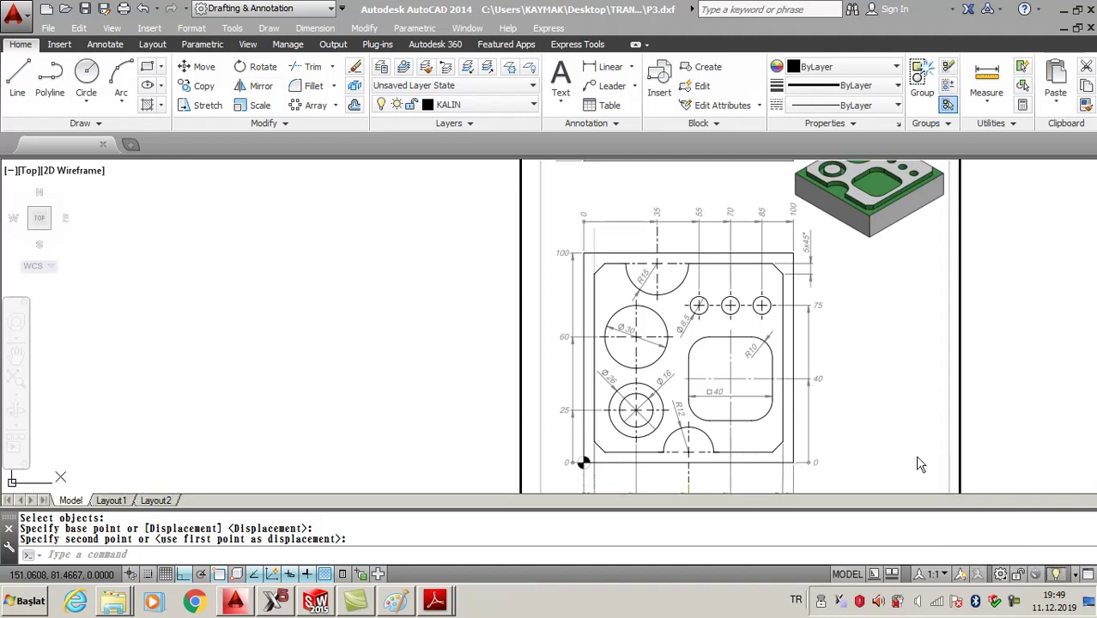
Draw a 100 by 100 square with its first corner at 0,0.
scroll(837, 404, "up", 1)
mouse_move(845, 410)
middle_mouse_down()
mouse_move(863, 329)
mouse_move(859, 362)
mouse_move(881, 424)
mouse_move(876, 372)
middle_mouse_up()
scroll(880, 392, "down", 1)
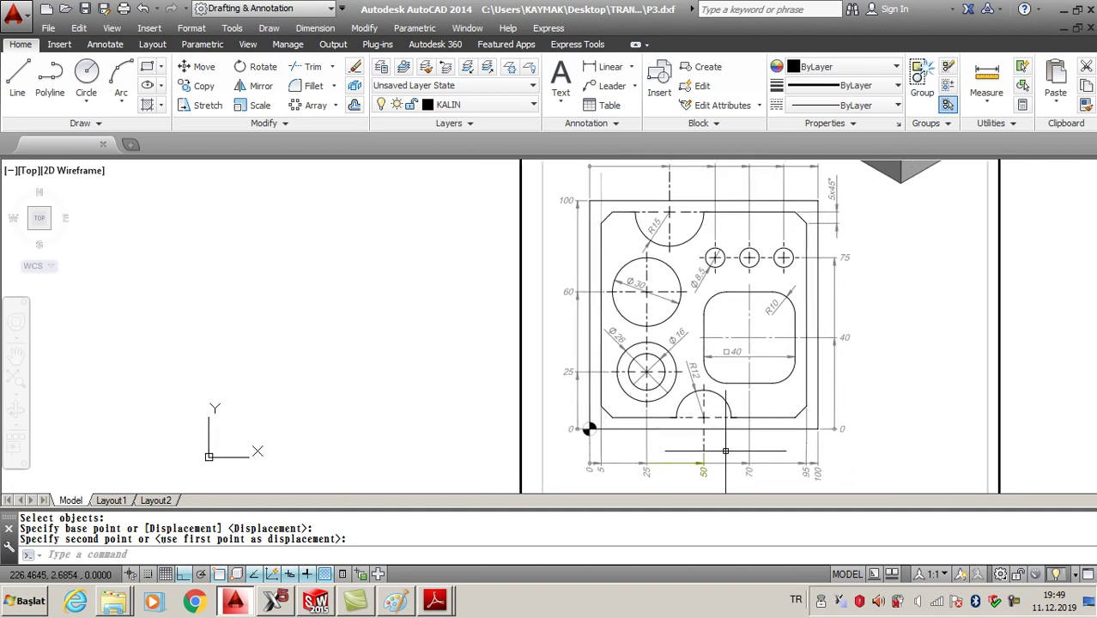
left_click(148, 68)
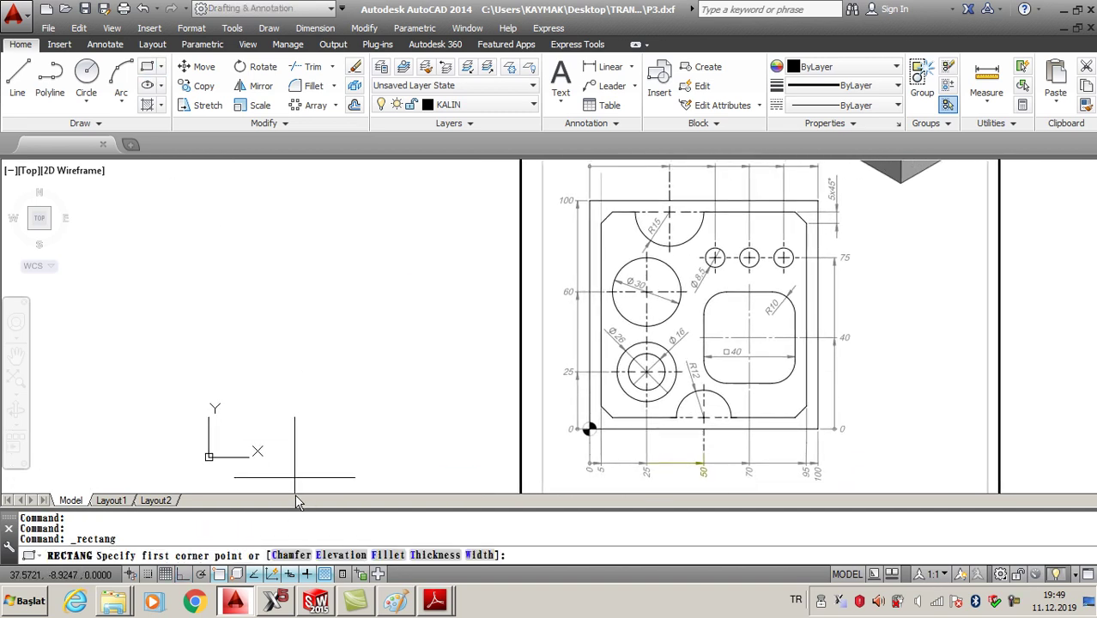
key("Return")
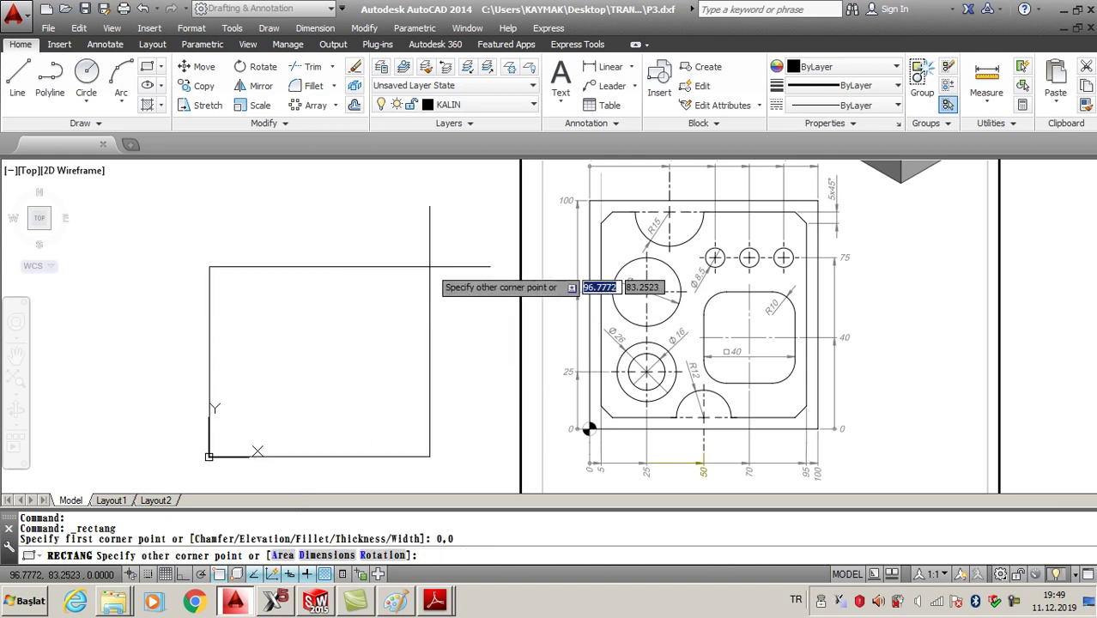
key("Tab")
type("1")
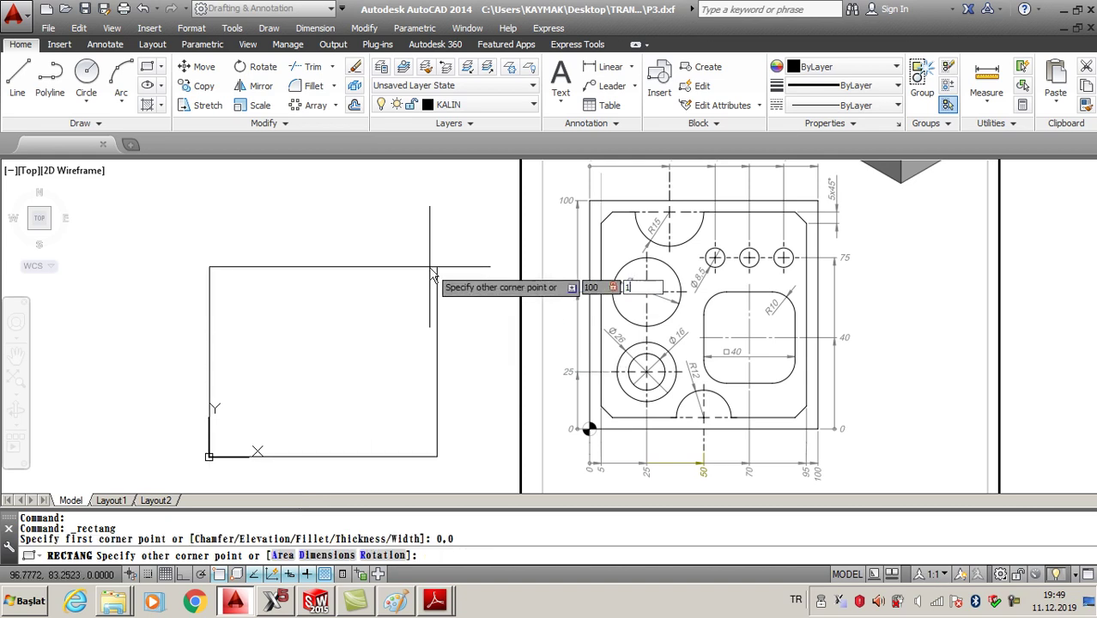
key("Return")
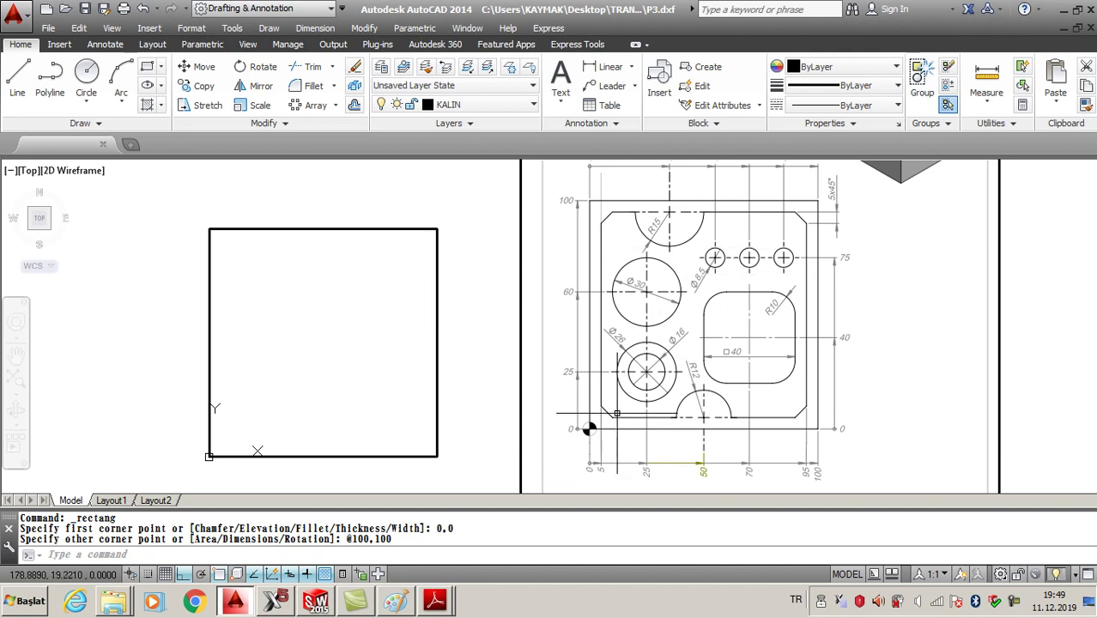
Zoom and pan to check the reference plate's bottom and top dimensions.
scroll(599, 472, "up", 3)
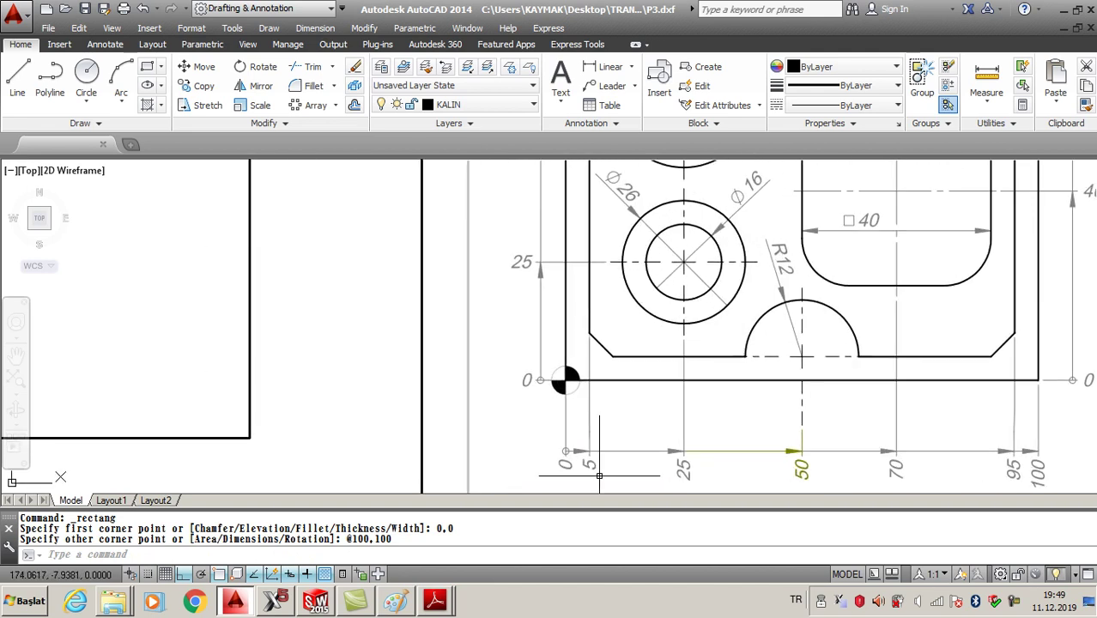
middle_click_drag(619, 341, 596, 613)
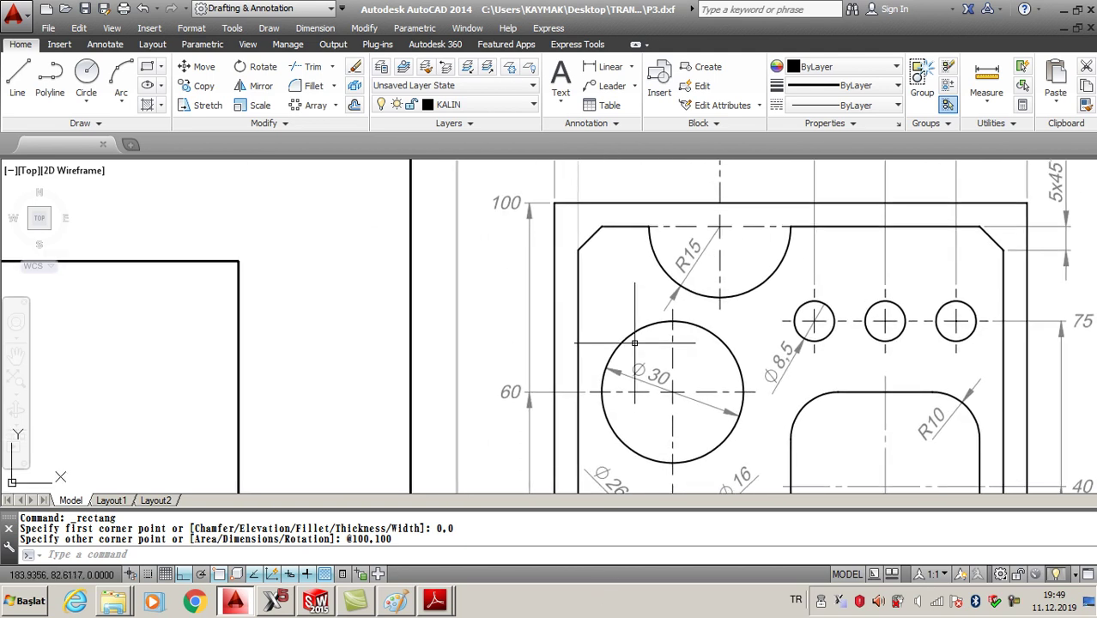
middle_click_drag(939, 191, 910, 309)
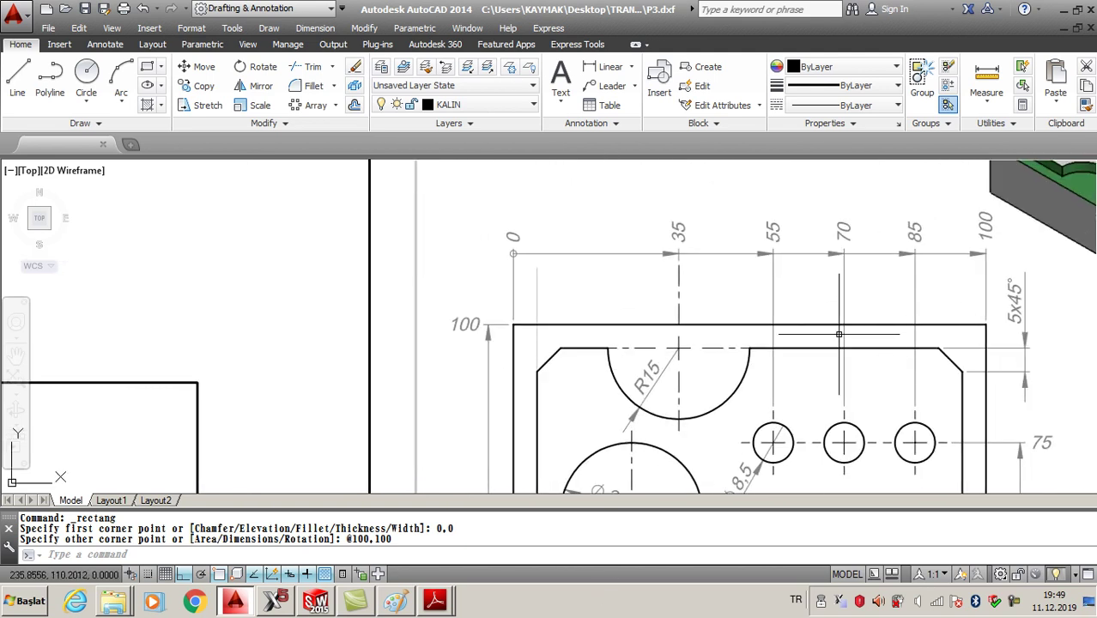
scroll(795, 340, "down", 3)
middle_click_drag(630, 391, 639, 278)
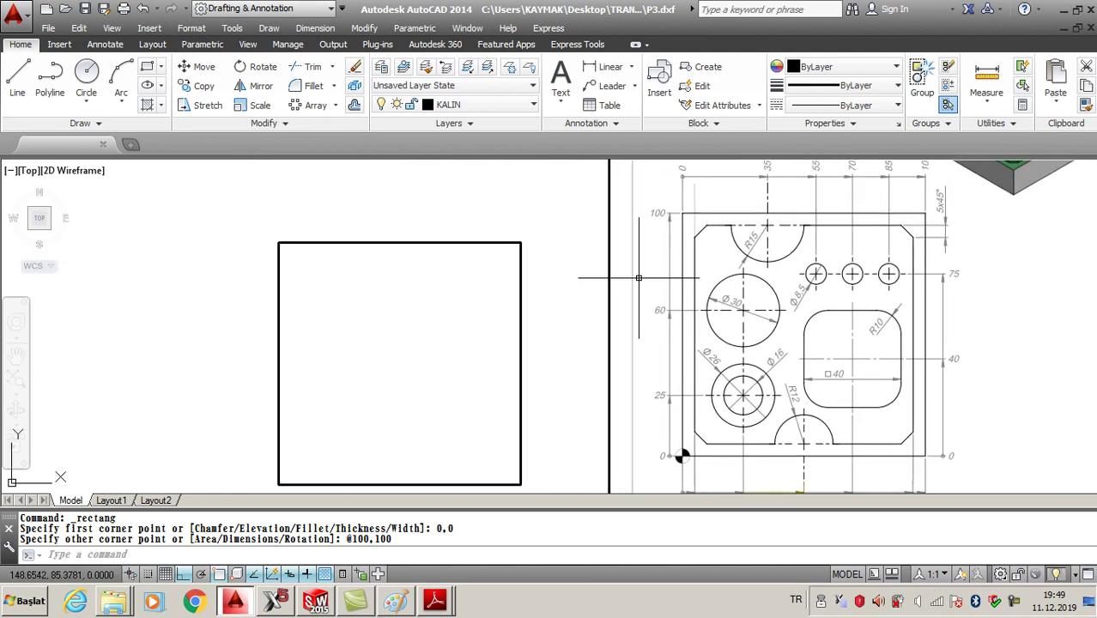
type("O")
Offset the 100 by 100 square 5 units inward to create the inner rectangle.
key("Return")
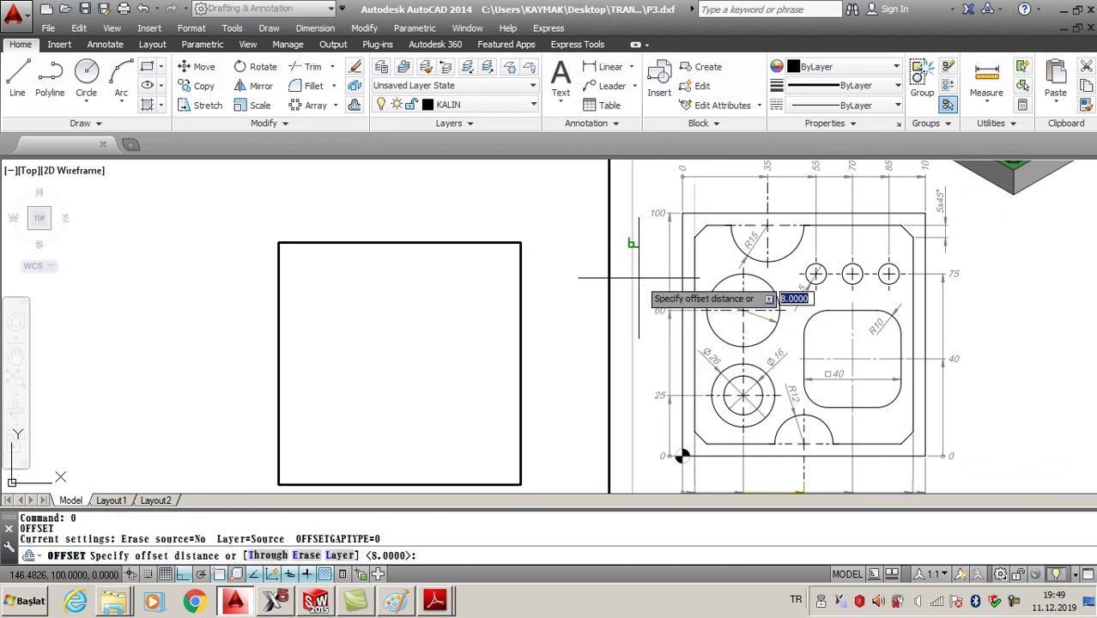
type("5")
key("Return")
left_click(465, 242)
left_click(456, 284)
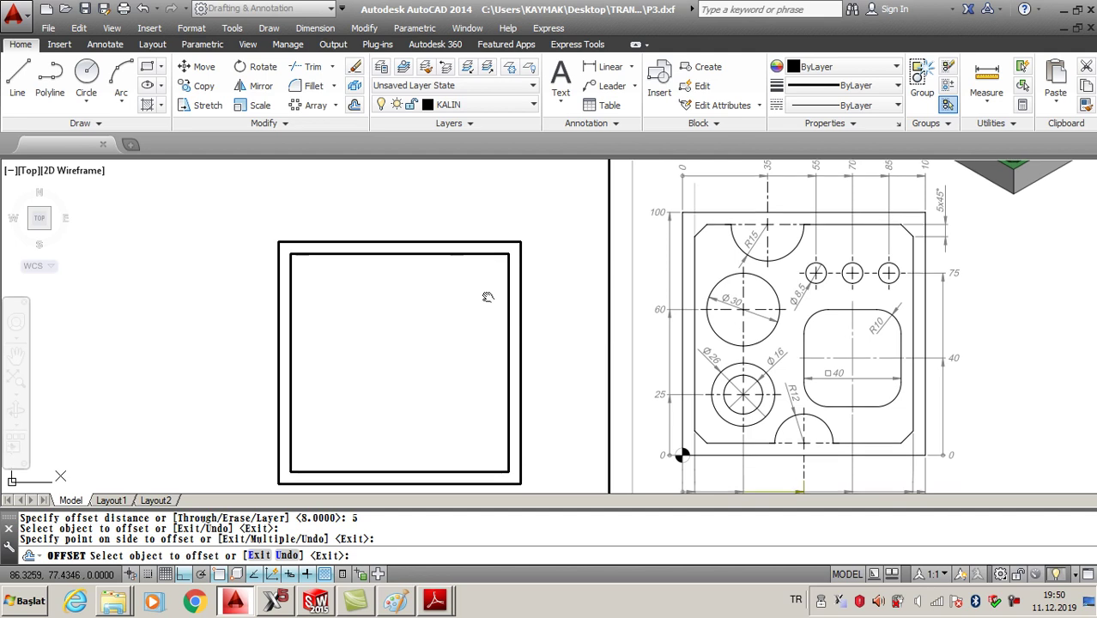
middle_click_drag(487, 298, 478, 289)
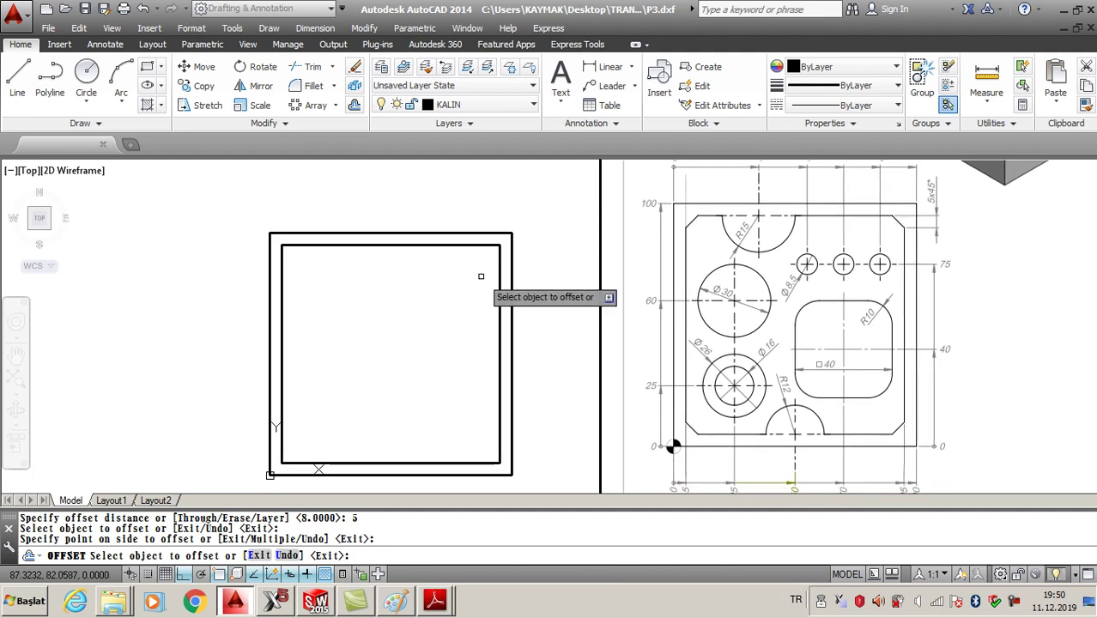
key("Escape")
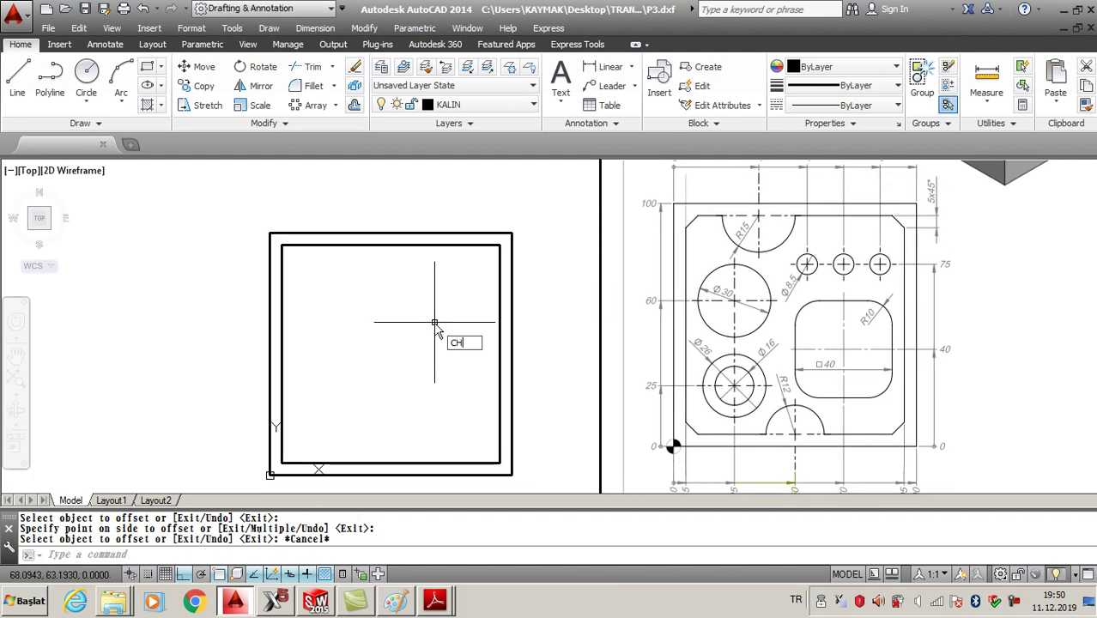
Dismiss the properties palette and show the Chamfer option under the Fillet dropdown.
type("F")
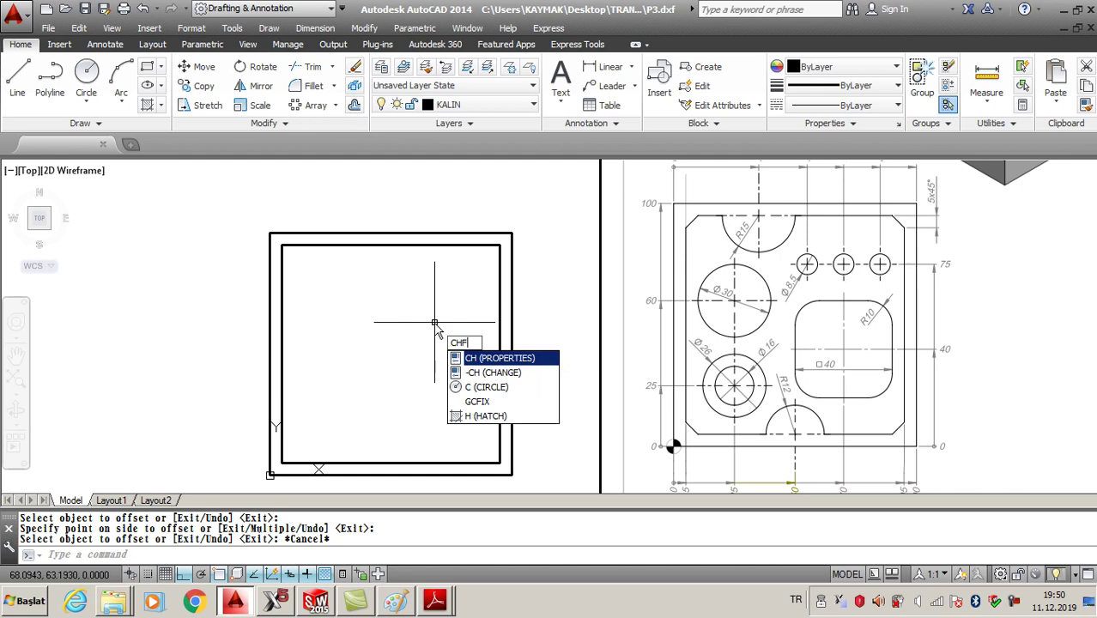
key("Return")
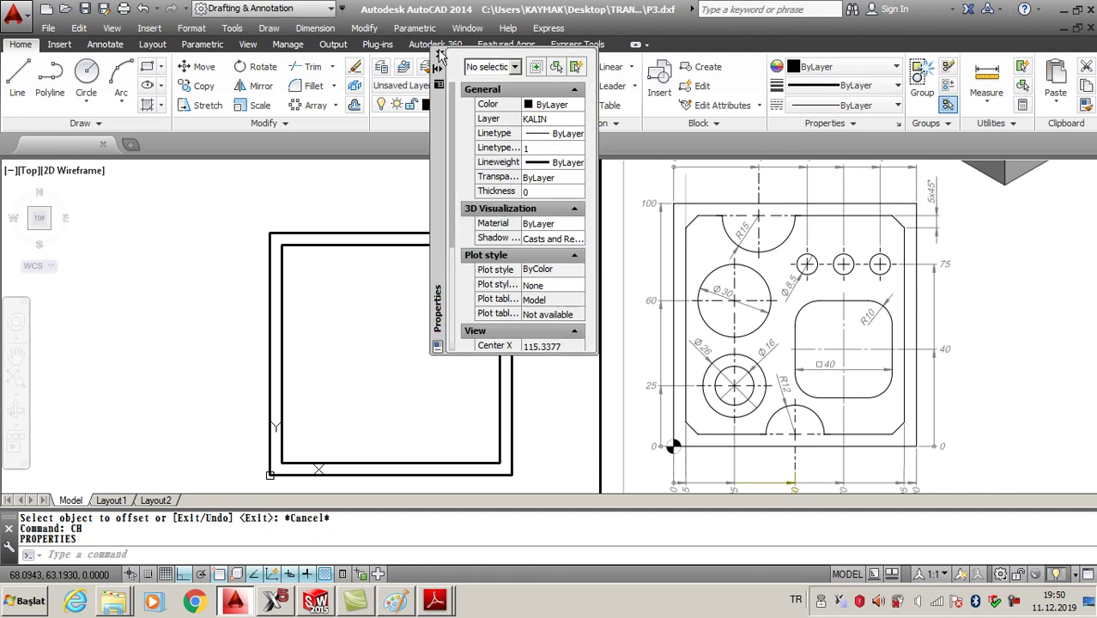
left_click(440, 55)
left_click(334, 86)
Chamfer the inner top-right and bottom-right corners with 5 by 5 distances.
left_click(337, 152)
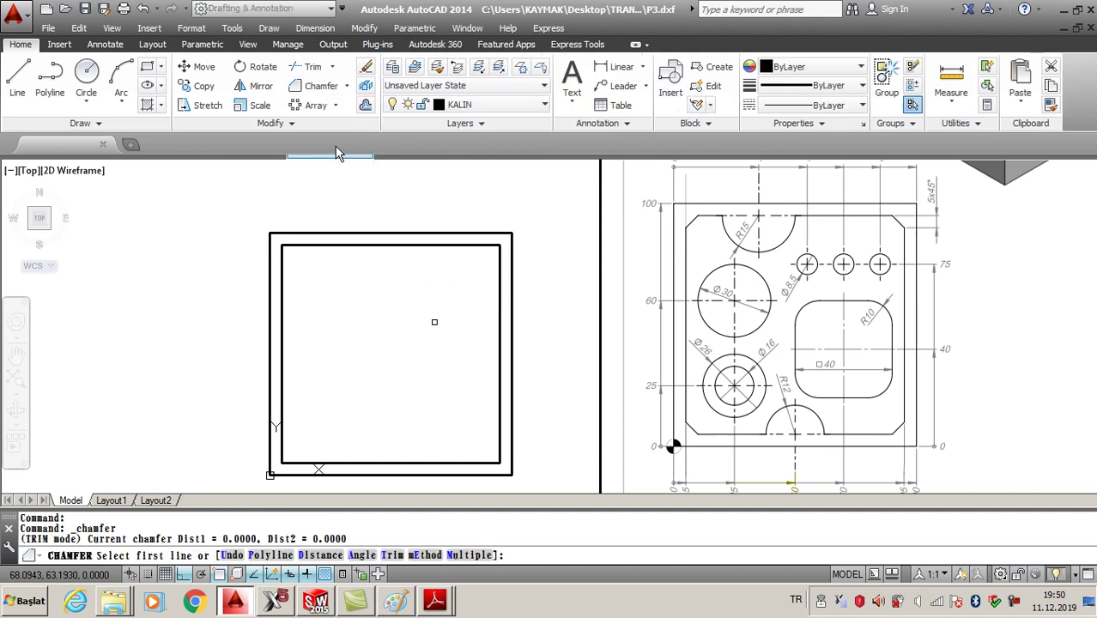
left_click(319, 554)
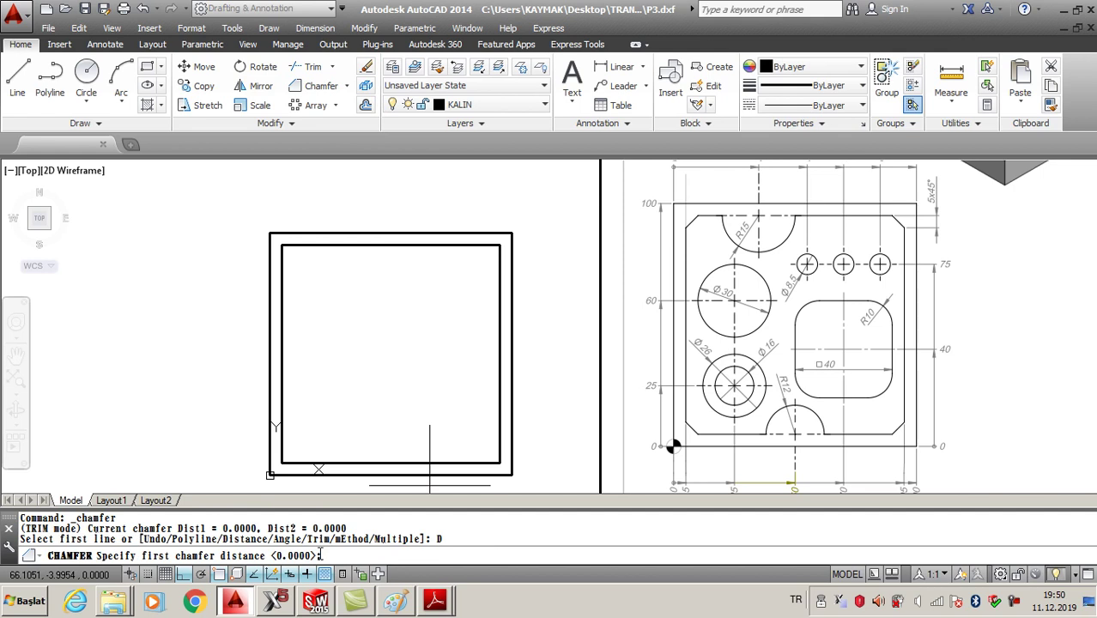
type("5")
key("Return")
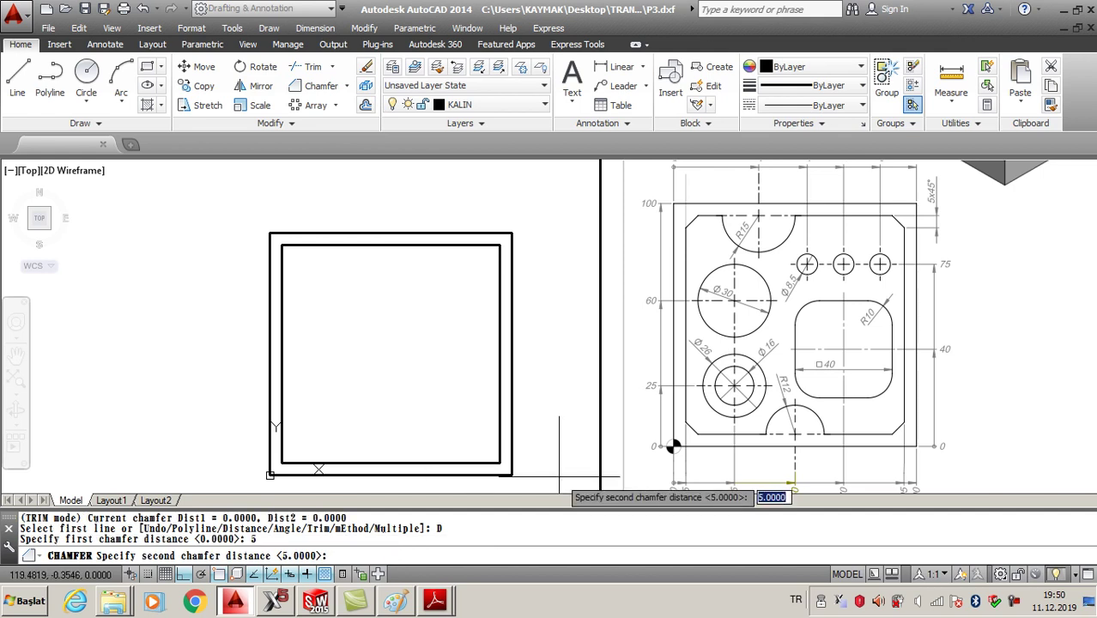
type("5")
key("Return")
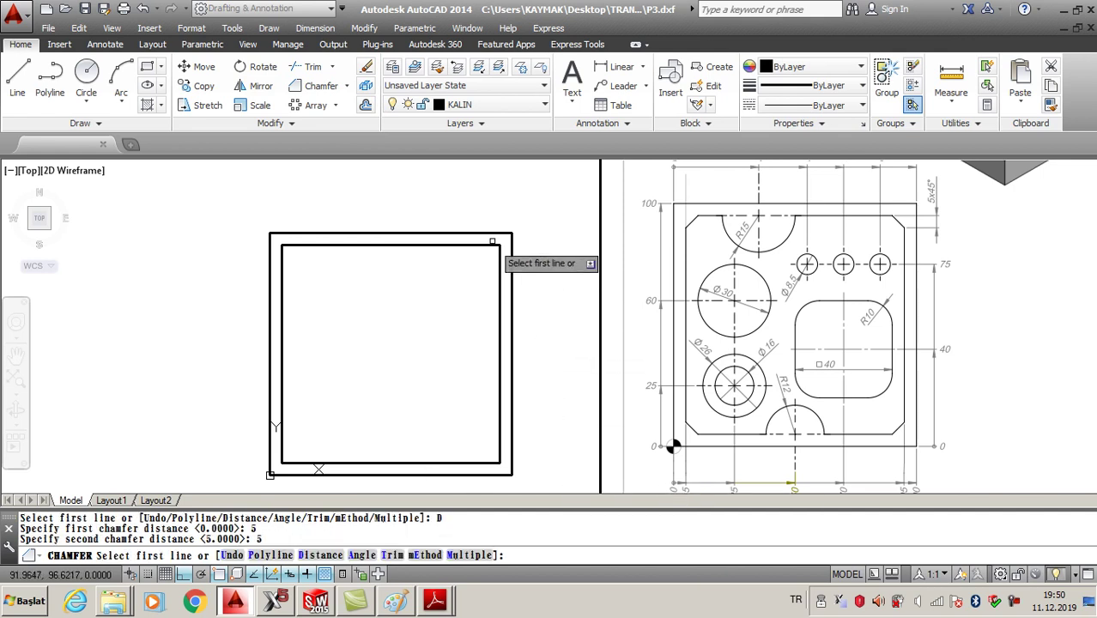
left_click(496, 247)
left_click(500, 296)
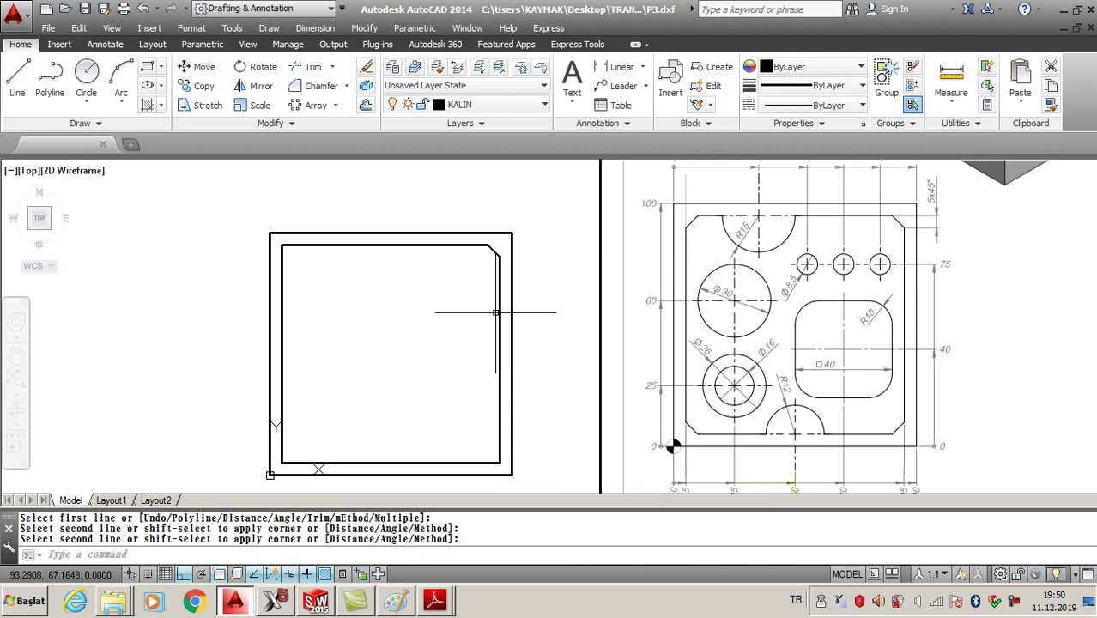
key("Return")
left_click(499, 450)
left_click(323, 464)
Chamfer the inner bottom-left and top-left corners at 5 by 5.
key("Return")
left_click(313, 464)
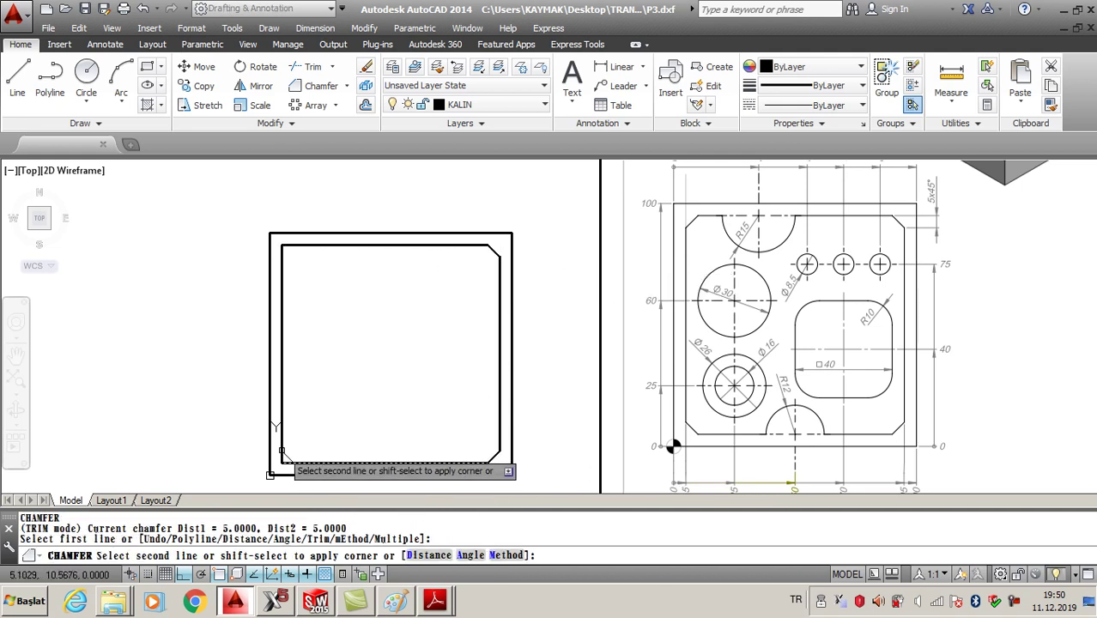
left_click(282, 454)
key("Return")
left_click(284, 261)
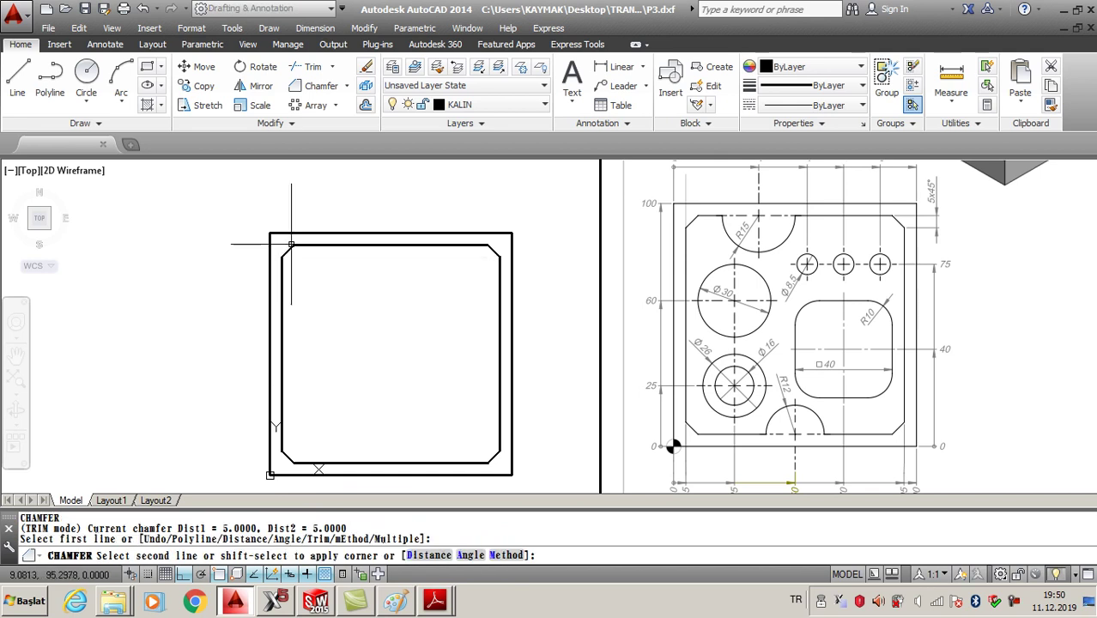
left_click(296, 246)
Draw a radius-12 circle centred on the bottom edge midpoint at 50,0.
scroll(568, 359, "up", 1)
mouse_move(565, 363)
middle_mouse_down()
mouse_move(550, 310)
mouse_move(534, 307)
middle_mouse_up()
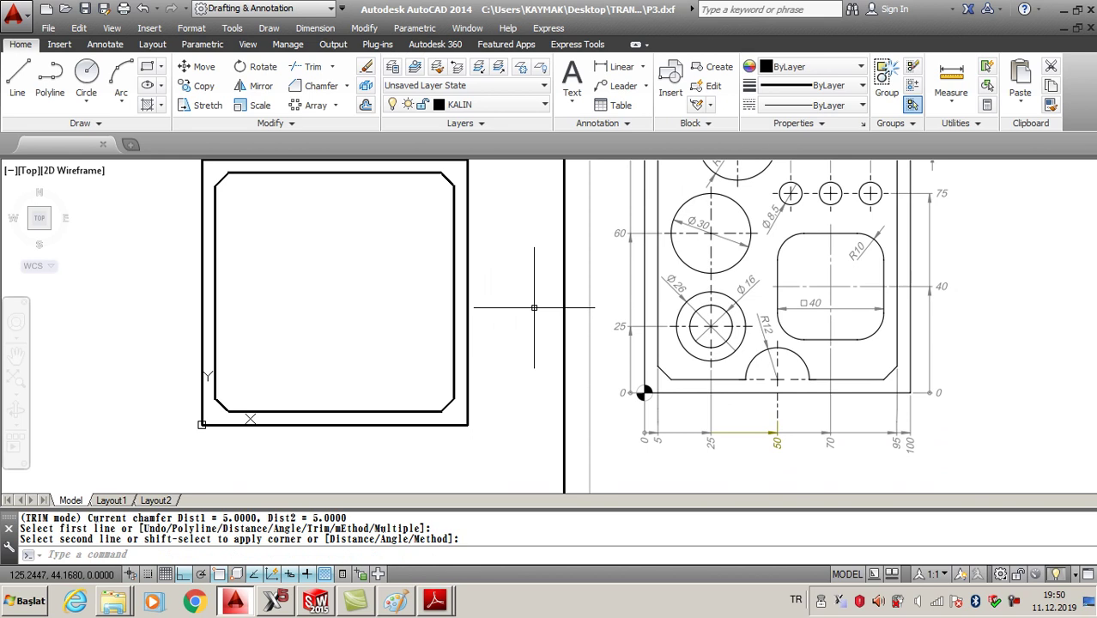
left_click(86, 73)
left_click(325, 413)
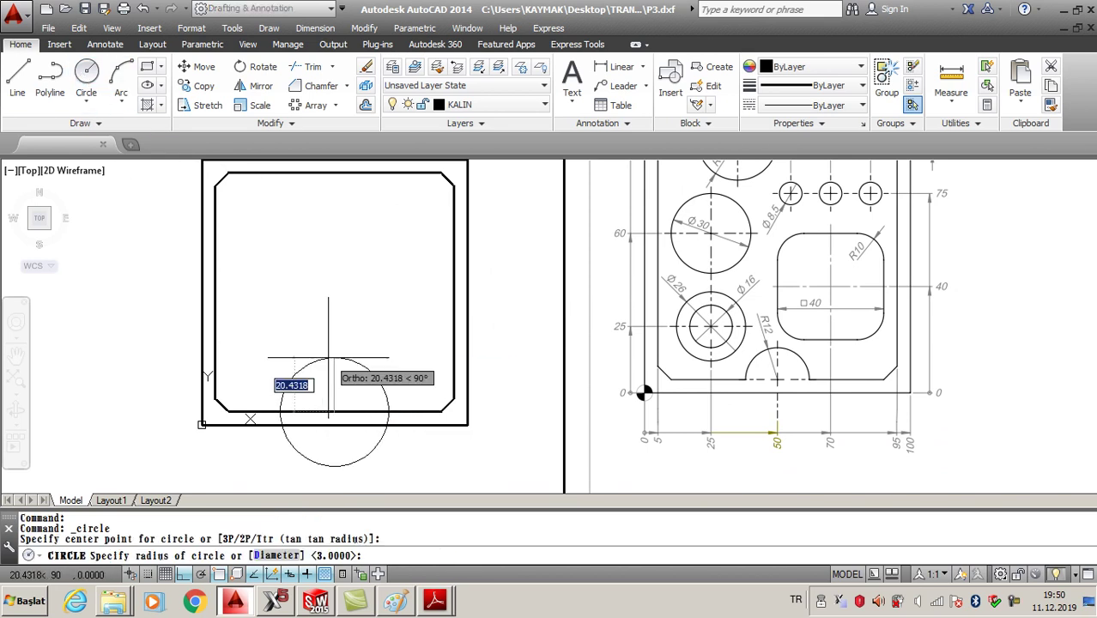
type("12")
key("Return")
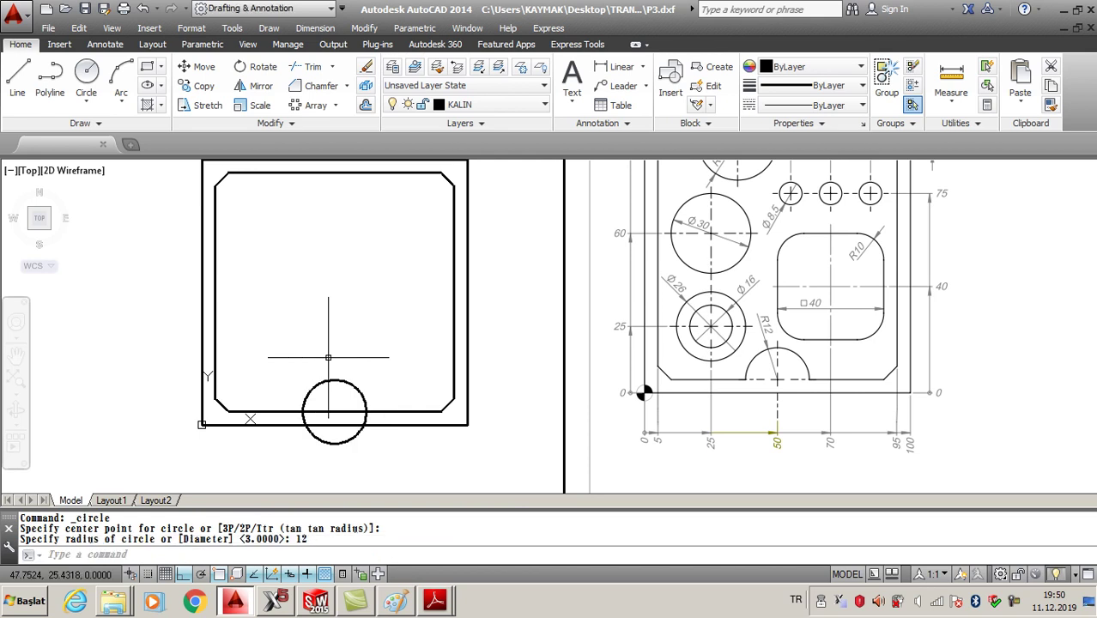
Draw concentric radius-8 and radius-13 circles centred at 25,25.
key("Return")
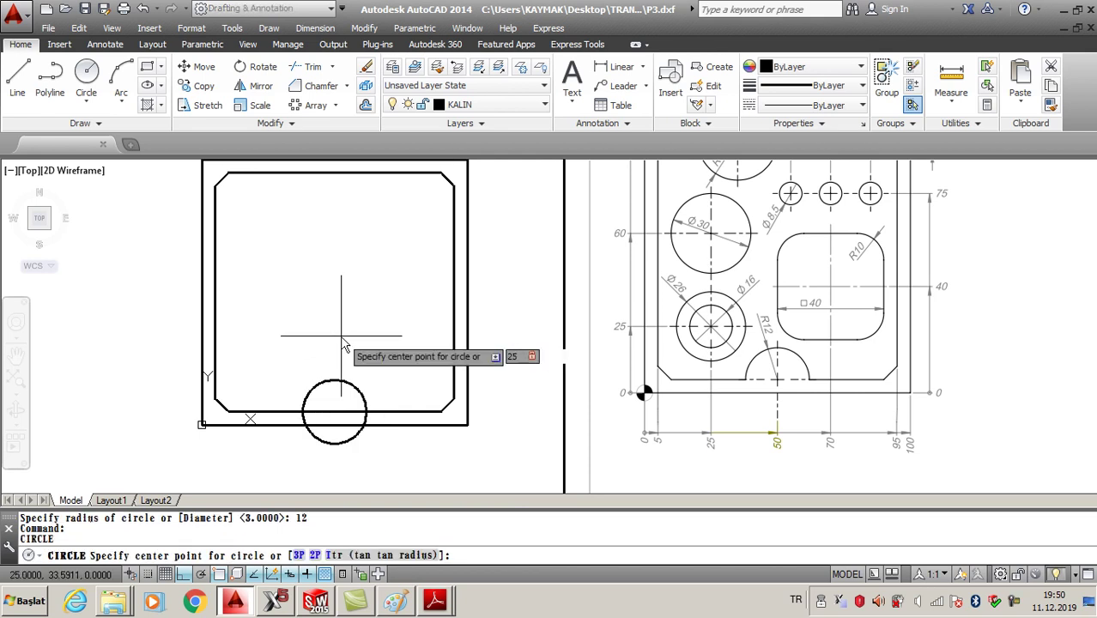
type("25")
key("Return")
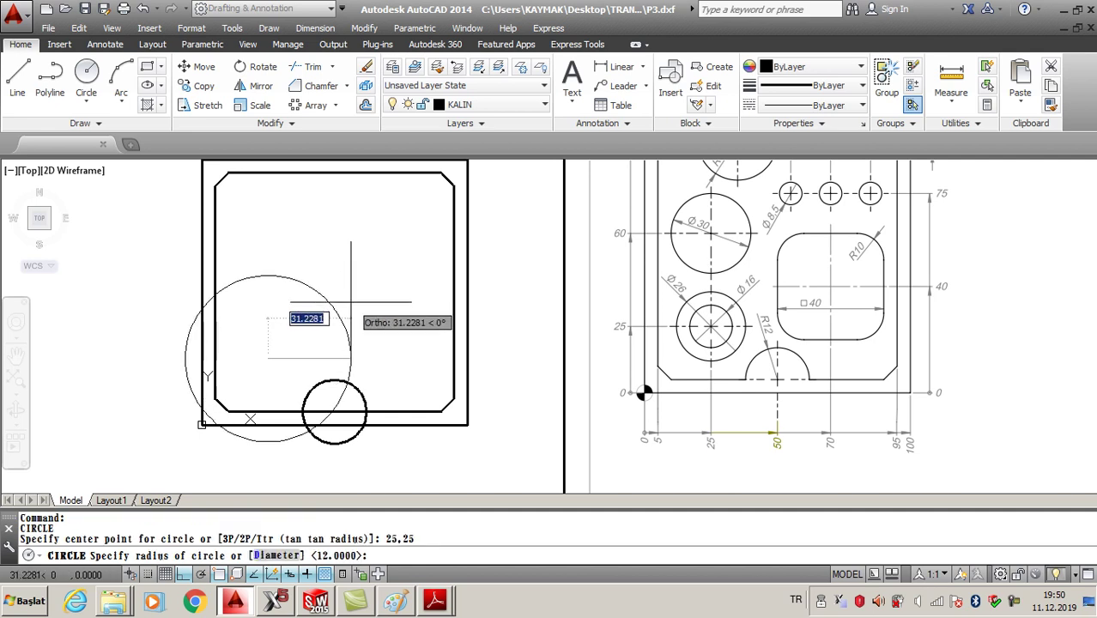
type("8")
key("Return")
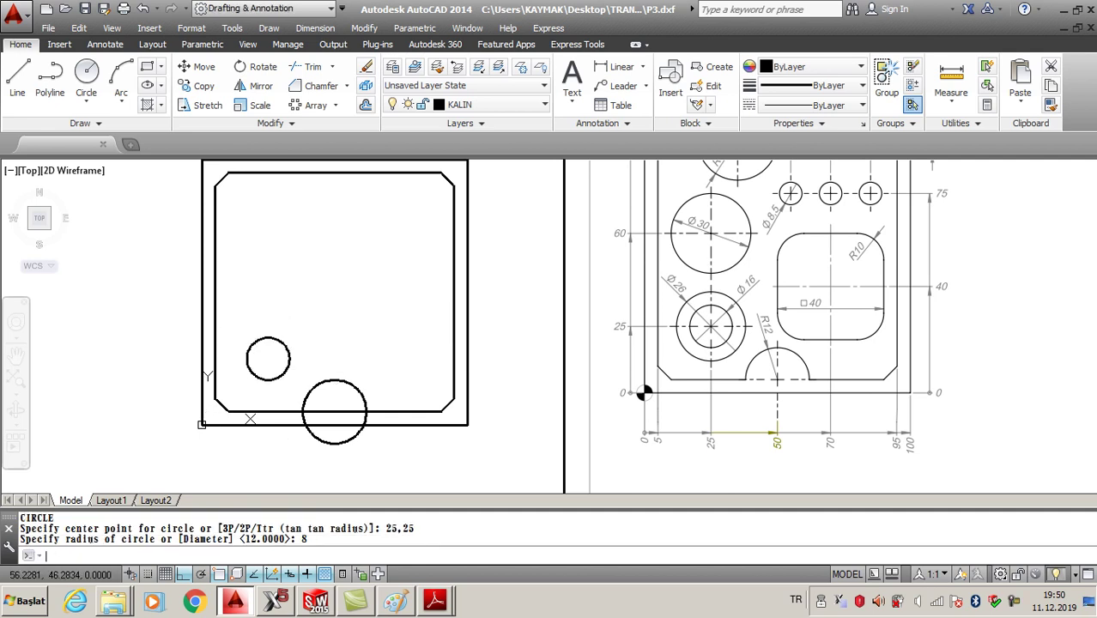
key("Return")
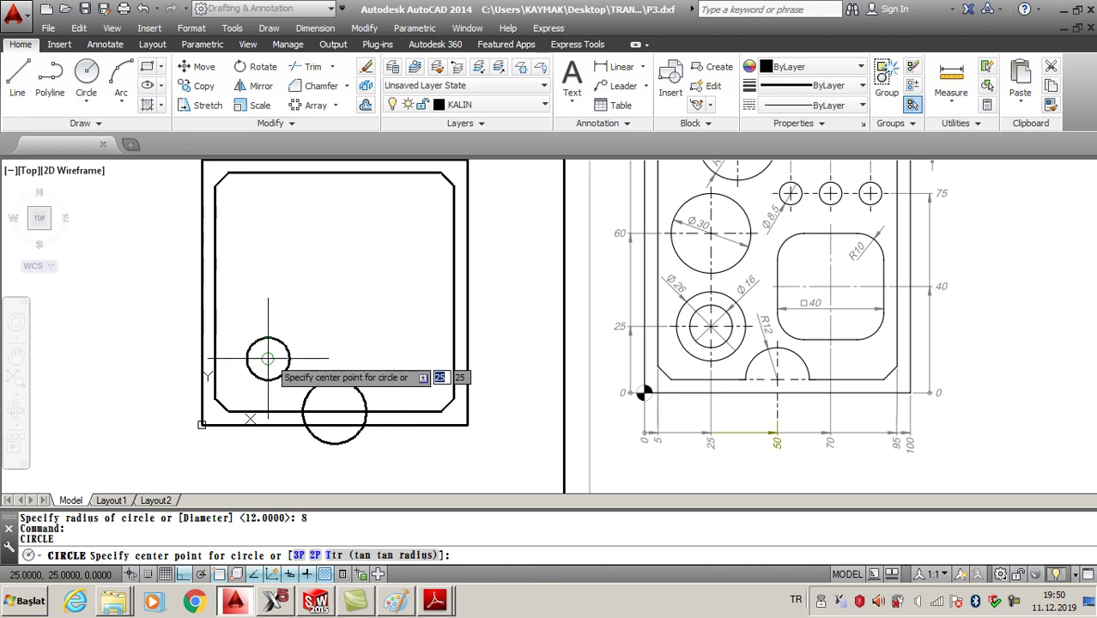
left_click(268, 359)
type("13")
key("Return")
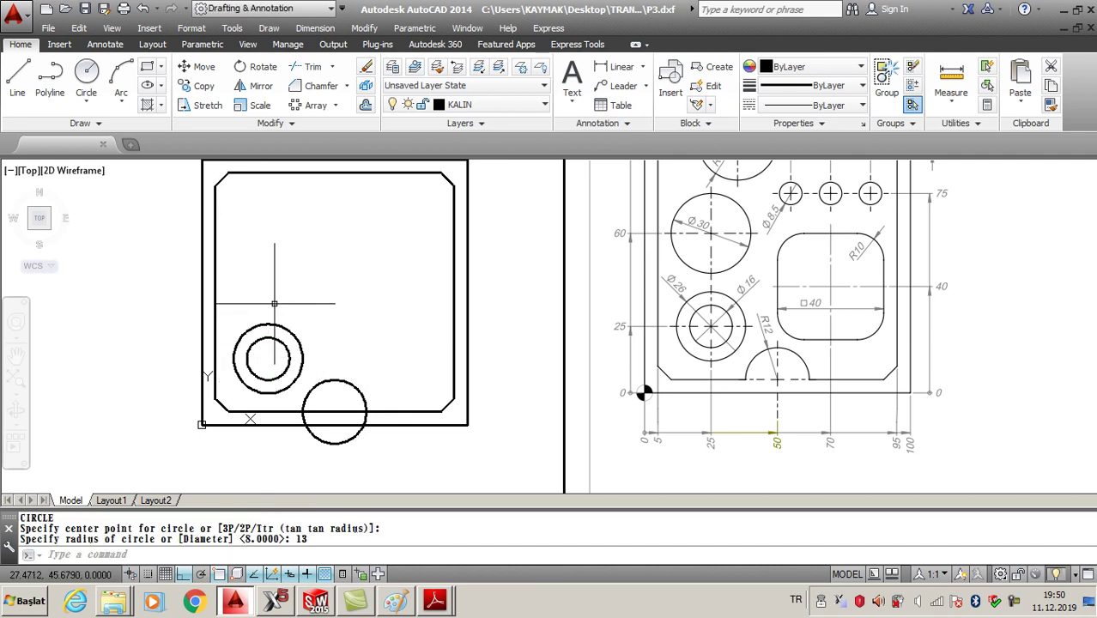
key("Return")
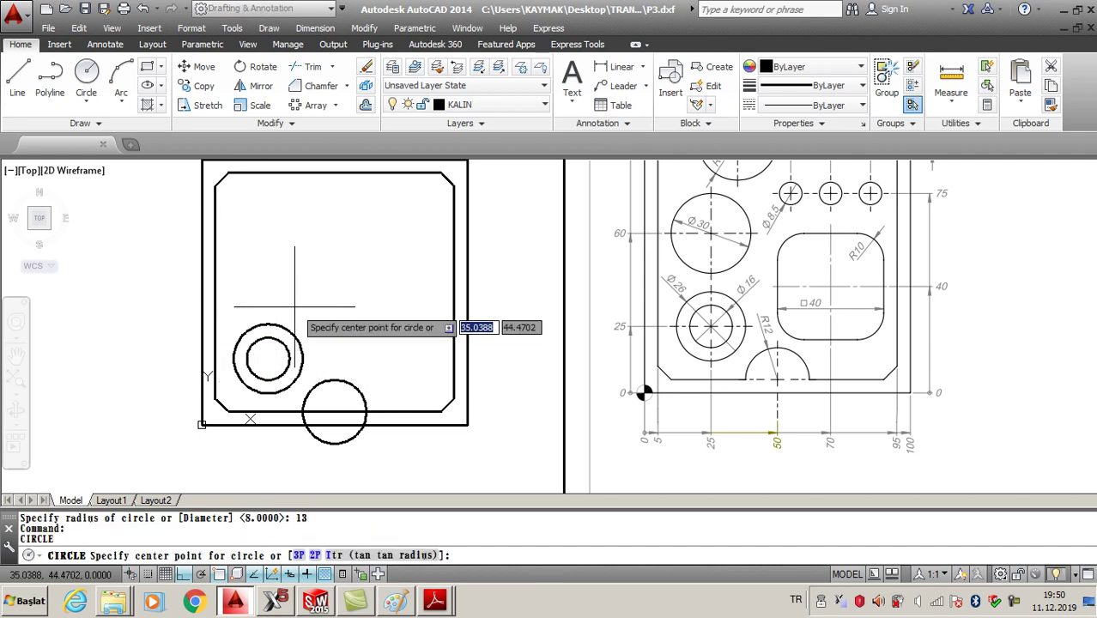
middle_click_drag(294, 306, 299, 318)
type("60")
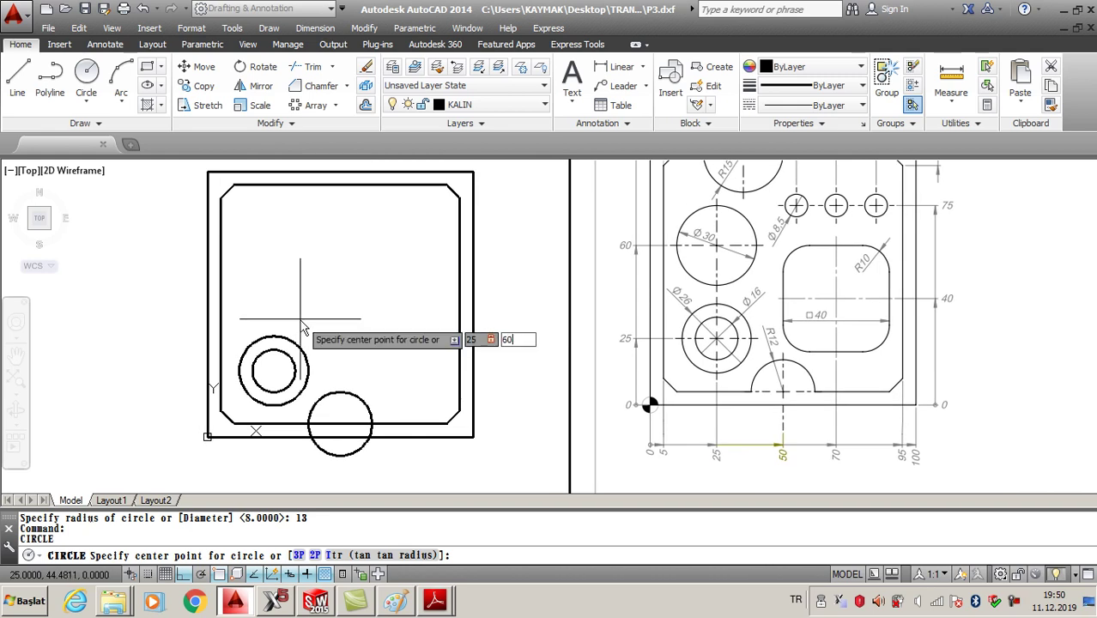
Complete the radius-15 (Ø30) circle centred at 25,60.
key("Return")
type("15")
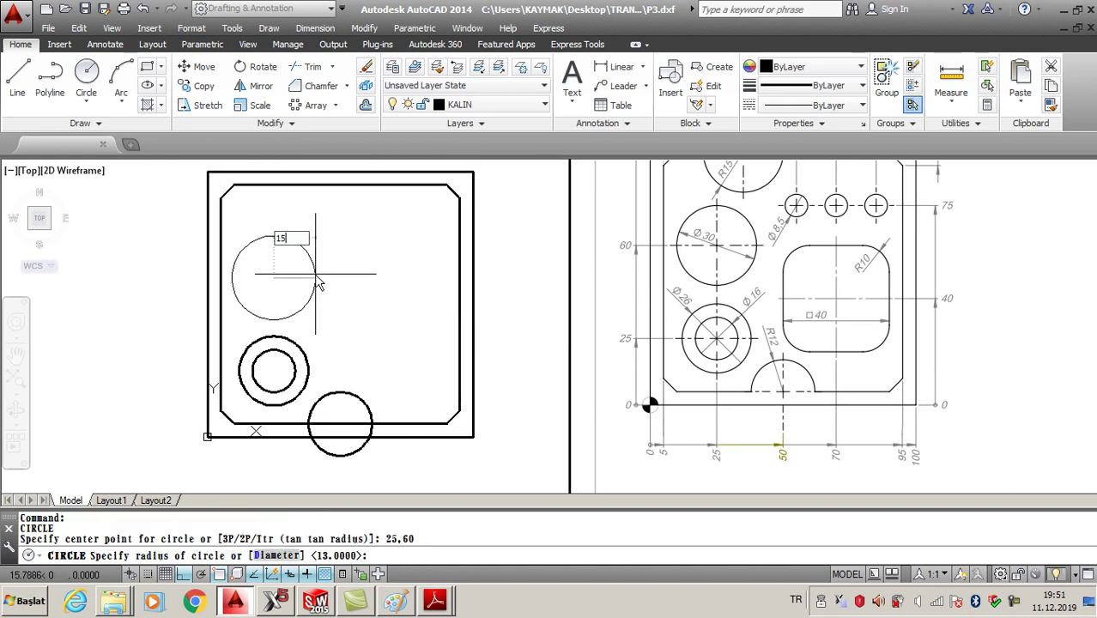
key("Return")
middle_click_drag(328, 272, 303, 378)
Draw a radius-15 circle centred at 35,95 on the plate's top edge.
key("Return")
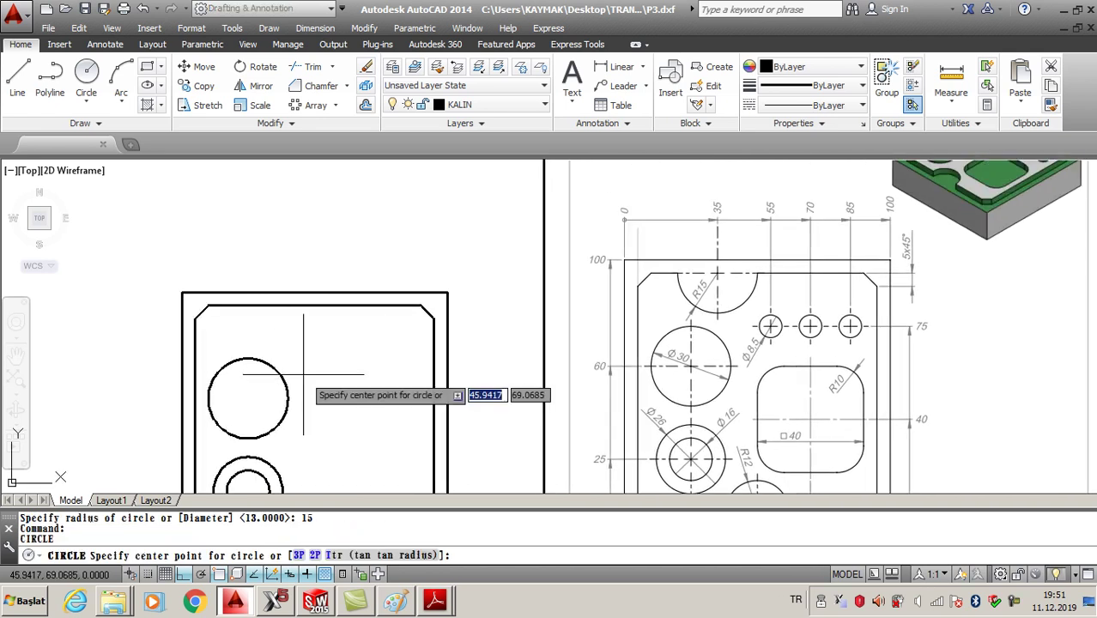
type("35")
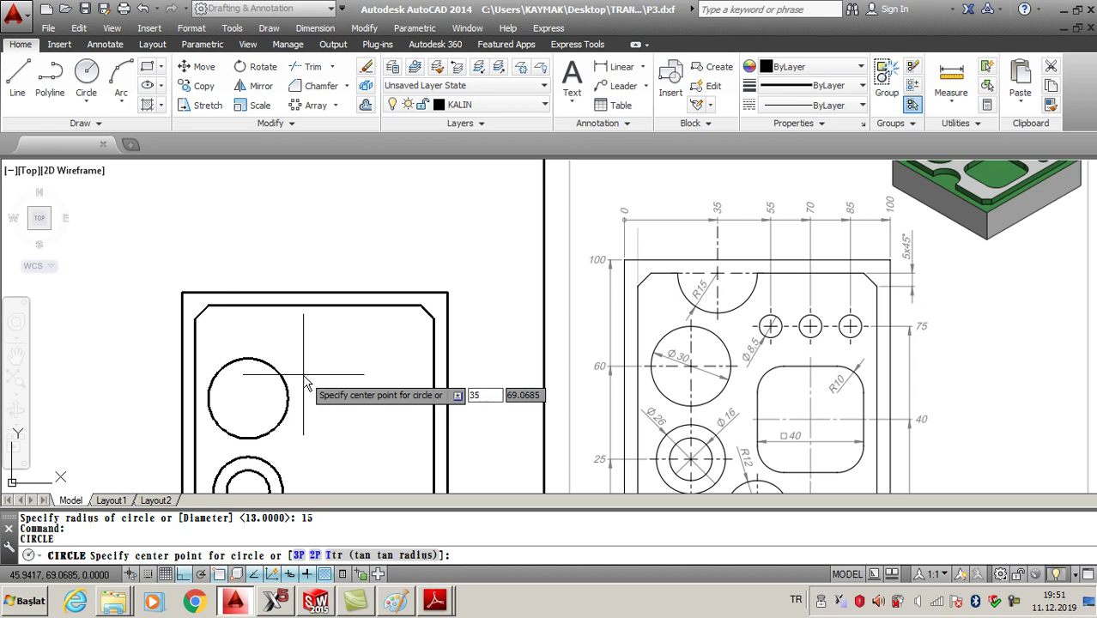
key("Tab")
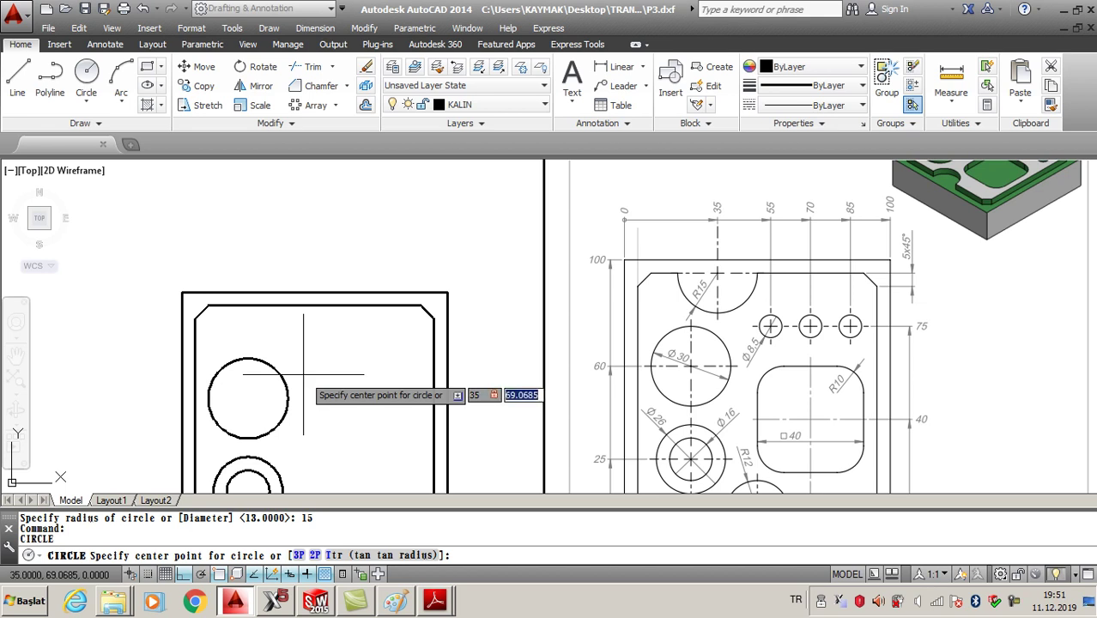
type("95")
type(",95")
key("Return")
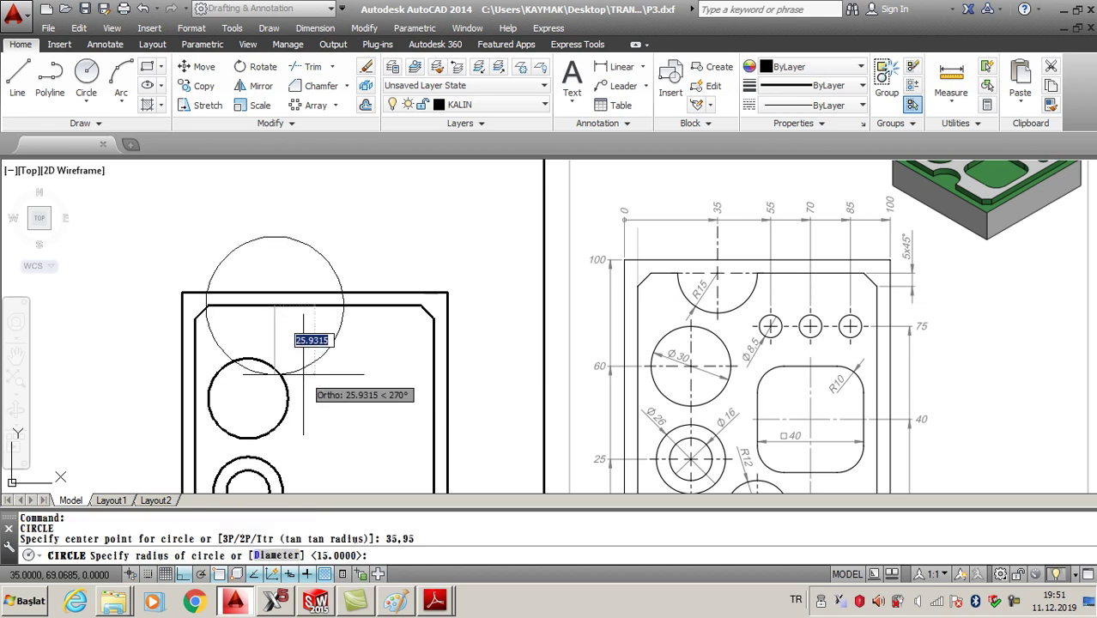
type("15")
key("Return")
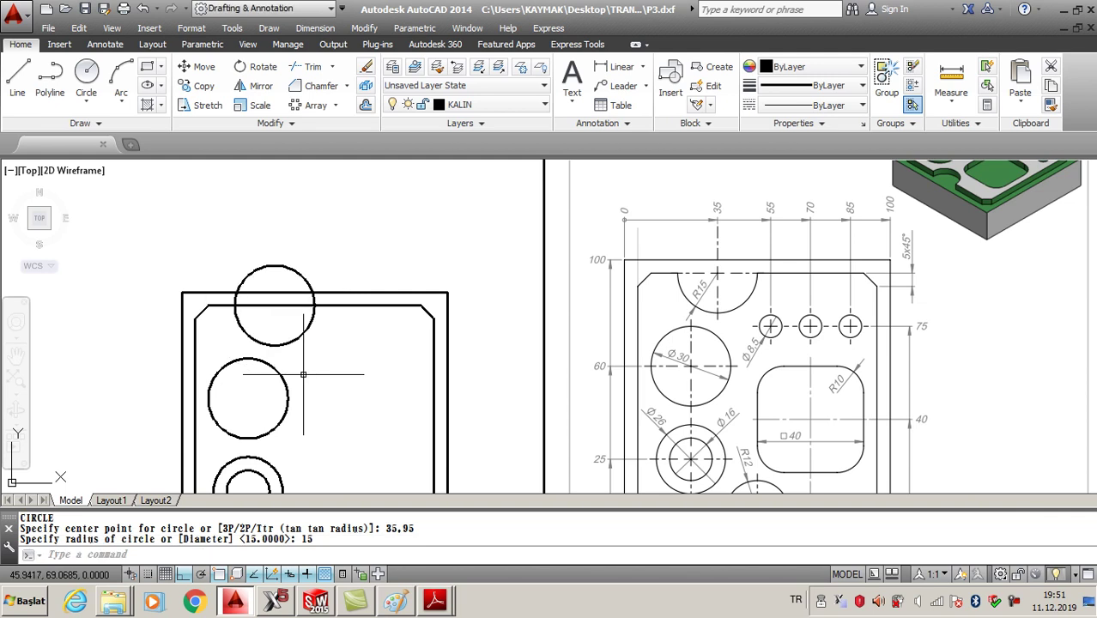
mouse_move(342, 371)
middle_mouse_down()
mouse_move(321, 312)
mouse_move(303, 377)
middle_mouse_up()
Draw the radius-4.25 hole centred at 55,75.
key("Return")
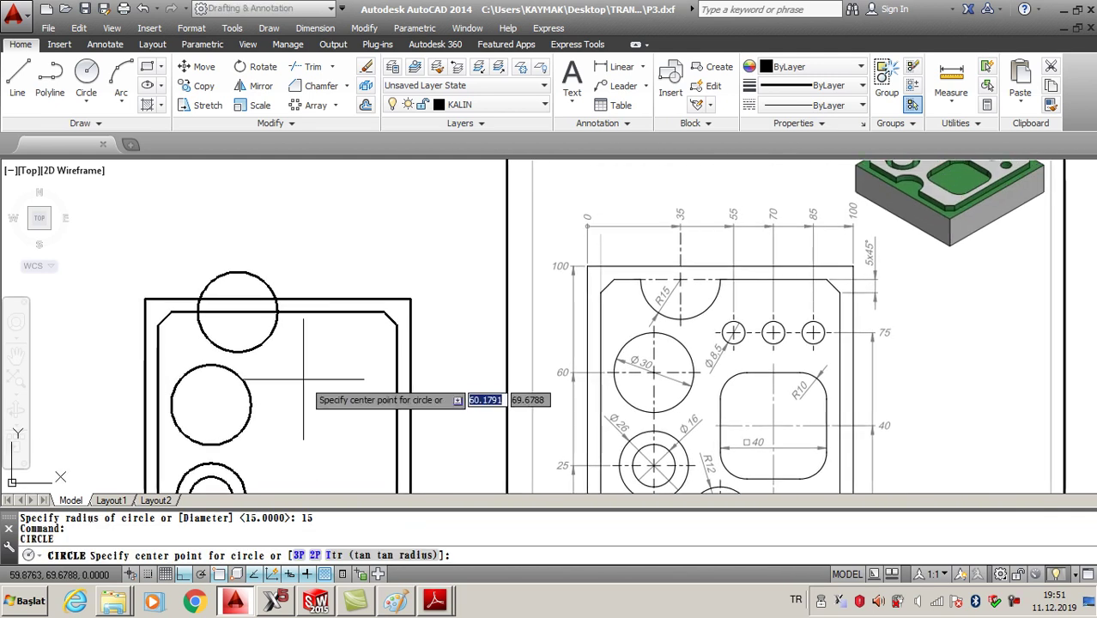
type("55")
key("Tab")
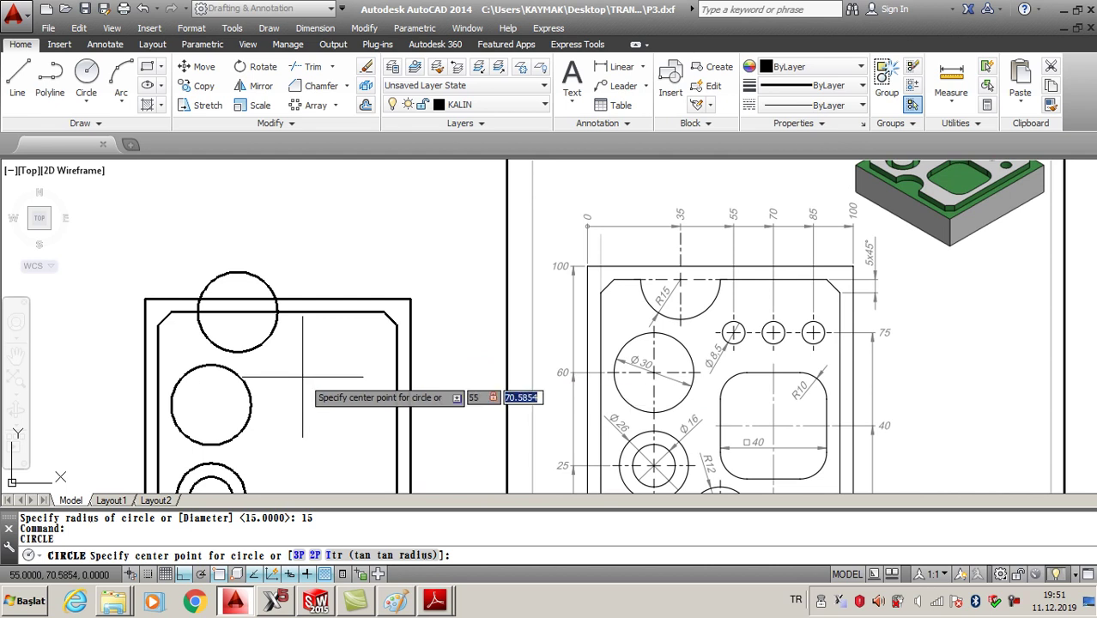
key("Return")
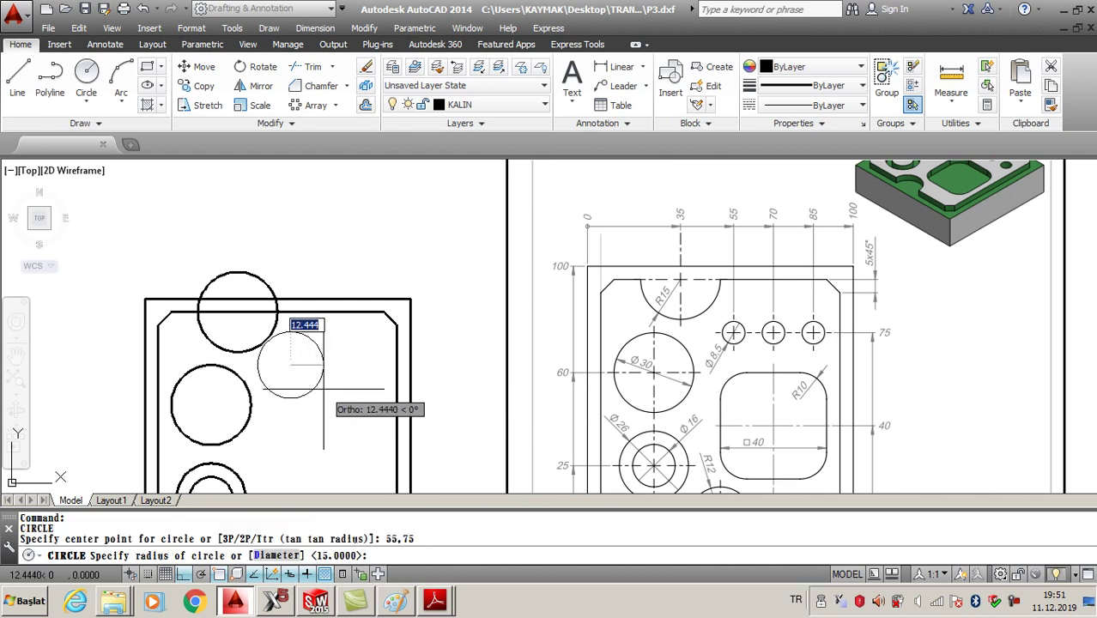
type("4.25")
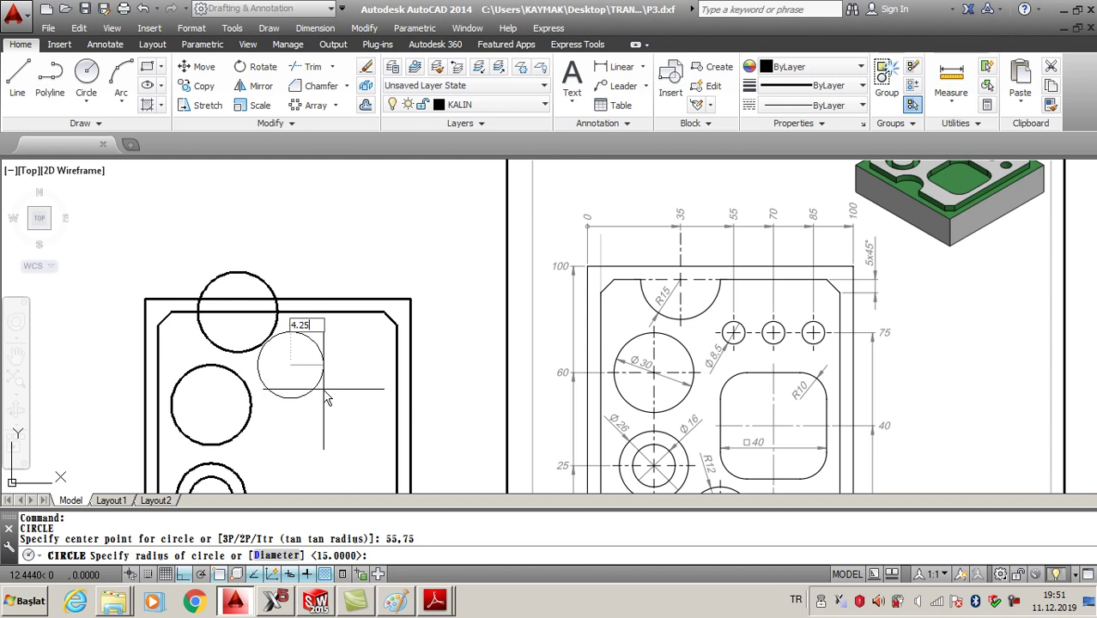
key("Return")
Copy the small hole 15 and 30 units to the right.
left_click(199, 85)
left_click(321, 411)
left_click(282, 350)
key("Return")
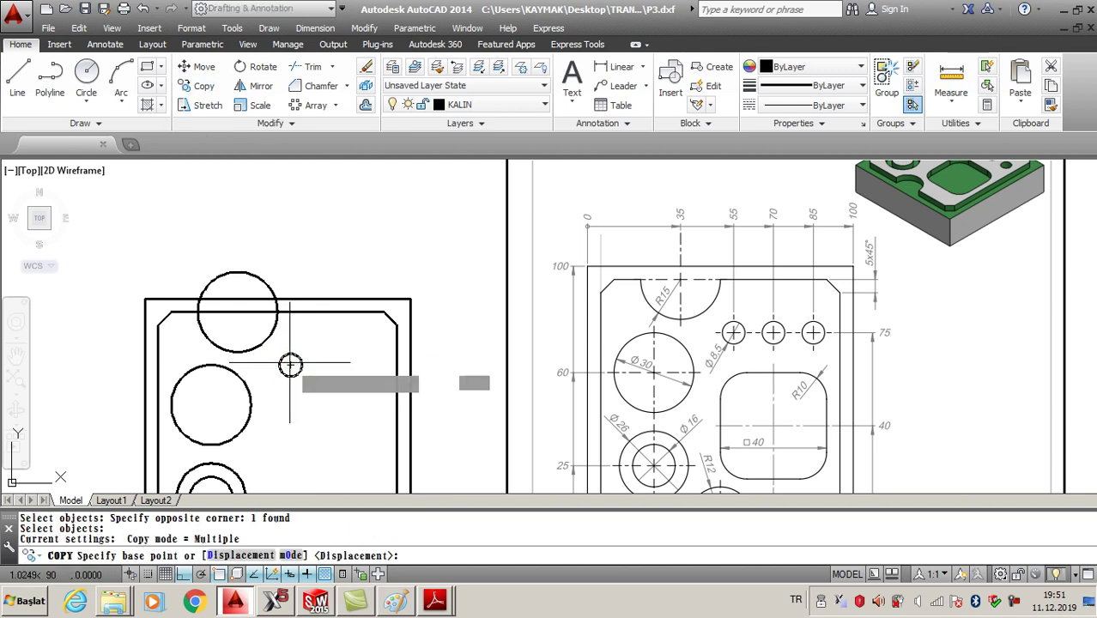
left_click(290, 366)
type("15")
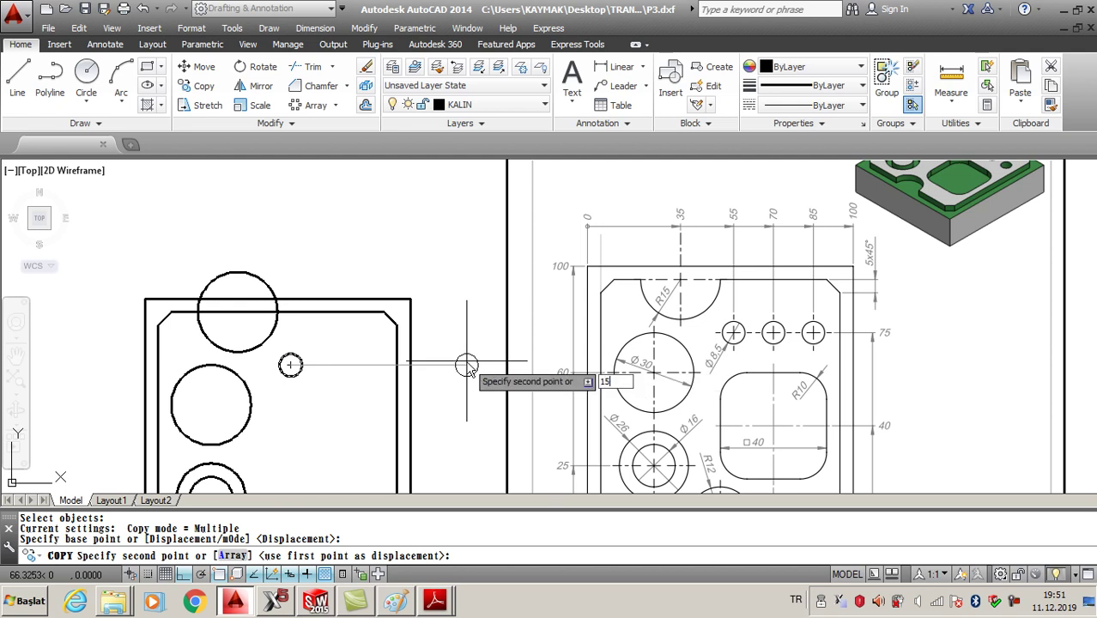
key("Return")
type("3")
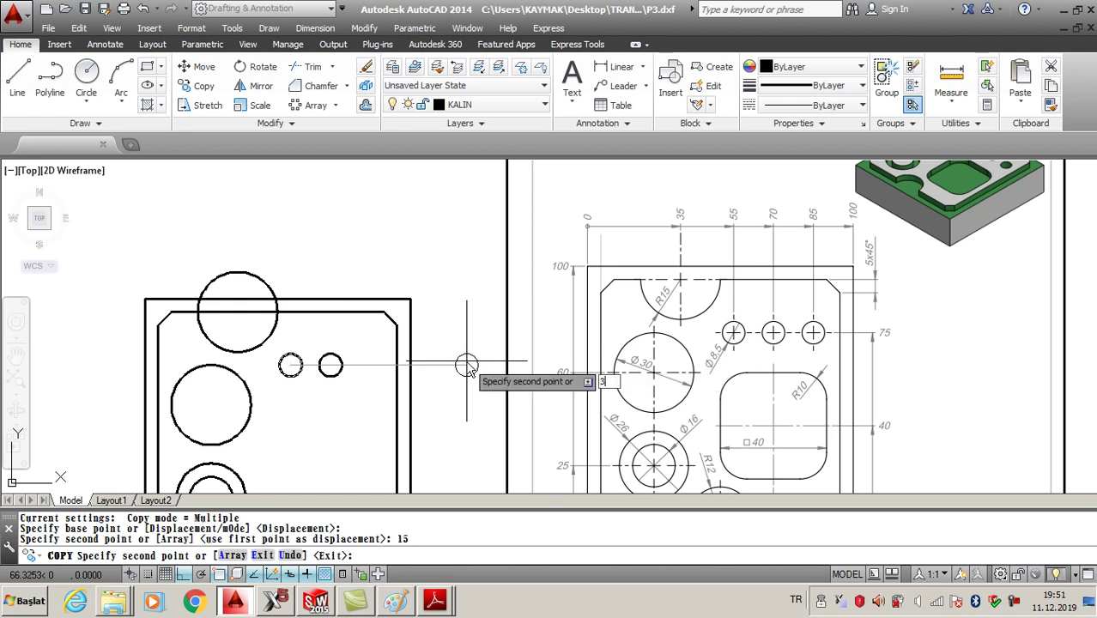
key("Return")
key("Return")
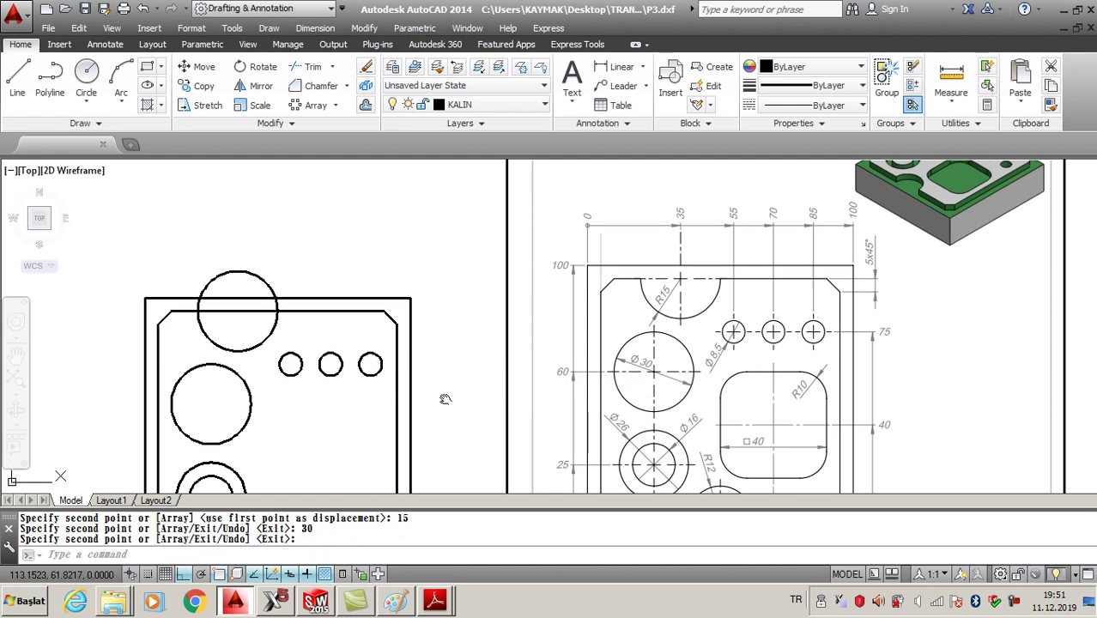
middle_click_drag(448, 396, 424, 288)
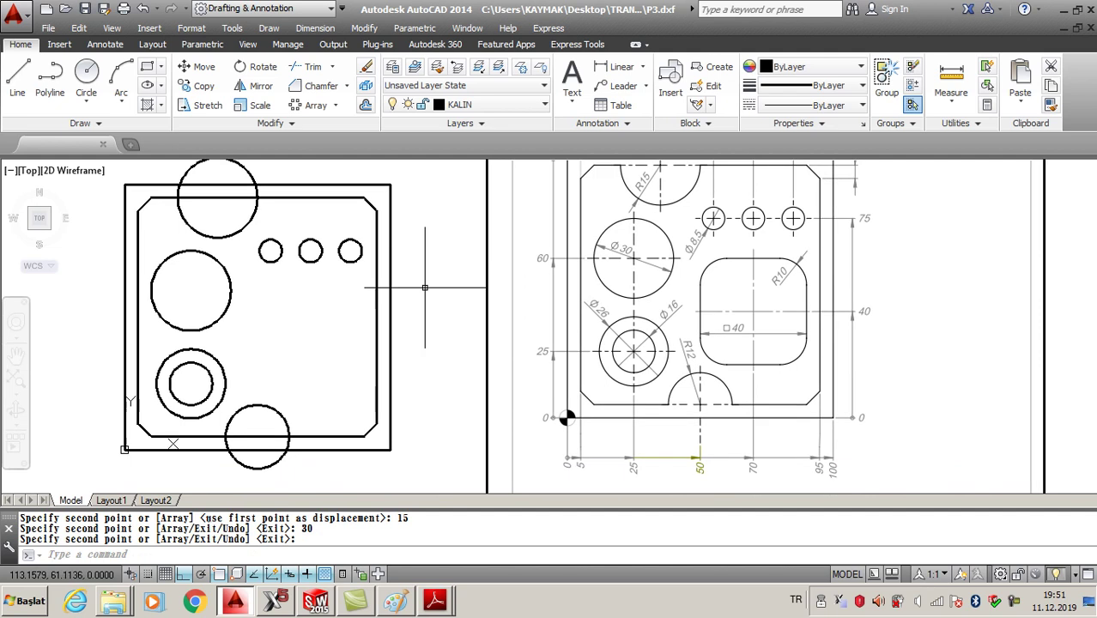
Draw a 40 by 40 rectangle with R10 filleted corners starting at 50,20.
left_click(148, 68)
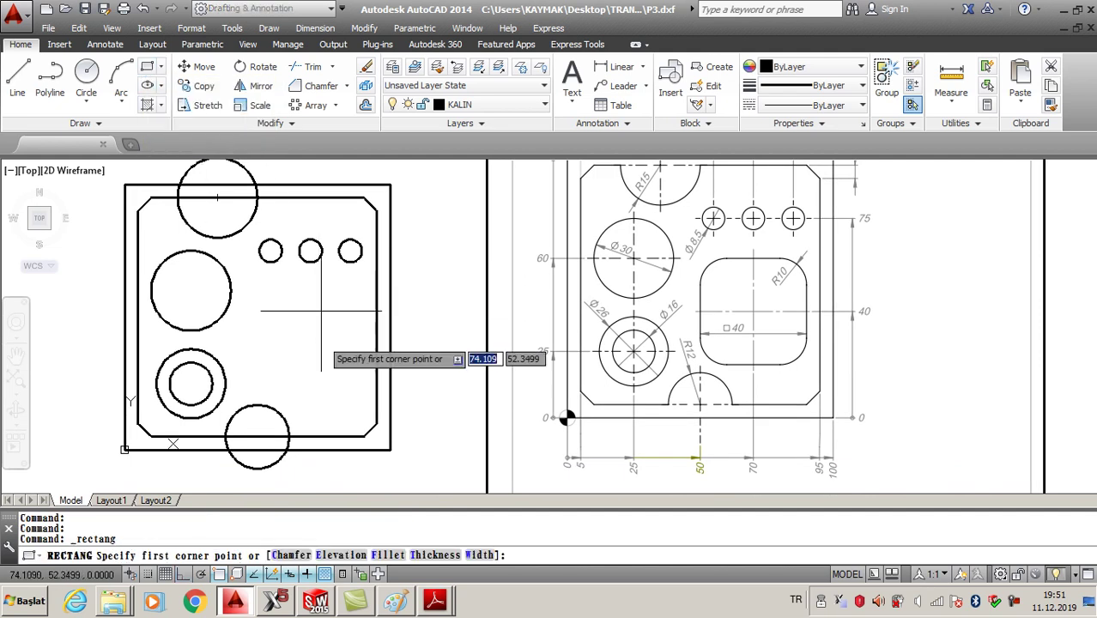
left_click(391, 556)
type("10")
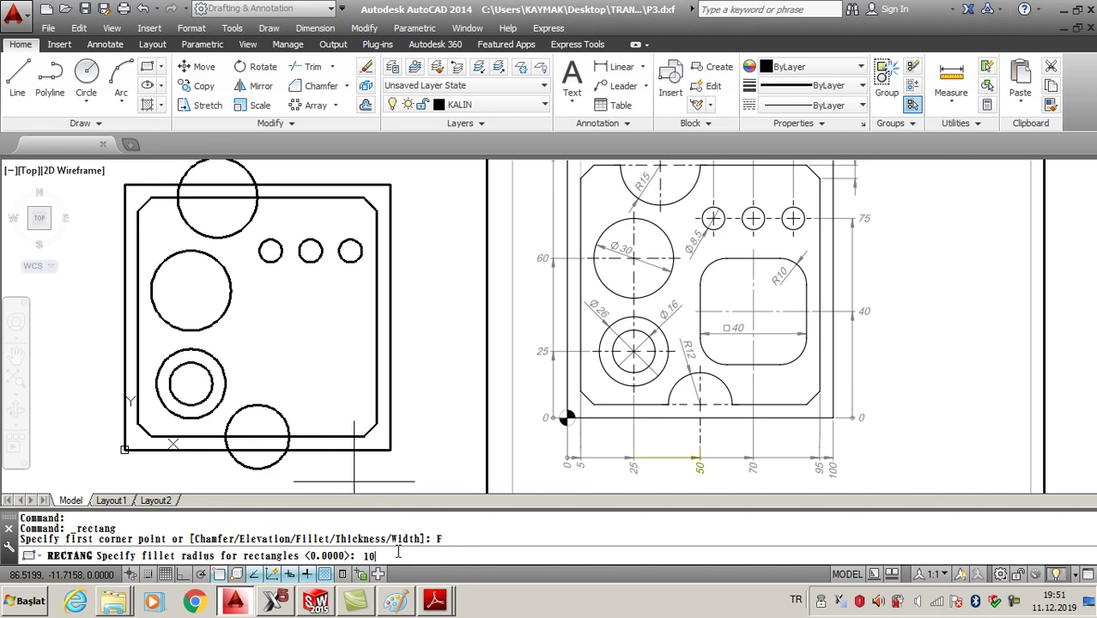
key("Return")
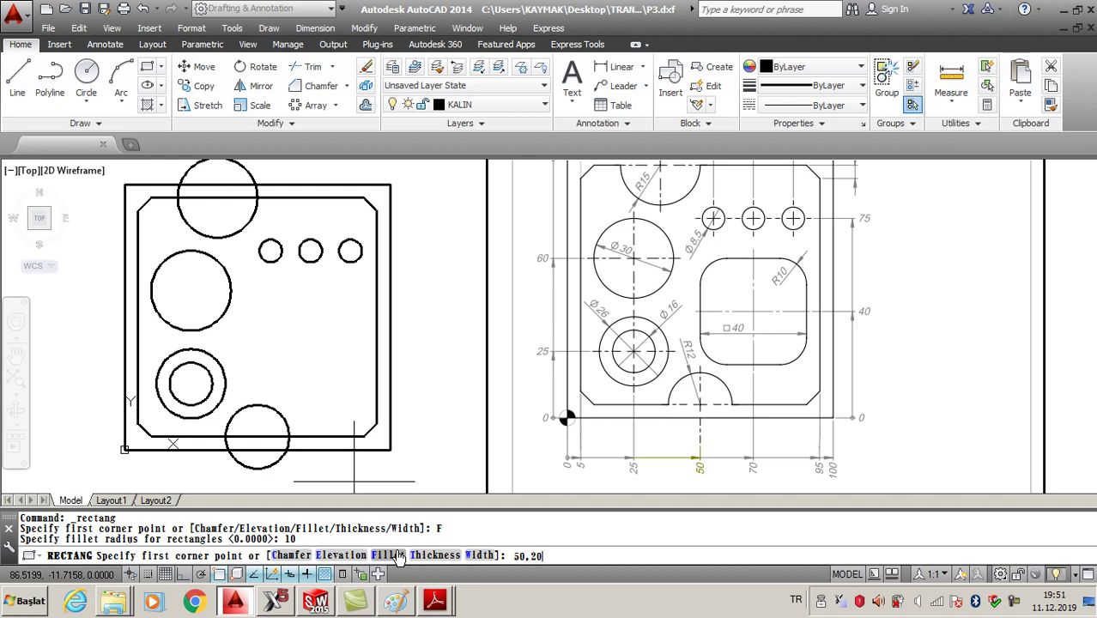
key("Return")
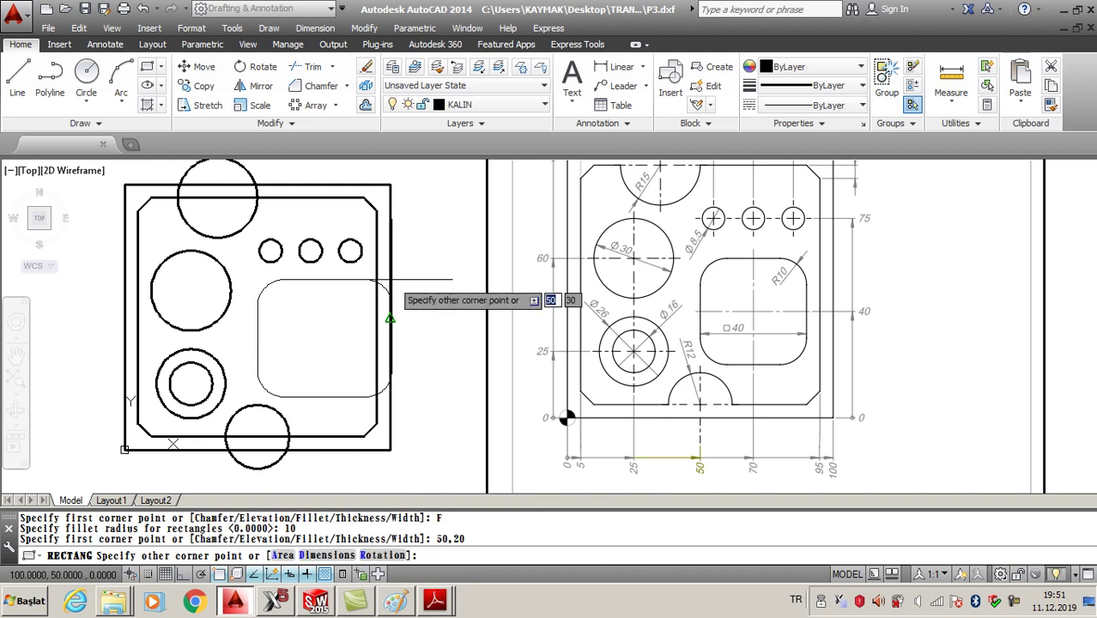
type(",40")
key("Return")
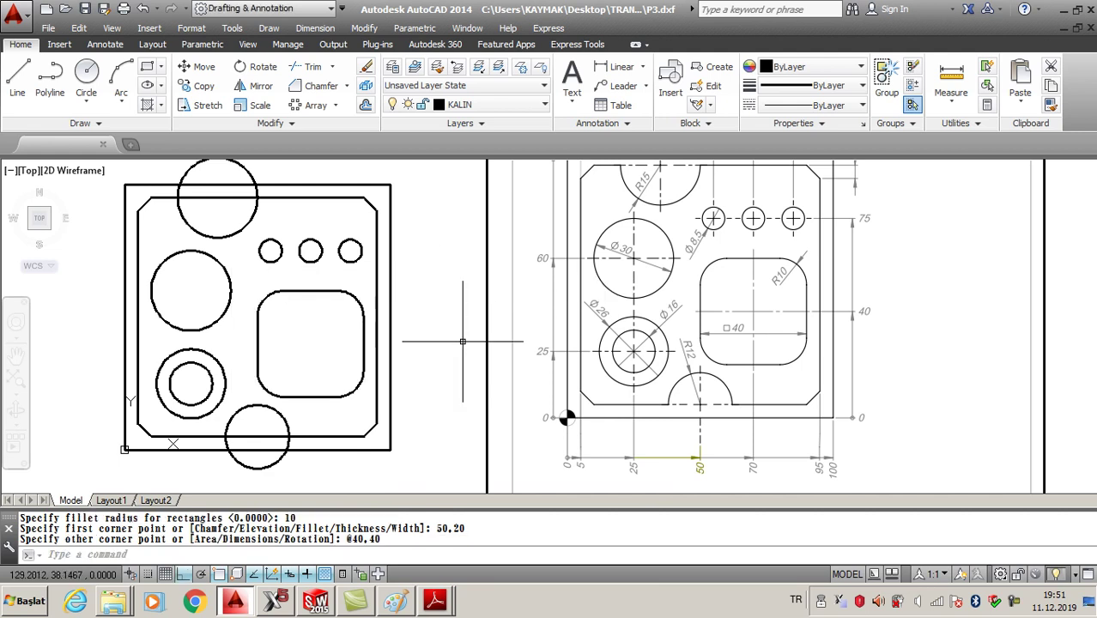
left_click(311, 67)
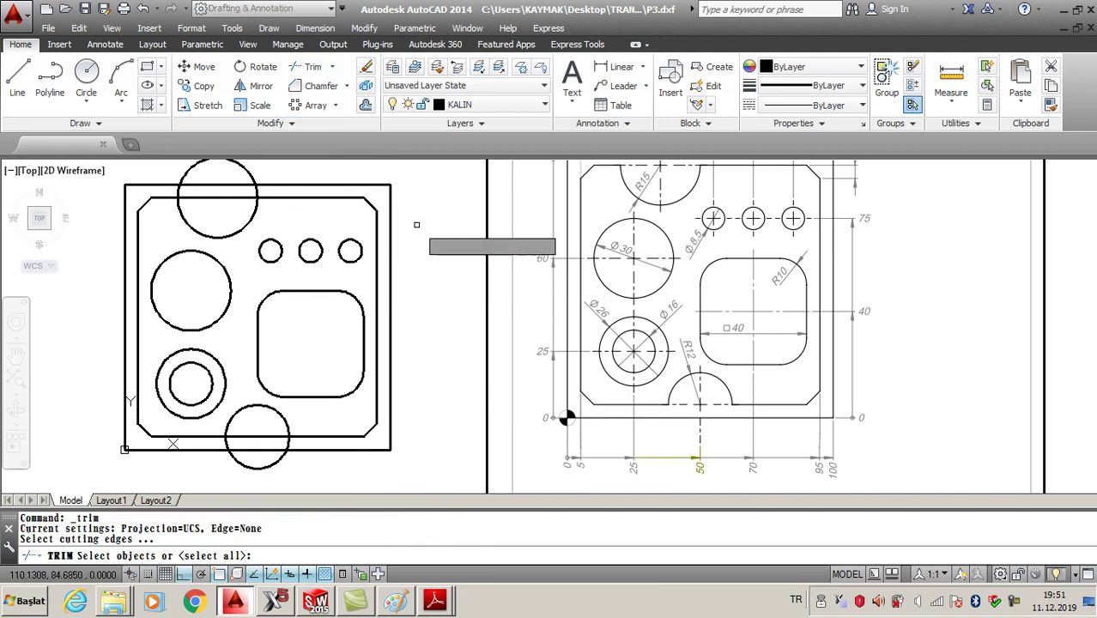
Trim the plate edge segment inside the top R15 circle, using all objects as edges.
key("Return")
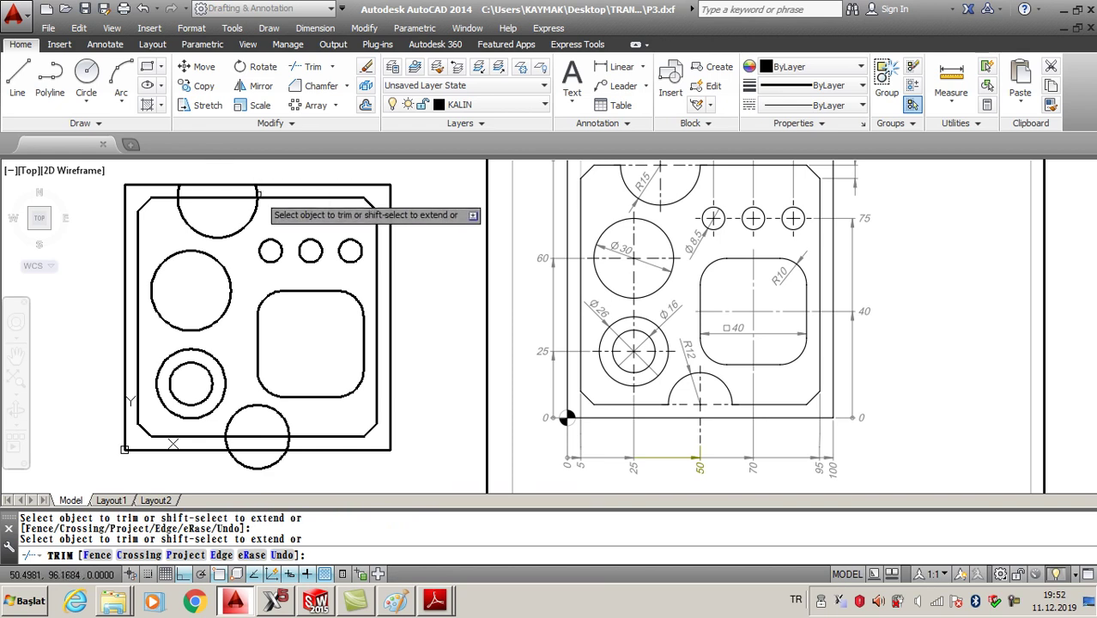
left_click(205, 202)
scroll(189, 197, "up", 2)
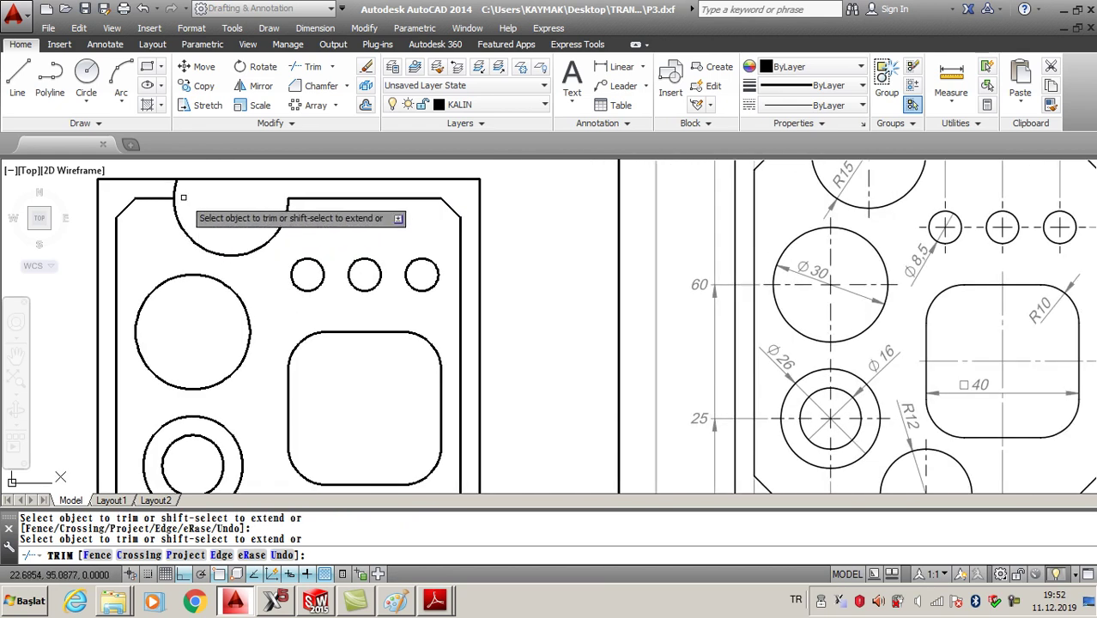
scroll(258, 241, "down", 1)
scroll(349, 336, "up", 2)
scroll(340, 347, "up", 1)
Trim the bottom R12 circle's outer arcs to leave a half-round notch.
left_click(322, 446)
left_click(224, 425)
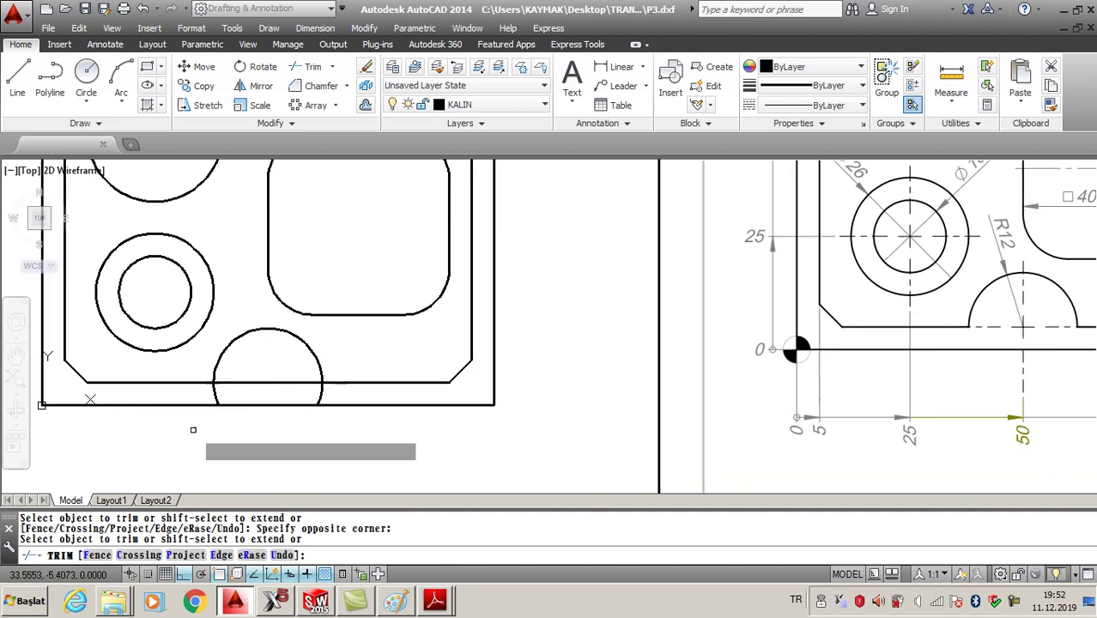
left_click(245, 390)
left_click(214, 394)
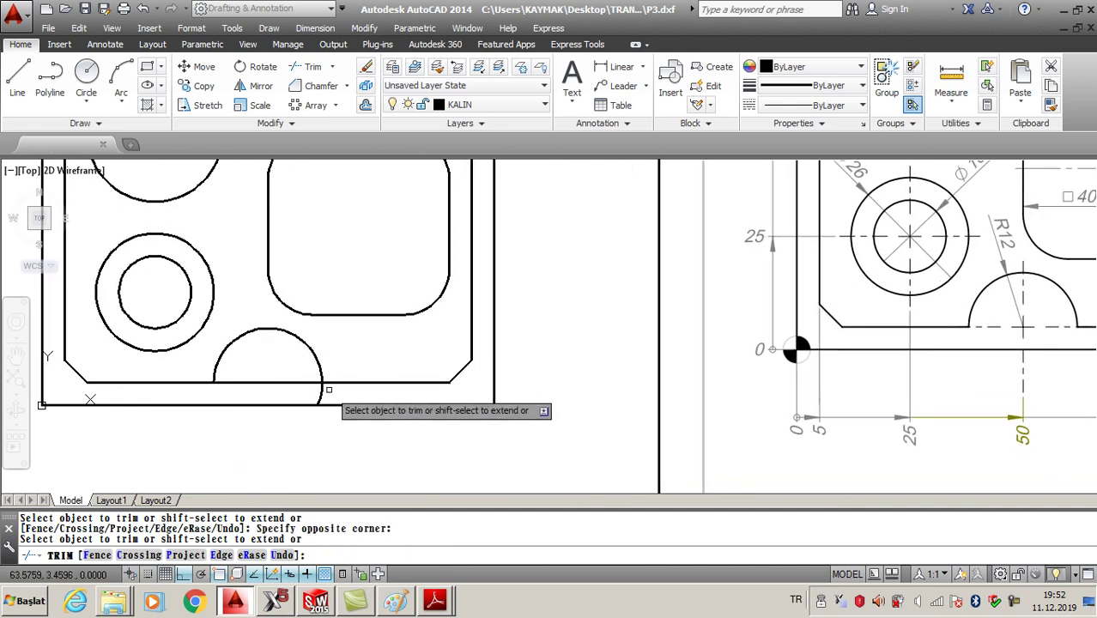
right_click(559, 266)
left_click(565, 273)
scroll(565, 273, "down", 1)
scroll(563, 245, "down", 1)
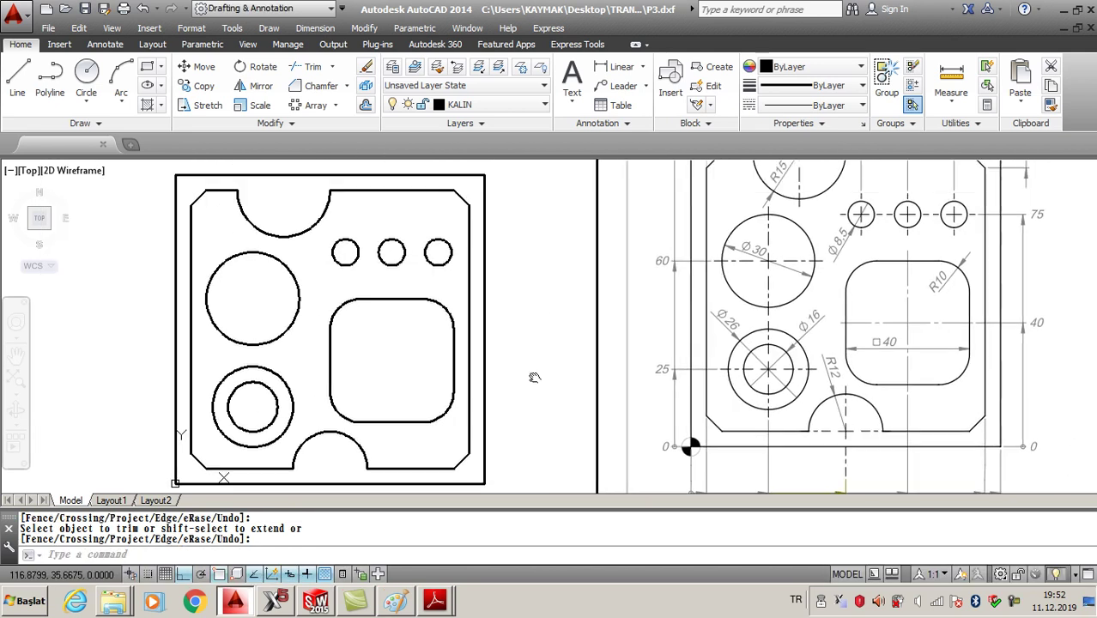
scroll(791, 293, "down", 1)
Delete the PDF underlay with a crossing window and centre the plate in view.
middle_click_drag(791, 294, 343, 346)
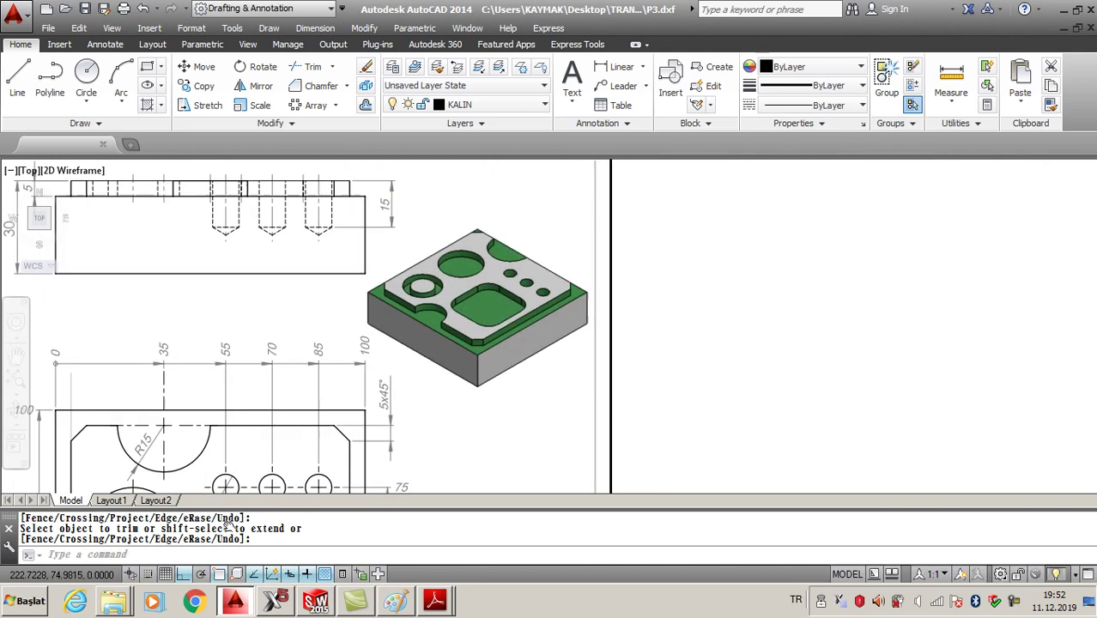
scroll(478, 290, "up", 2)
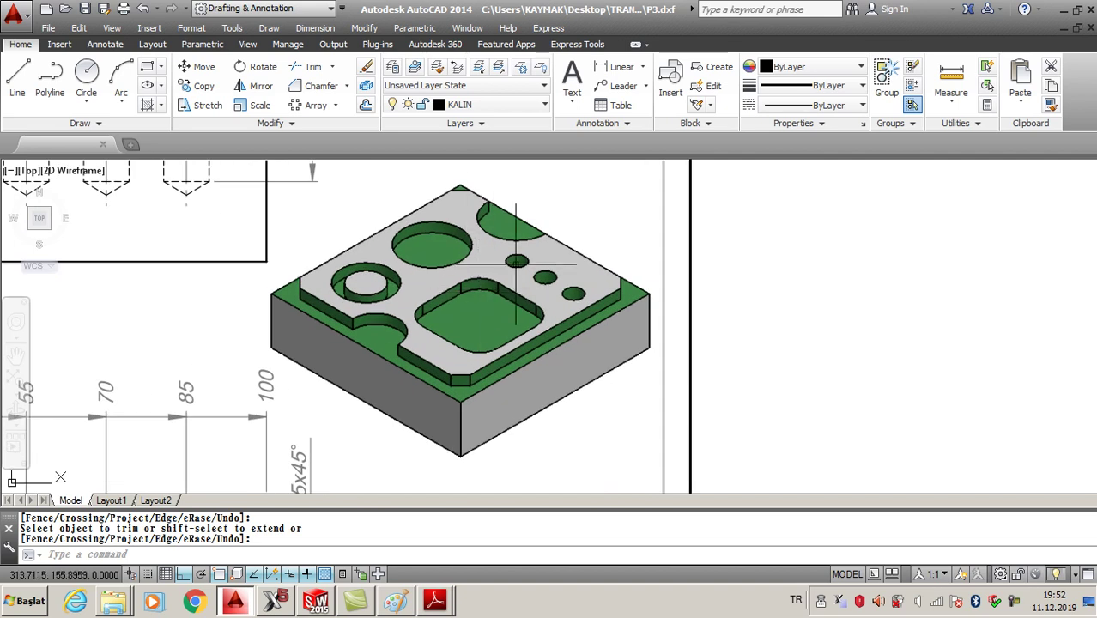
mouse_move(427, 350)
middle_mouse_down()
mouse_move(674, 177)
mouse_move(737, 207)
middle_mouse_up()
scroll(658, 234, "down", 2)
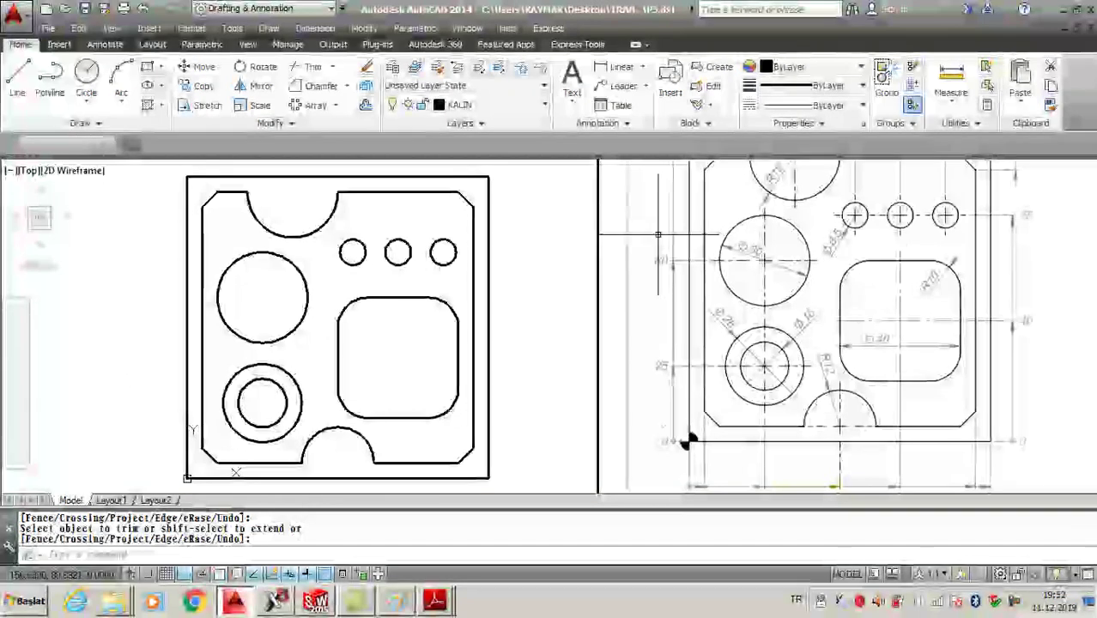
middle_click_drag(657, 234, 374, 392)
left_click(821, 364)
left_click(707, 275)
key("Delete")
scroll(702, 257, "down", 2)
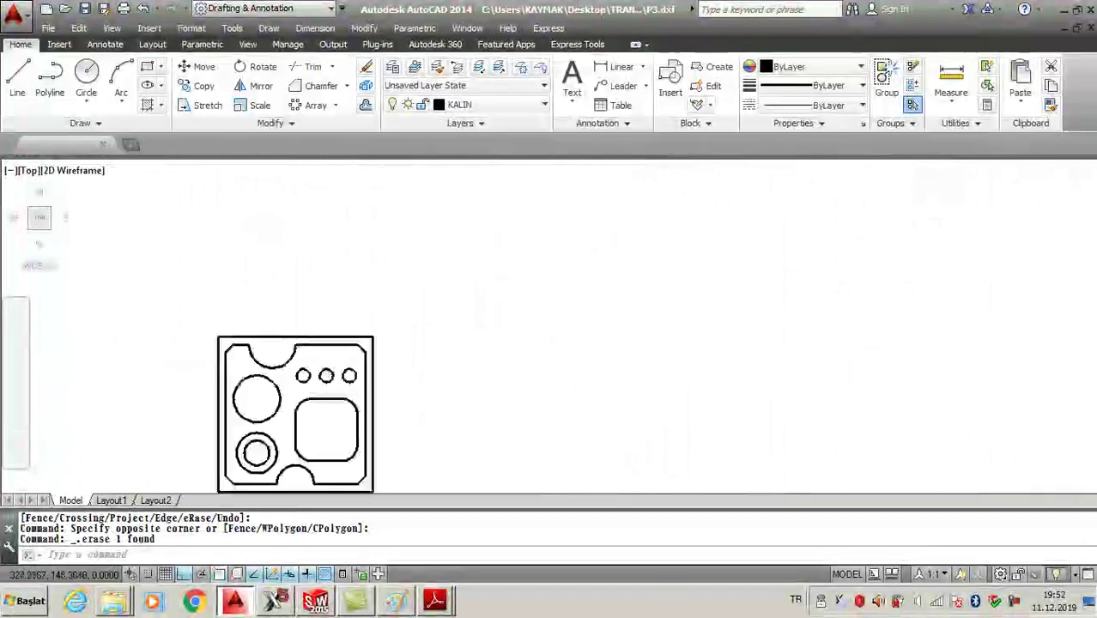
scroll(412, 390, "up", 2)
middle_click_drag(428, 399, 463, 300)
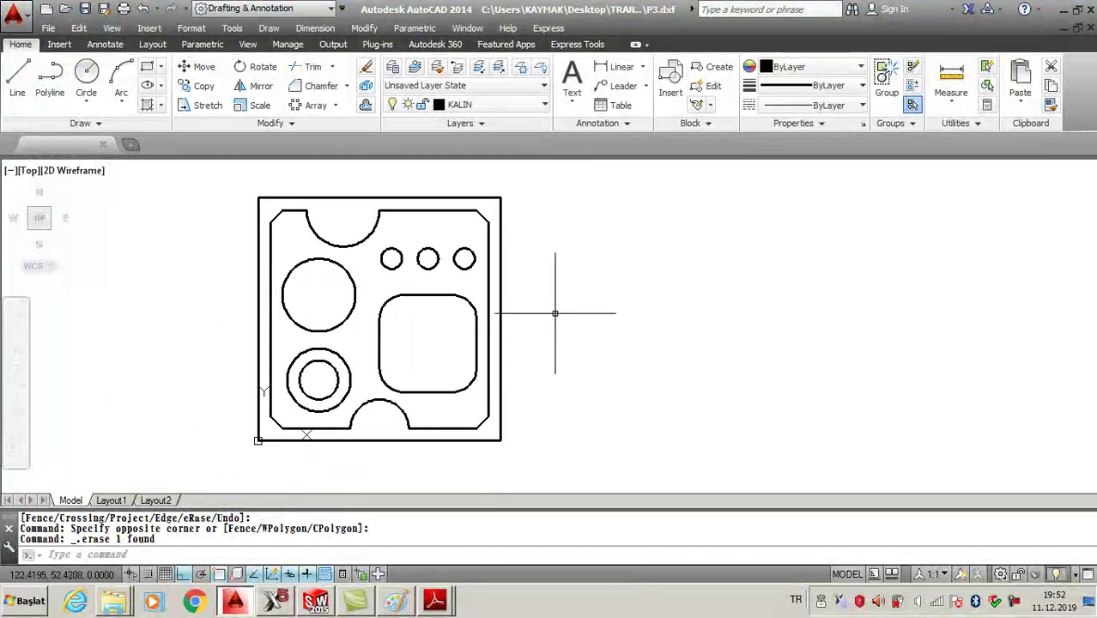
Create and open a new Desktop folder named 'ACAD MCAM EMCO' in Save As.
left_click(104, 8)
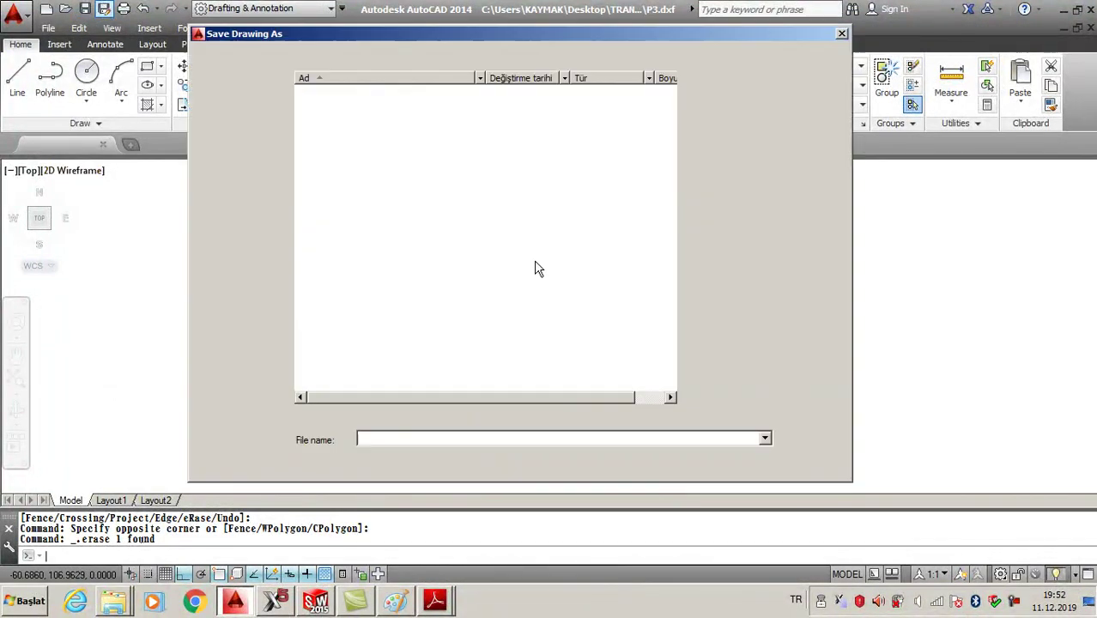
left_click(240, 287)
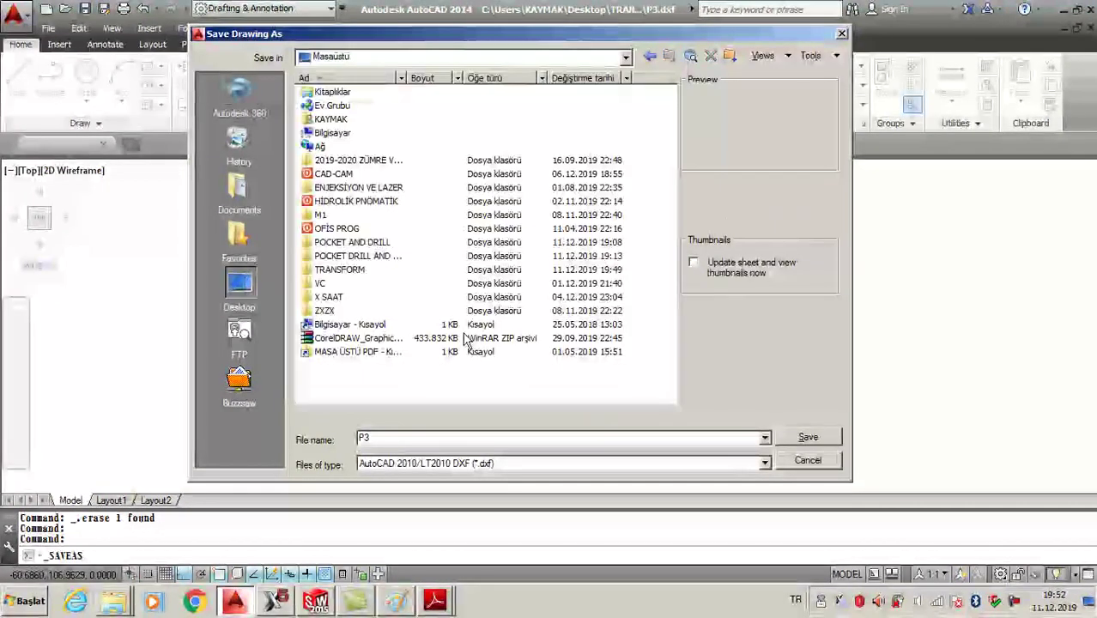
right_click(409, 379)
mouse_move(483, 318)
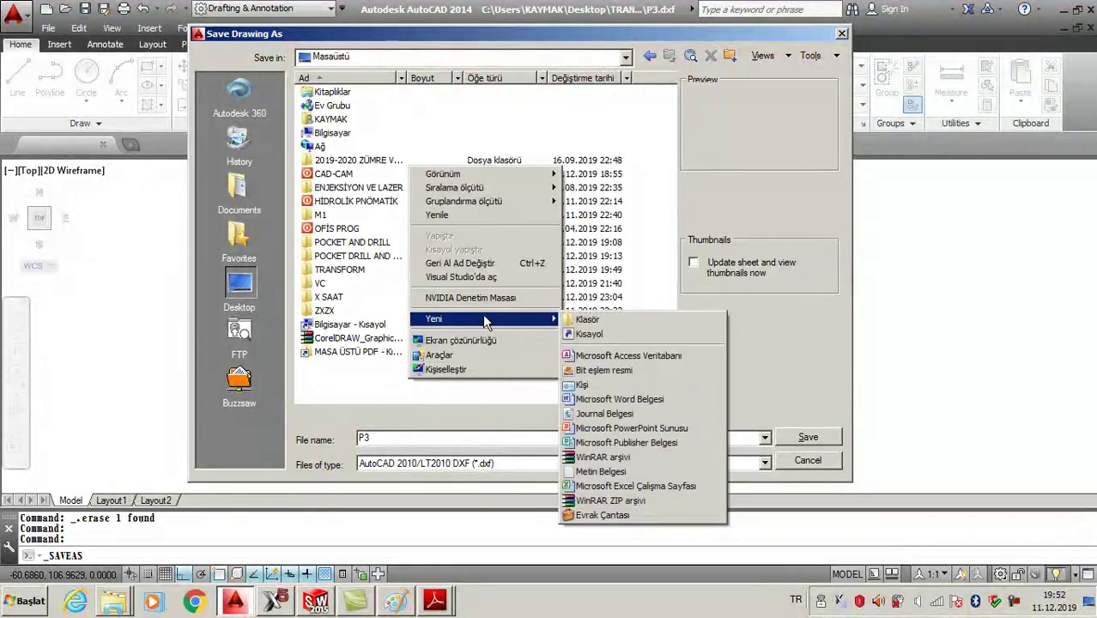
left_click(597, 322)
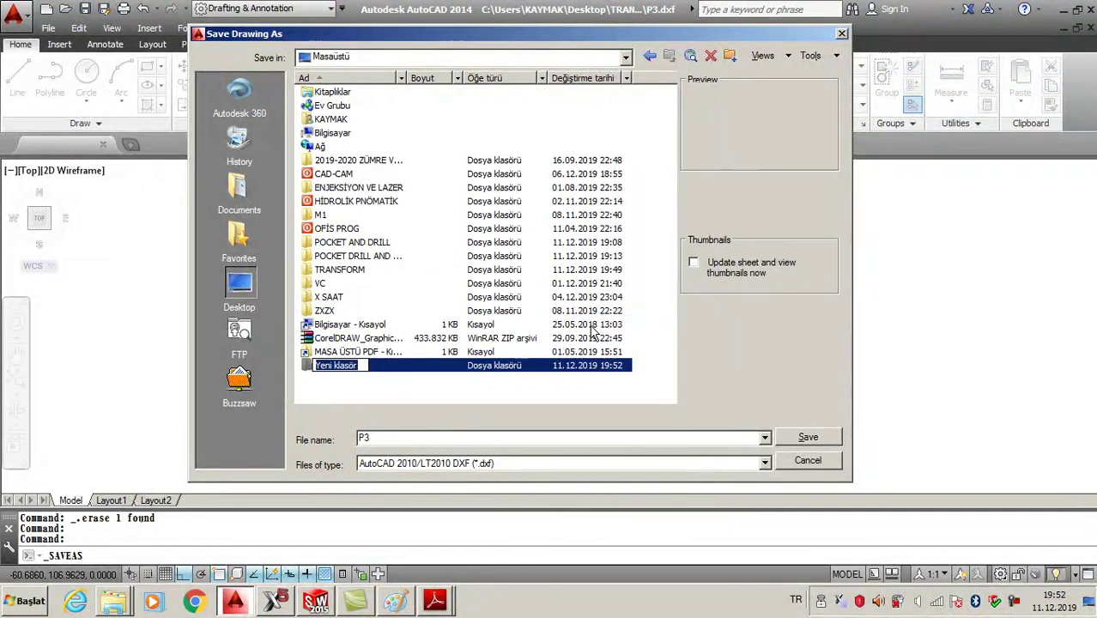
type("ACAD MCAM EMCO")
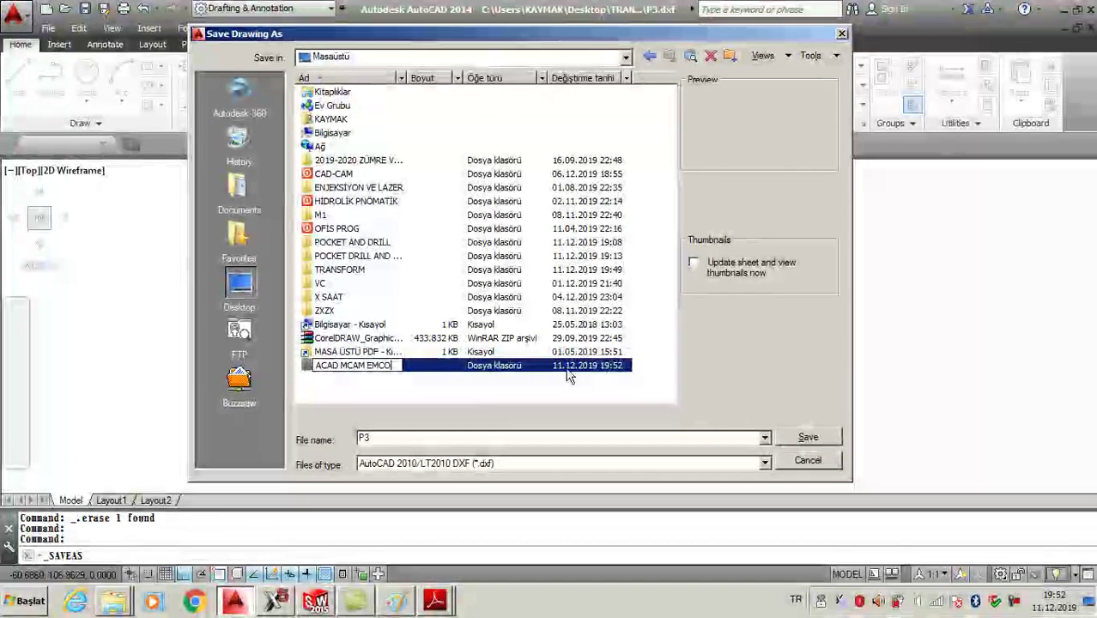
key("Return")
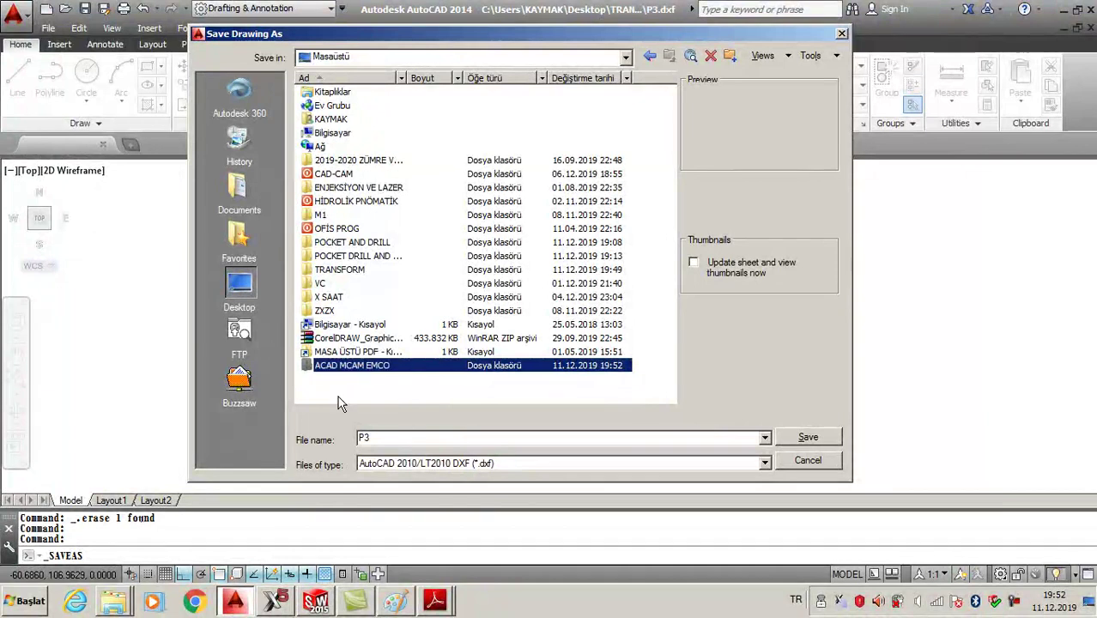
double_click(325, 367)
Save the drawing as P4 DXF in that folder.
left_click(374, 438)
key("BackSpace")
type("4")
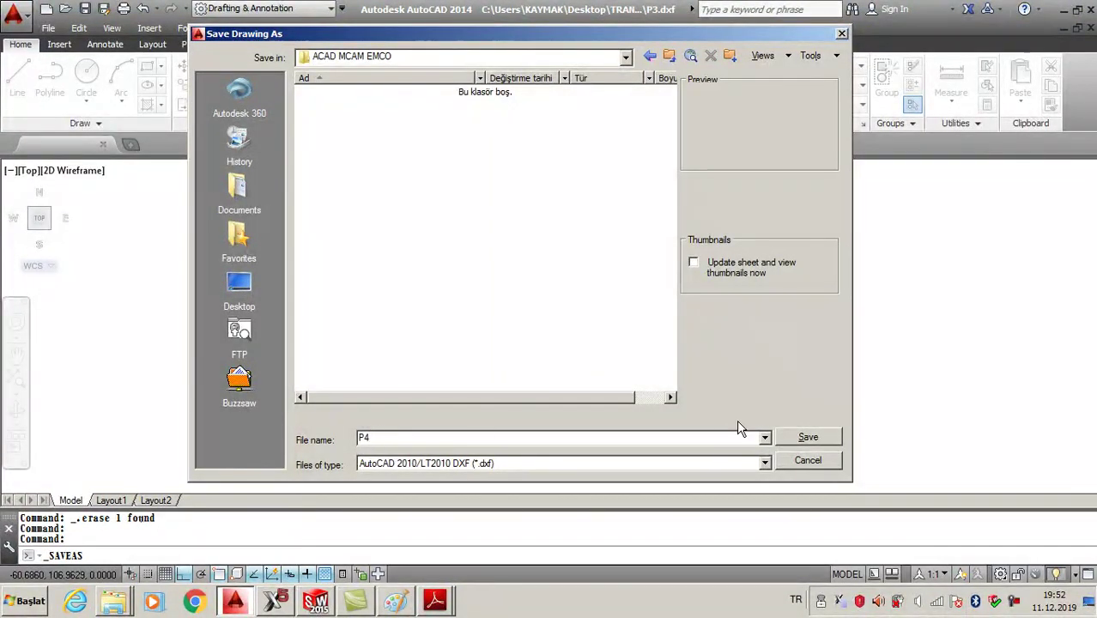
left_click(808, 439)
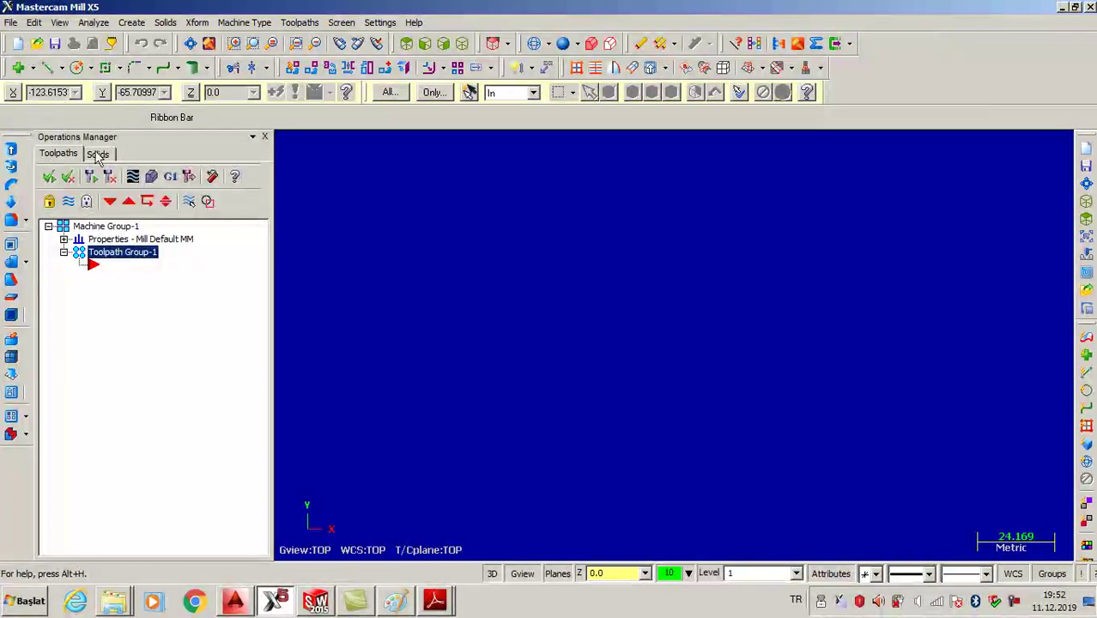
Open P4 from the Desktop ACAD MCAM EMCO folder in Mastercam.
left_click(37, 43)
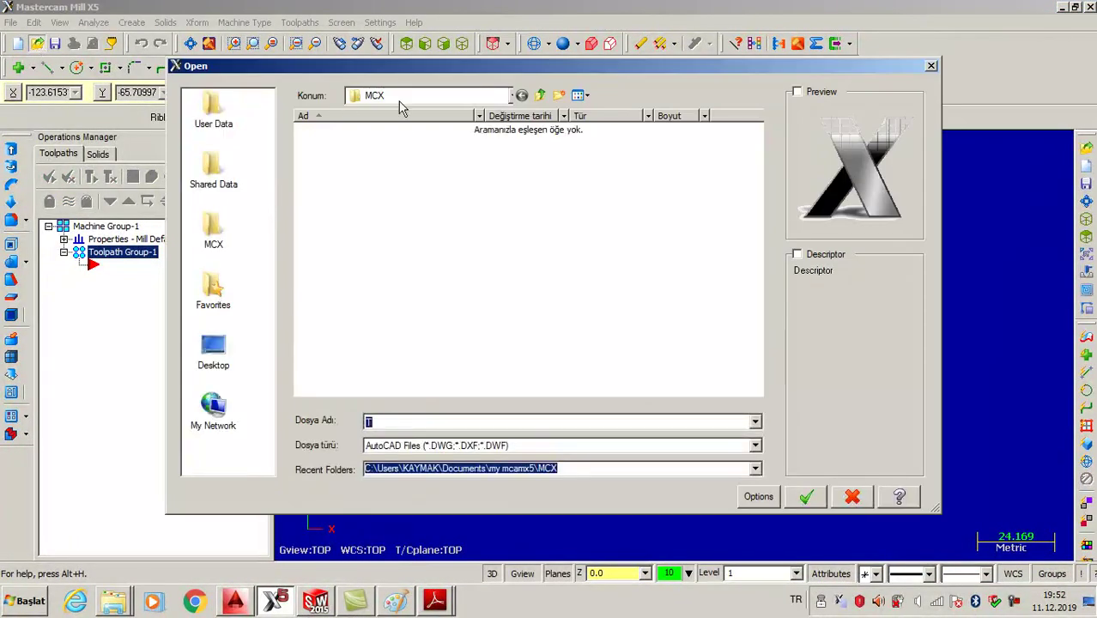
left_click(216, 360)
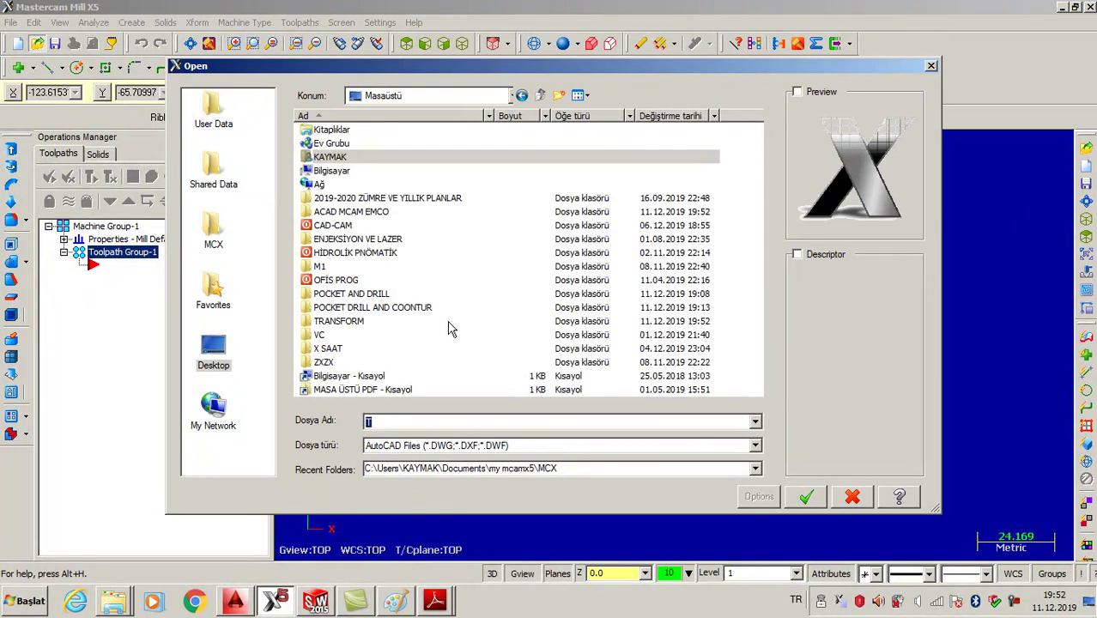
double_click(368, 213)
left_click(315, 133)
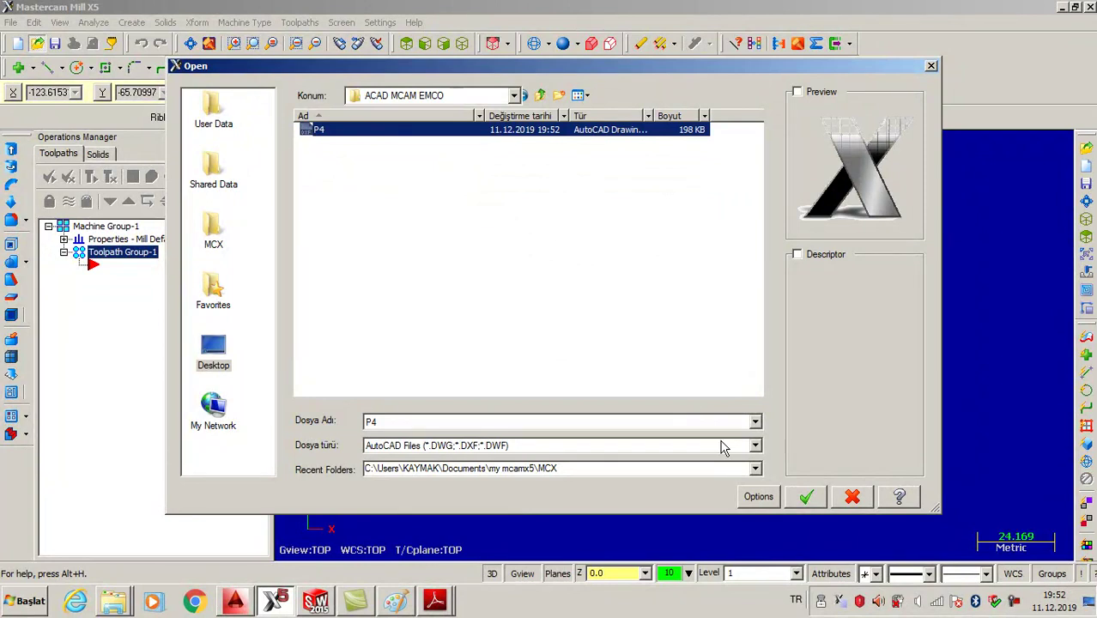
left_click(804, 499)
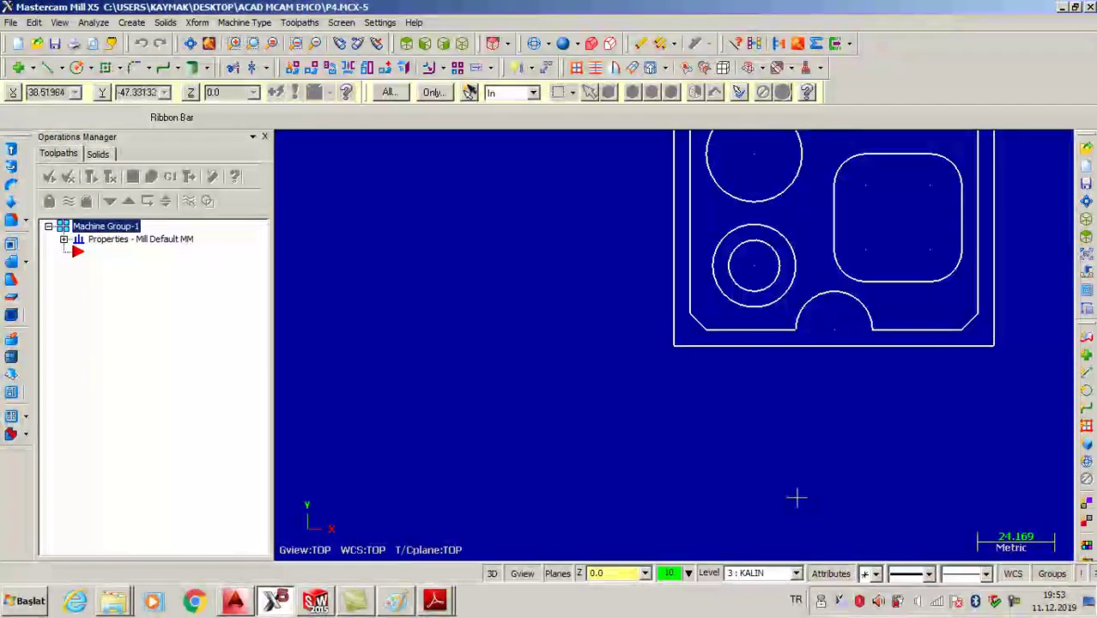
Fit the part in isometric view and expand the machine group's Stock setup properties.
left_click(189, 43)
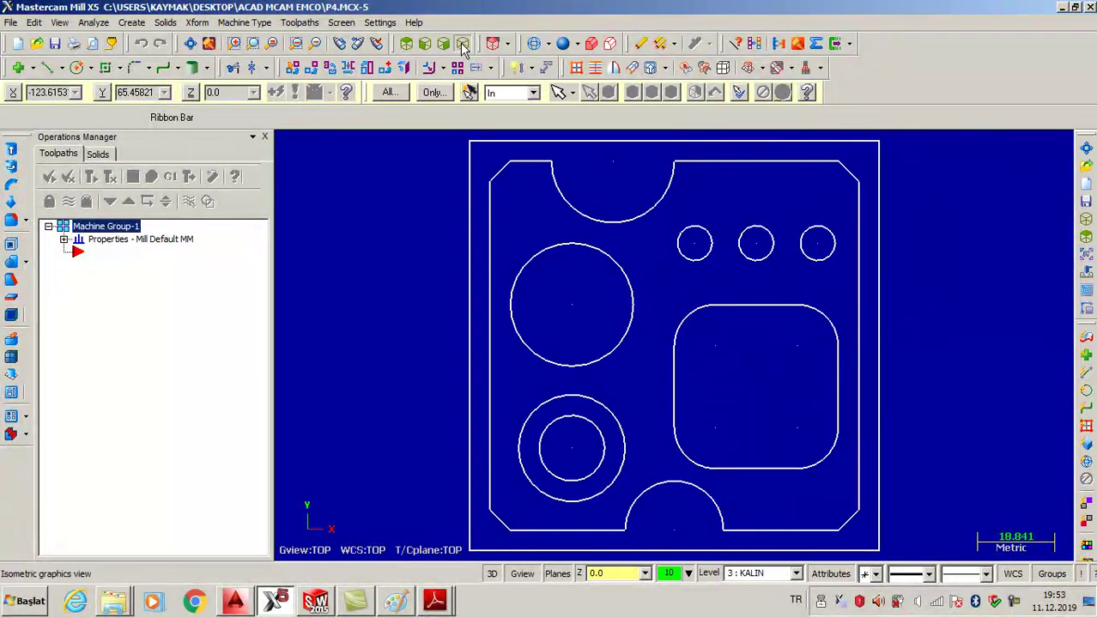
left_click(462, 43)
left_click(190, 43)
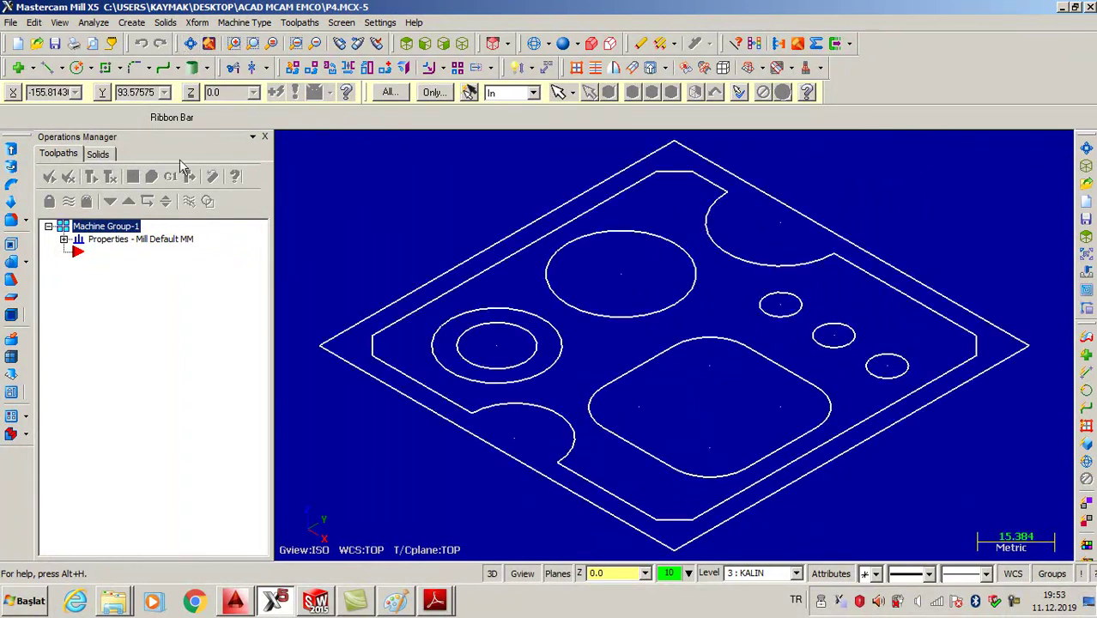
left_click(64, 240)
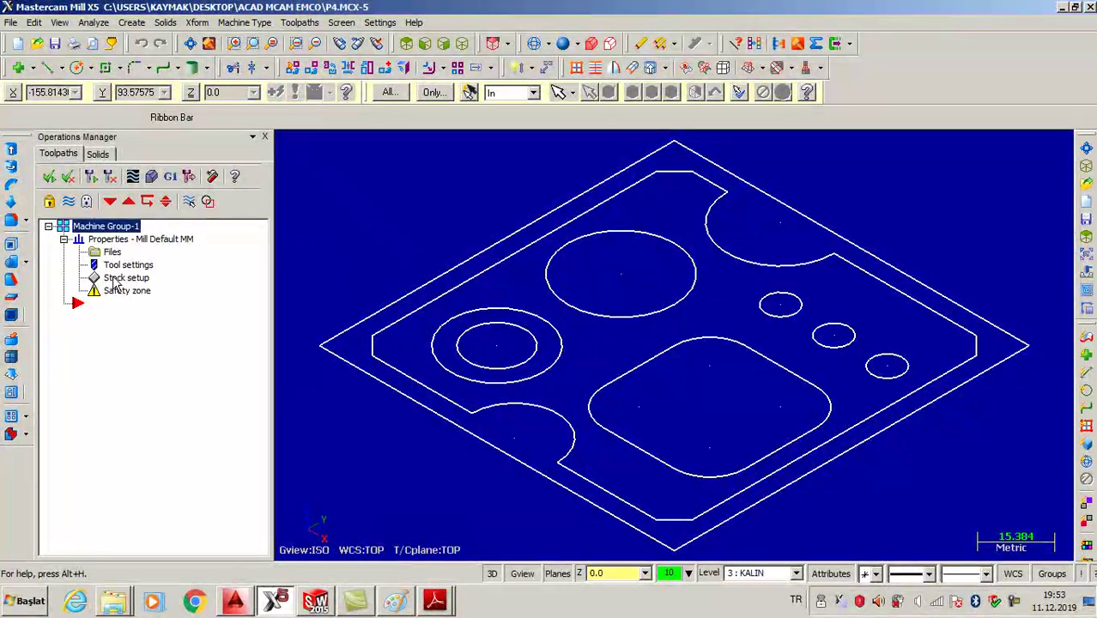
left_click(121, 278)
Define the stock by picking the plate's two opposite corners and setting the height to 20.
left_click(271, 490)
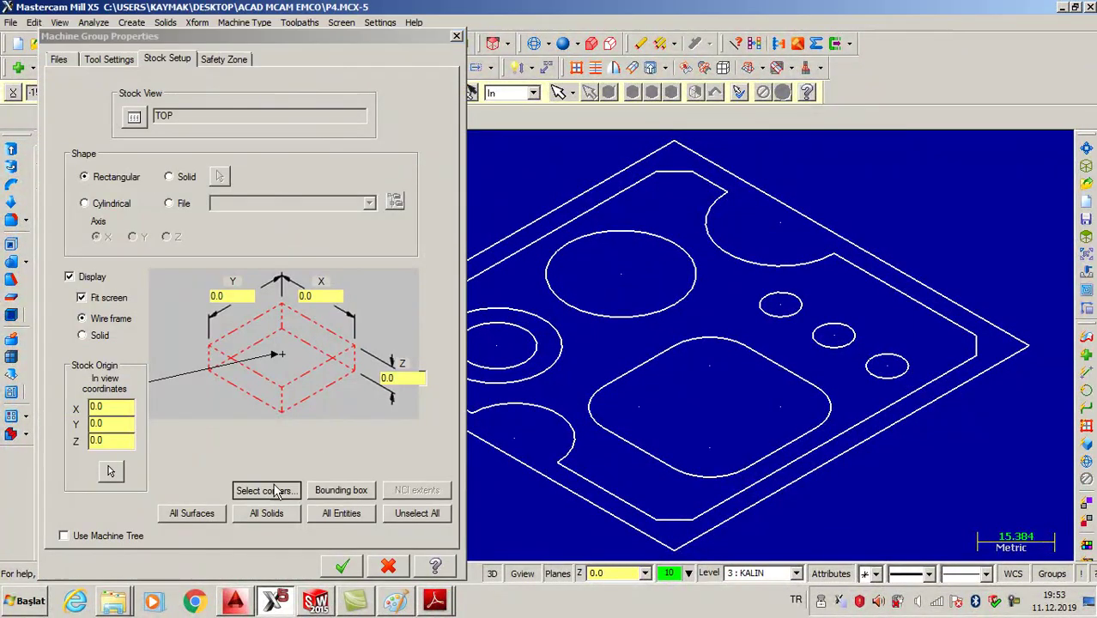
left_click(320, 347)
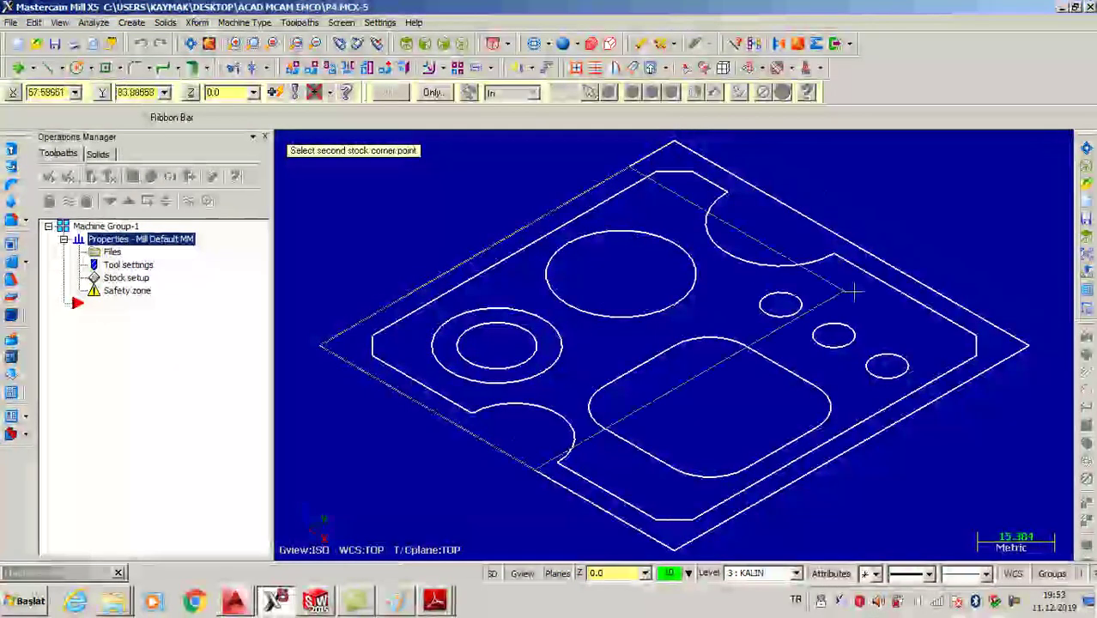
left_click(1028, 346)
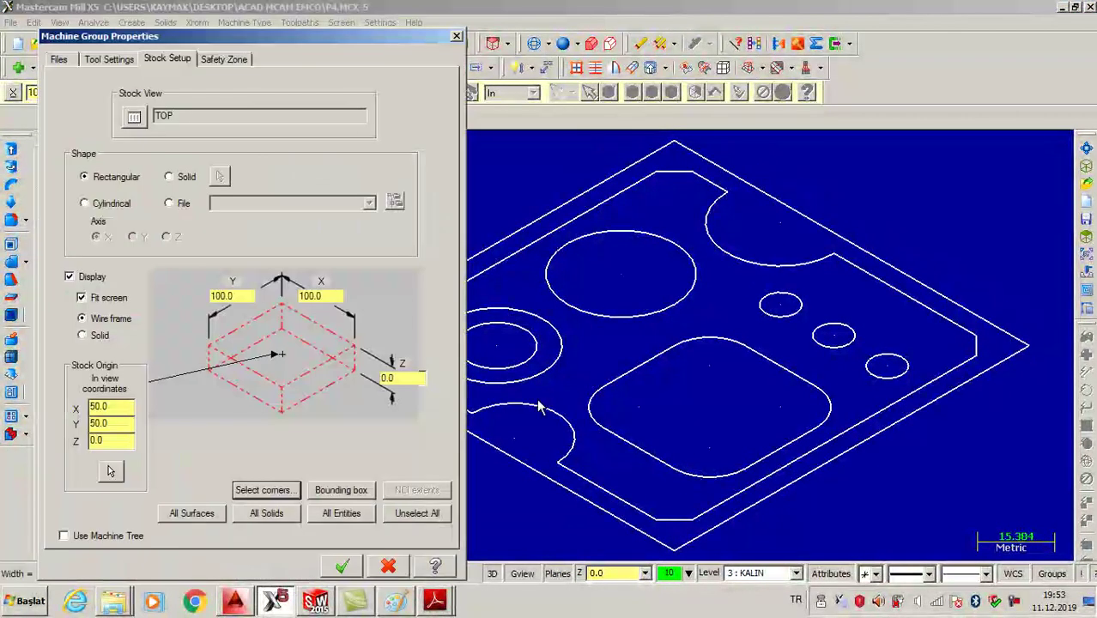
double_click(398, 375)
type("20")
key("Tab")
left_click(341, 566)
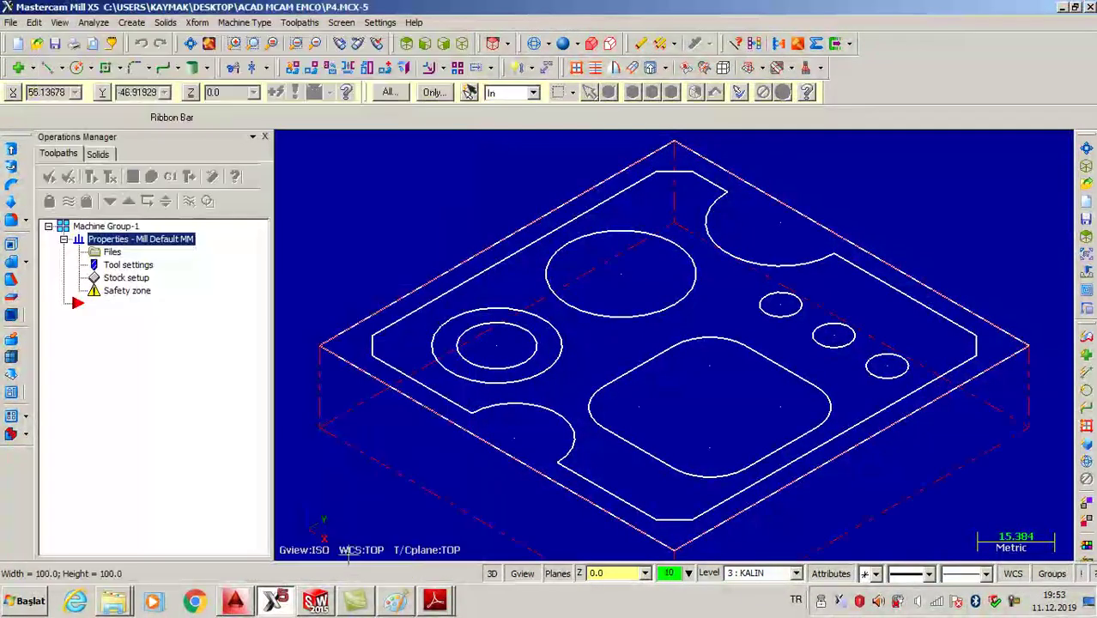
Collapse the machine group properties and bring up the open Adobe Reader documents.
left_click(64, 240)
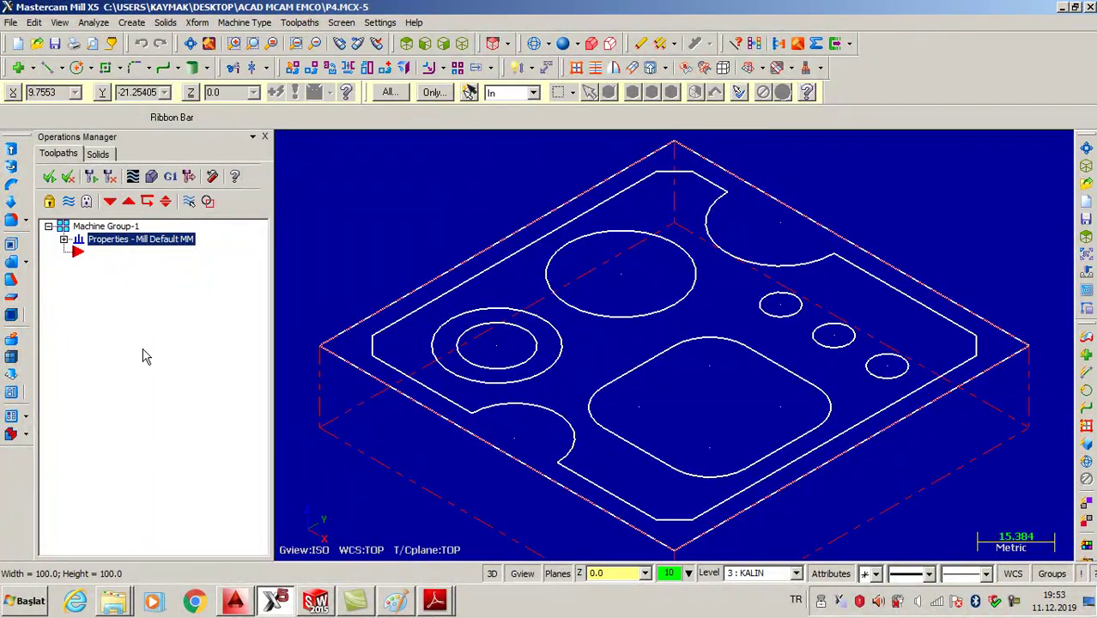
scroll(406, 203, "down", 1)
scroll(407, 204, "down", 2)
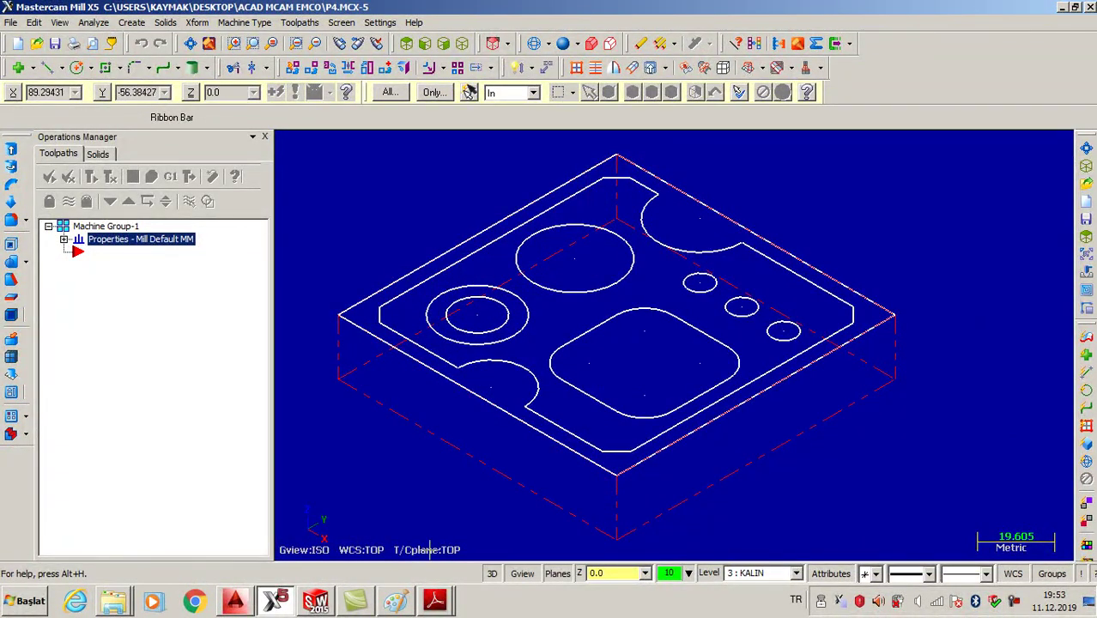
left_click(438, 601)
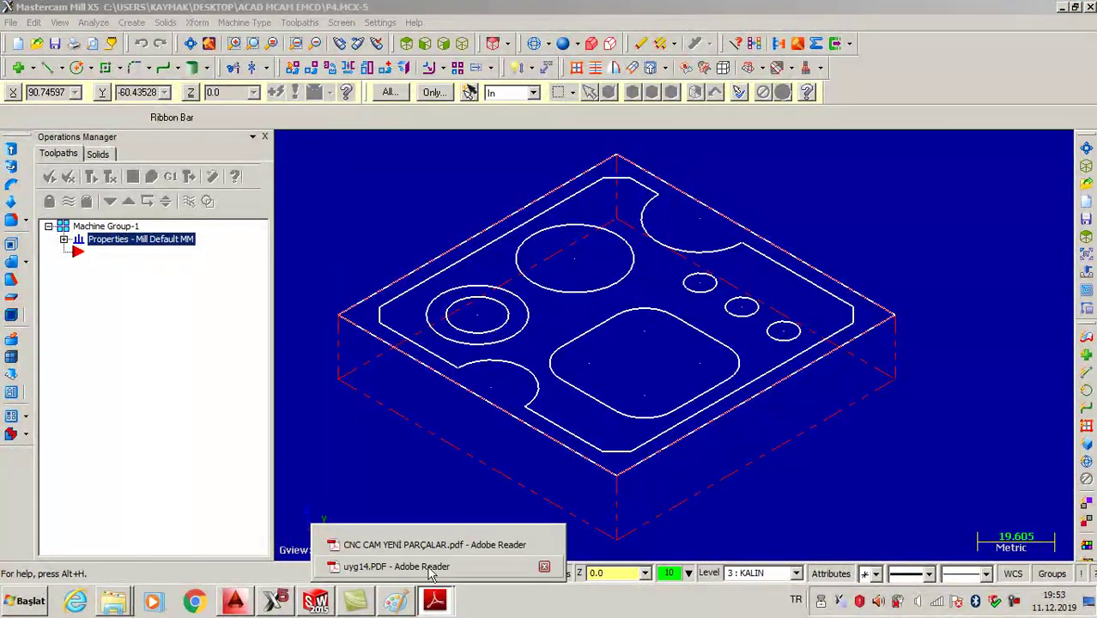
Scroll through the uyg14.PDF plate drawing's dimensions and 3D view, then return to Mastercam's P4 file.
left_click(395, 566)
scroll(704, 263, "up", 5)
scroll(704, 262, "up", 2)
scroll(703, 262, "up", 4)
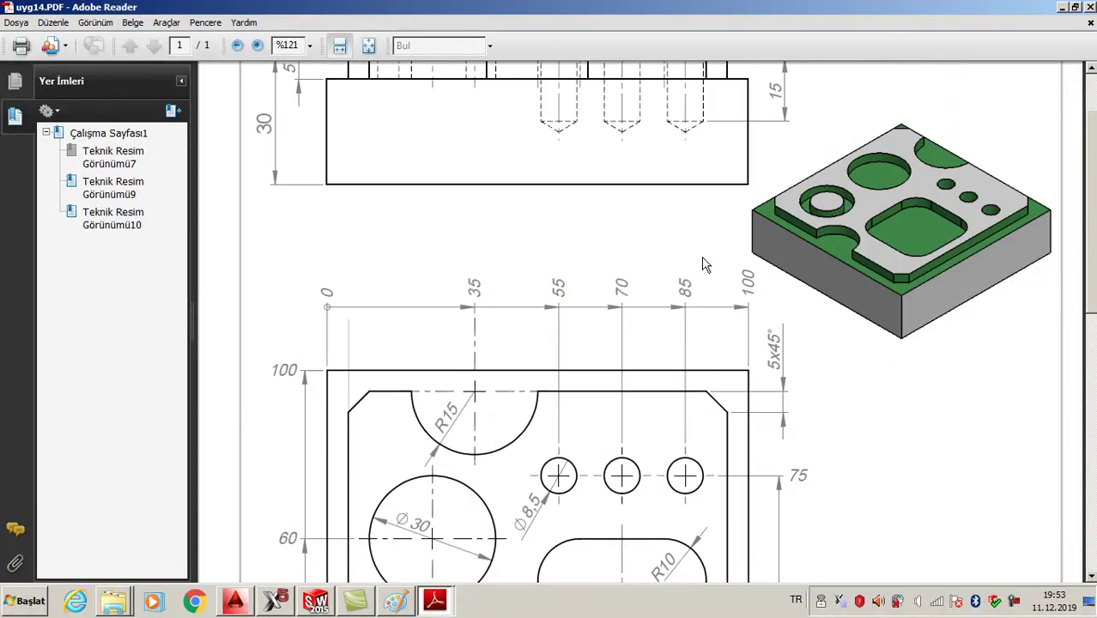
scroll(703, 262, "down", 3)
scroll(686, 287, "down", 1)
scroll(662, 297, "down", 2)
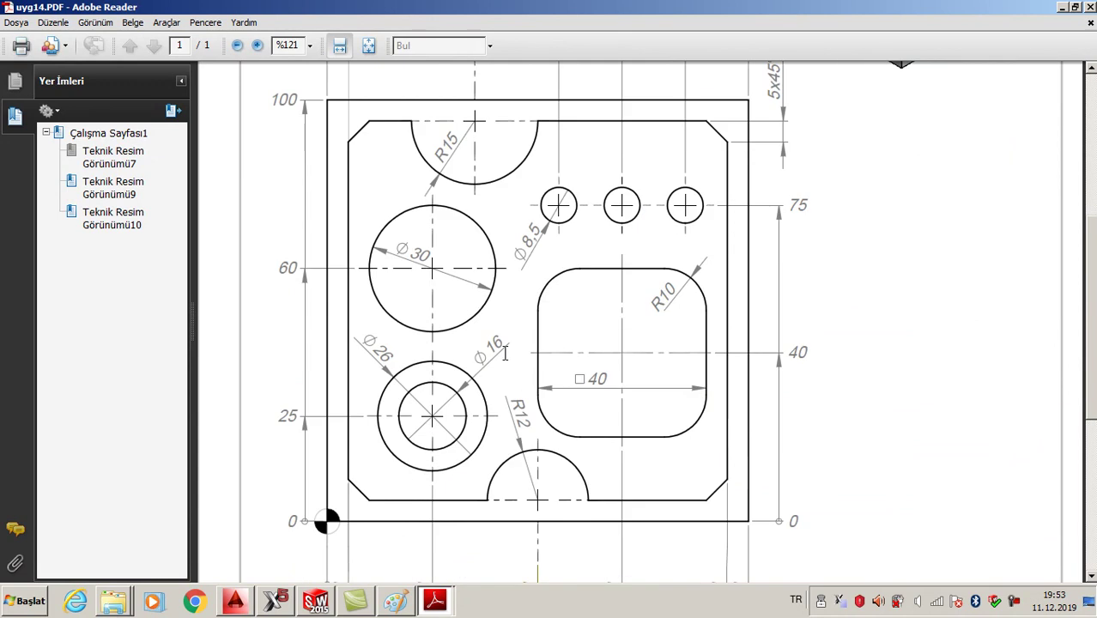
scroll(807, 320, "up", 8)
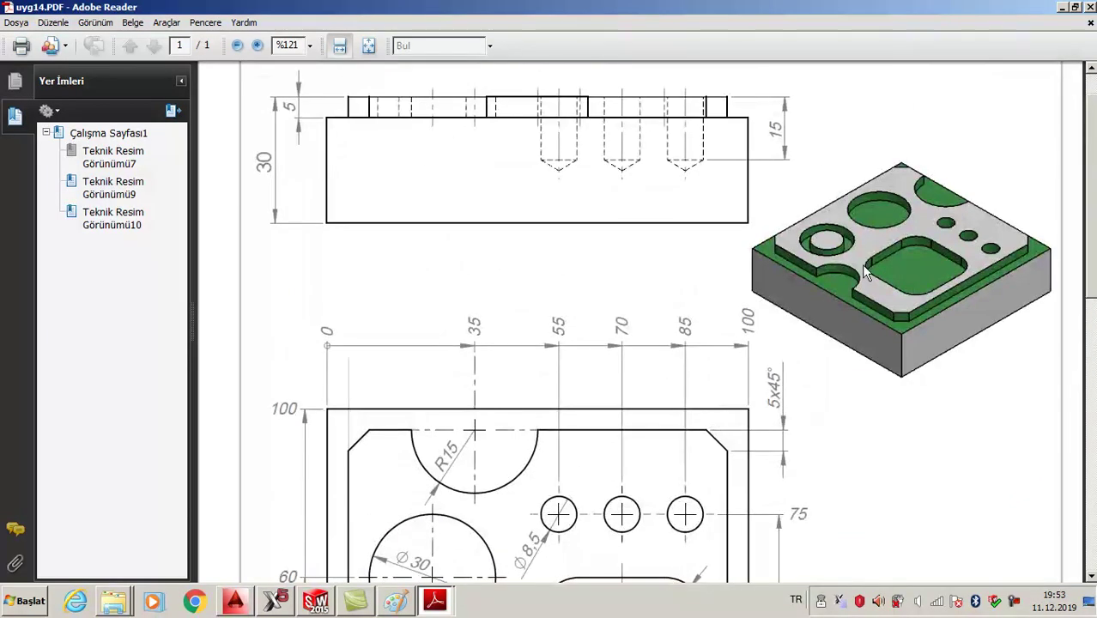
scroll(819, 266, "down", 2)
scroll(546, 429, "down", 4)
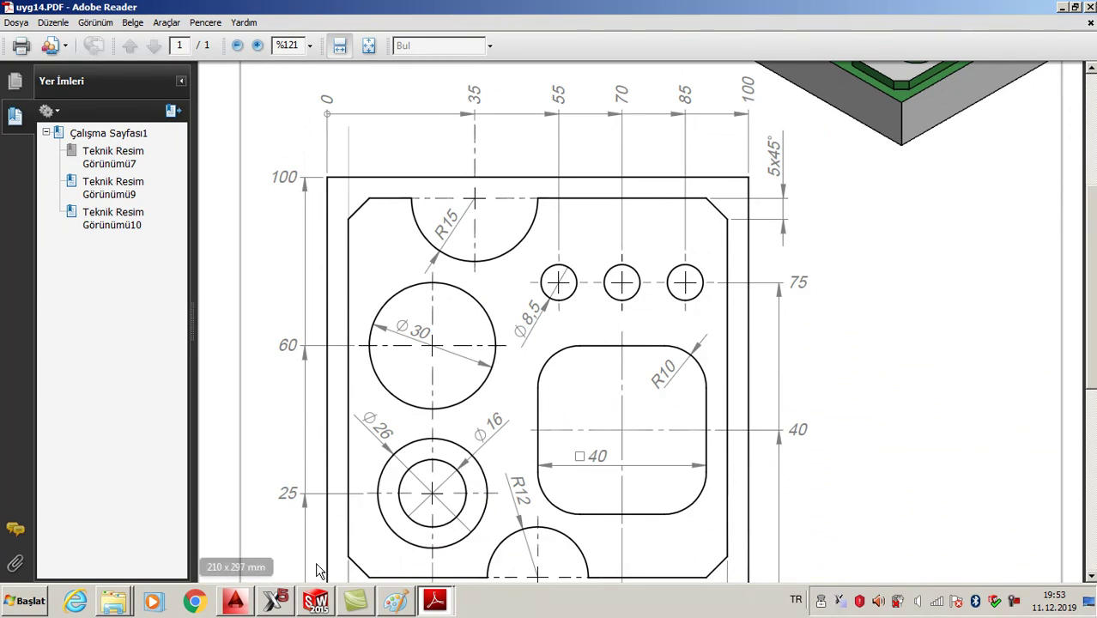
left_click(274, 603)
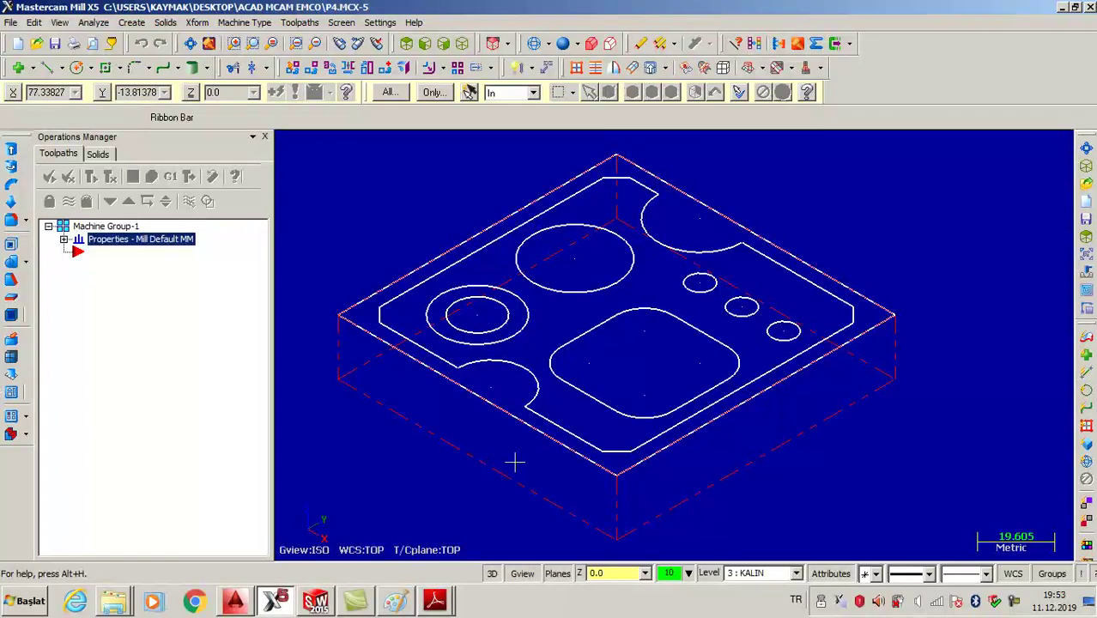
Add a new toolpath to the machine group, dismissing the warning and keeping P4 as NC name.
right_click(84, 302)
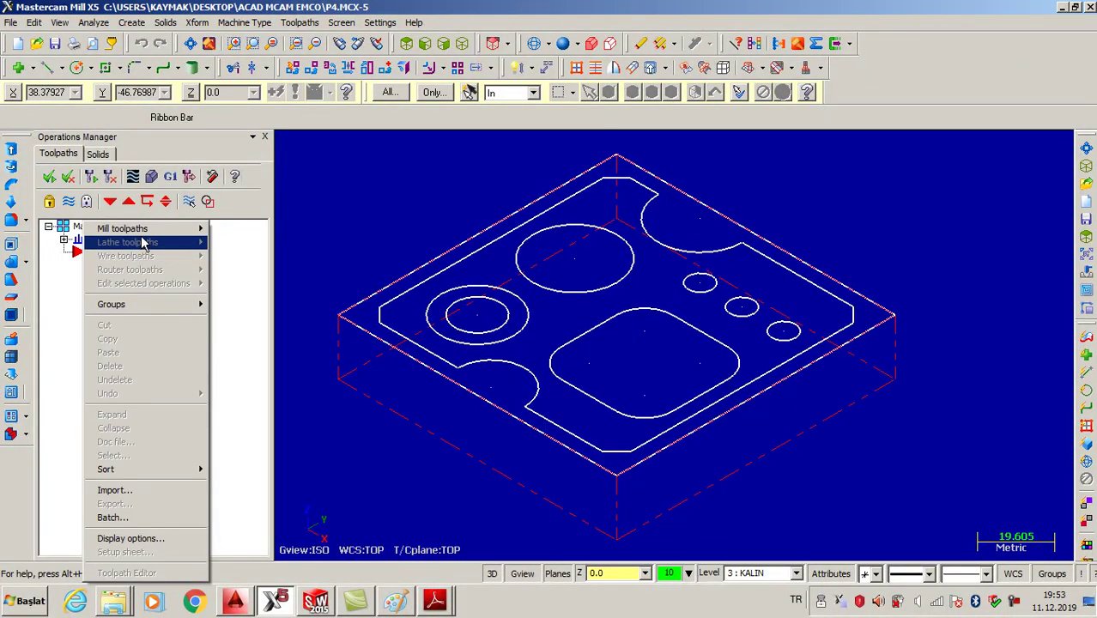
mouse_move(146, 228)
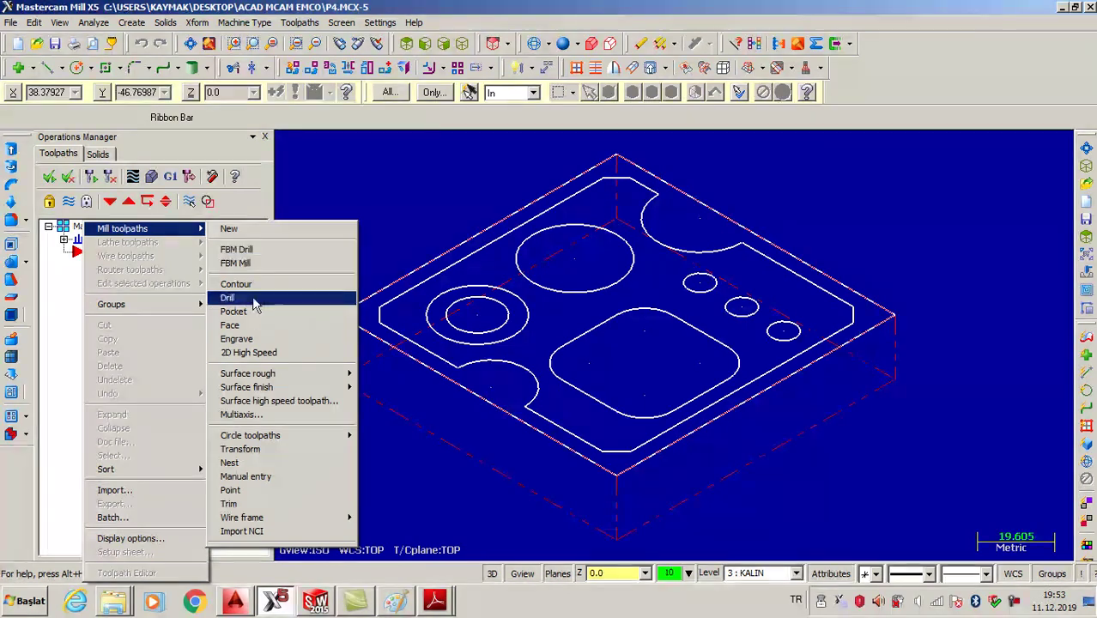
left_click(250, 313)
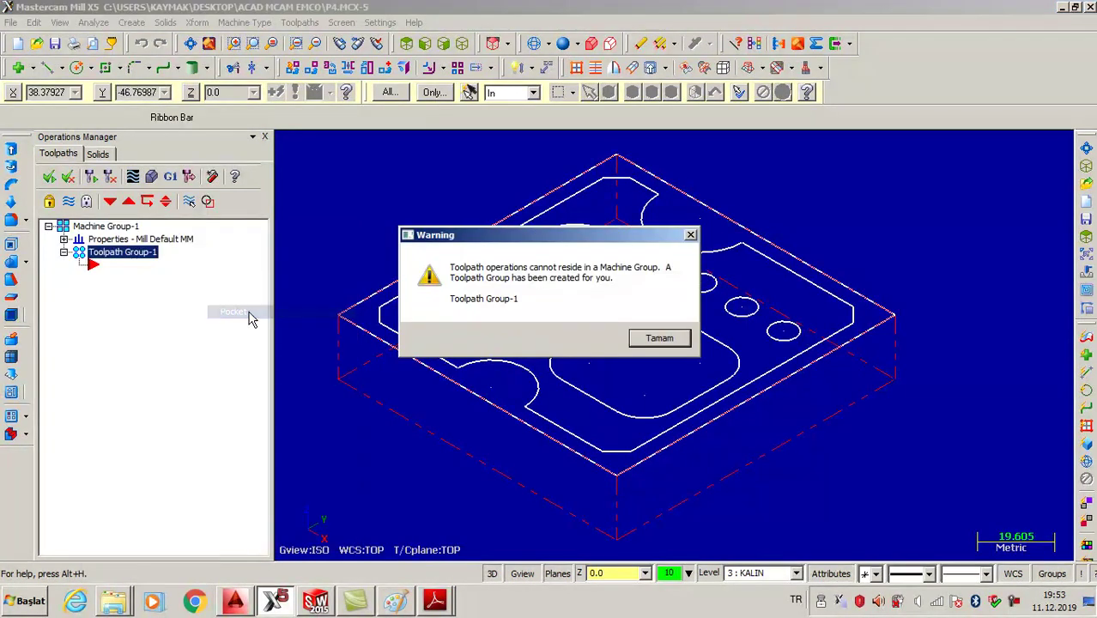
left_click(657, 337)
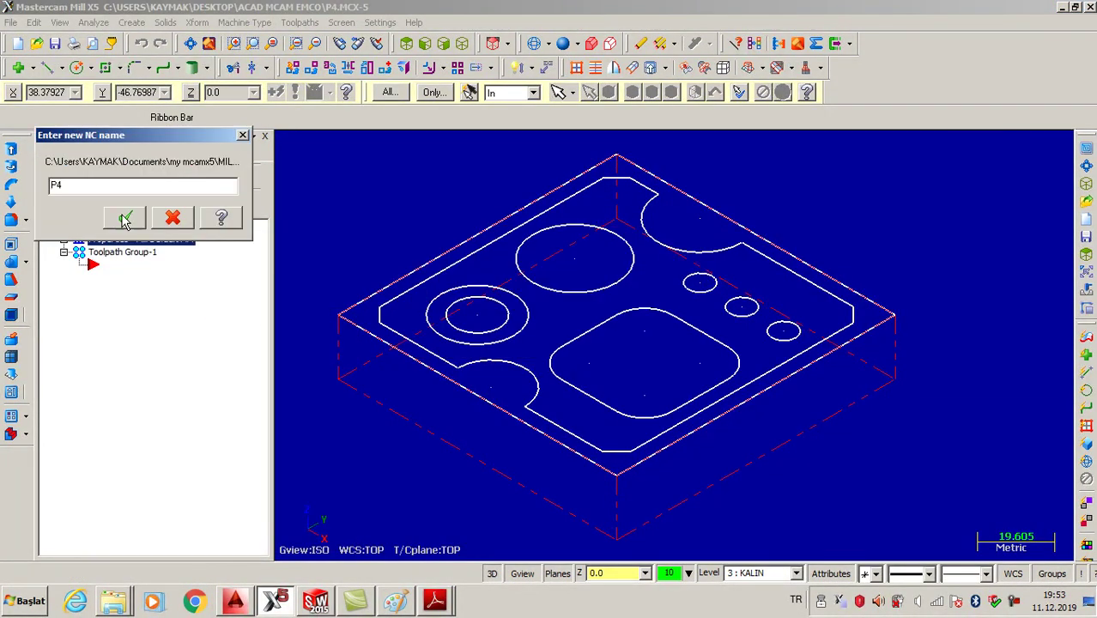
left_click(126, 219)
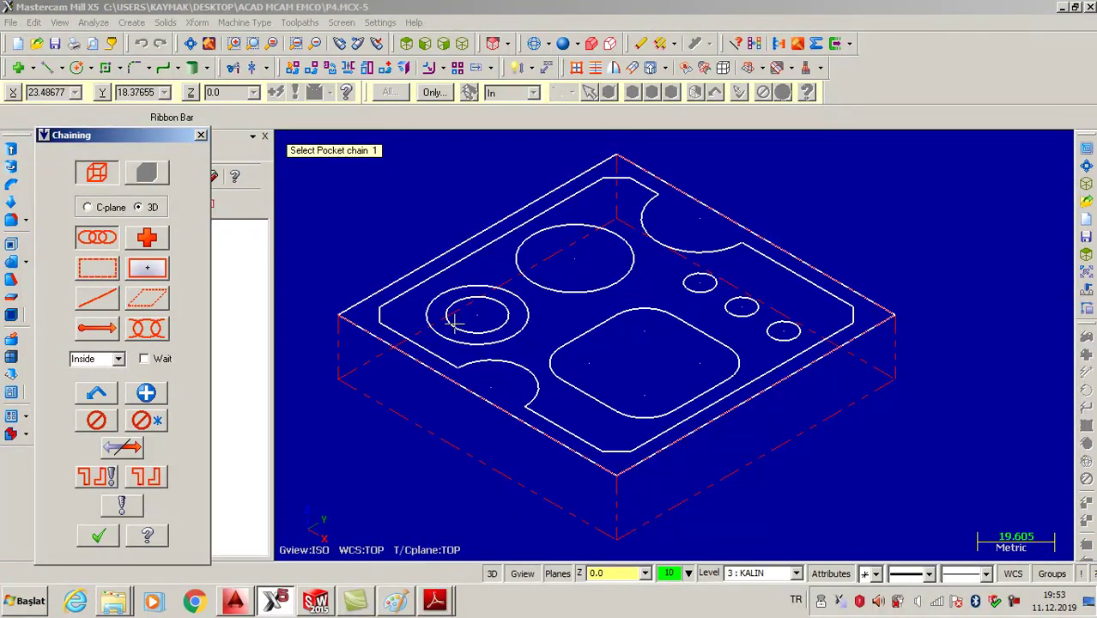
Chain the large circle and rounded-rectangle pocket boundaries and reach the empty tool list.
scroll(453, 313, "up", 2)
left_click(663, 277)
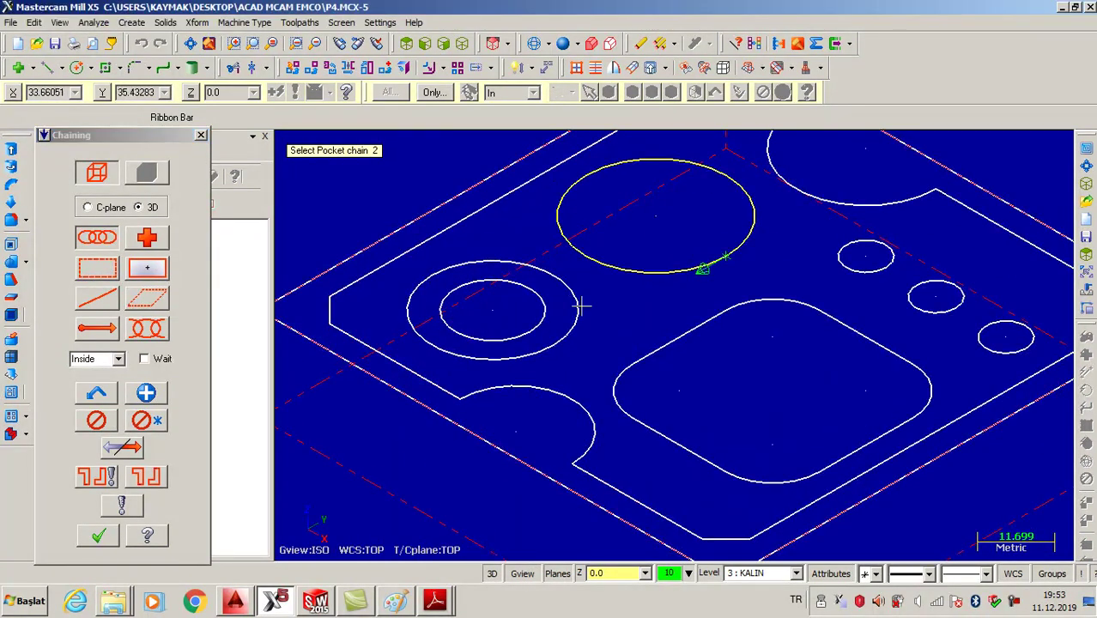
left_click(677, 337)
scroll(592, 300, "down", 1)
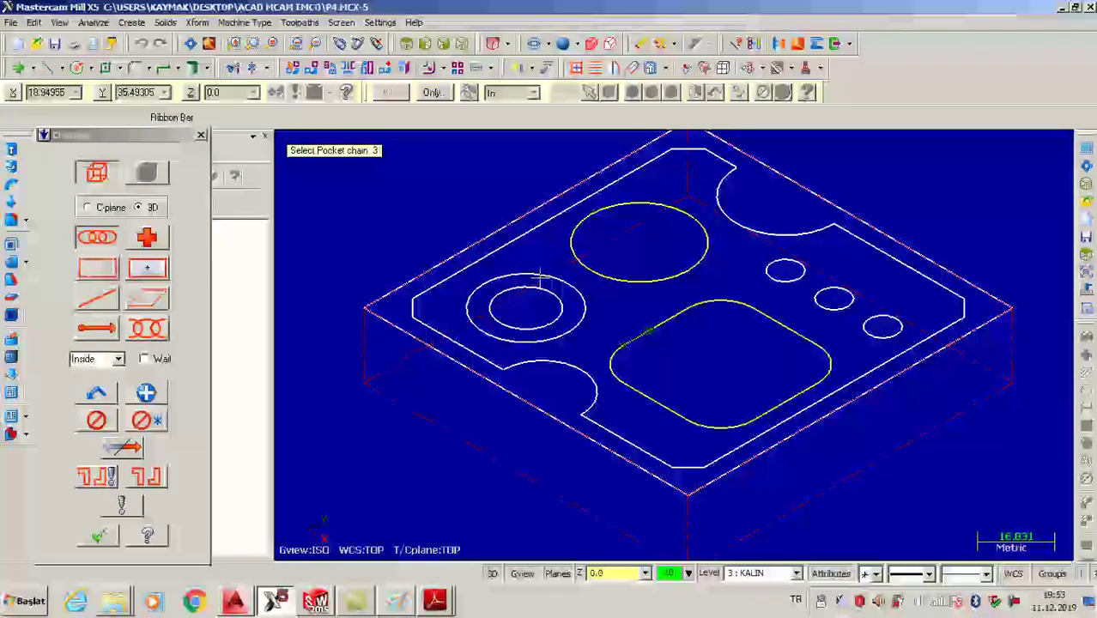
scroll(600, 171, "up", 1)
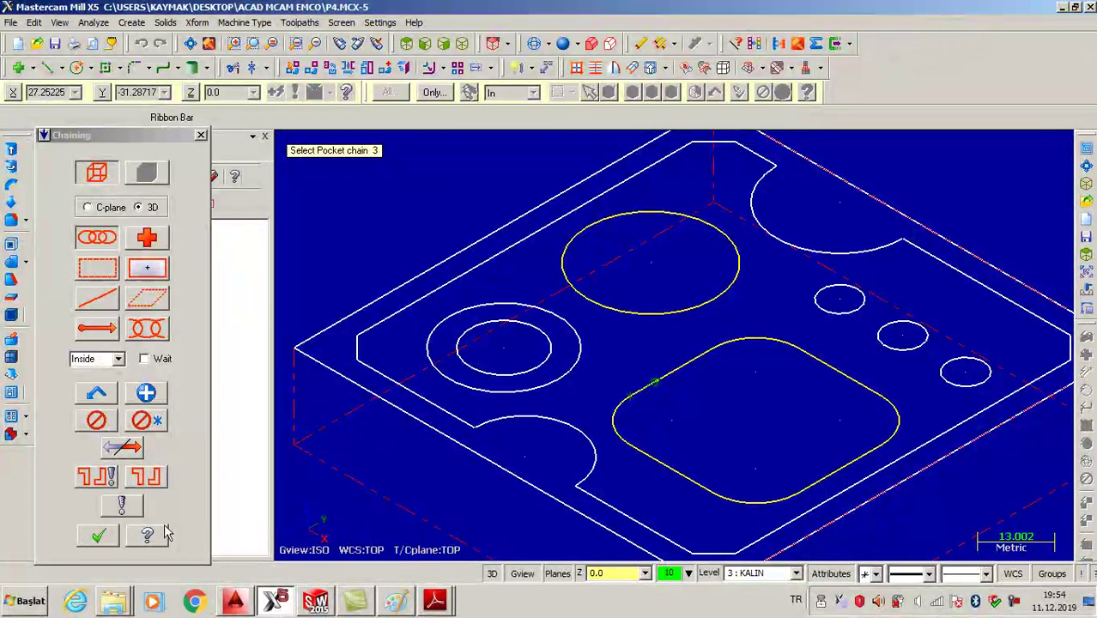
left_click(104, 537)
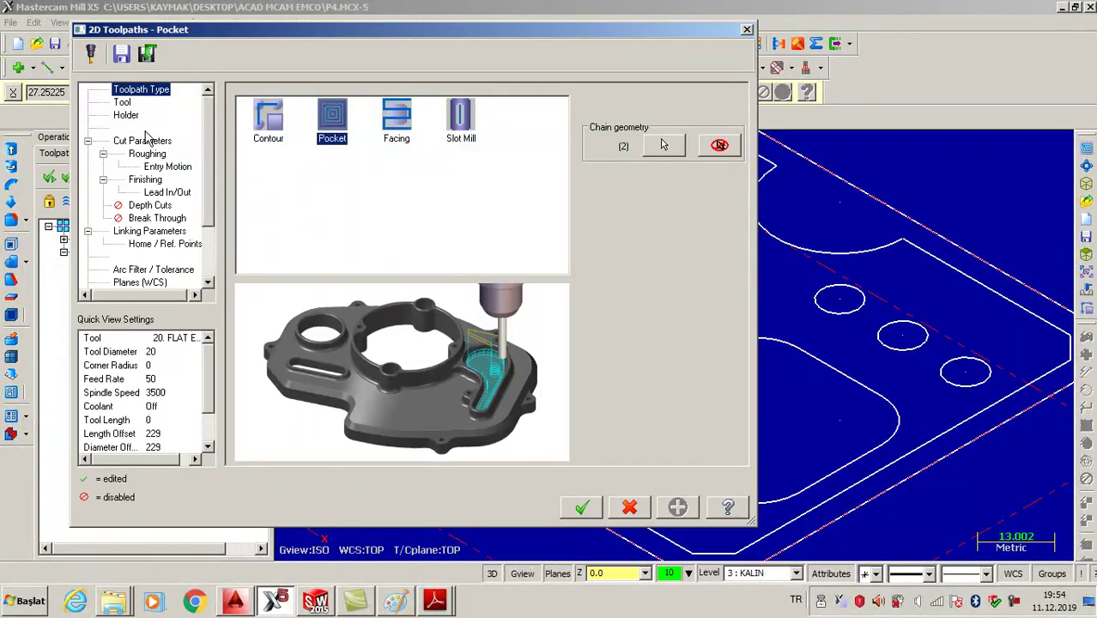
left_click(122, 102)
right_click(301, 164)
Create a new 8 mm flat end mill for the pocket.
left_click(350, 186)
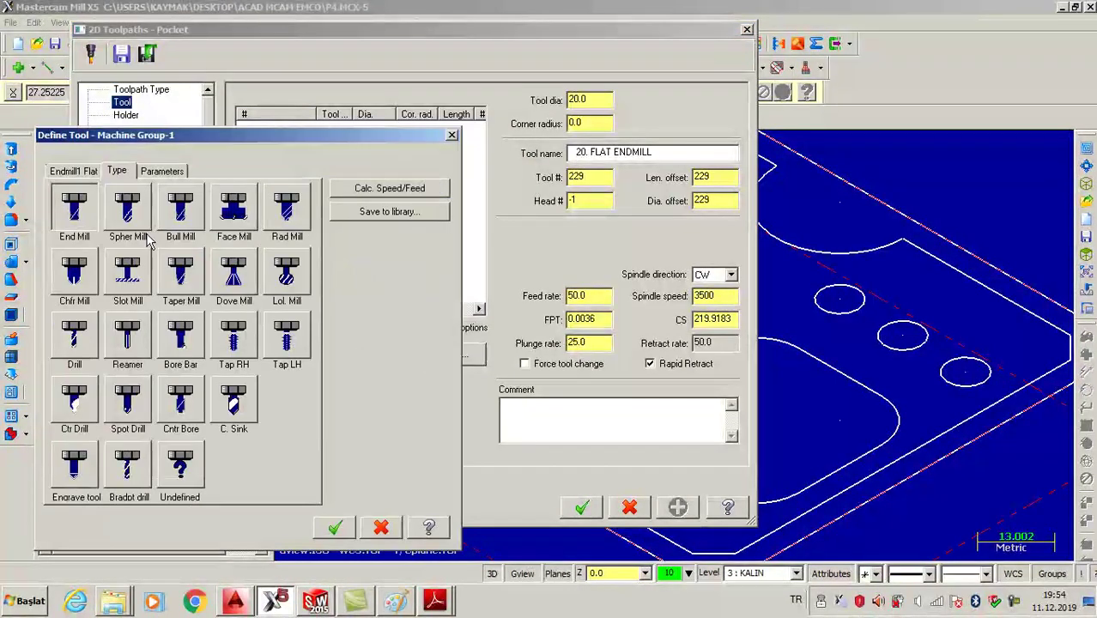
left_click(73, 216)
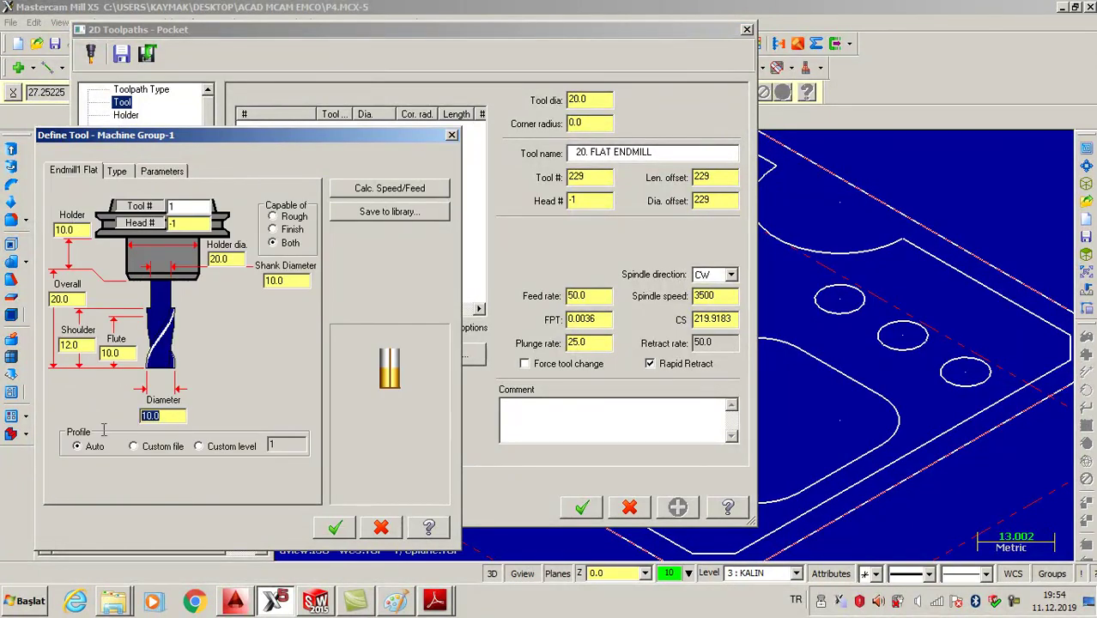
type("8")
left_click(335, 527)
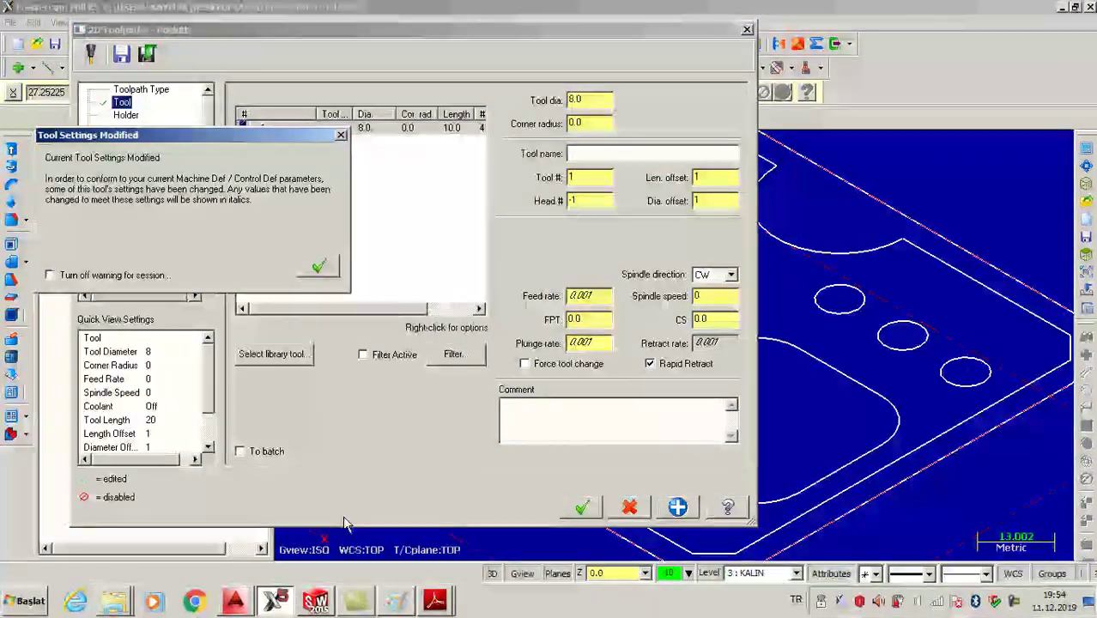
left_click(321, 269)
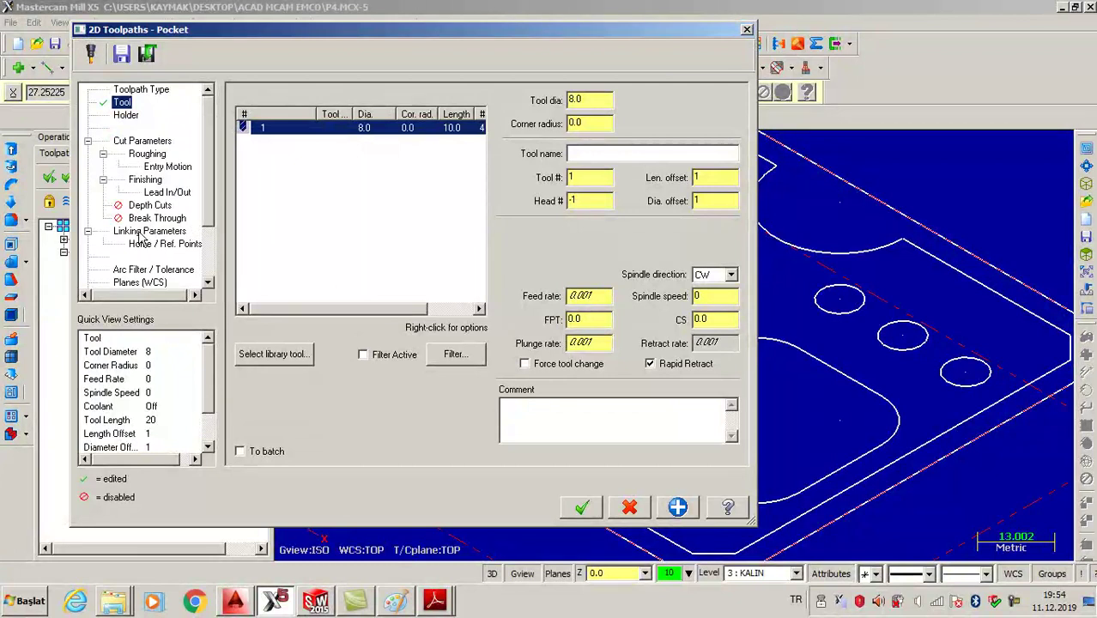
Set linking heights: clearance enabled at 102 and feed plane 1.
left_click(147, 232)
left_click(398, 106)
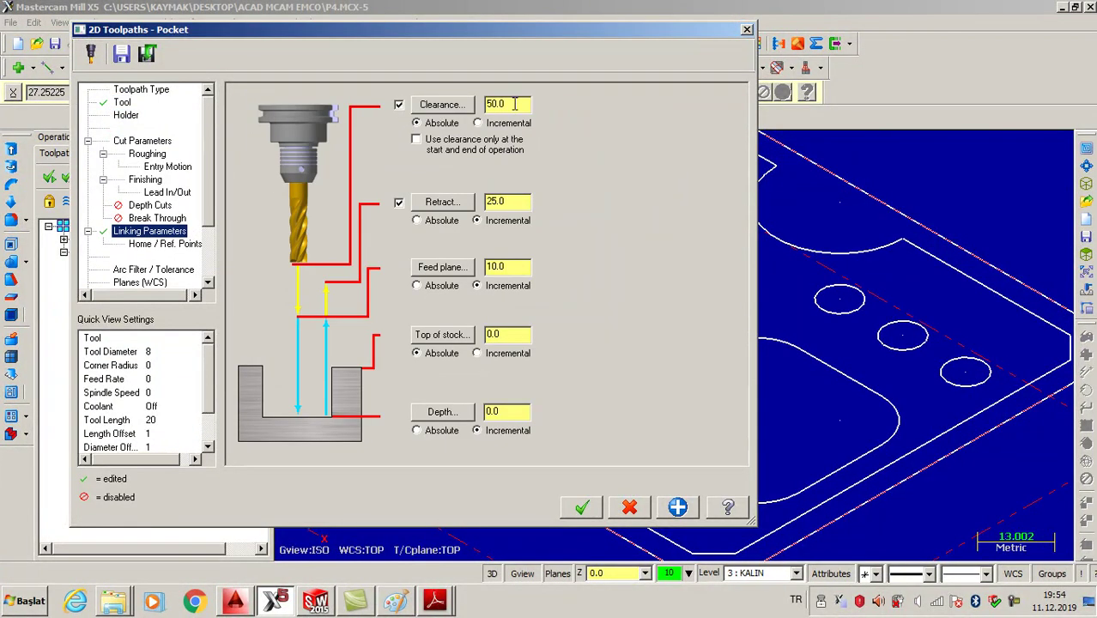
type("10")
type("2")
double_click(511, 269)
type("1")
type("-5")
Enable multiple depth cuts with a 1.0 max rough step and .5 finish value.
left_click(151, 206)
left_click(288, 116)
left_click(395, 134)
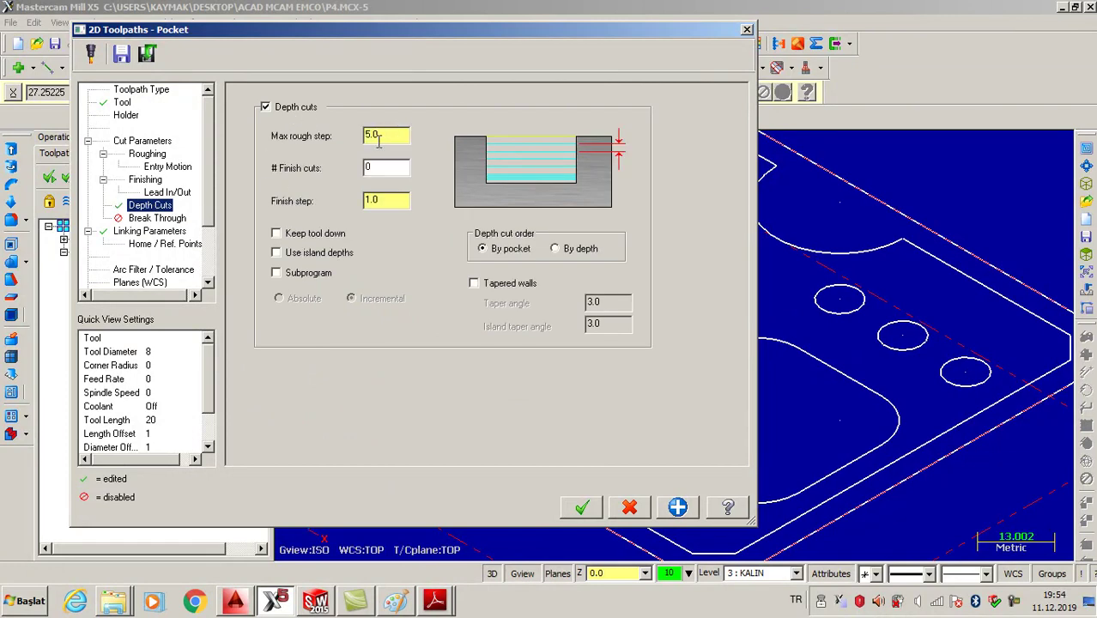
type("1")
key("Tab")
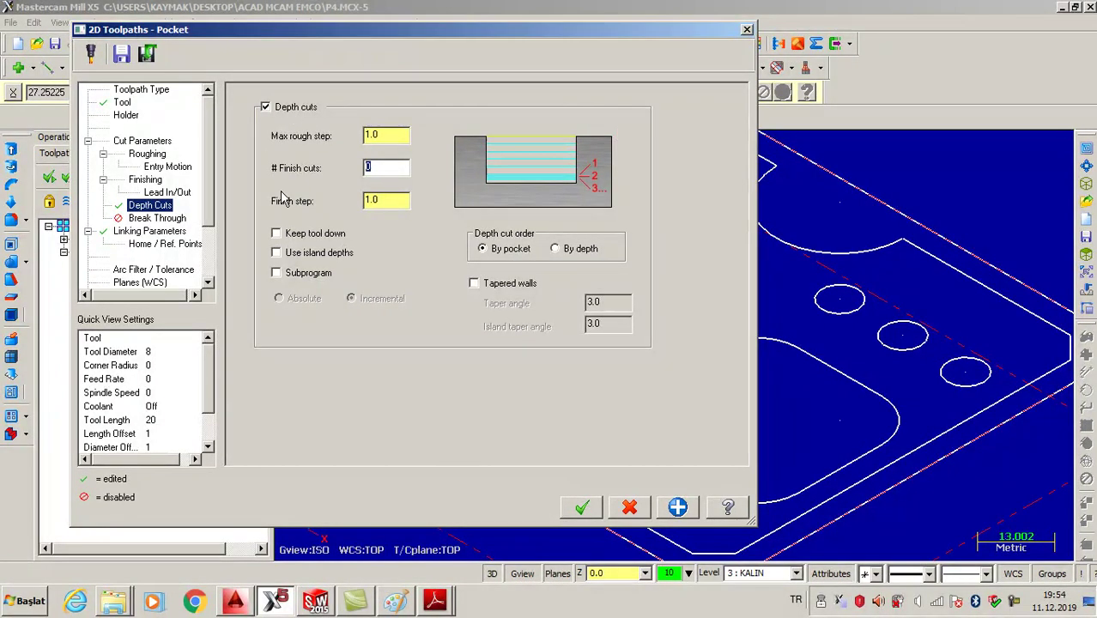
type(".5")
left_click(391, 200)
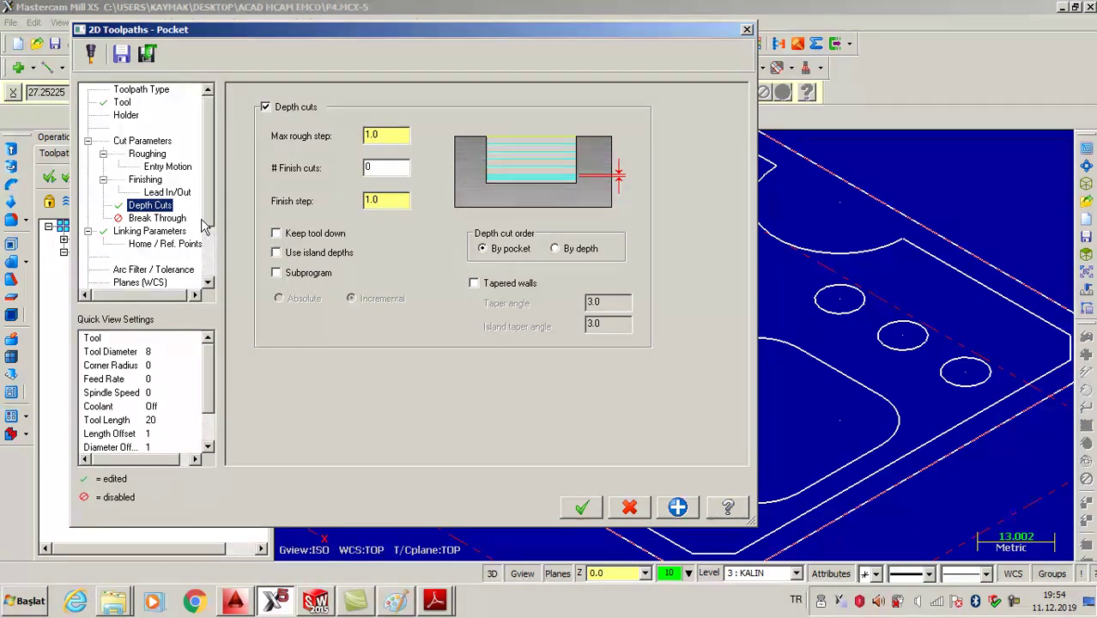
Turn off lead in/out, rough with Parallel Spiral, and generate the pocket toolpath.
left_click(166, 194)
left_click(242, 95)
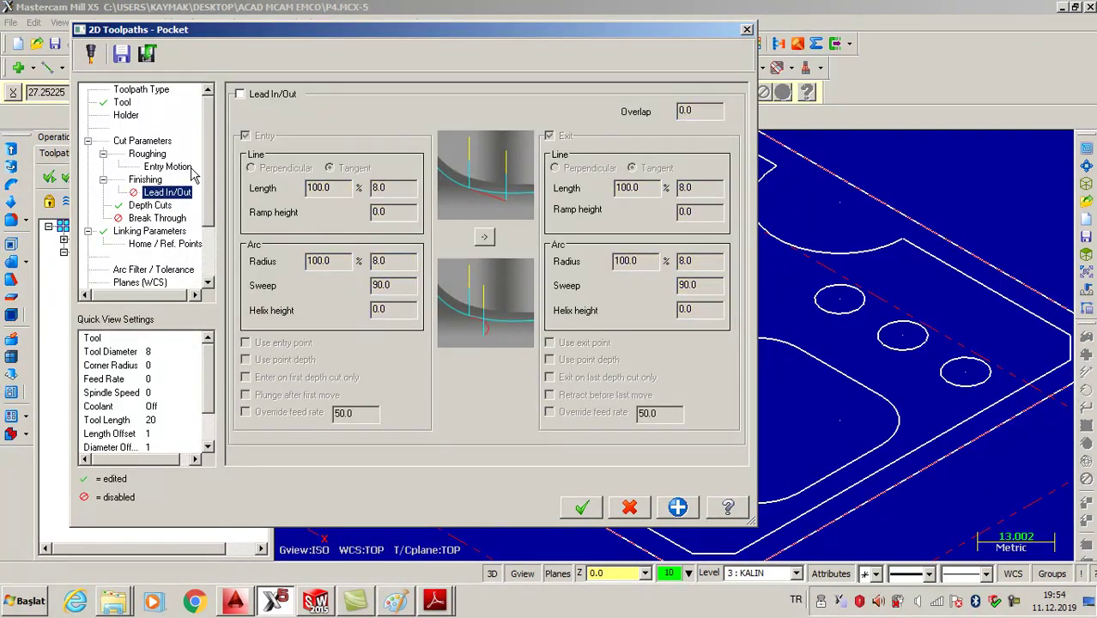
left_click(154, 180)
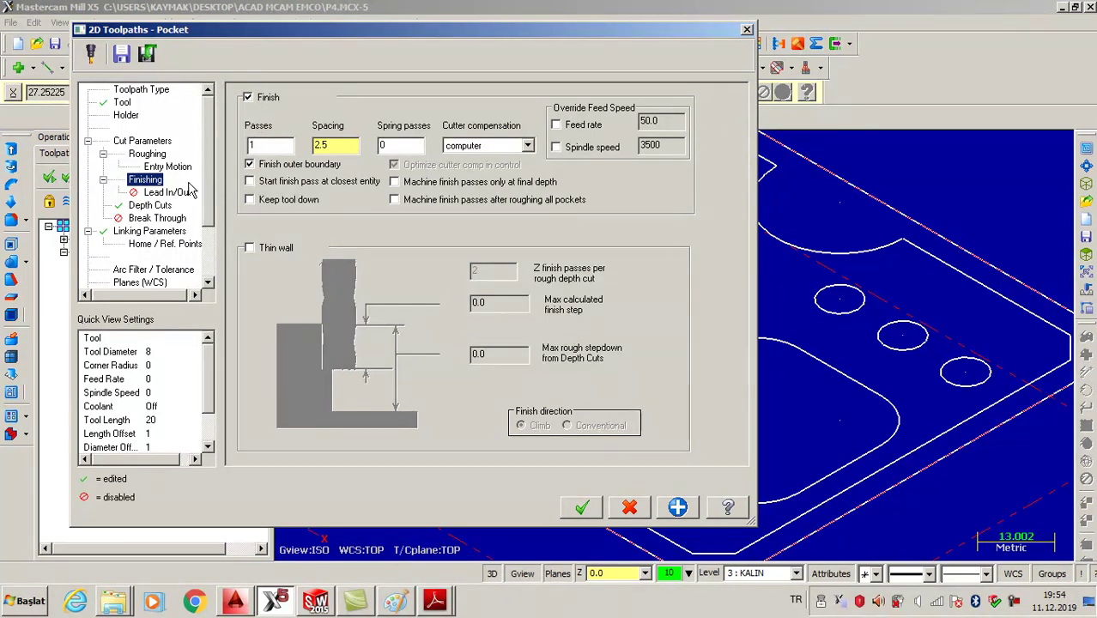
left_click(167, 168)
left_click(155, 155)
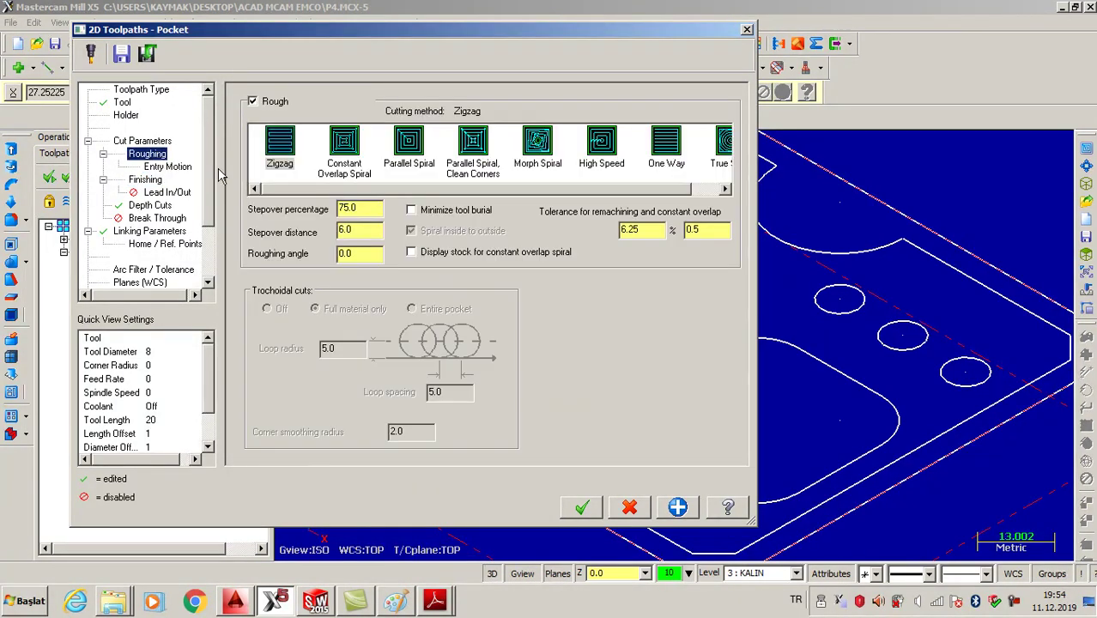
left_click(411, 158)
left_click(163, 141)
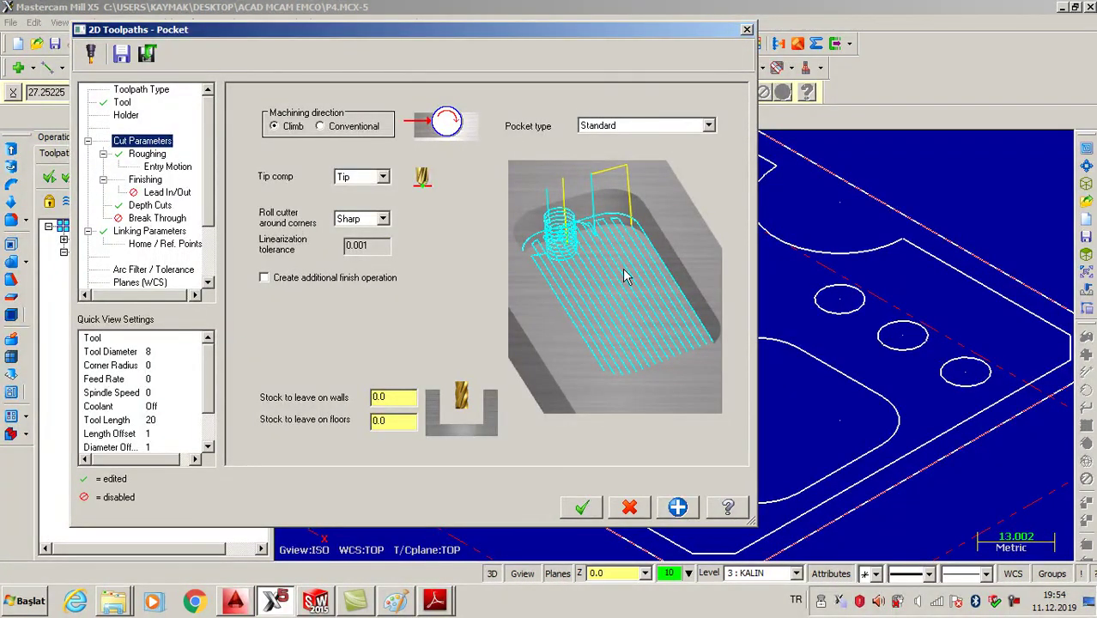
left_click(583, 509)
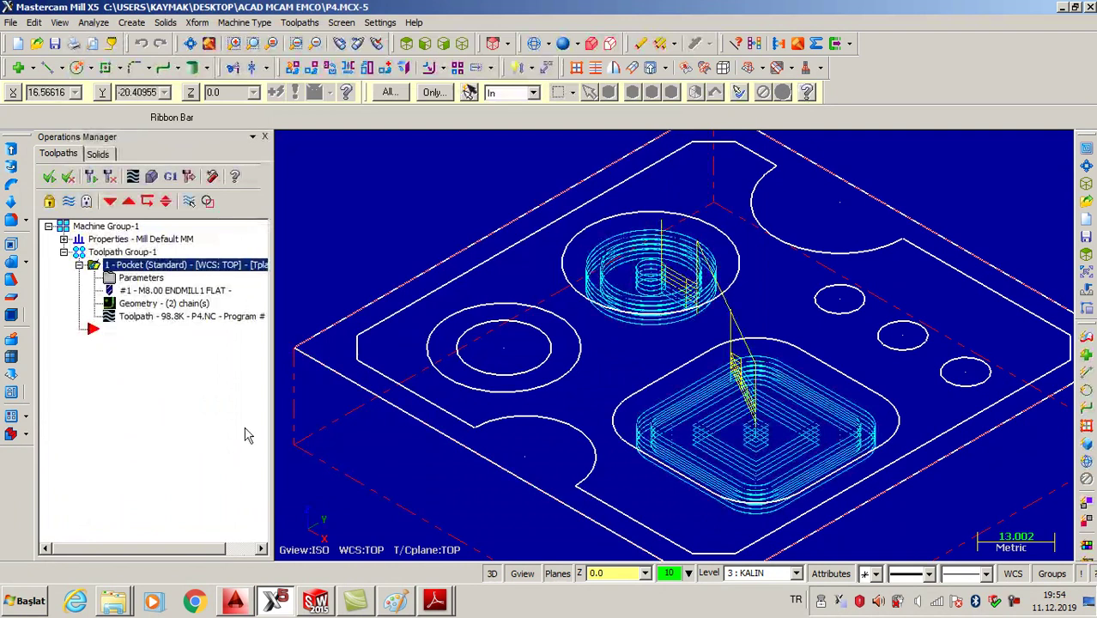
Play the Verify cutting simulation of the pocket toolpath and close it.
left_click(151, 175)
left_click(97, 86)
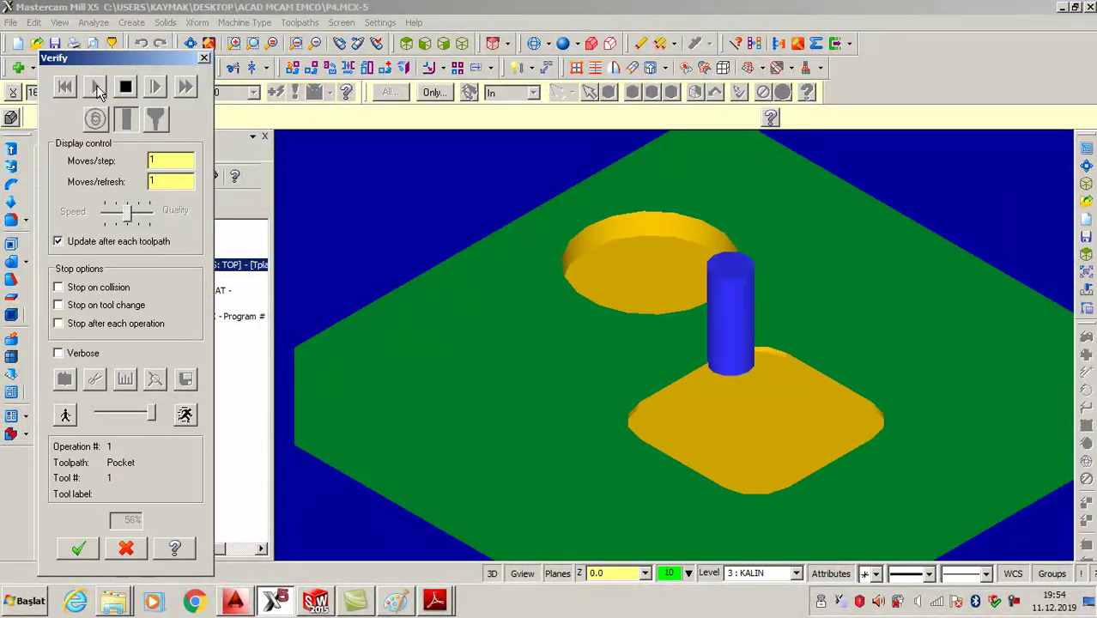
left_click(121, 547)
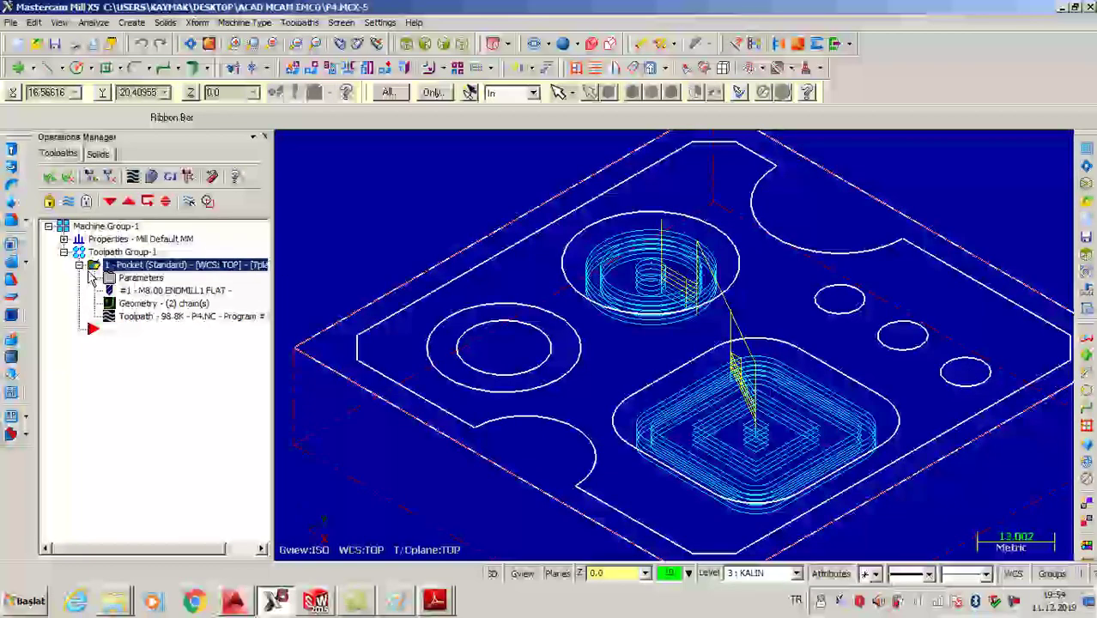
Copy and paste the pocket operation, then open the duplicate's chain list.
left_click(79, 265)
right_click(117, 270)
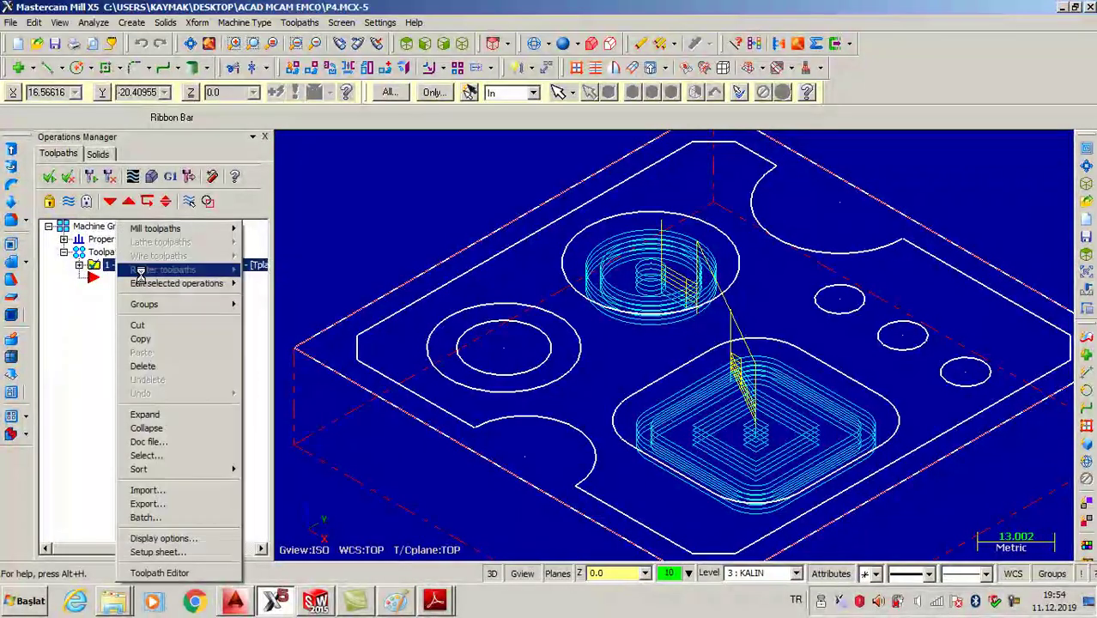
key("Escape")
right_click(135, 317)
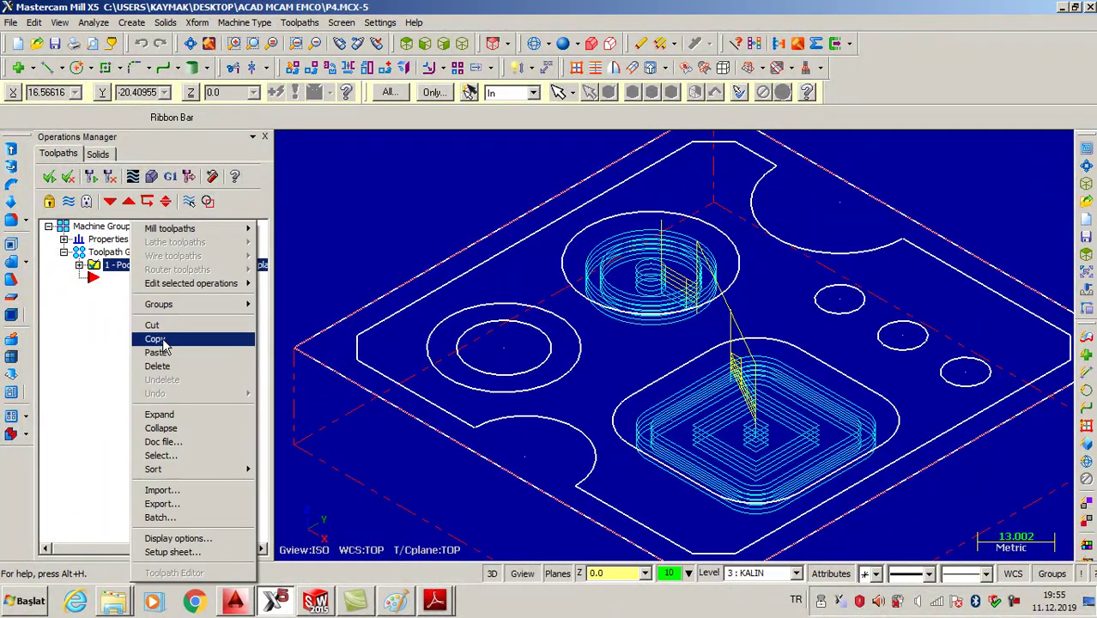
left_click(163, 353)
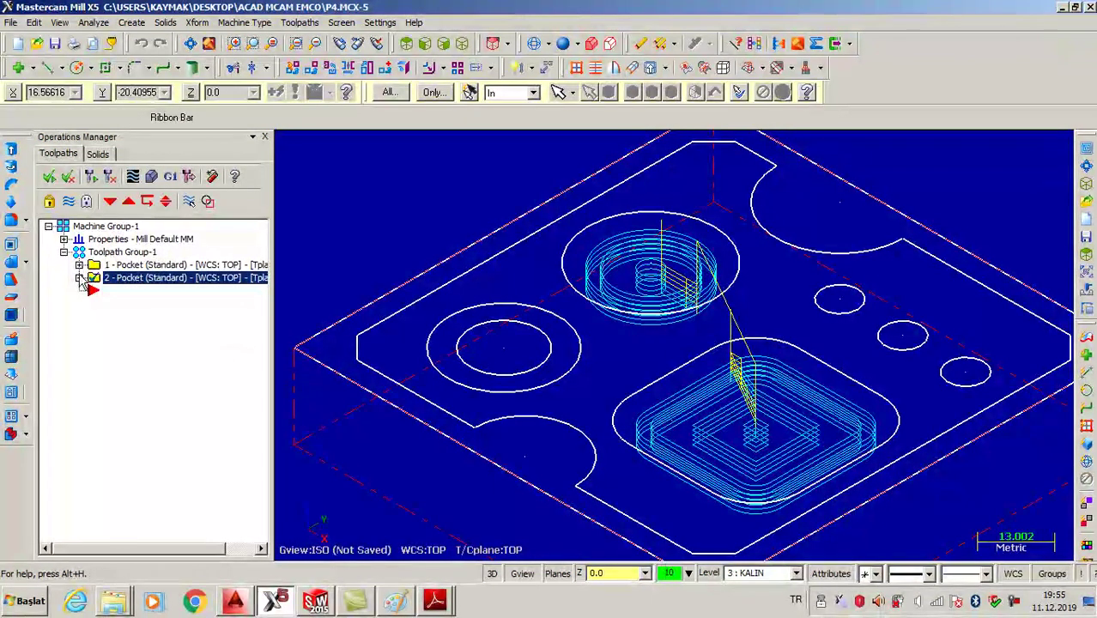
left_click(79, 277)
left_click(124, 317)
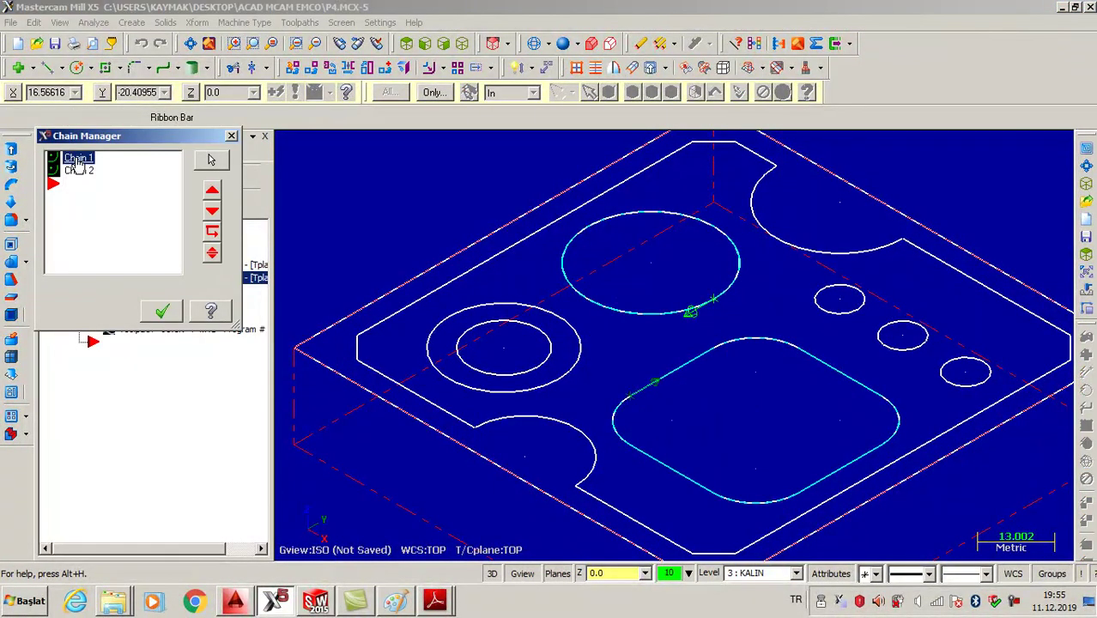
Replace both existing chains with the inner and outer circles of the left ring.
right_click(76, 159)
left_click(125, 273)
right_click(77, 159)
left_click(117, 273)
right_click(92, 164)
left_click(113, 168)
left_click(509, 375)
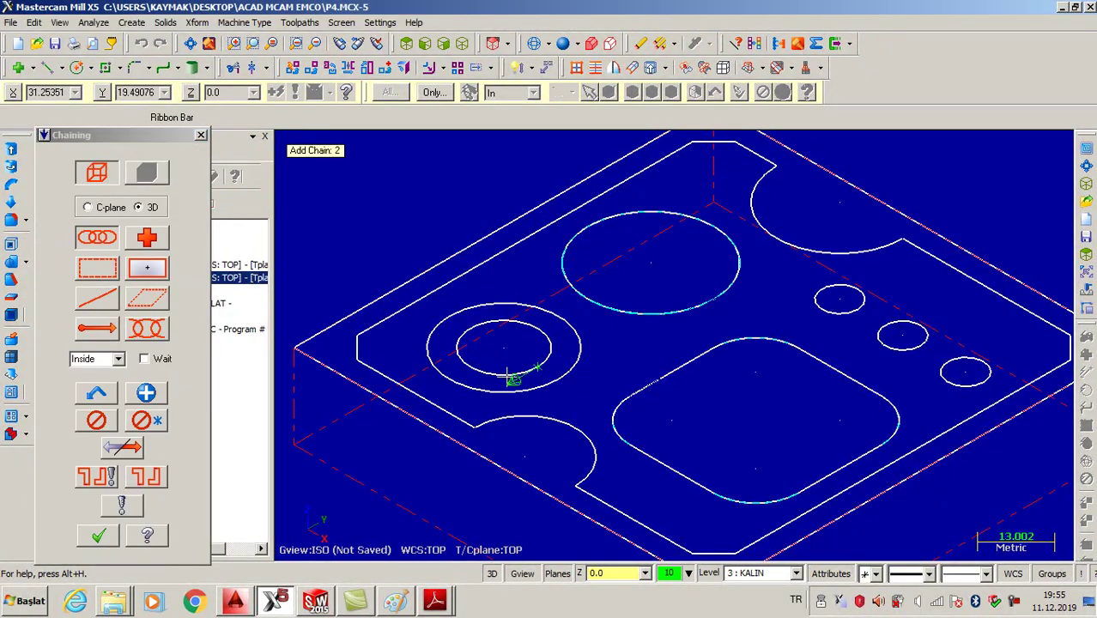
left_click(532, 389)
left_click(102, 536)
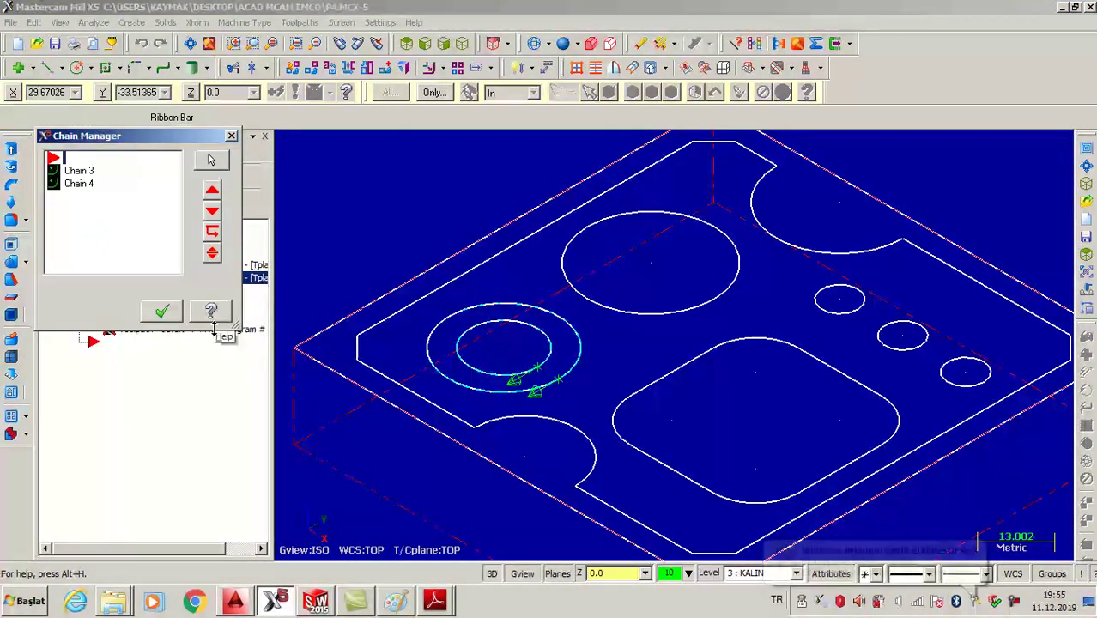
left_click(163, 310)
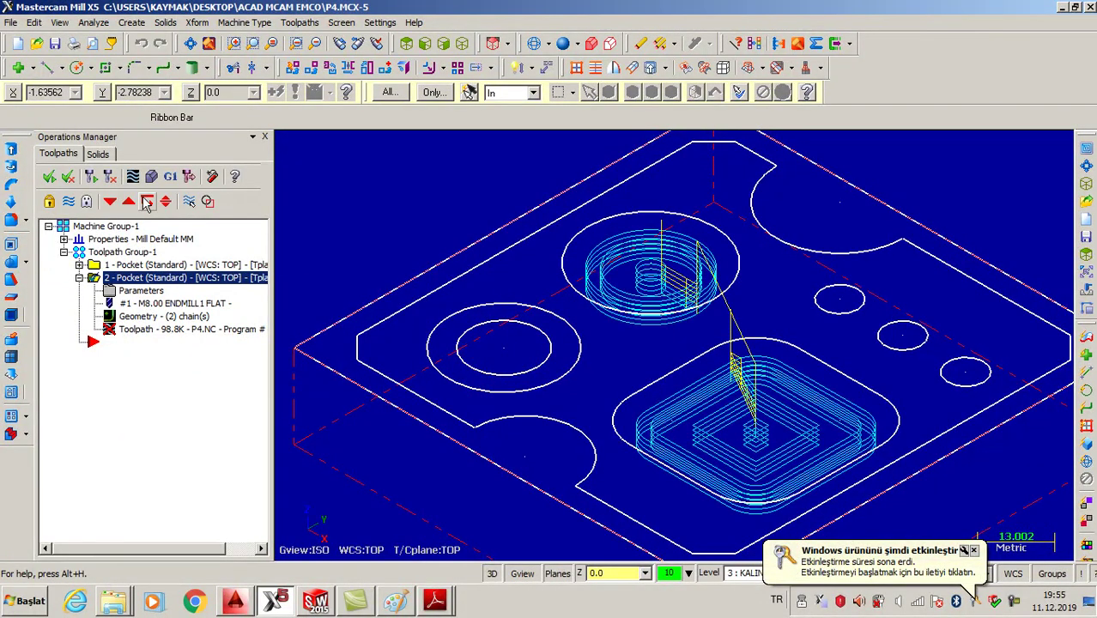
Regenerate the copied pocket, acknowledge the regeneration error and close the simulation.
left_click(152, 176)
left_click(230, 291)
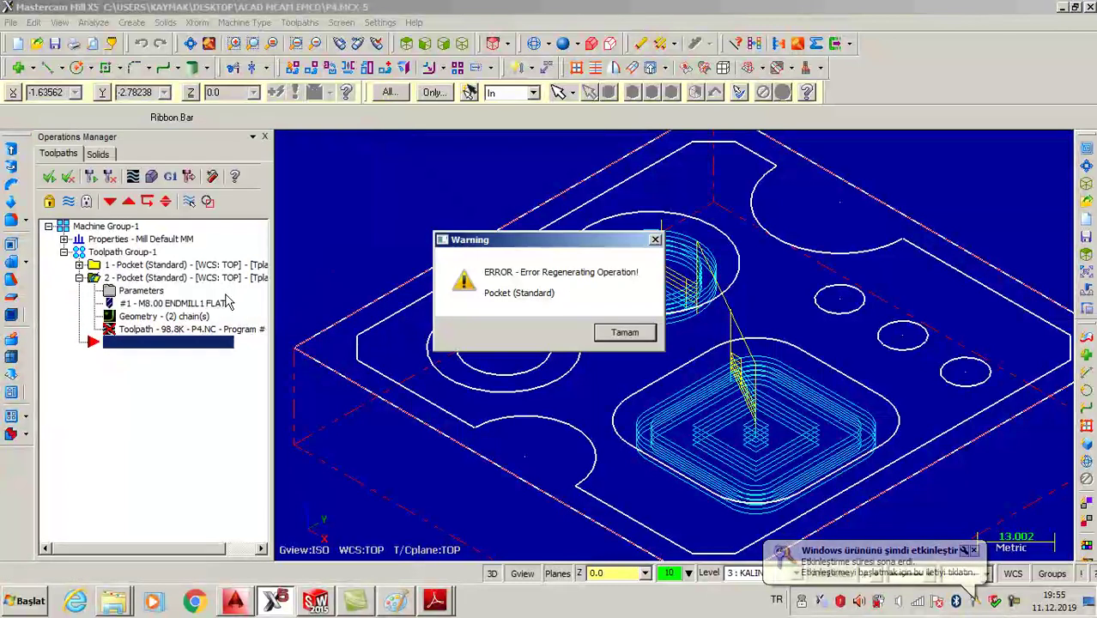
left_click(631, 334)
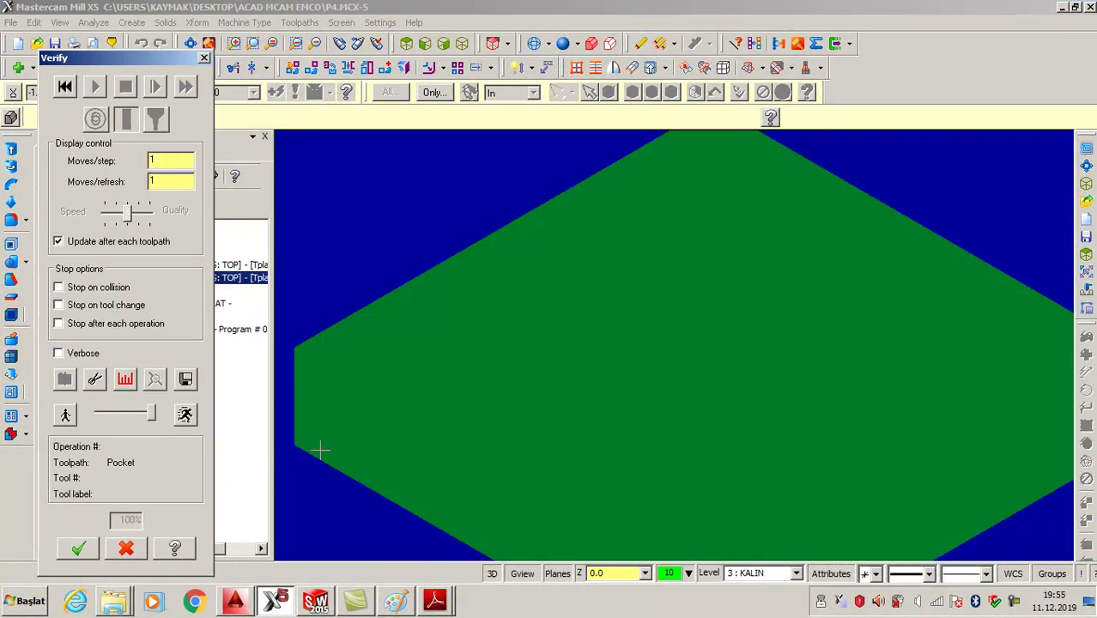
left_click(79, 549)
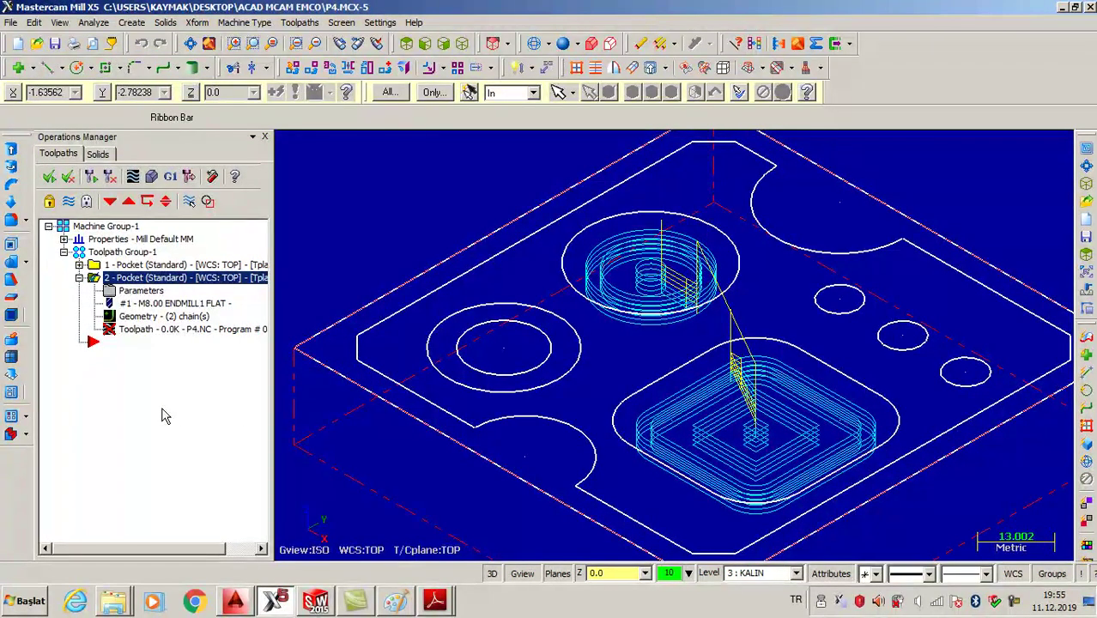
Change the end mill to 6 mm diameter and apply it to all operations using it.
double_click(150, 305)
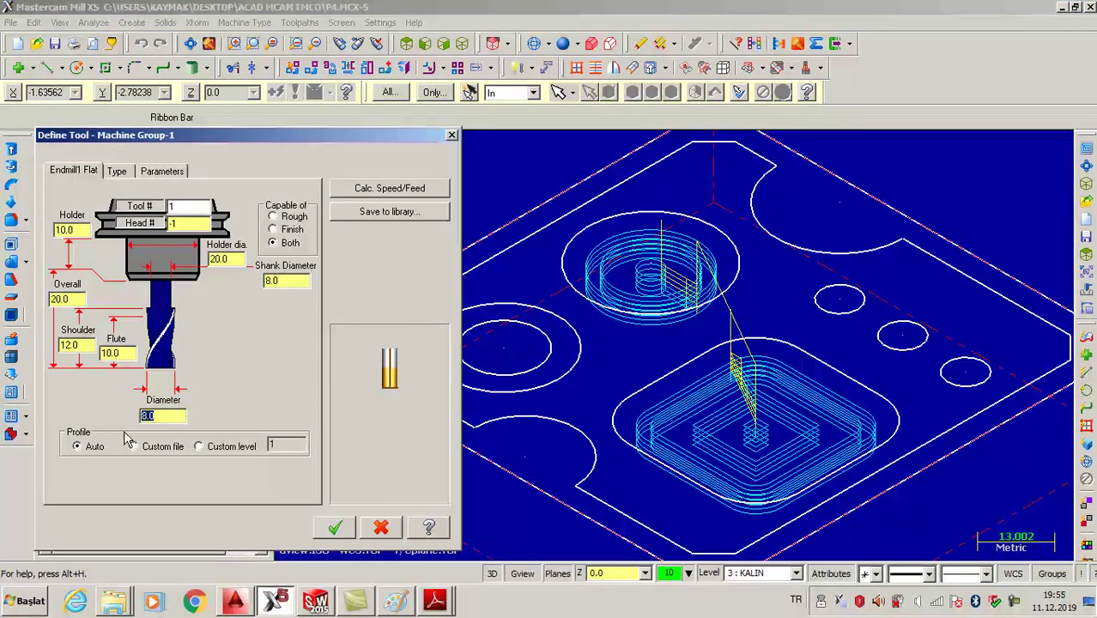
left_click(333, 530)
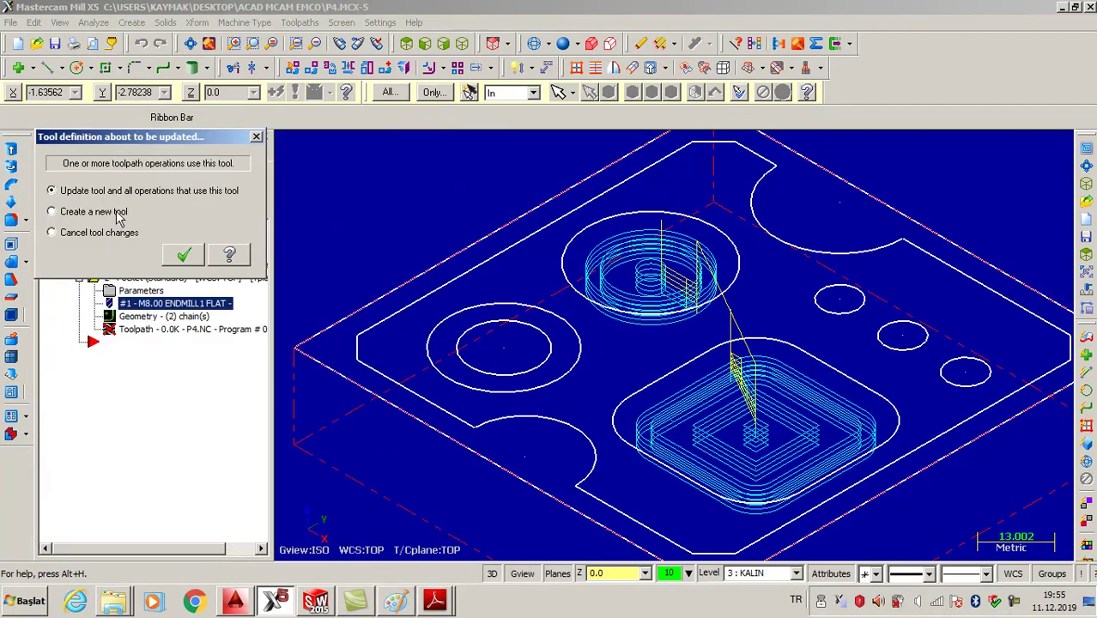
left_click(186, 258)
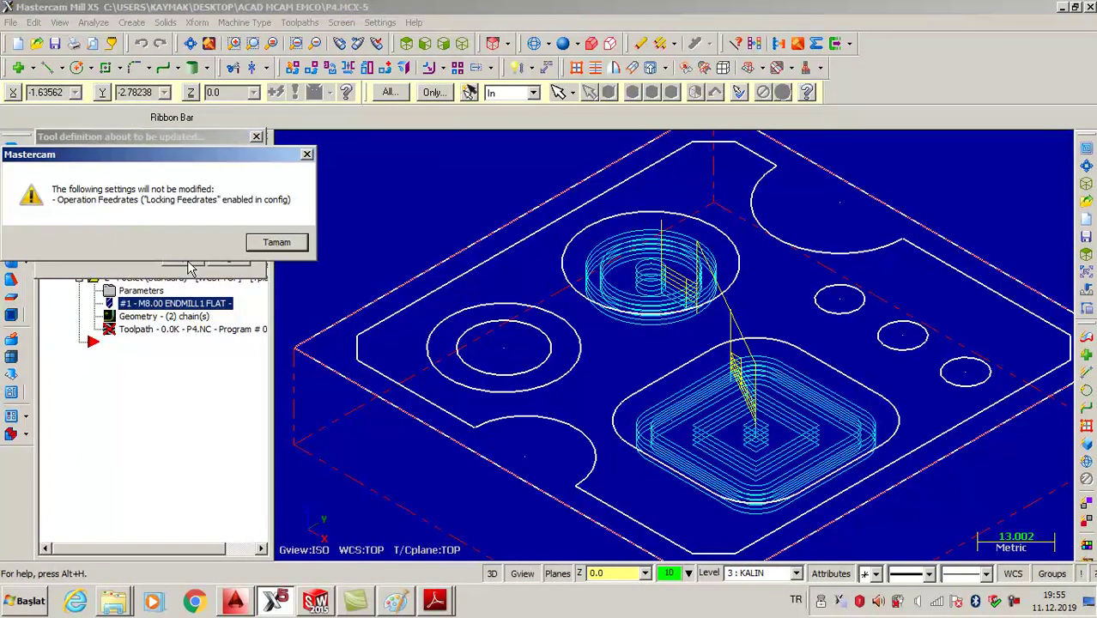
left_click(272, 243)
Regenerate the outdated operations, dismiss the error and close verification.
left_click(154, 181)
left_click(239, 286)
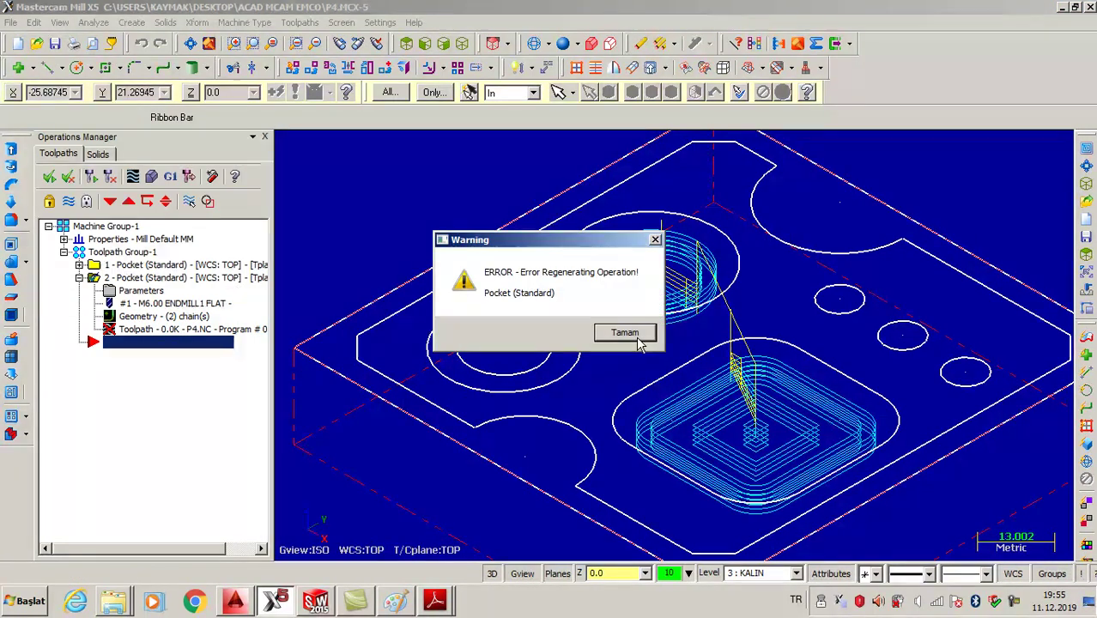
left_click(638, 341)
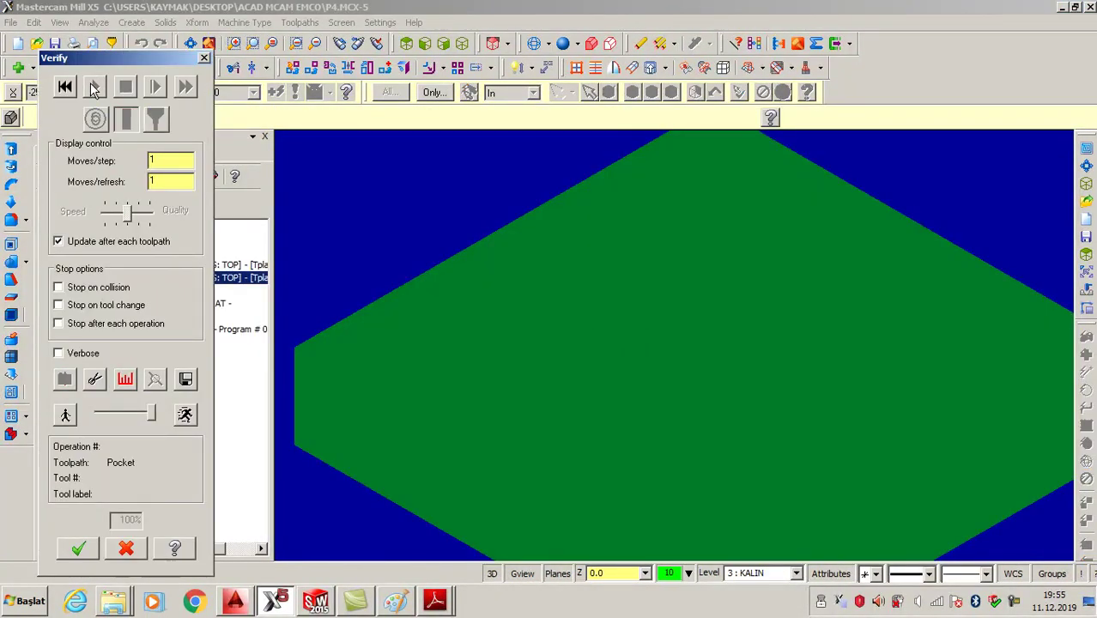
left_click(127, 549)
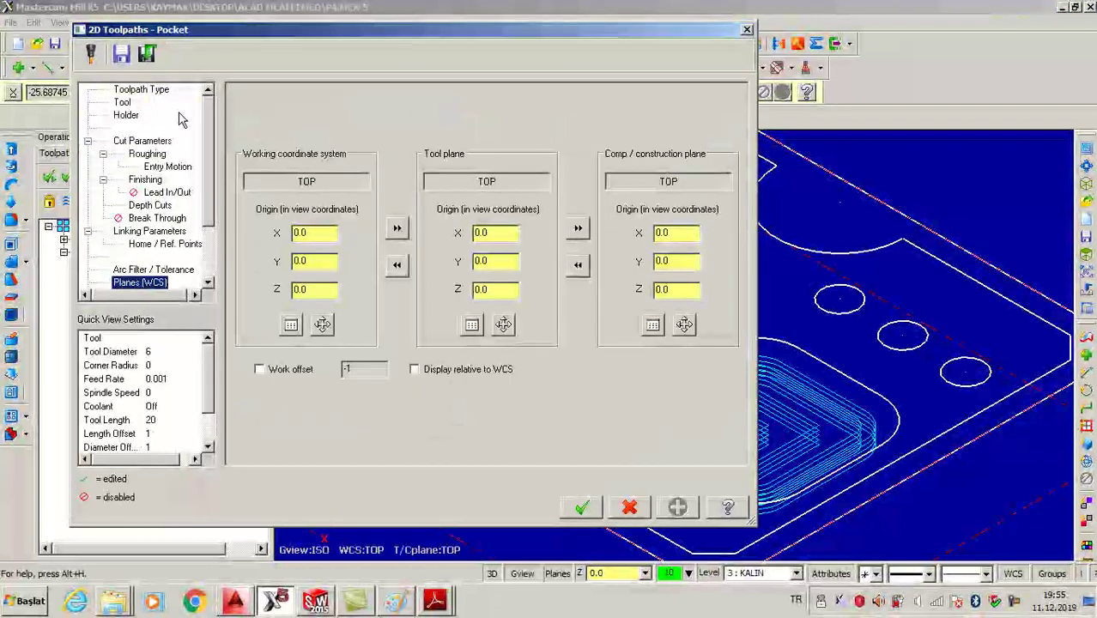
Review the second pocket's type, tool settings and cut parameters.
left_click(141, 89)
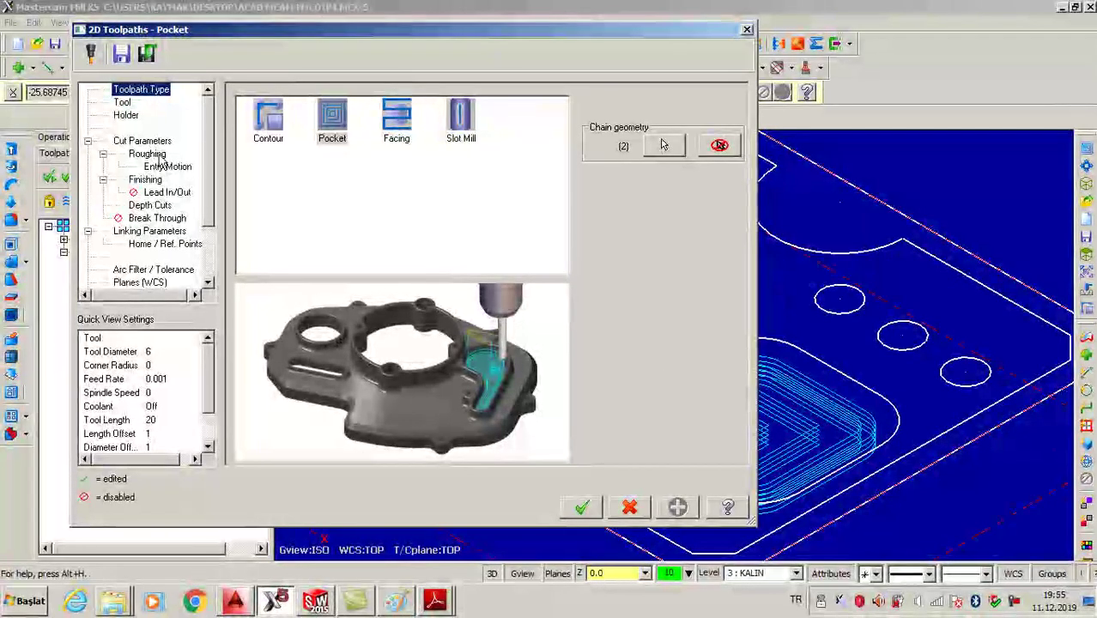
left_click(123, 102)
left_click(136, 90)
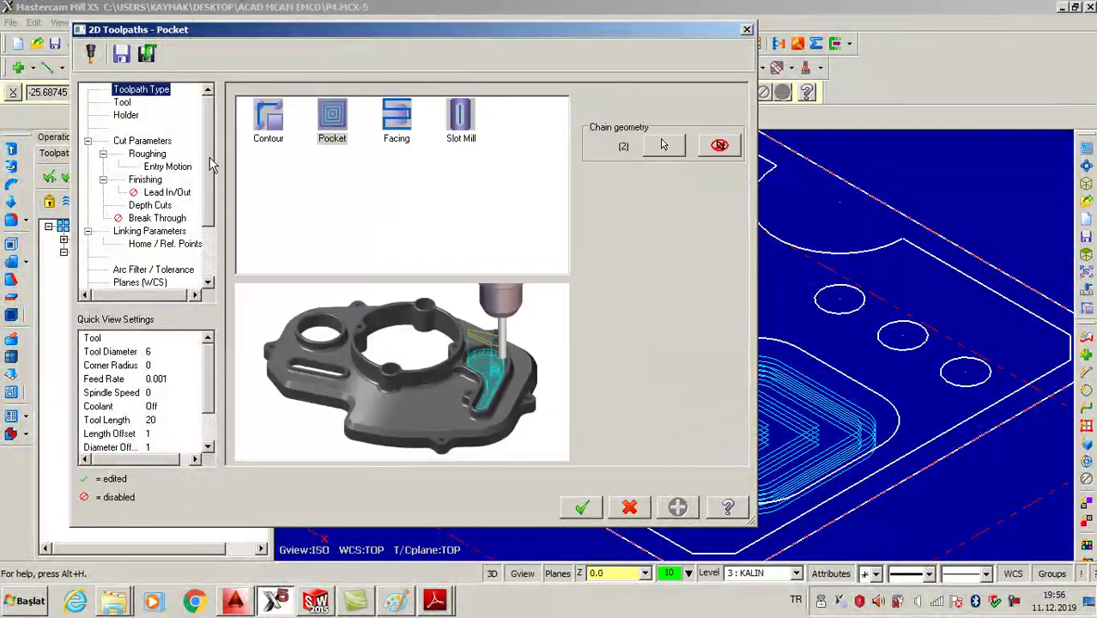
left_click(334, 118)
left_click(122, 102)
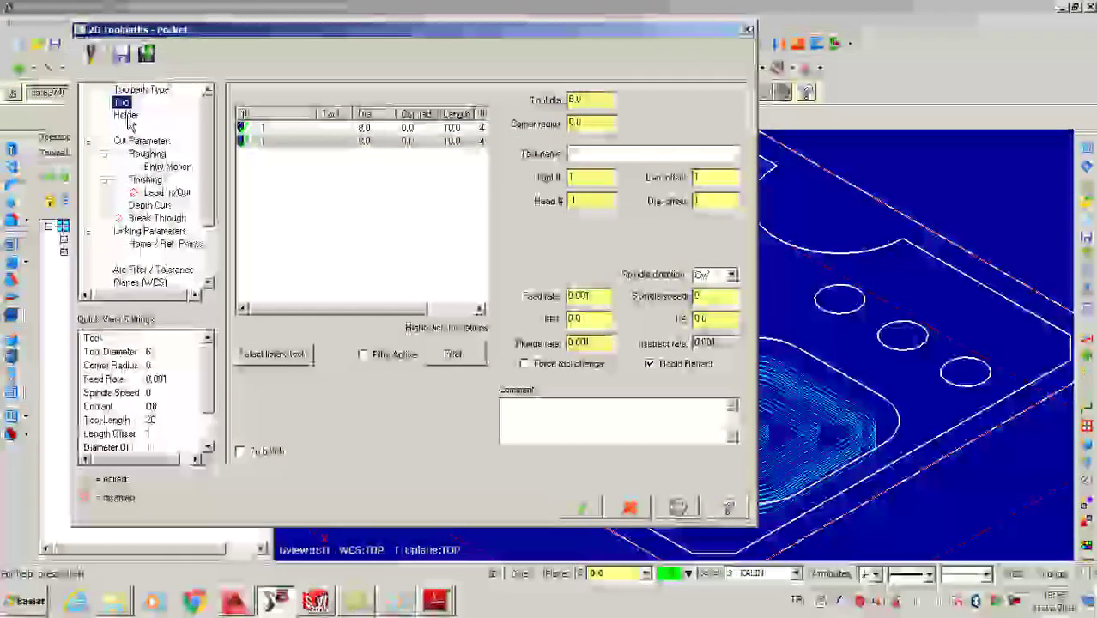
left_click(142, 140)
Try Facing, Island facing and Remachining pocket types, keep Standard, and bring up uyg14.PDF.
left_click(659, 127)
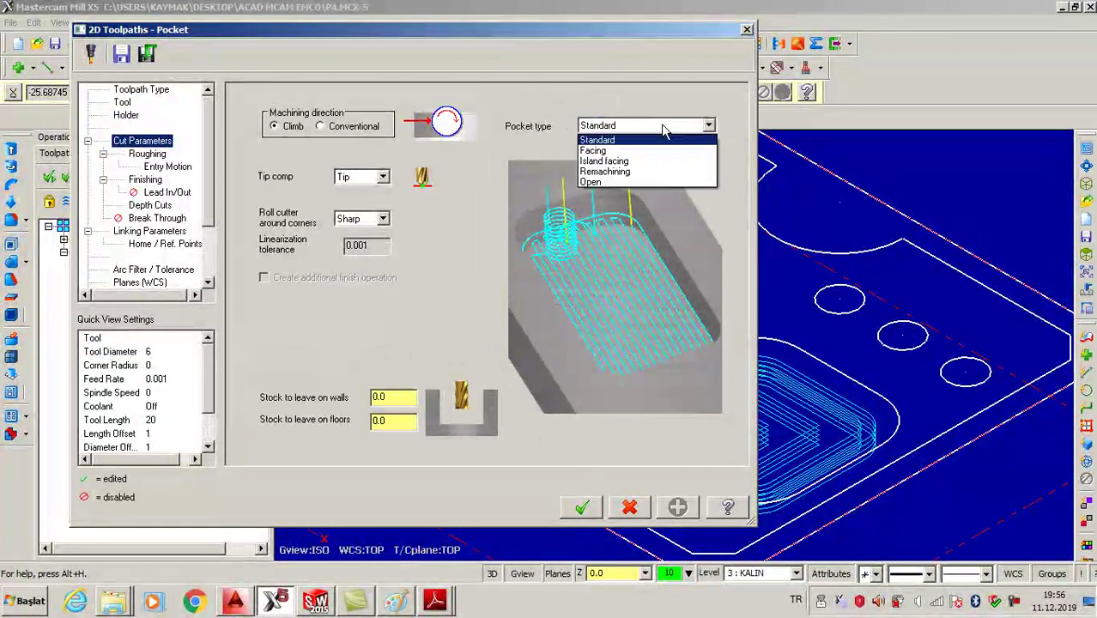
left_click(651, 127)
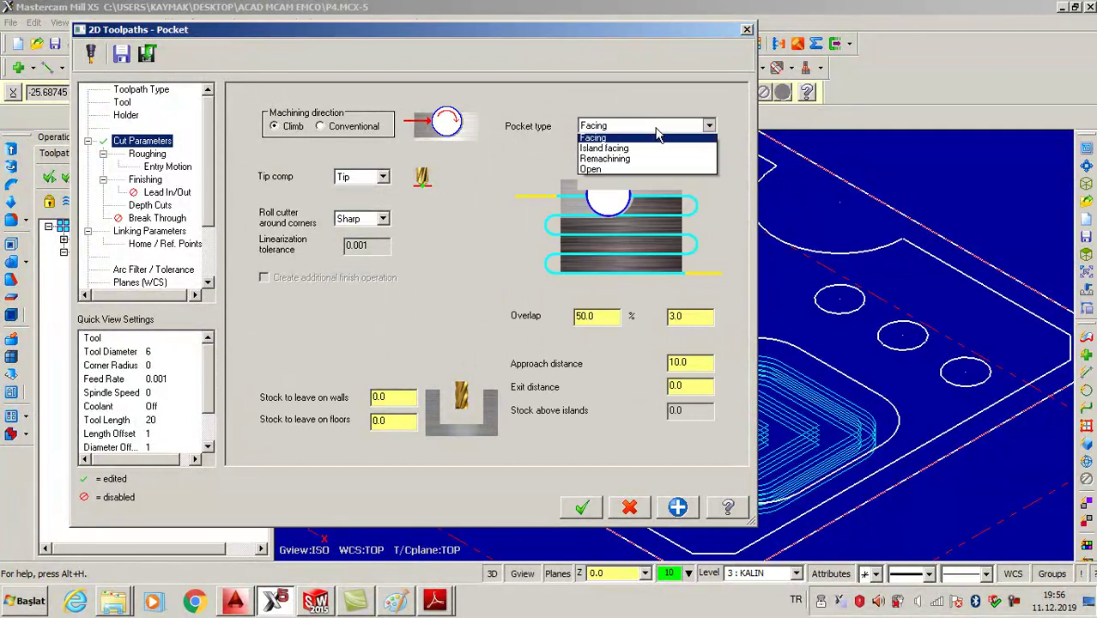
left_click(642, 150)
left_click(650, 129)
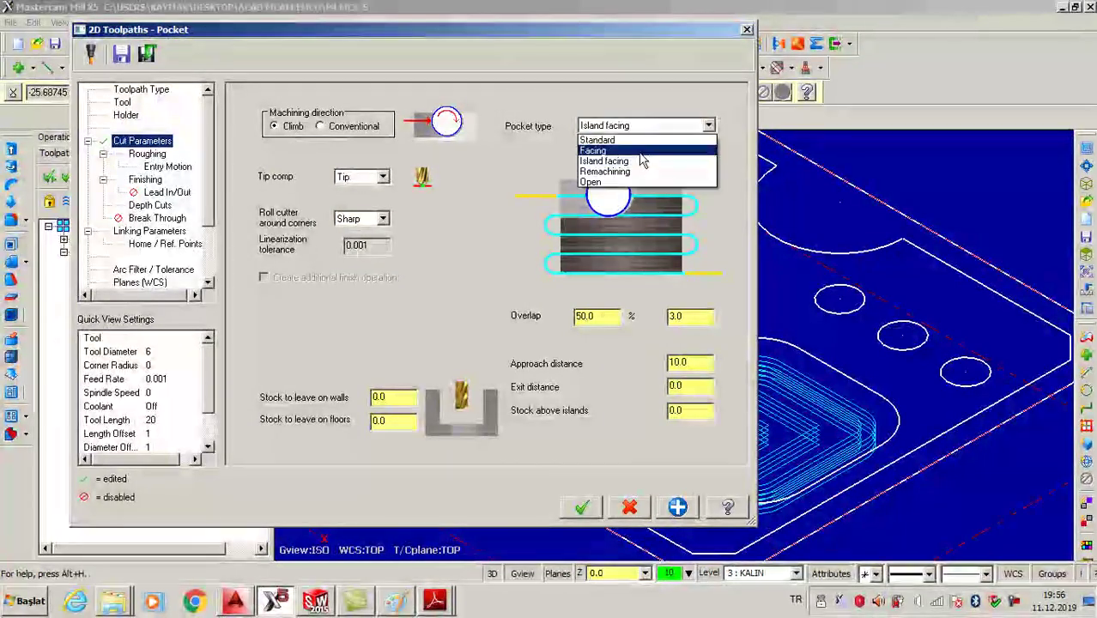
left_click(627, 176)
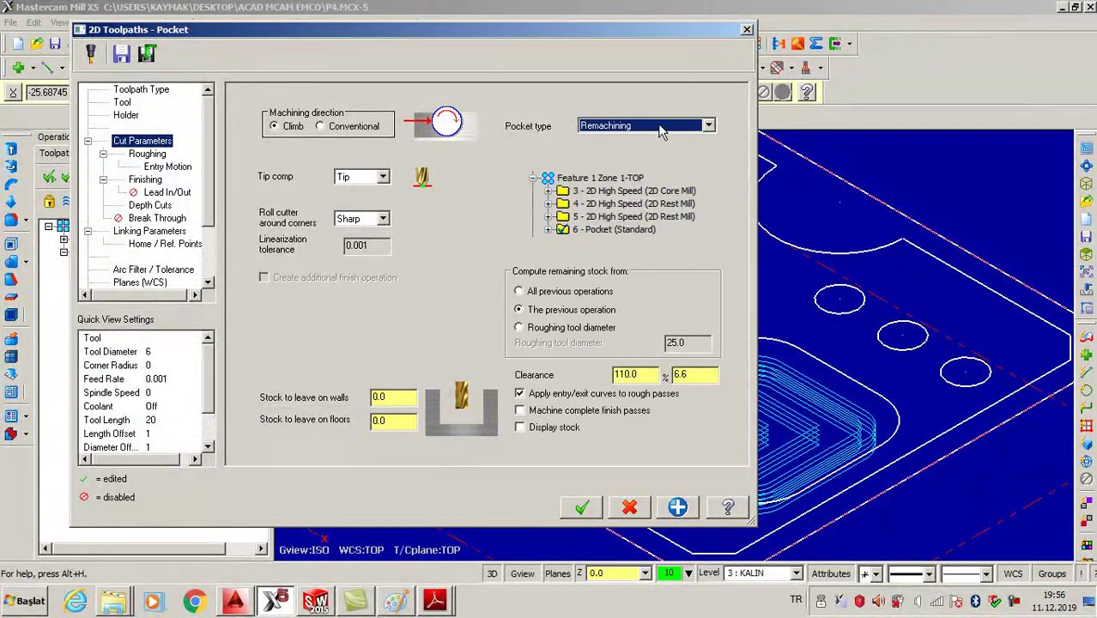
left_click(657, 129)
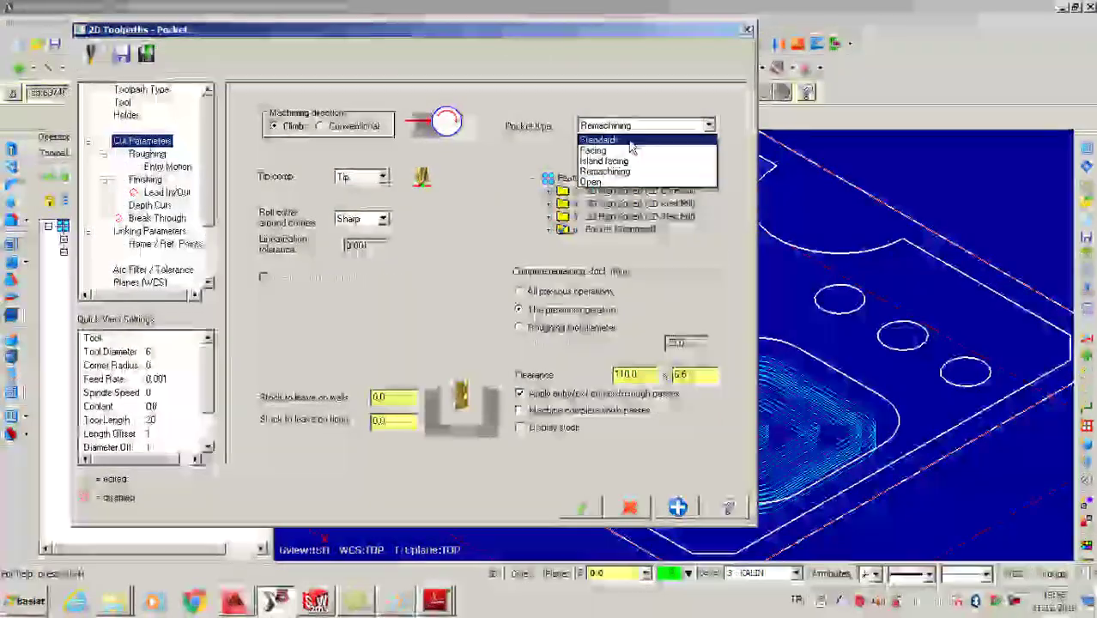
left_click(631, 140)
left_click(581, 507)
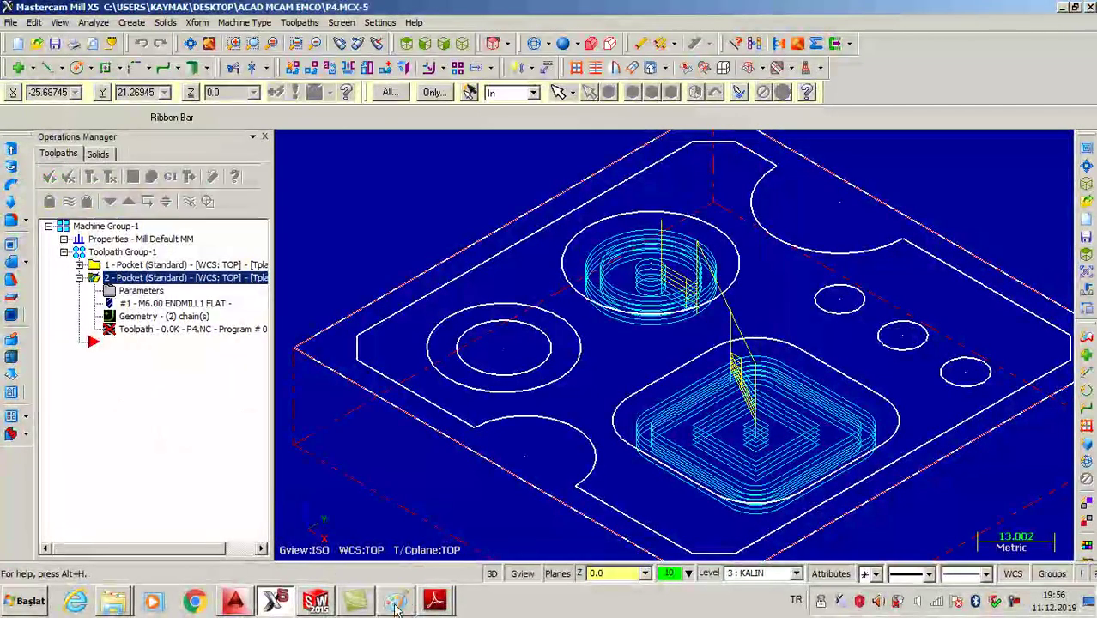
left_click(434, 600)
left_click(416, 566)
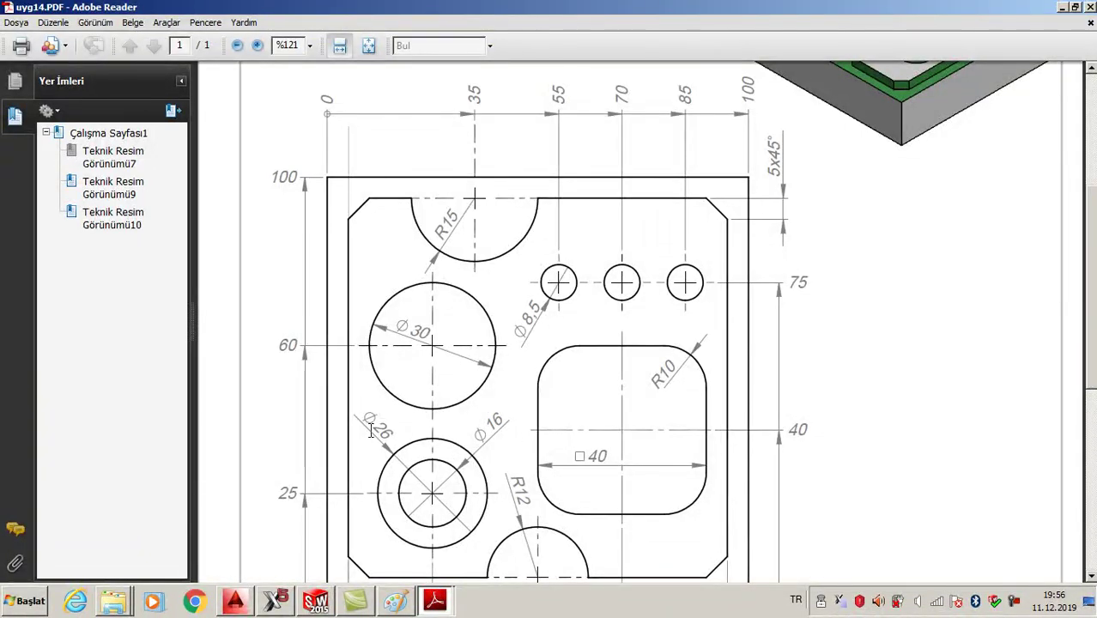
In AutoCAD, place a multiline note beside the part reading 26-16=10.
left_click(240, 605)
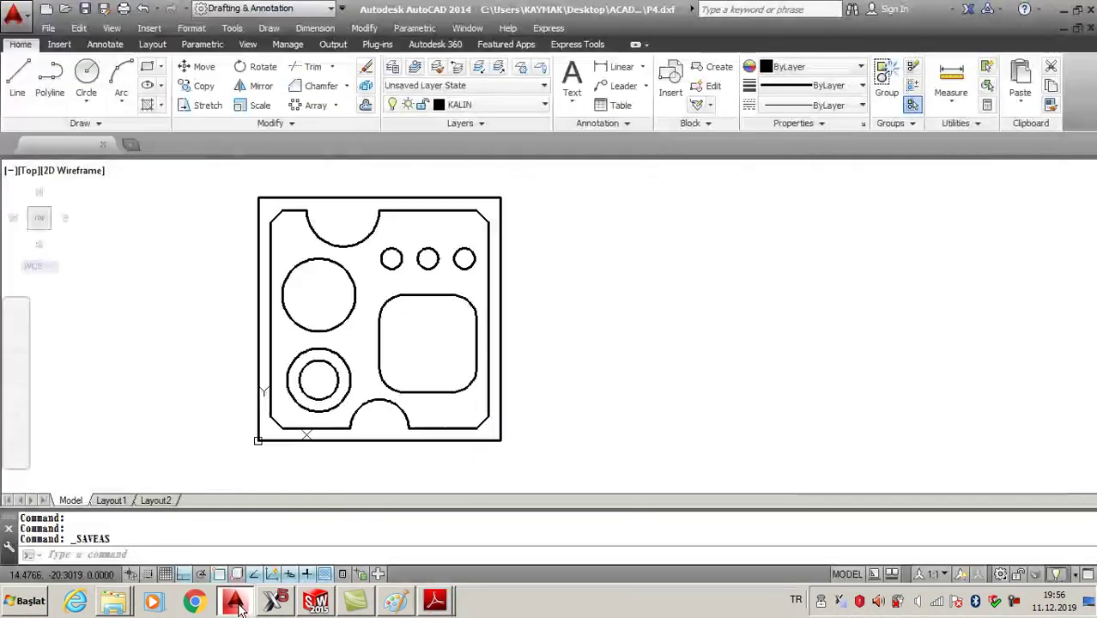
left_click(572, 75)
left_click(530, 224)
left_click(798, 347)
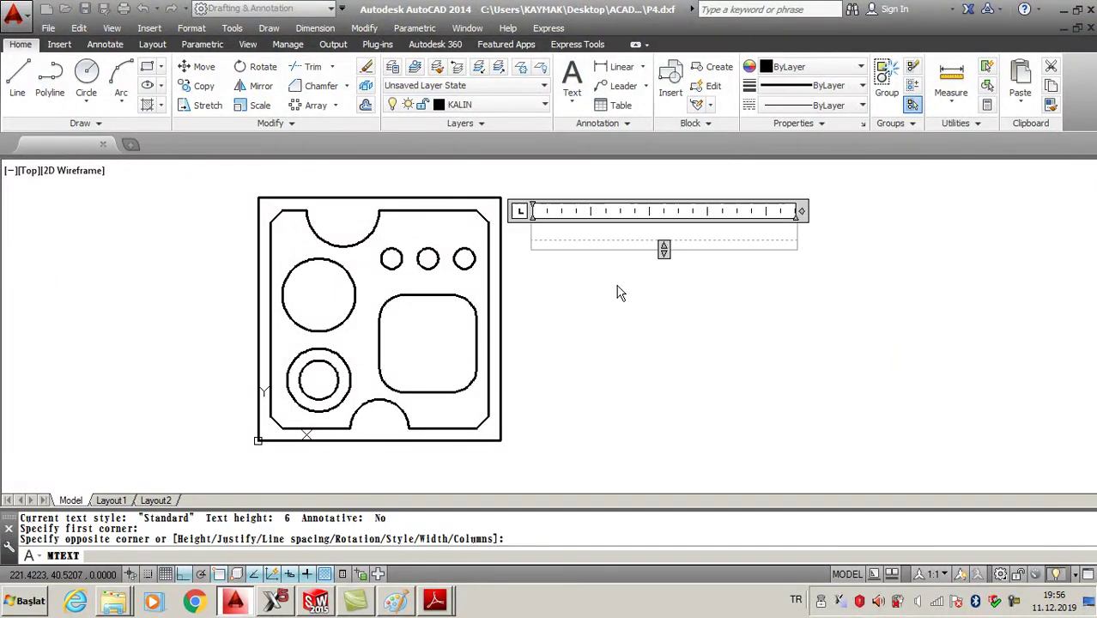
type("26-16=10")
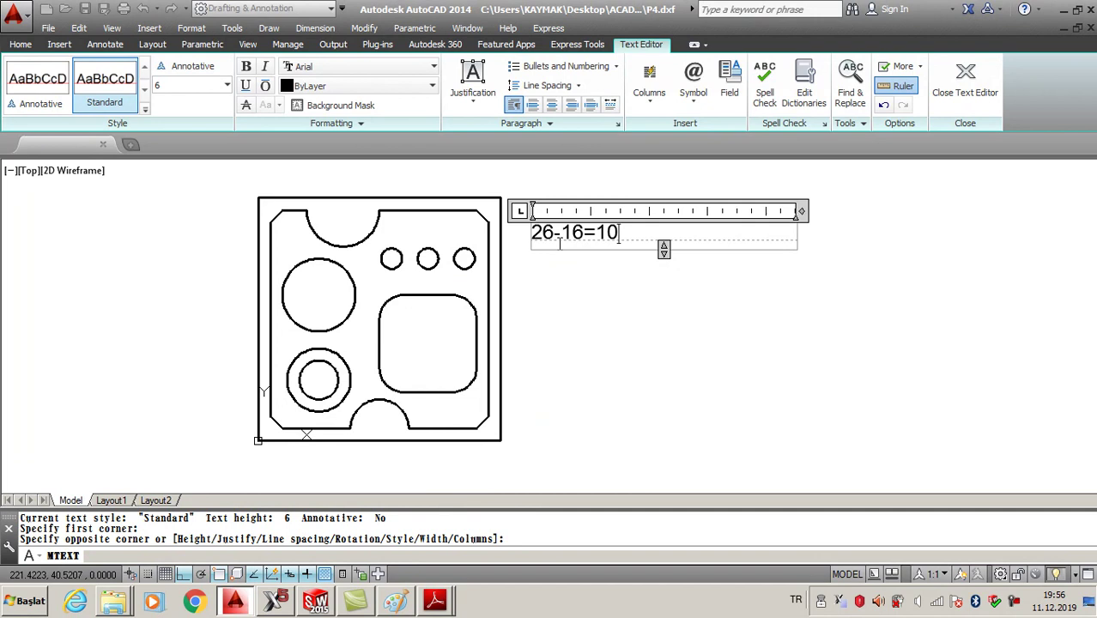
key("Return")
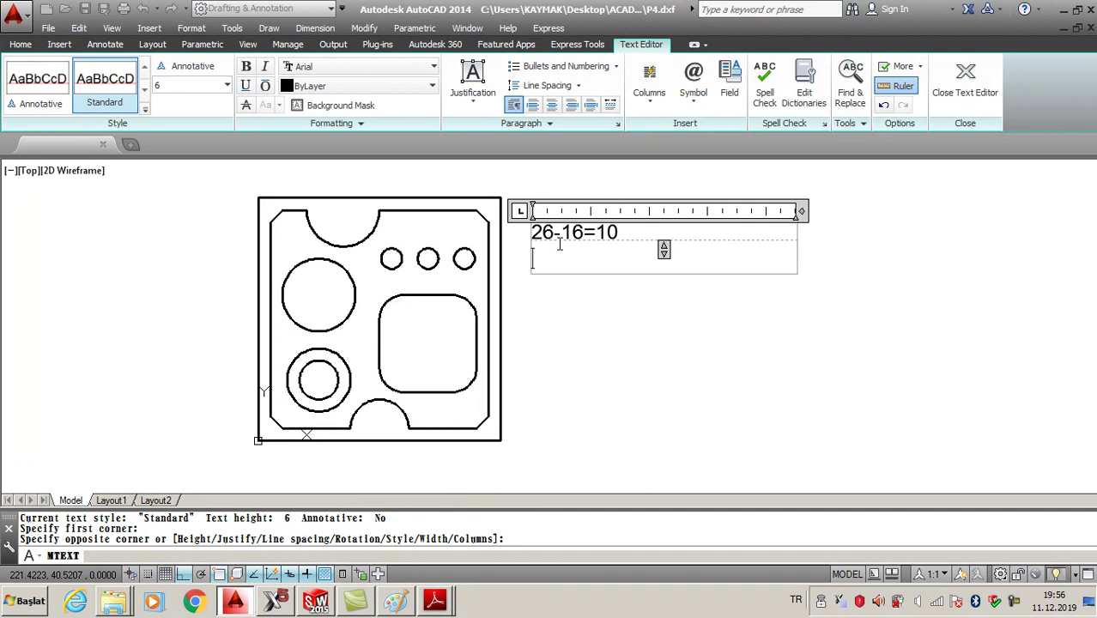
left_click(627, 410)
Start and cancel a stray line, then pan the view to frame the note.
scroll(637, 313, "up", 3)
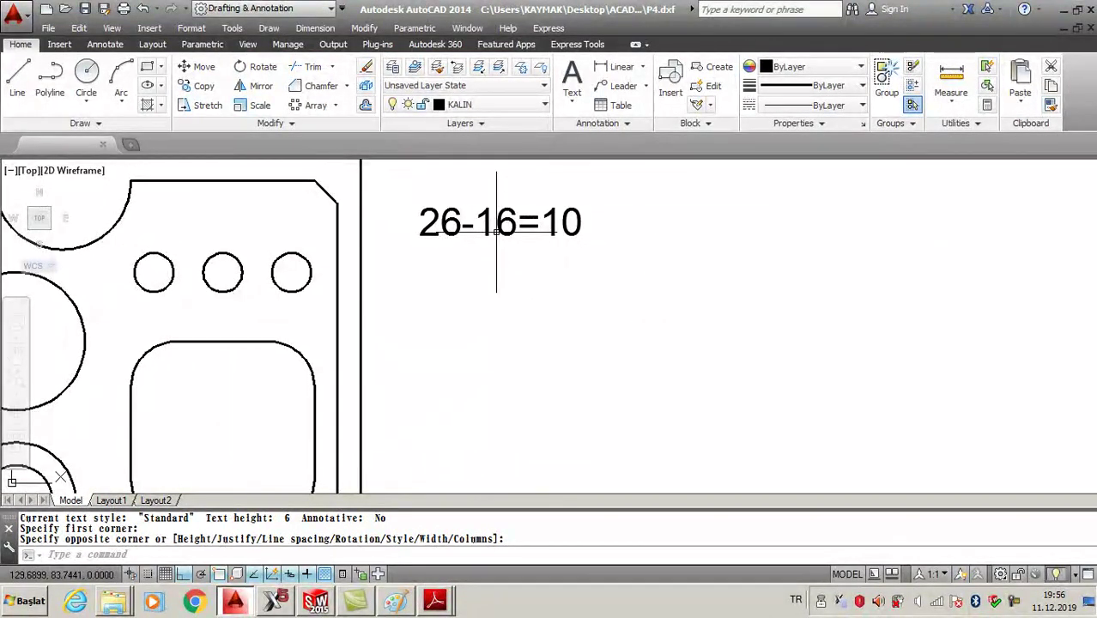
left_click(17, 77)
left_click(610, 185)
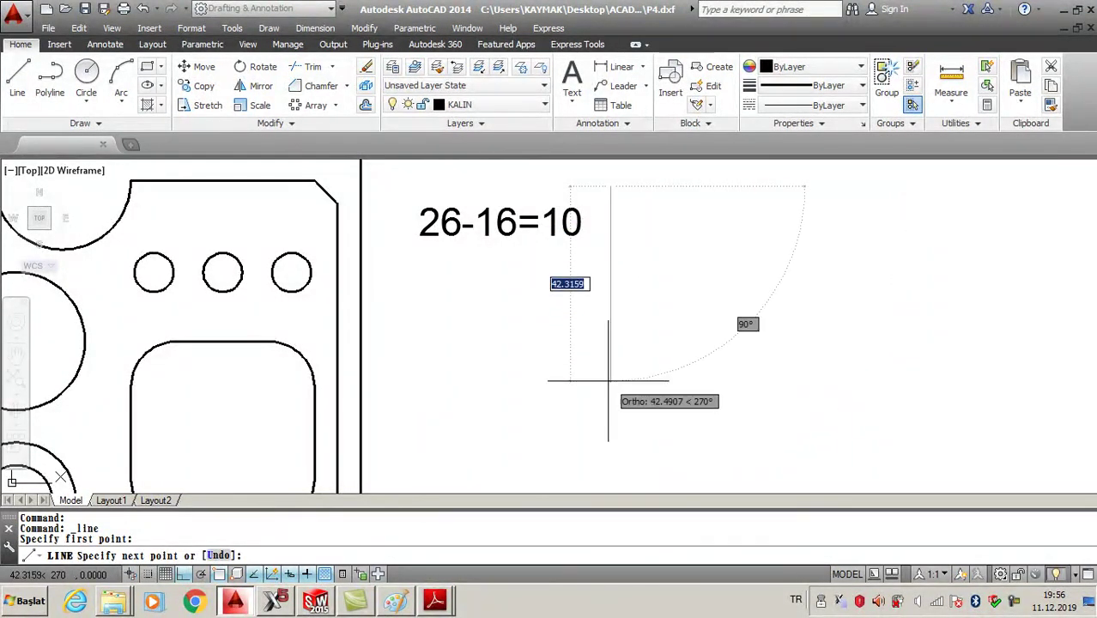
key("Escape")
scroll(616, 264, "up", 1)
middle_click_drag(623, 256, 618, 294)
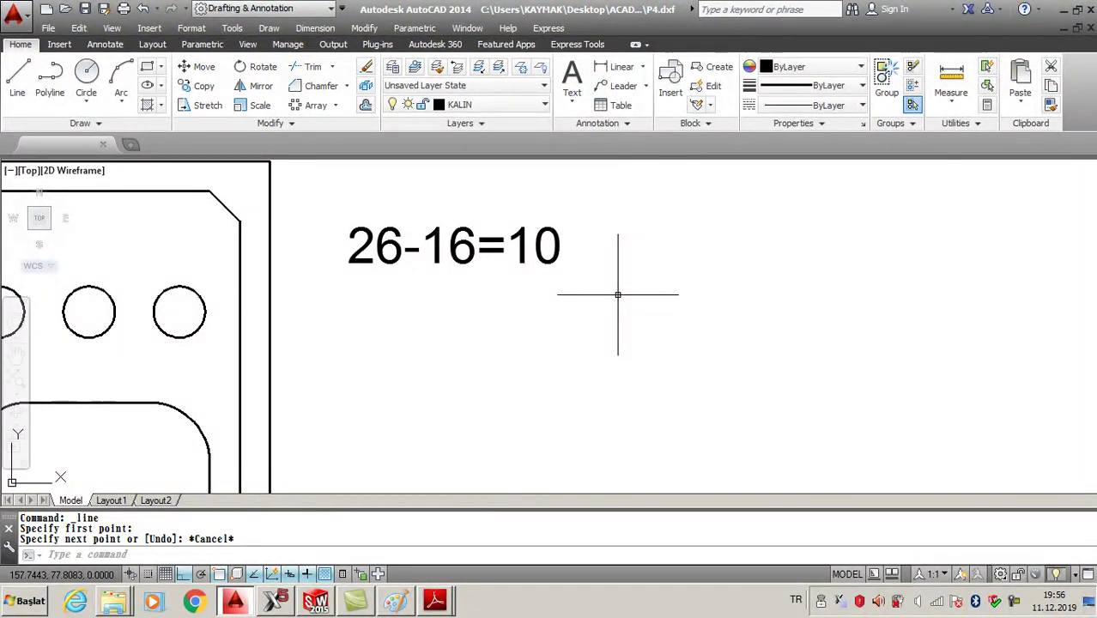
Edit the note to add /2 stacked as a fraction and =5.
left_click(459, 246)
double_click(447, 249)
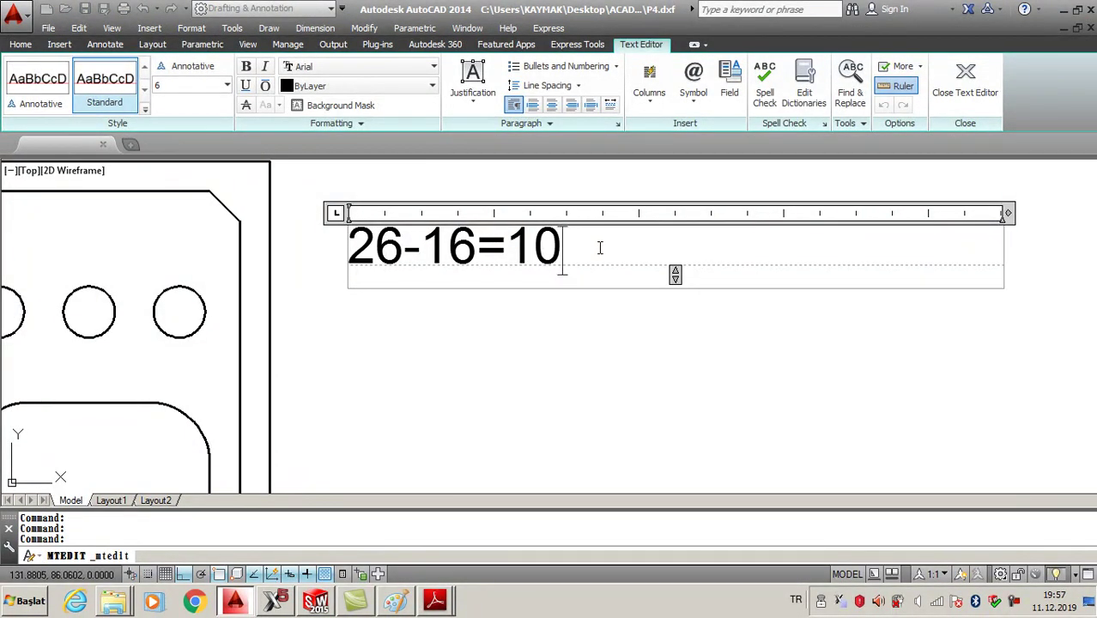
type("/")
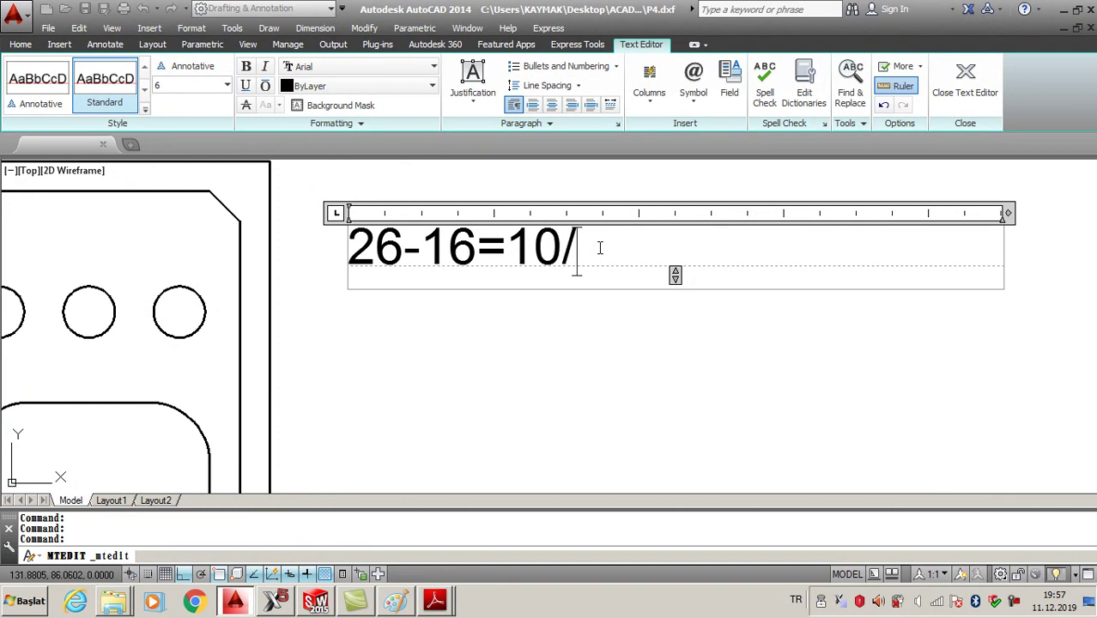
type("2")
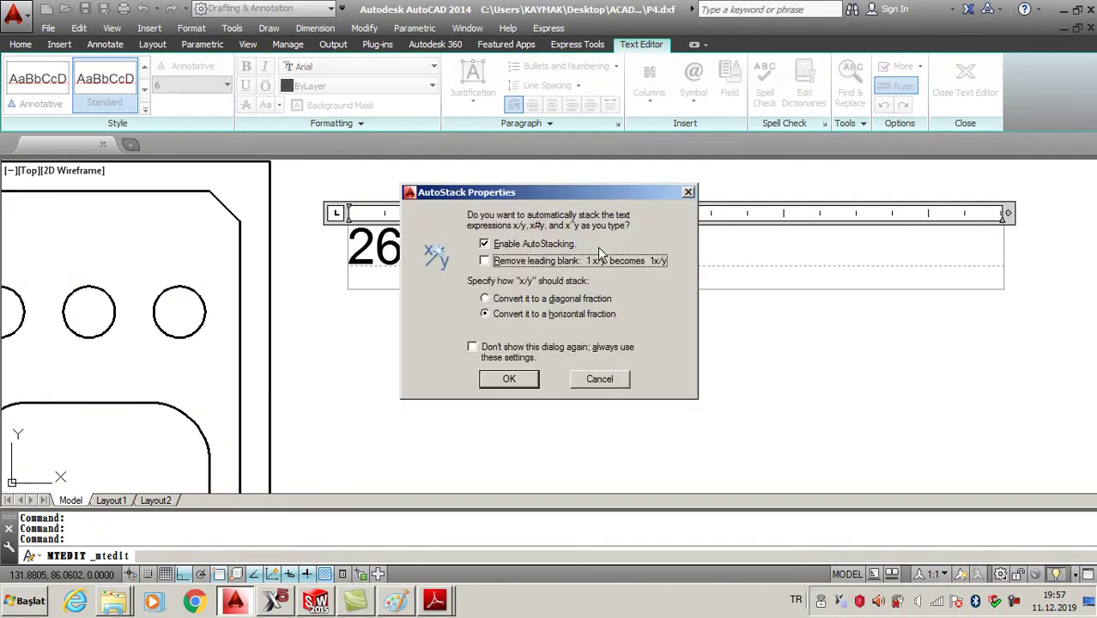
left_click(509, 380)
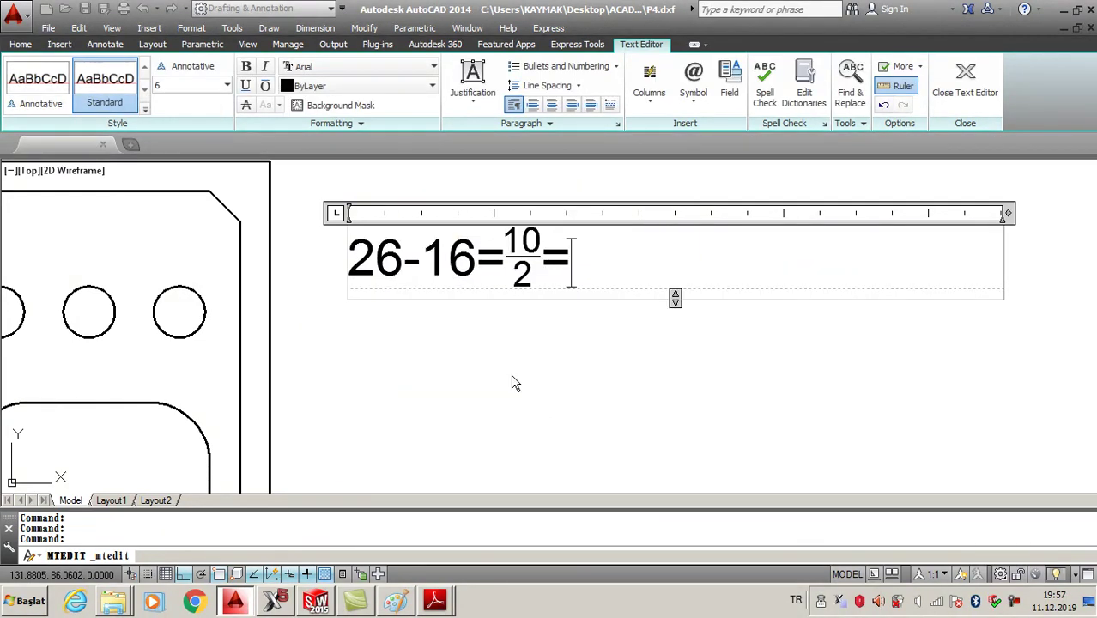
type("5")
left_click(561, 383)
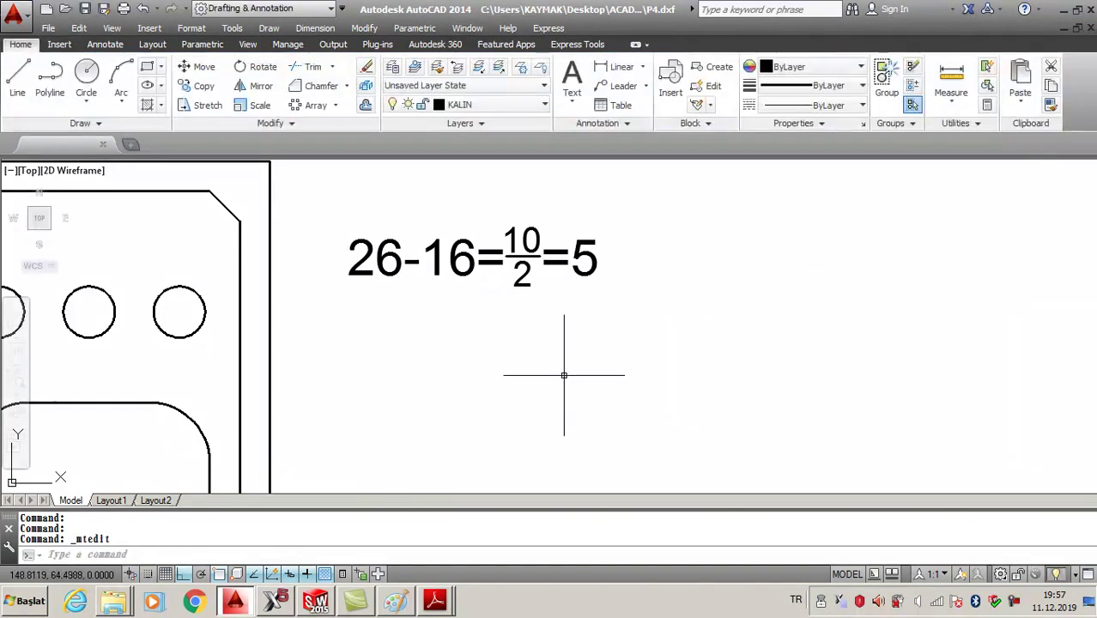
scroll(596, 264, "up", 2)
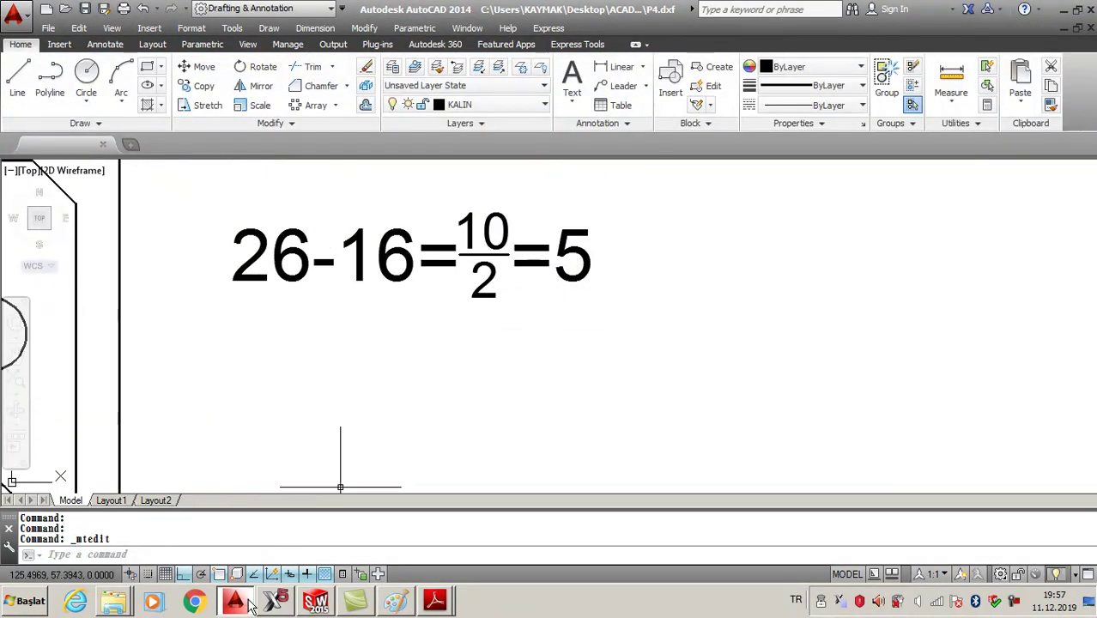
Change the copied pocket's end mill to 4 mm and update the operations using it.
left_click(284, 603)
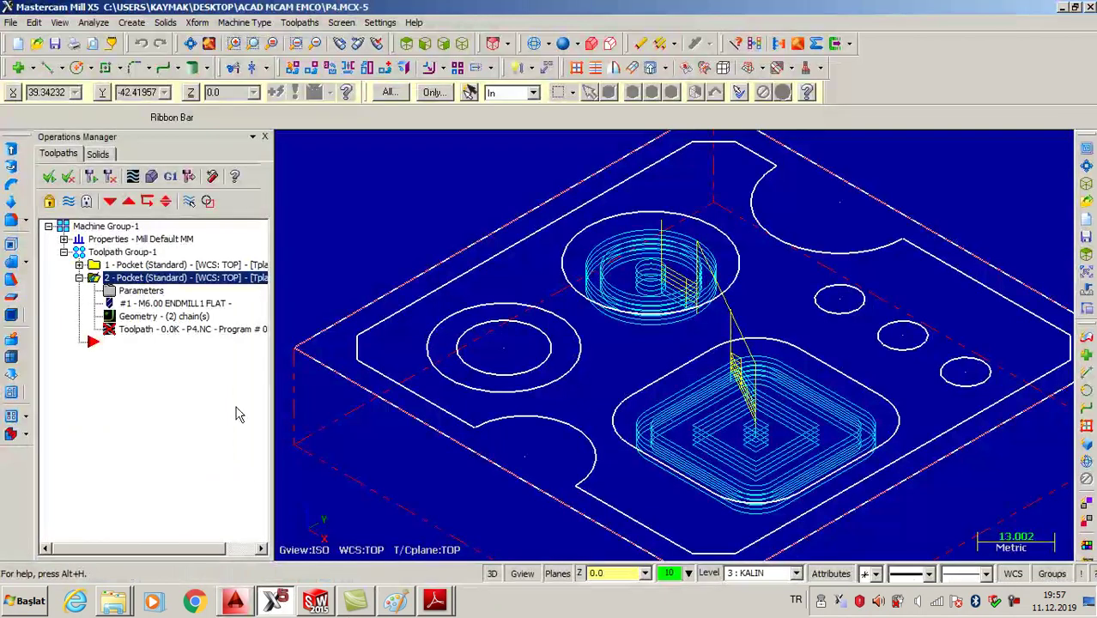
left_click(154, 304)
type("4")
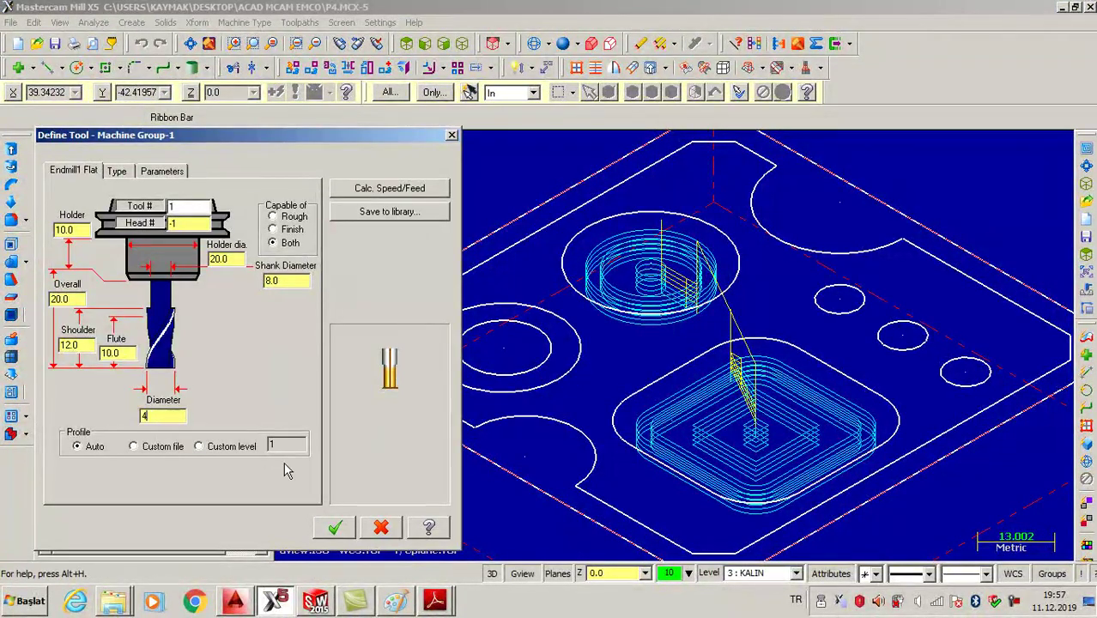
left_click(334, 527)
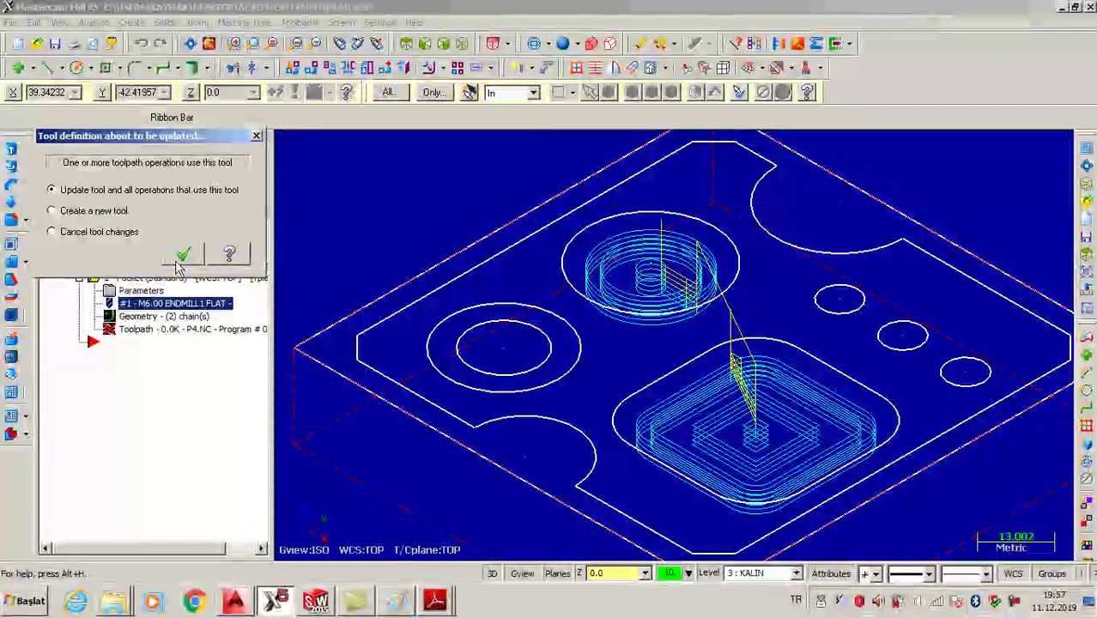
left_click(97, 212)
left_click(185, 254)
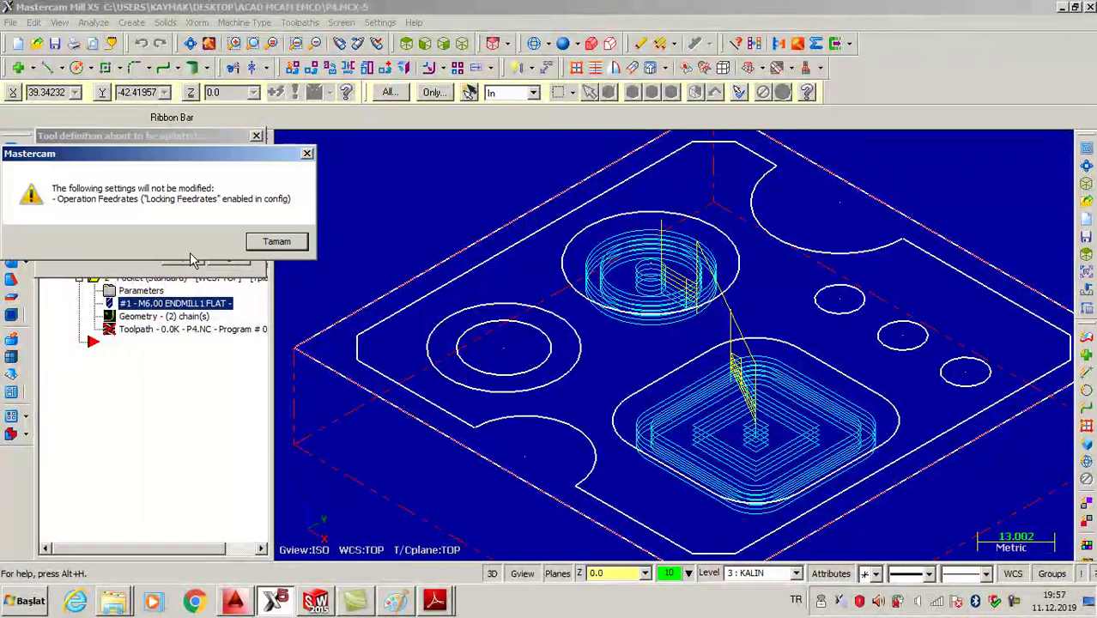
left_click(276, 242)
Regenerate the outdated pocket and run the Verify simulation of all pockets twice.
left_click(155, 179)
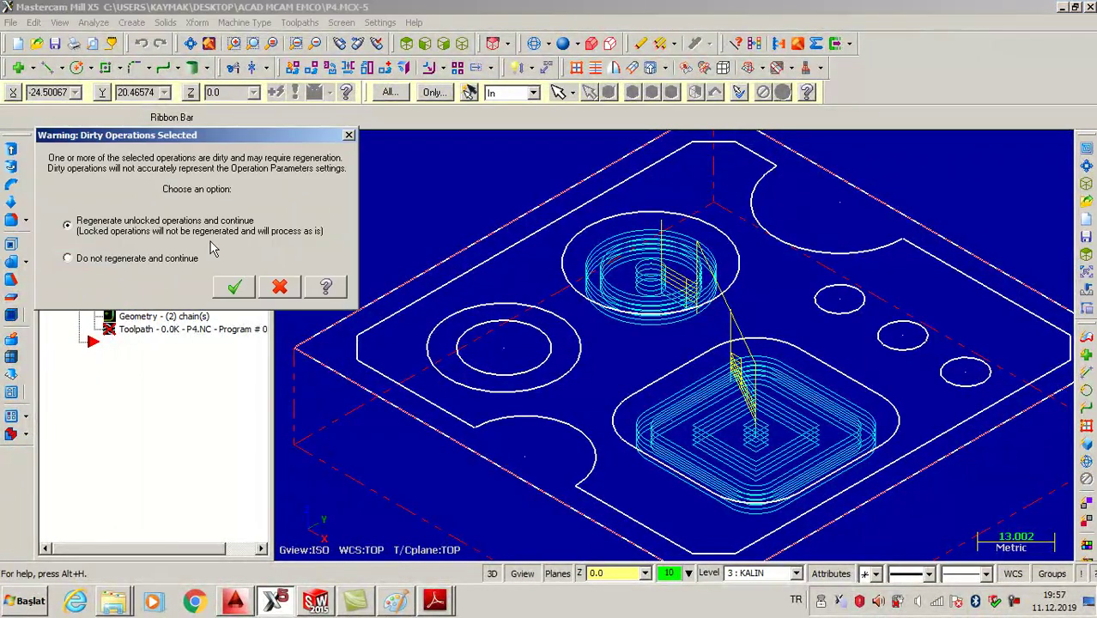
left_click(234, 286)
left_click(96, 86)
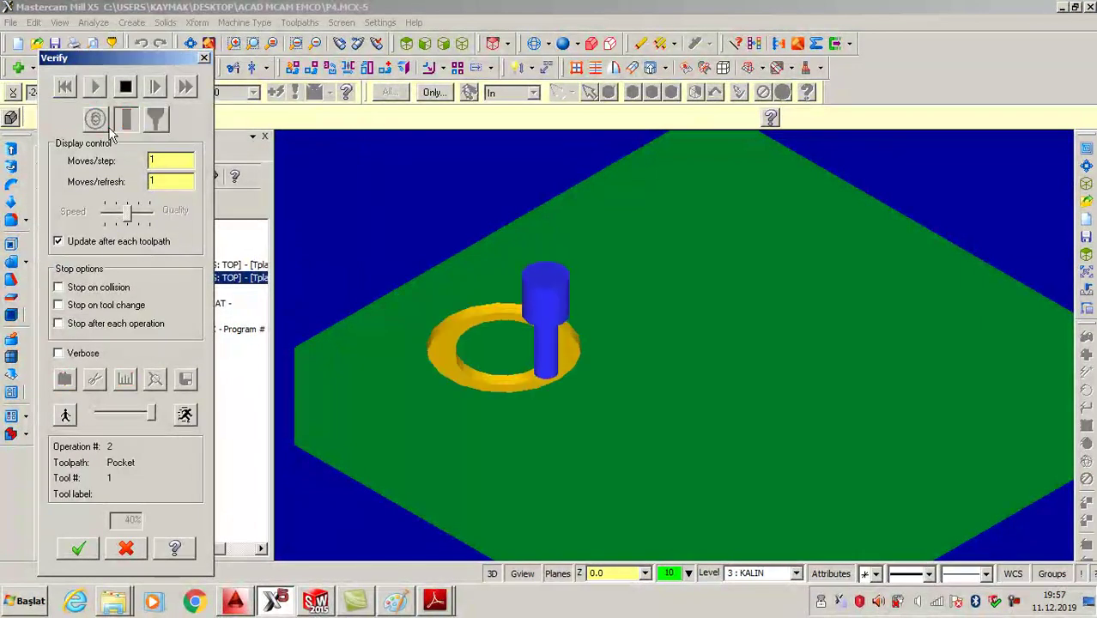
left_click(78, 548)
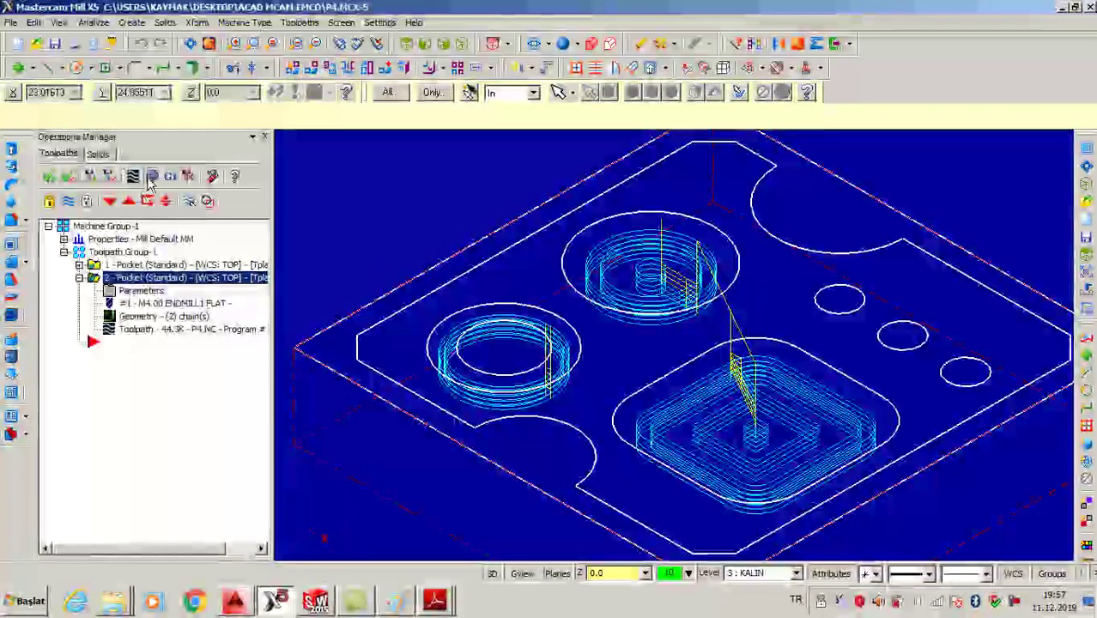
left_click(151, 176)
left_click(95, 86)
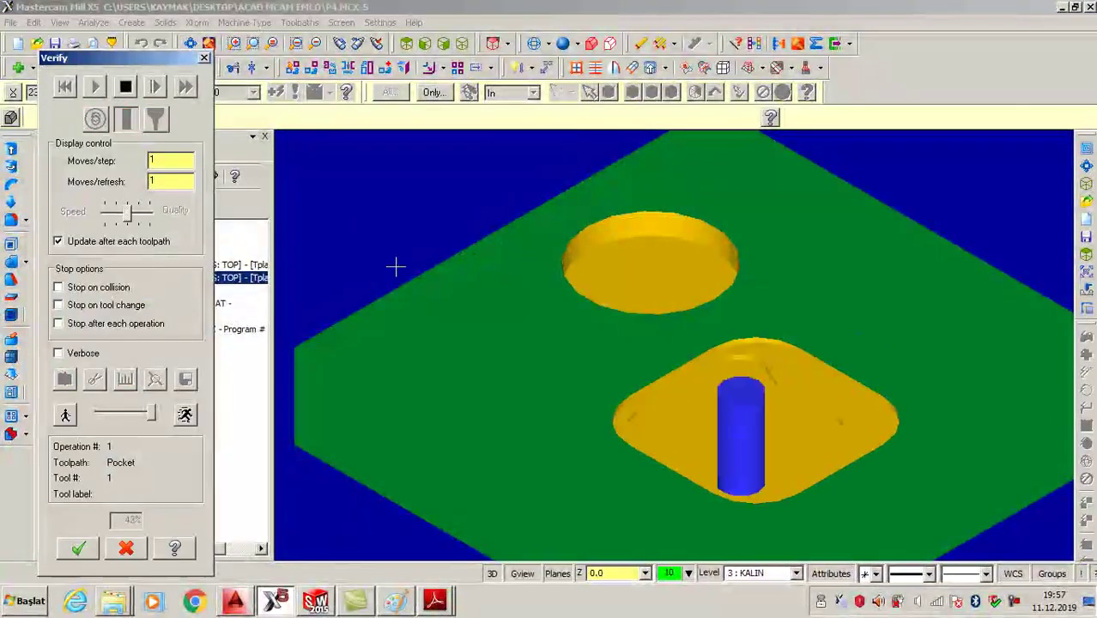
scroll(448, 211, "down", 2)
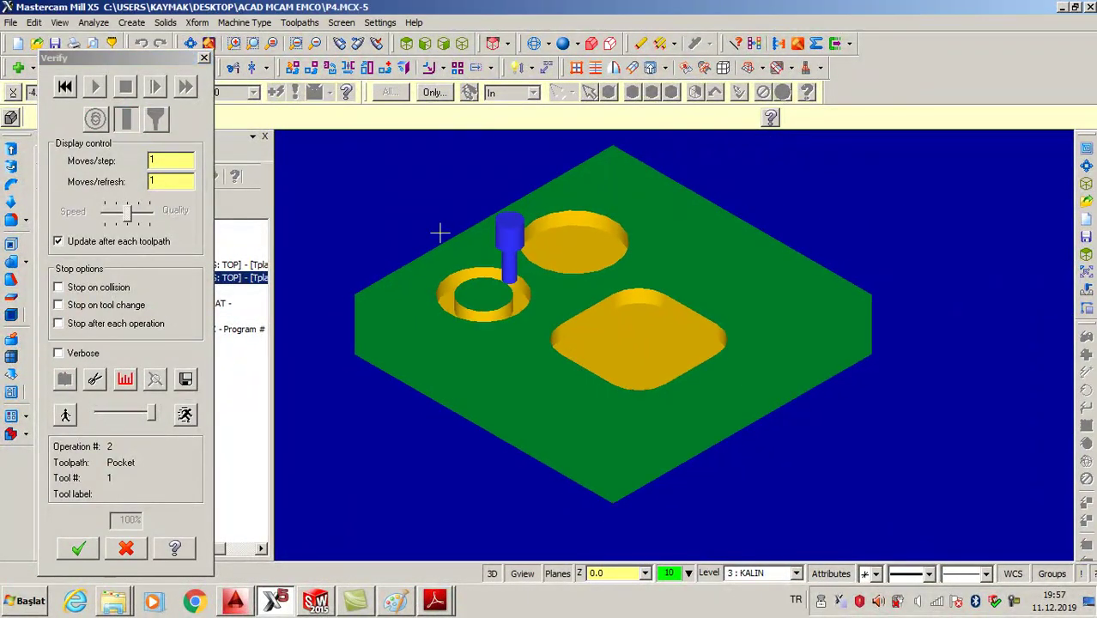
left_click(78, 549)
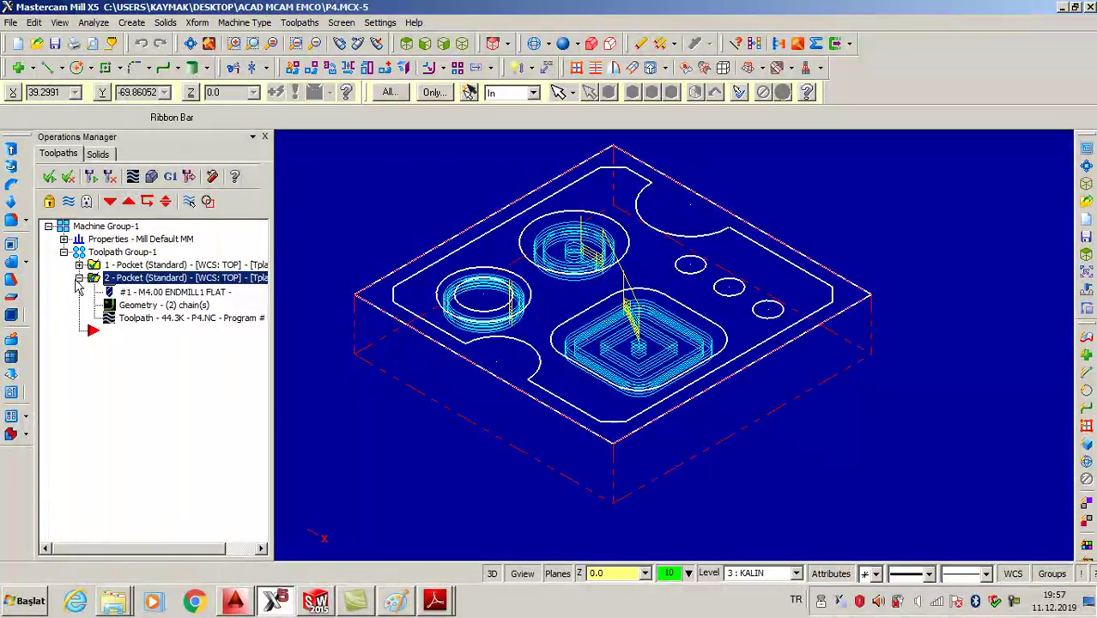
Start a new Contour toolpath with the plate's outer edge chained.
right_click(128, 337)
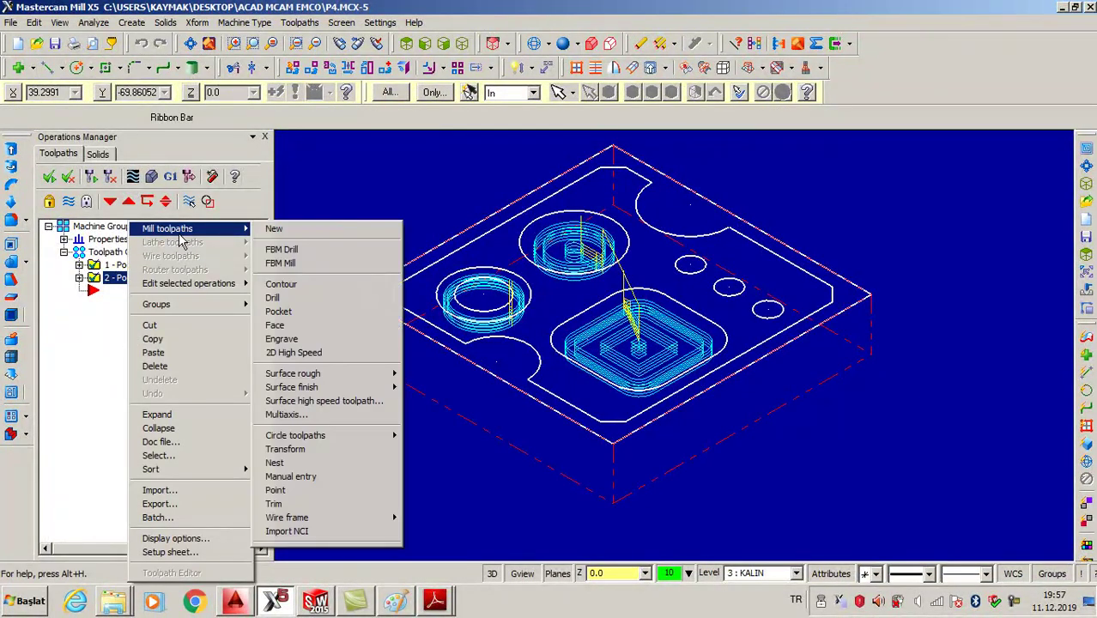
mouse_move(189, 228)
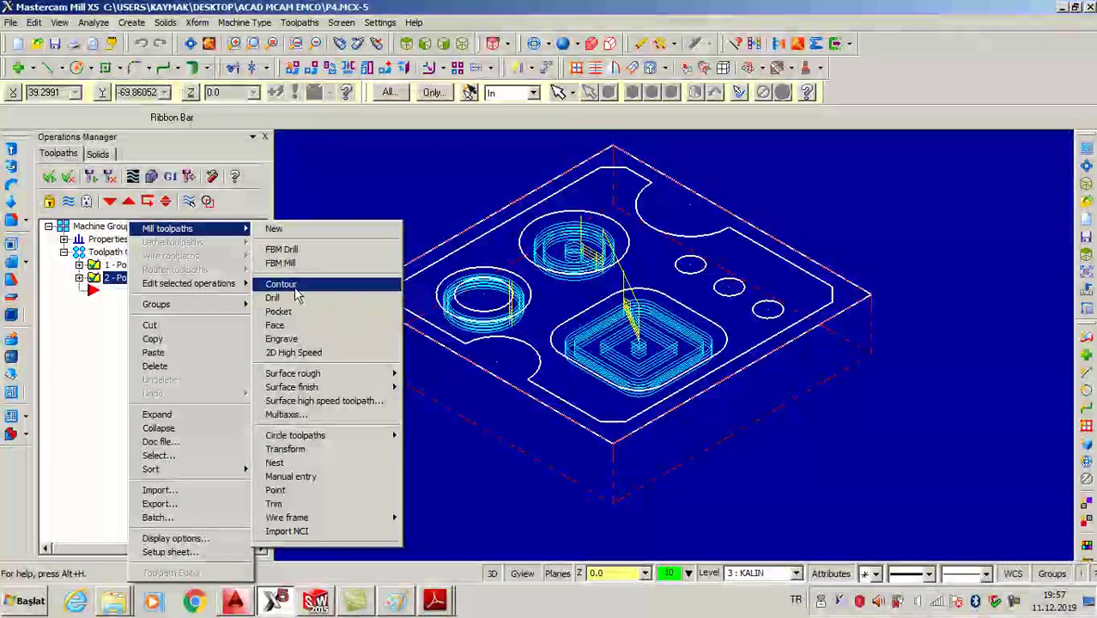
left_click(296, 284)
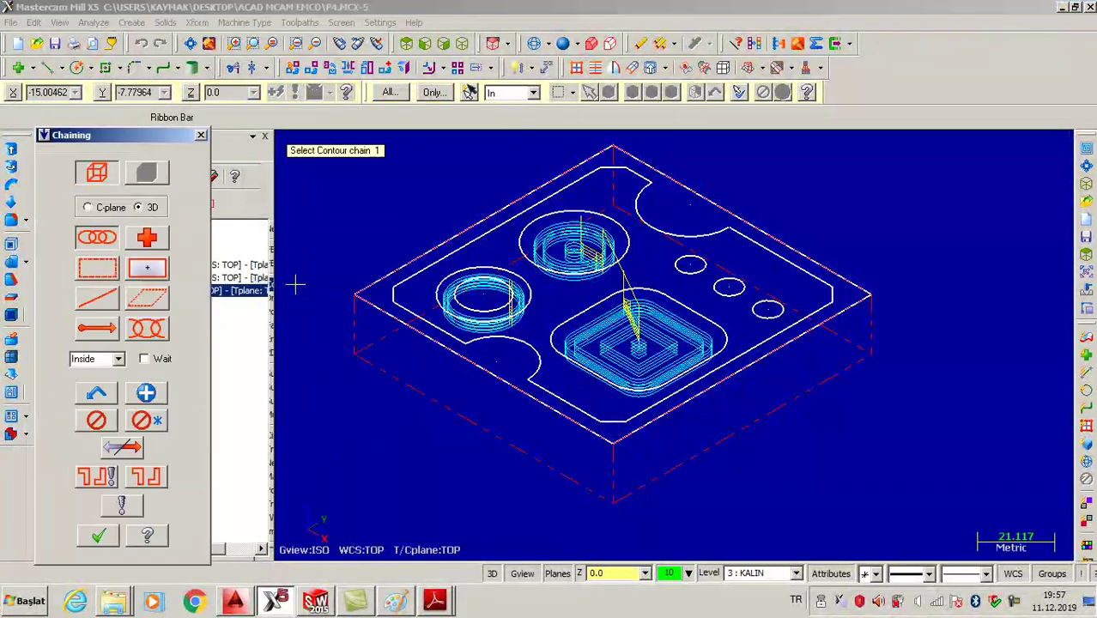
left_click(438, 325)
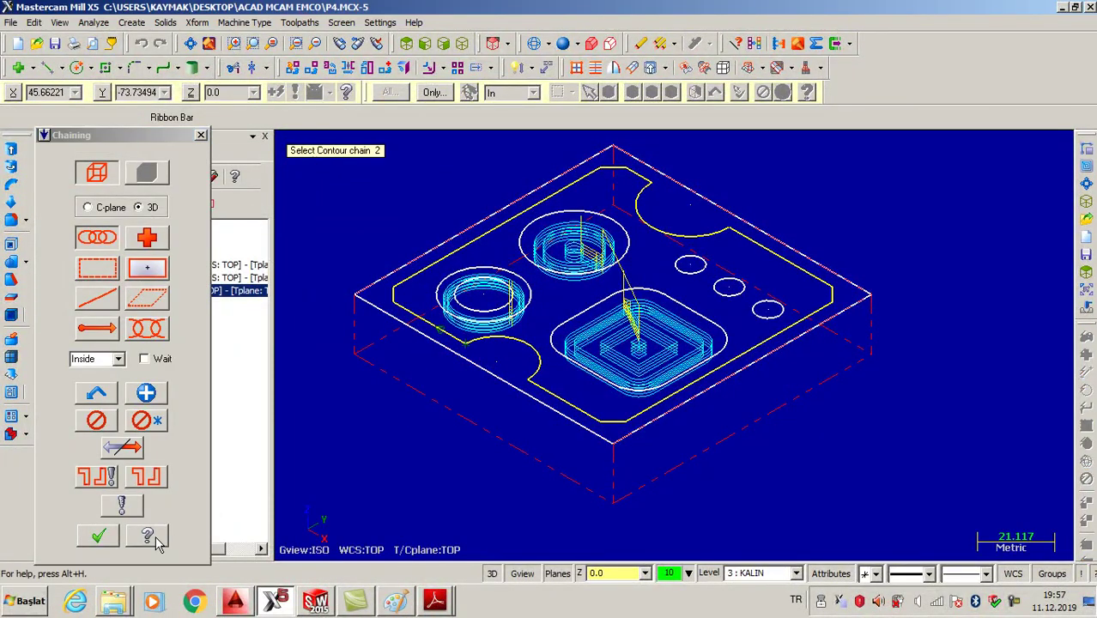
left_click(99, 537)
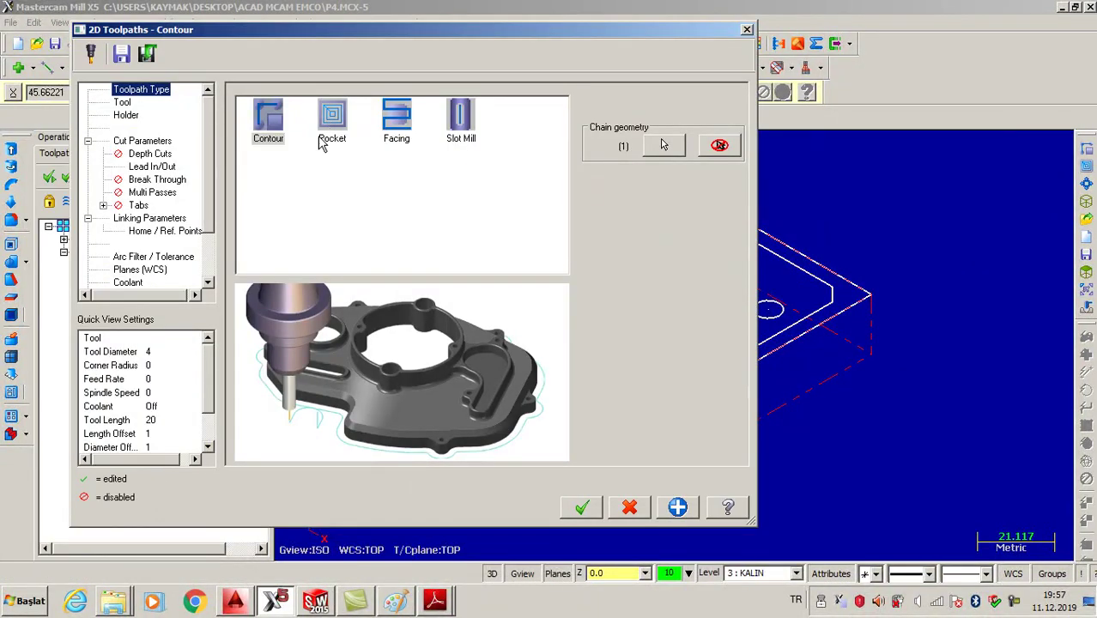
Create a new flat end mill tool for the contour toolpath.
left_click(123, 103)
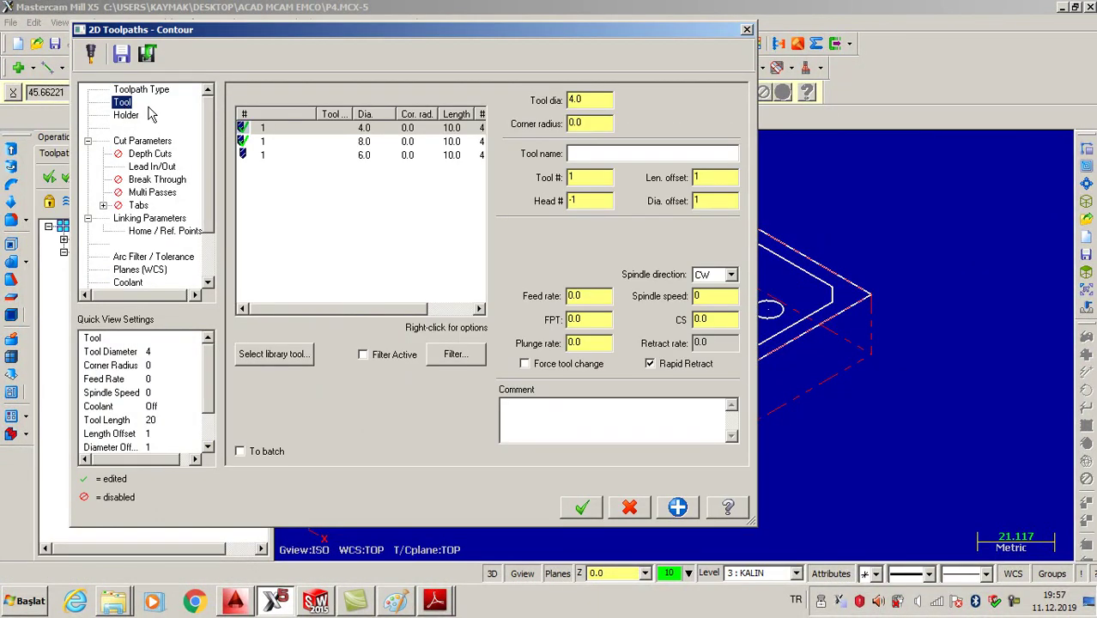
right_click(314, 180)
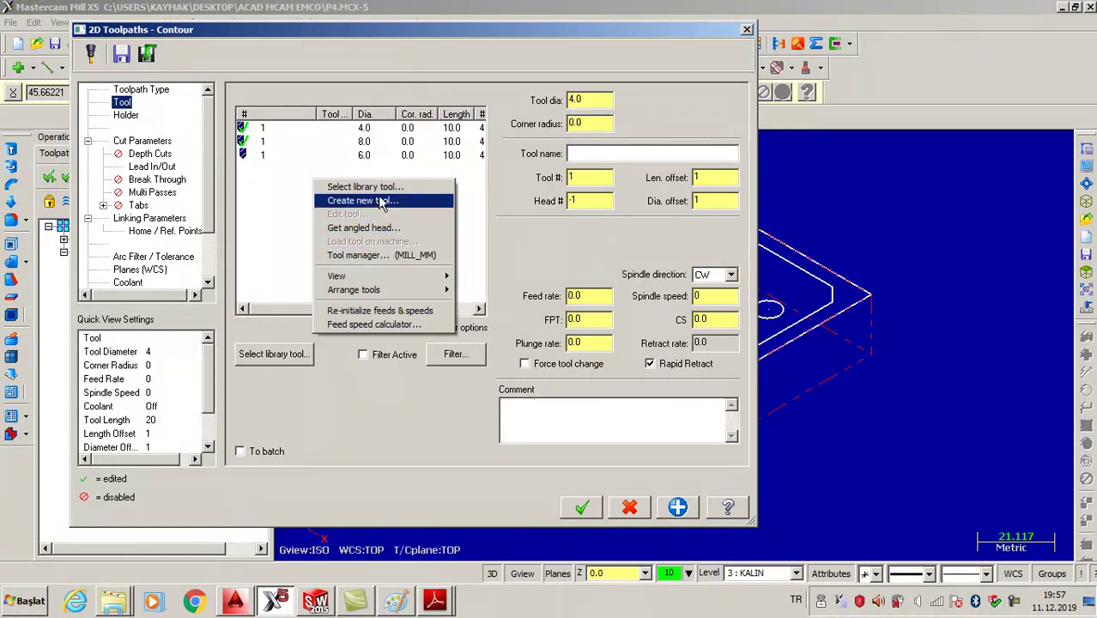
left_click(381, 201)
left_click(83, 237)
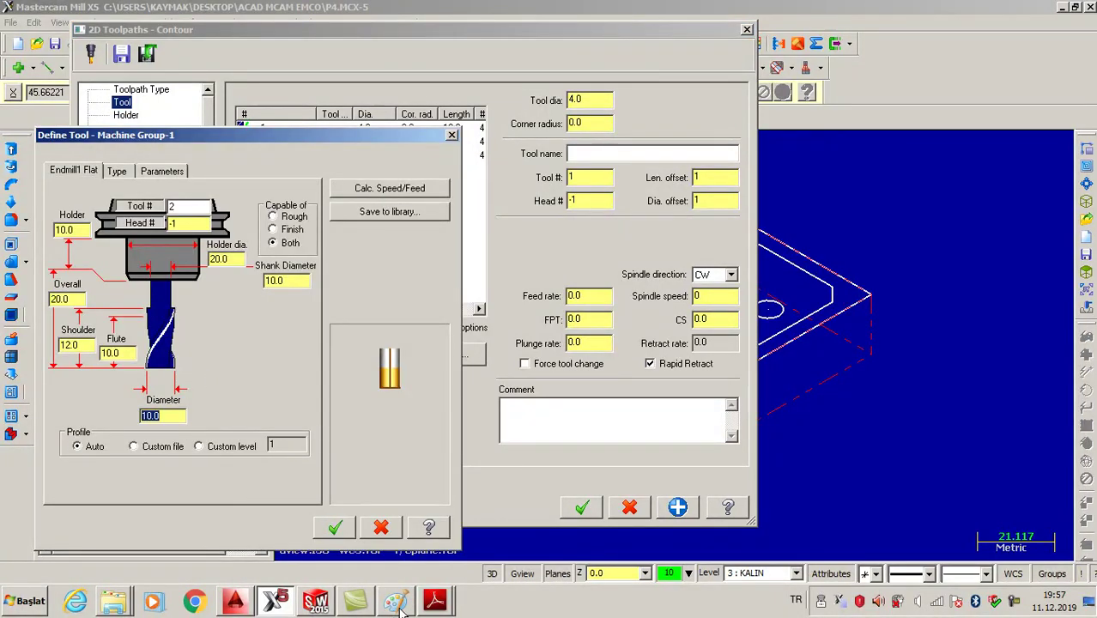
Check the plate drawing's dimensions in the Adobe Reader PDF, then return to Mastercam.
left_click(435, 600)
left_click(443, 563)
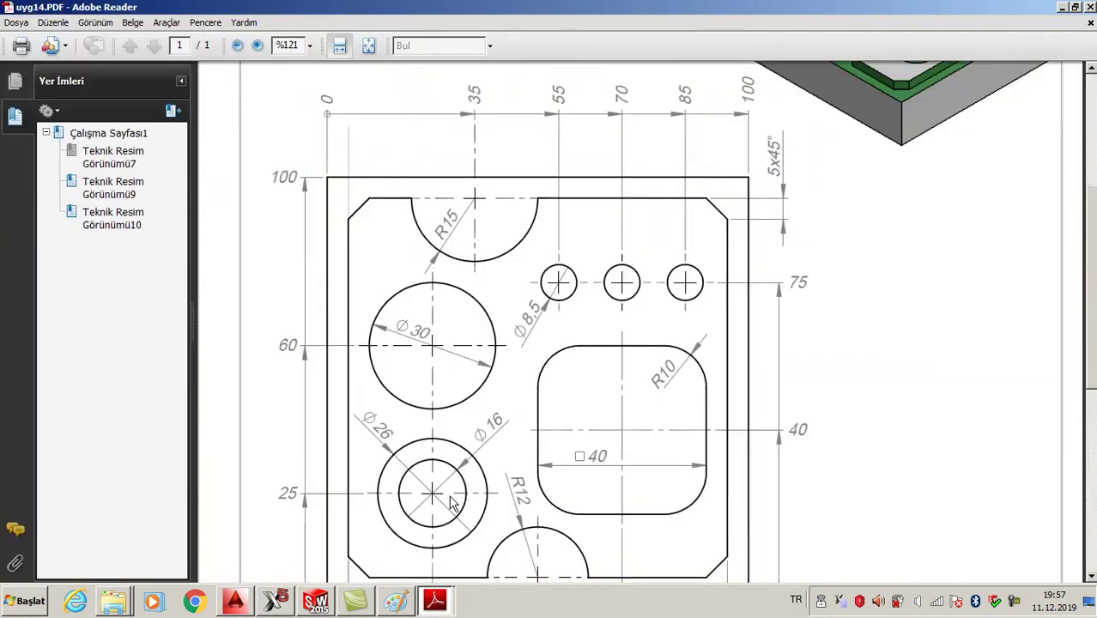
scroll(549, 408, "down", 5)
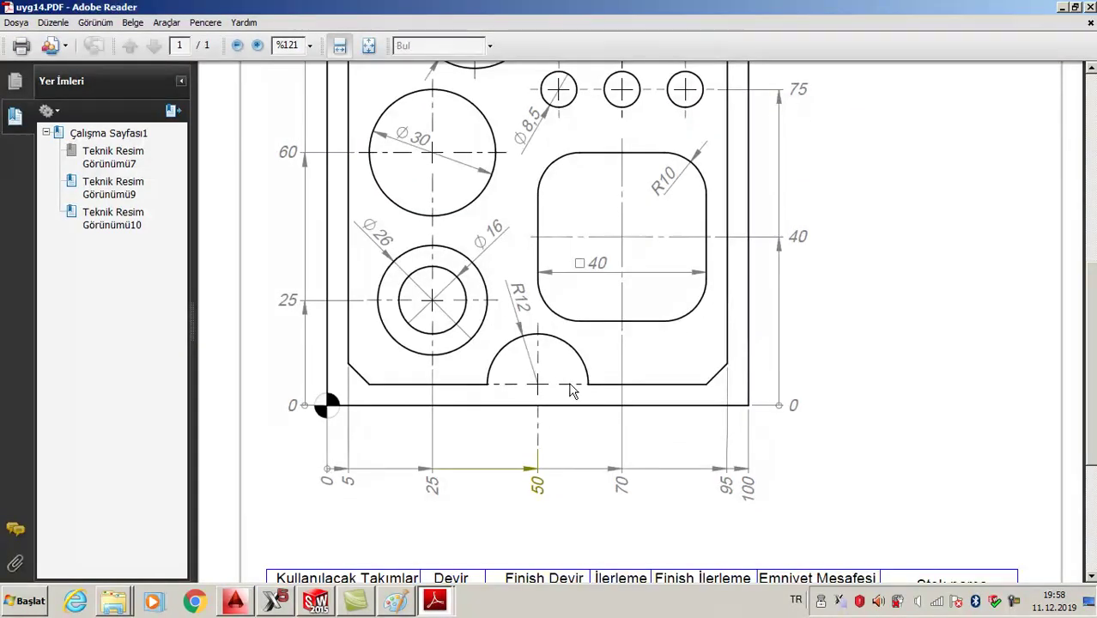
left_click(274, 599)
Make the new end mill 20 mm diameter and enable depth cuts with 1 mm max rough step.
double_click(180, 417)
left_click(334, 525)
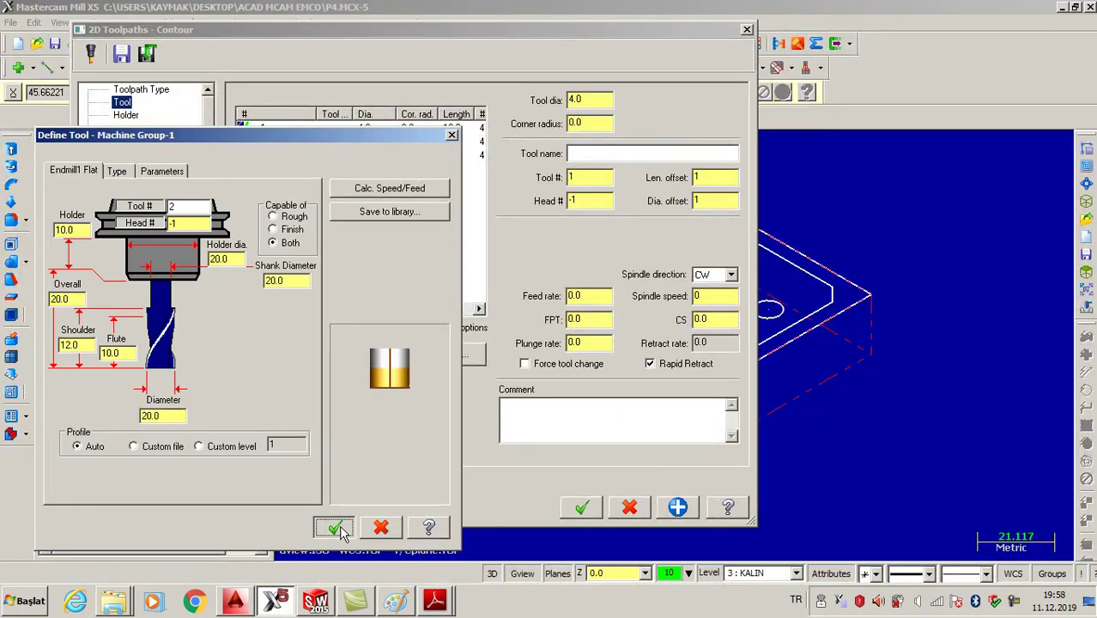
left_click(324, 273)
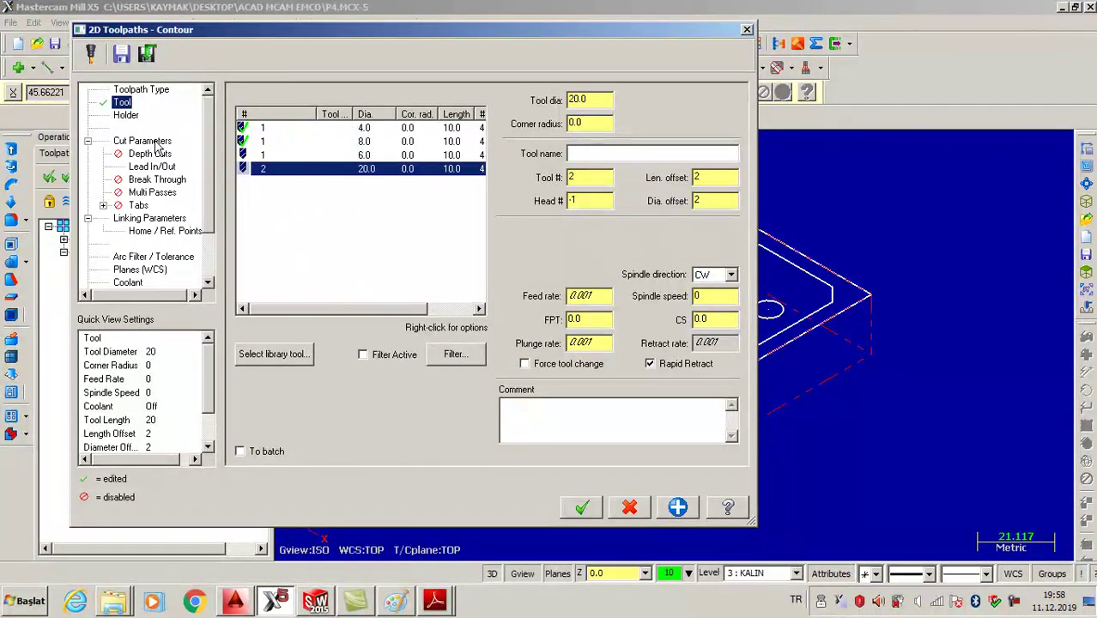
left_click(156, 142)
left_click(153, 155)
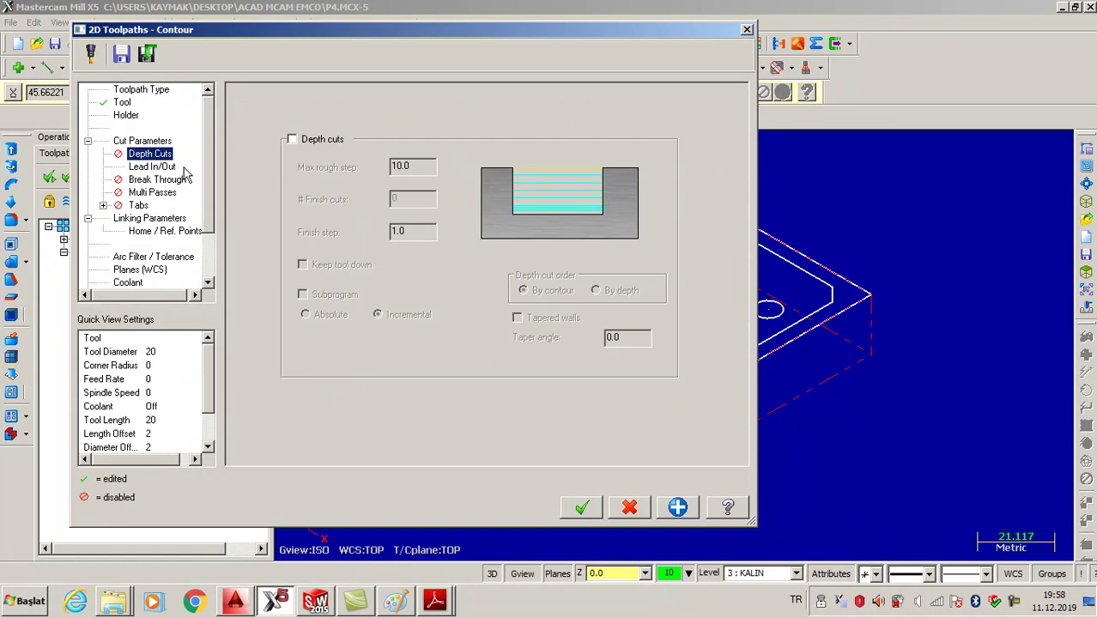
left_click(292, 139)
double_click(403, 167)
type("1")
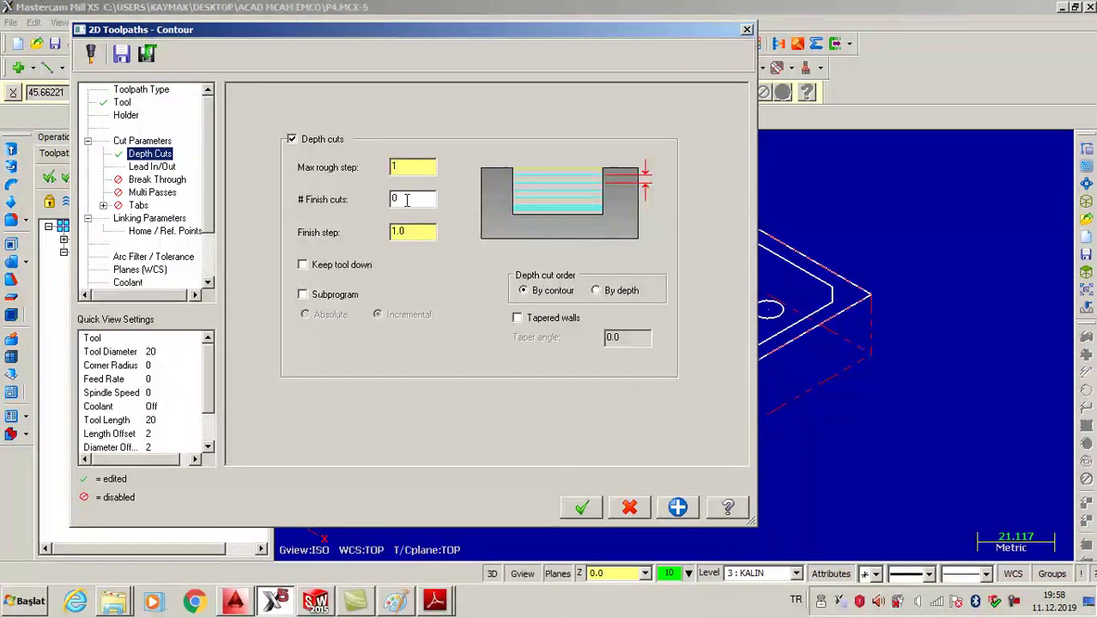
Enable clearance height in Linking Parameters and generate the contour toolpath.
left_click(157, 167)
left_click(177, 180)
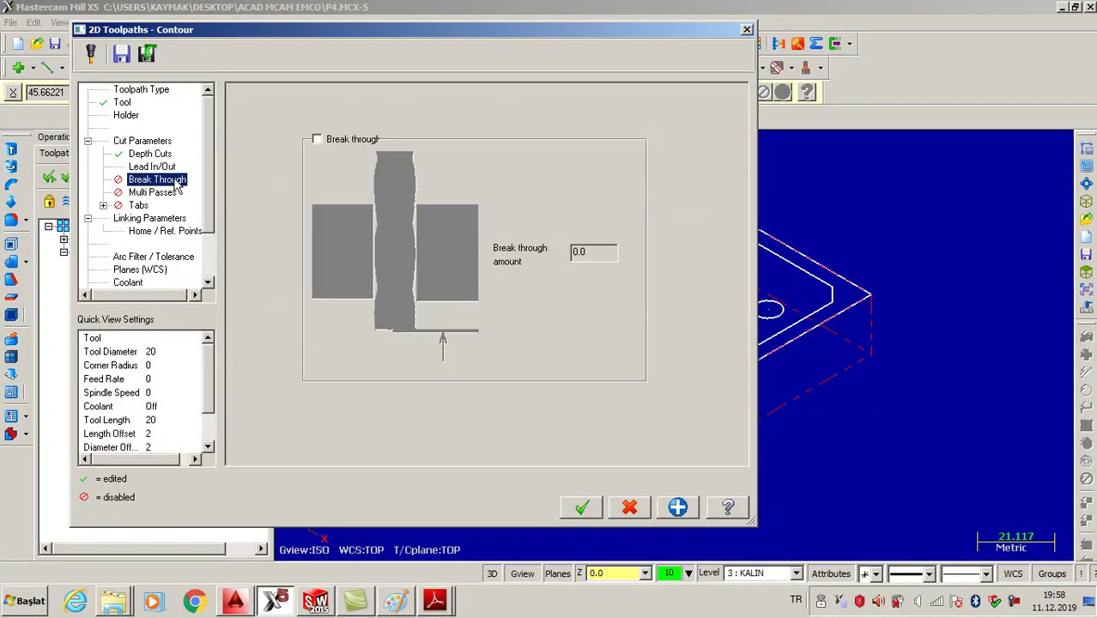
left_click(156, 218)
left_click(398, 106)
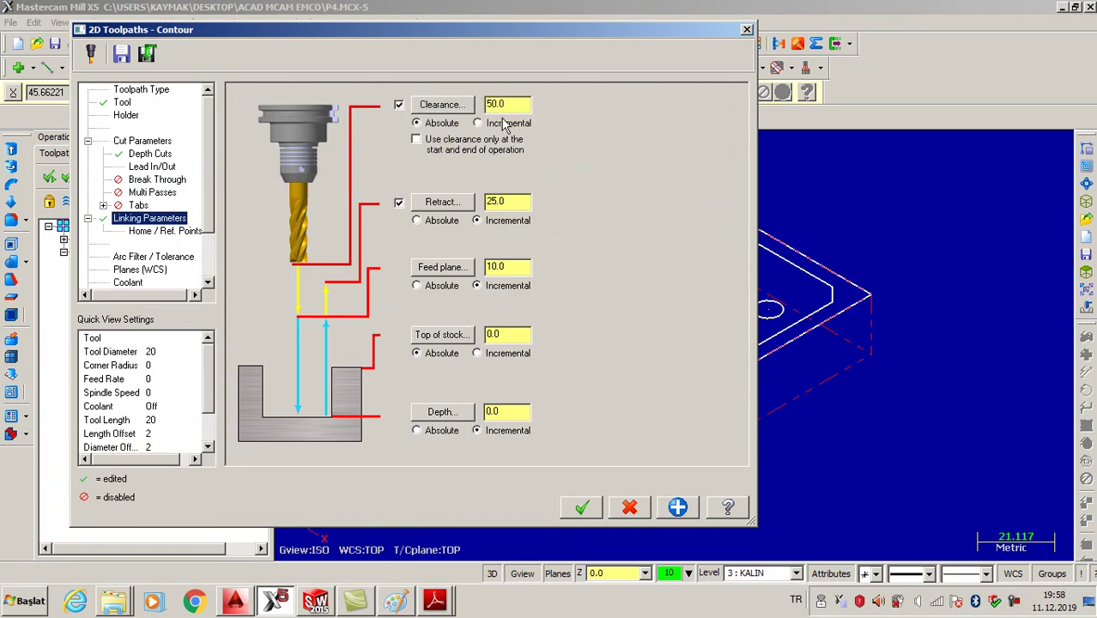
type("551")
type("5")
left_click(584, 508)
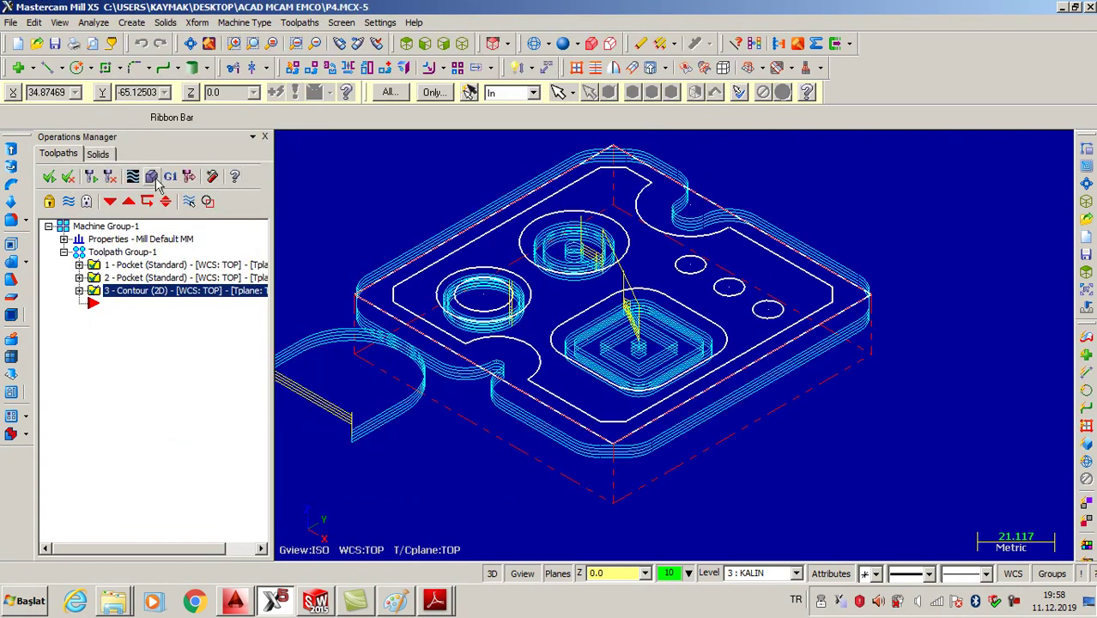
left_click(152, 175)
left_click(96, 87)
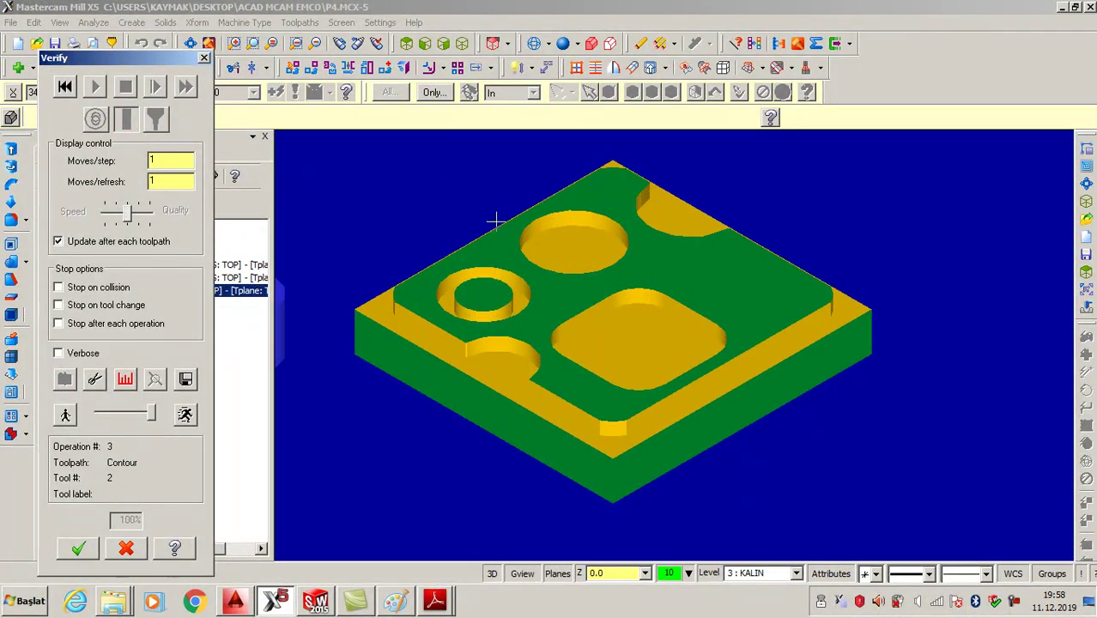
middle_click_drag(495, 221, 495, 252)
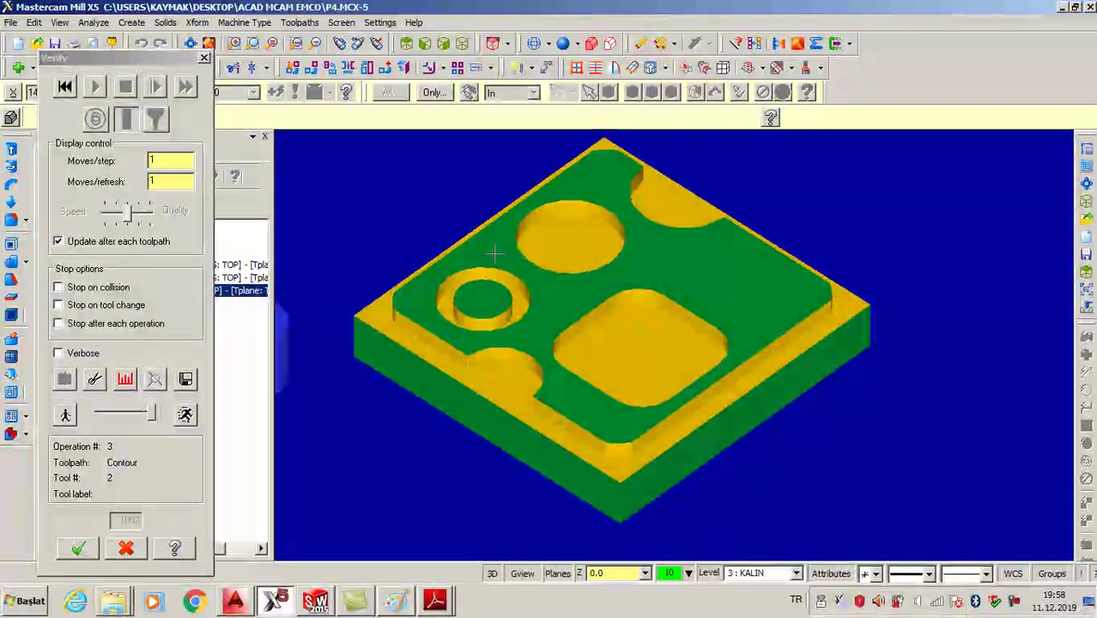
scroll(580, 245, "up", 1)
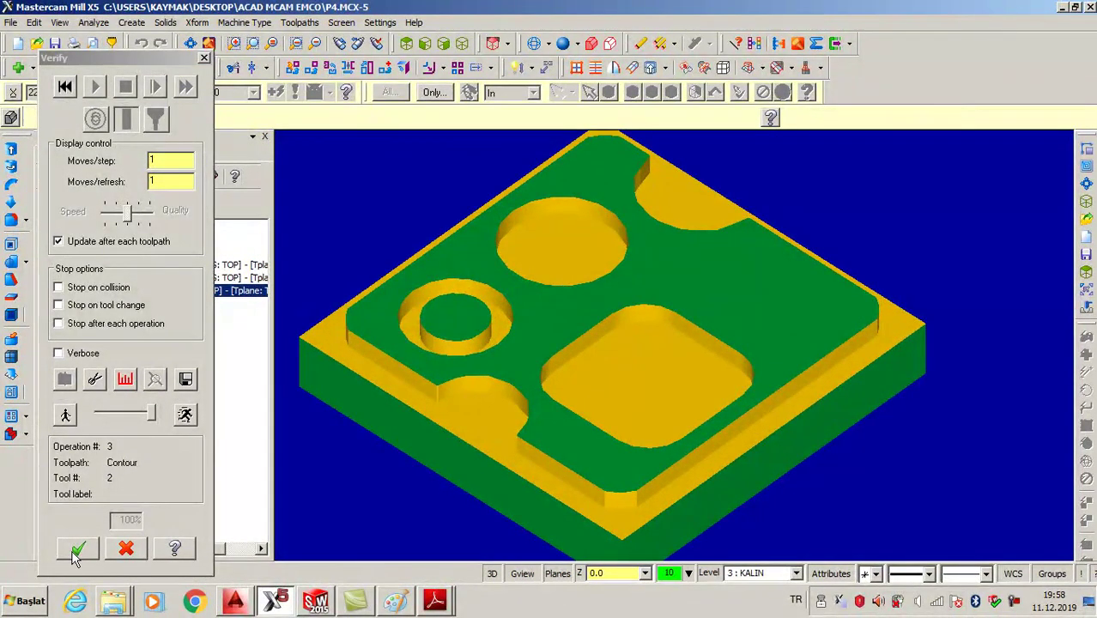
left_click(74, 552)
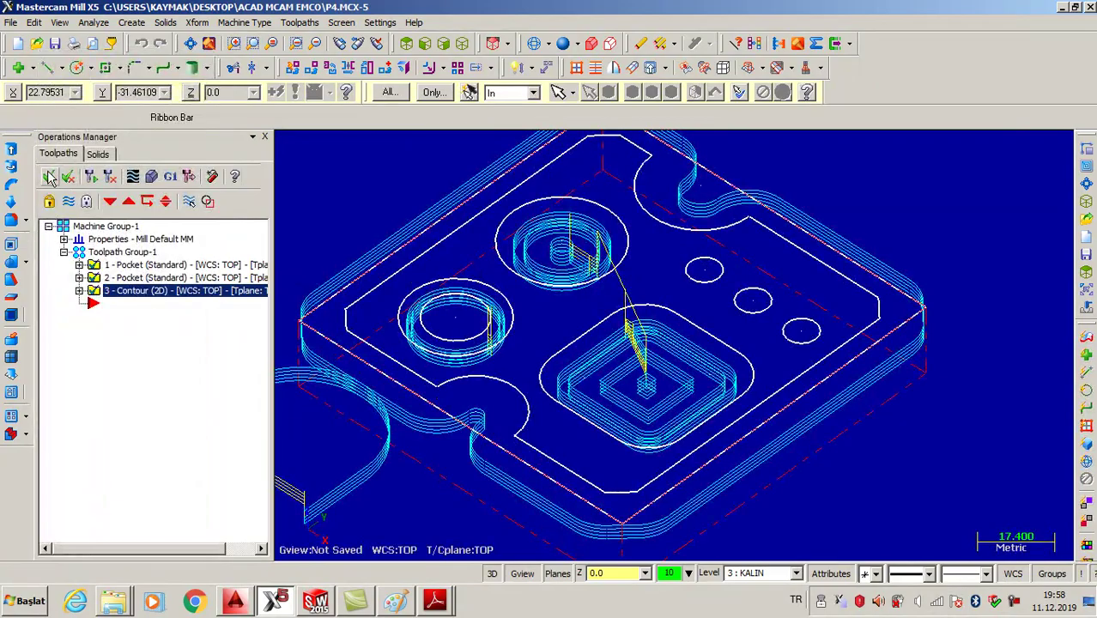
Start a Drill toolpath with the three small circles picked as drill points.
right_click(170, 357)
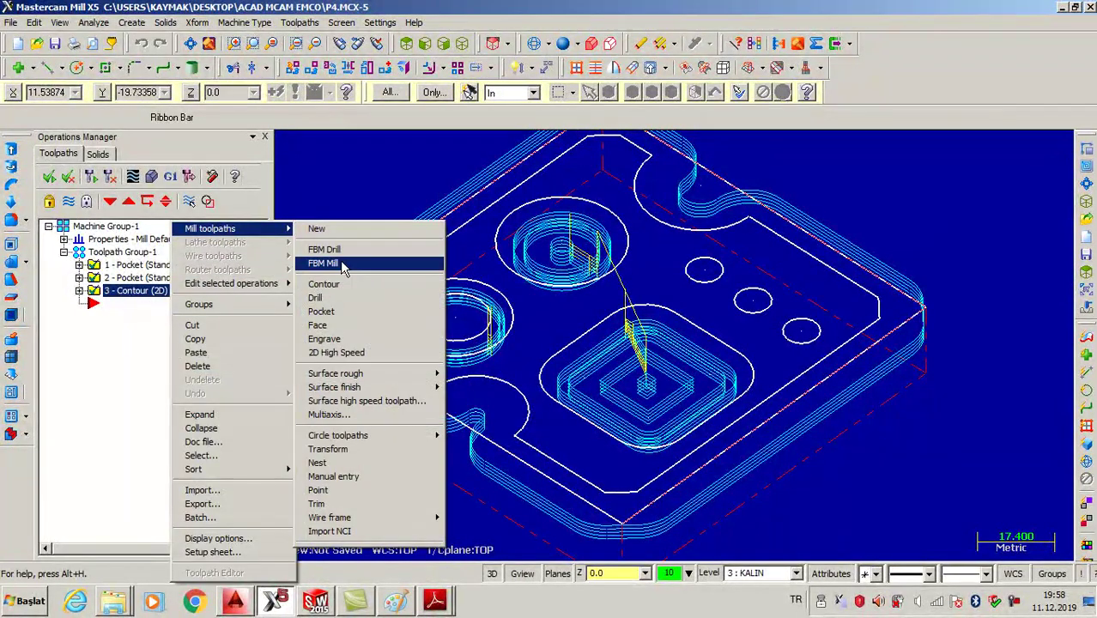
left_click(331, 298)
left_click(706, 269)
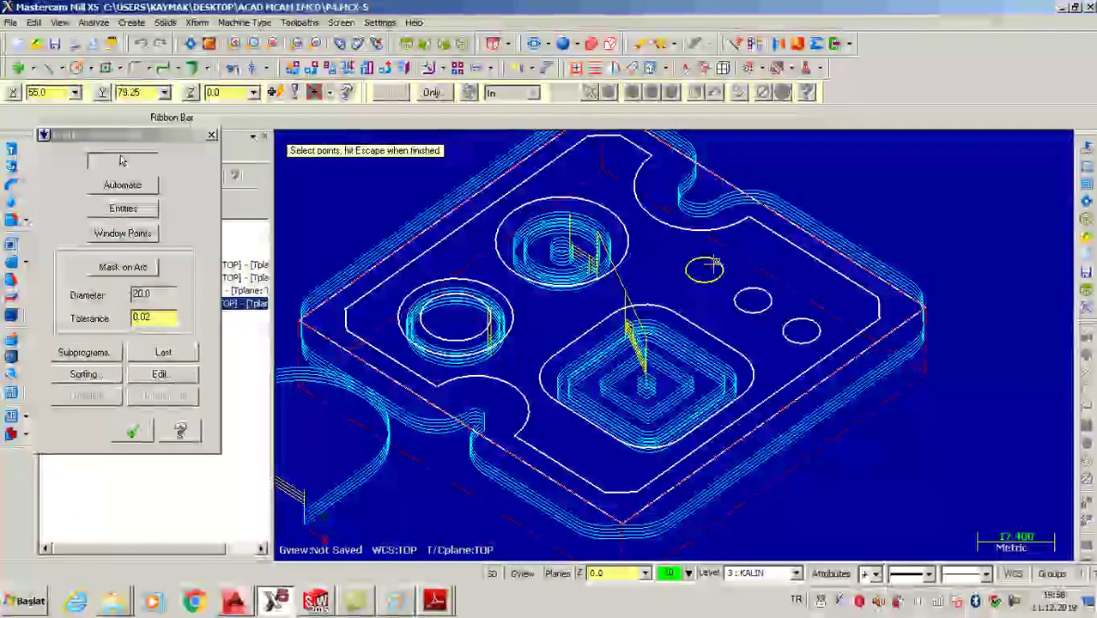
left_click(752, 299)
left_click(800, 323)
left_click(133, 432)
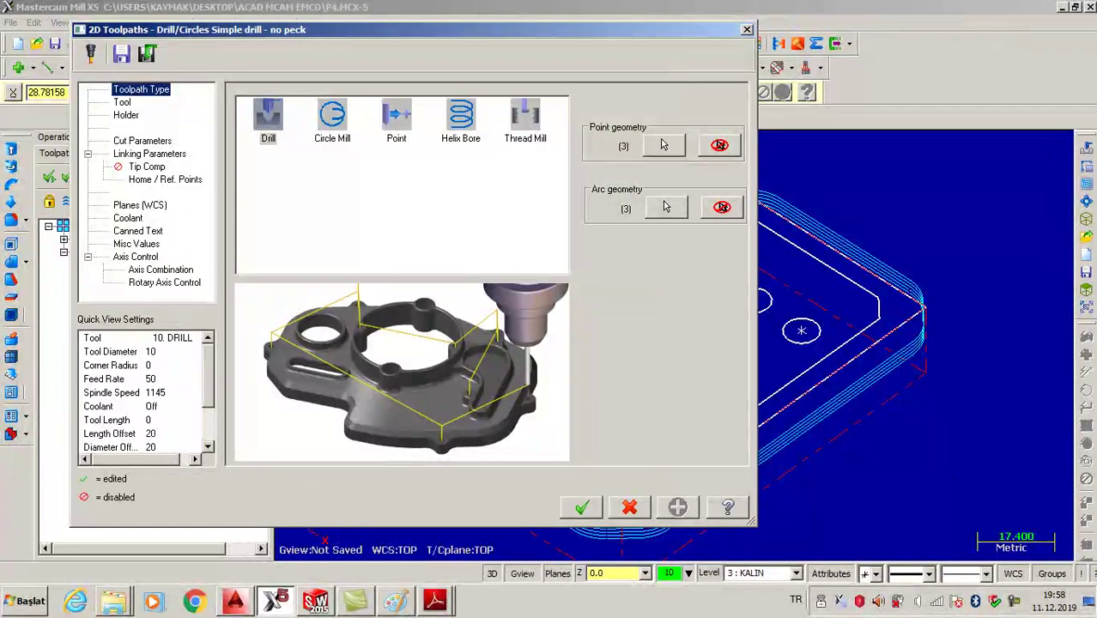
Create a new drill-type tool for the drill operation.
left_click(122, 102)
right_click(279, 200)
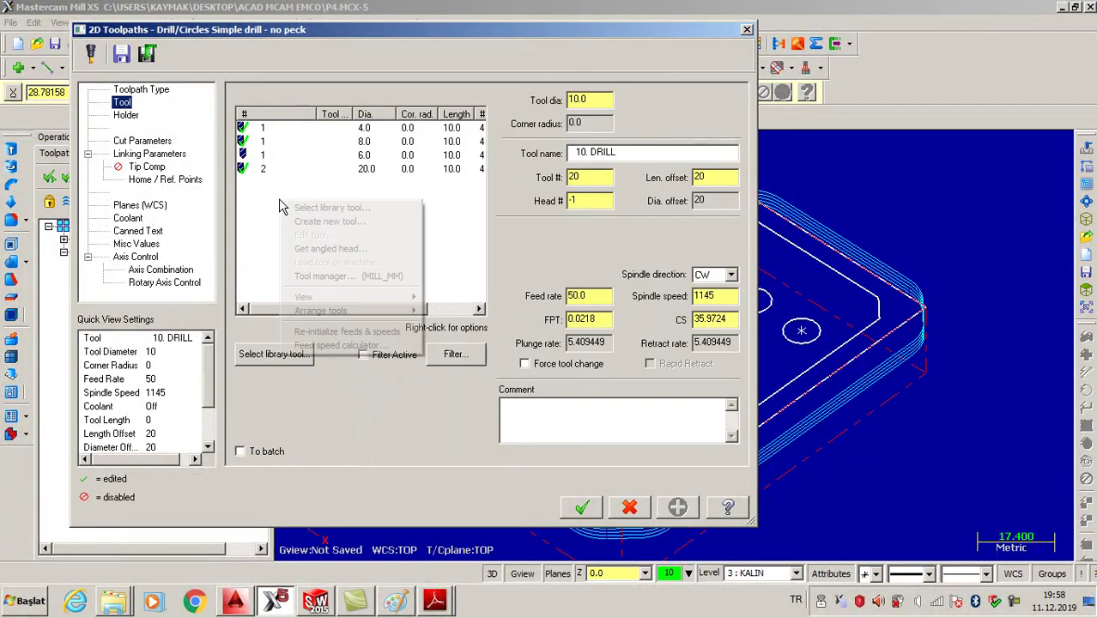
left_click(352, 221)
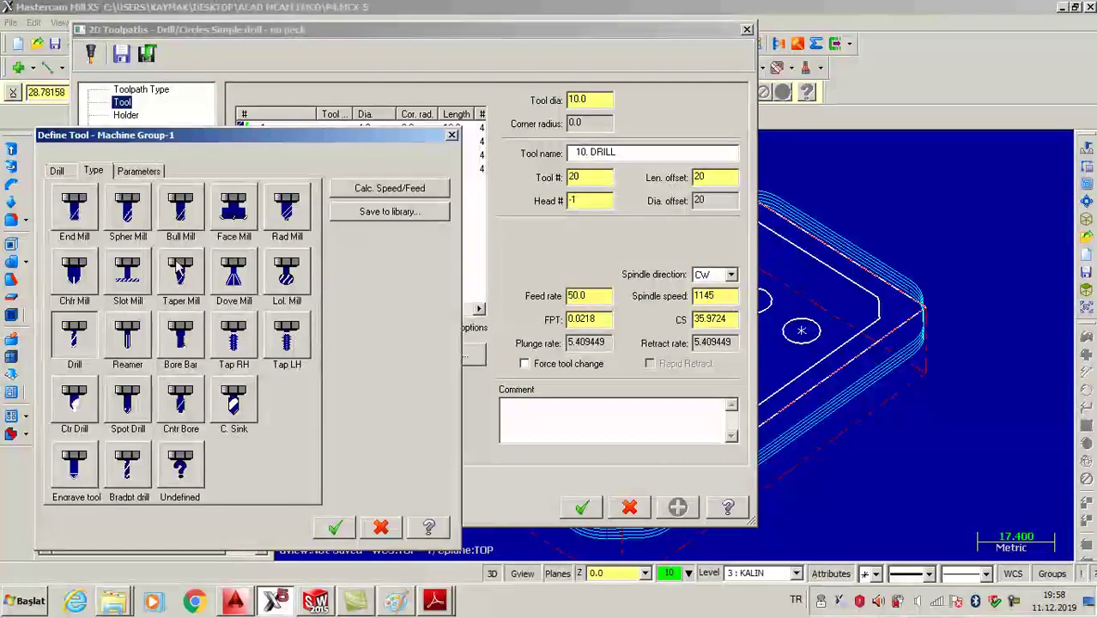
left_click(72, 345)
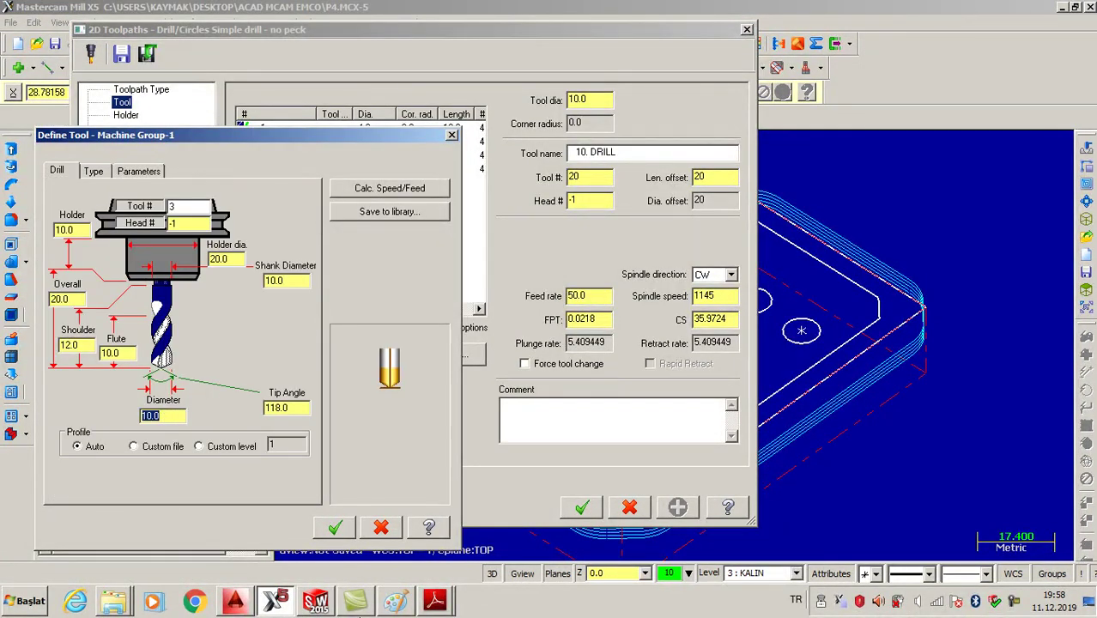
Check the Ø8.5 hole size on the uyg14.PDF drawing, then return to Mastercam.
left_click(434, 600)
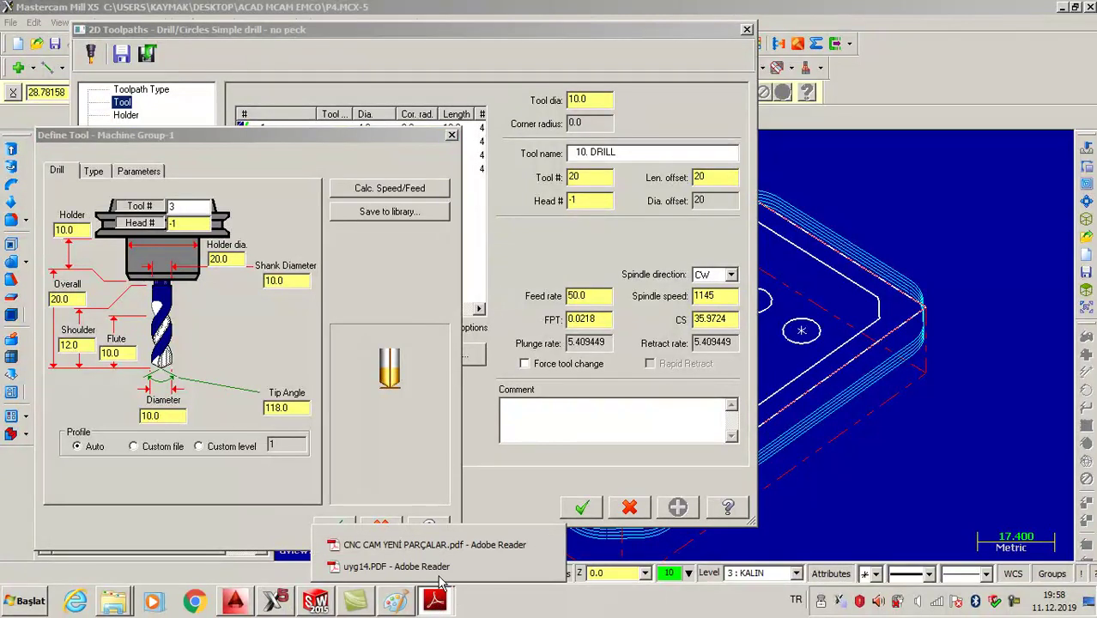
left_click(544, 570)
scroll(683, 212, "up", 5)
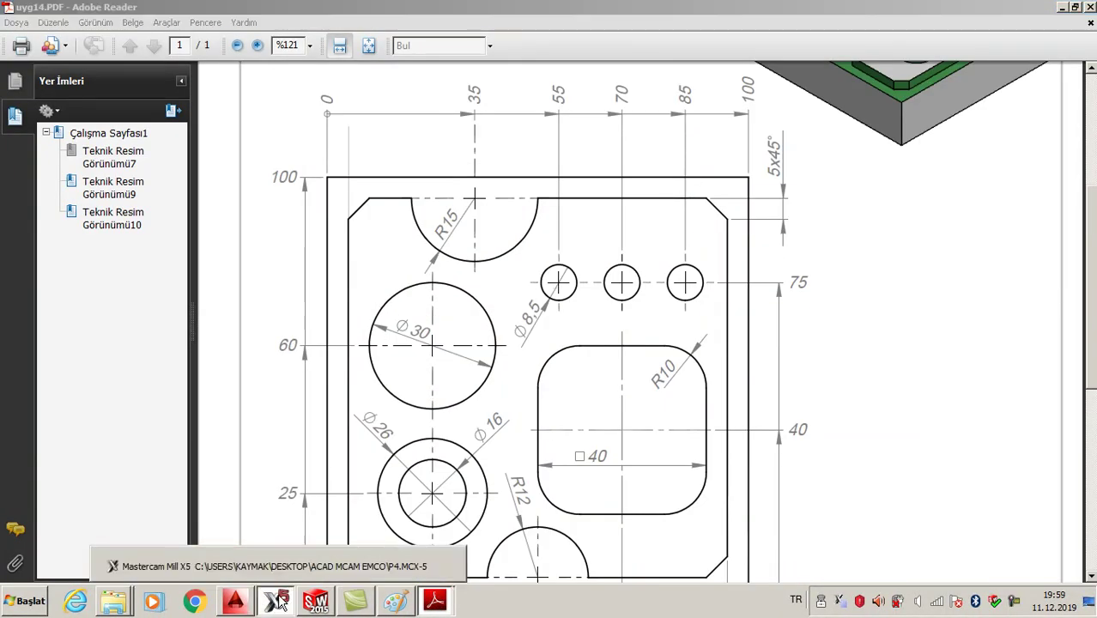
left_click(277, 601)
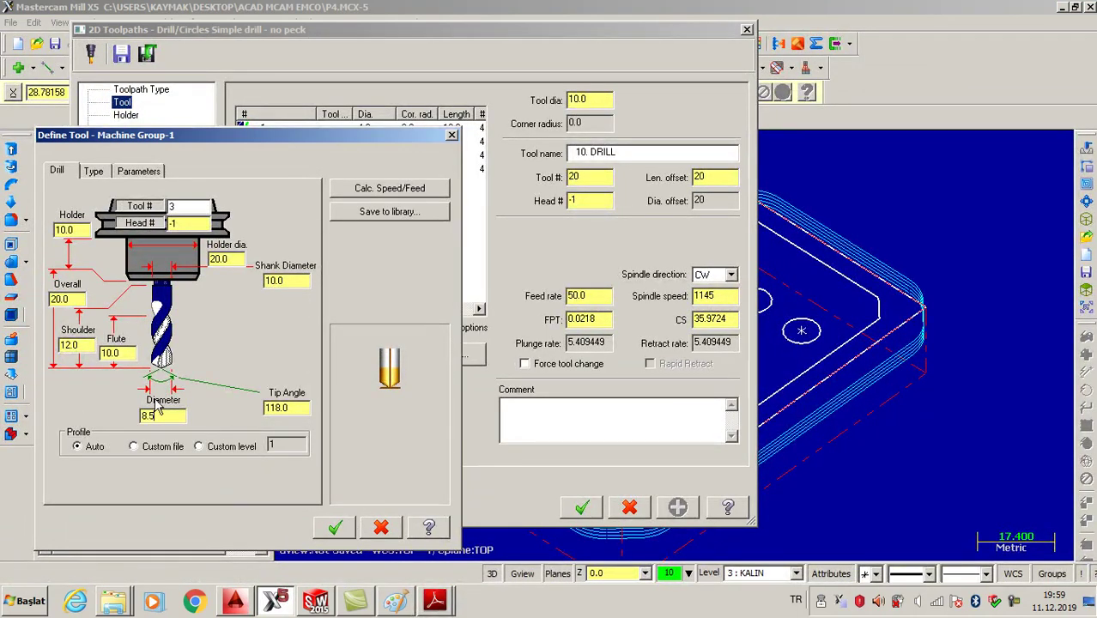
Define the 8.5 mm drill with flute 40, shoulder 50 and overall length 60.
left_click(128, 353)
type("40")
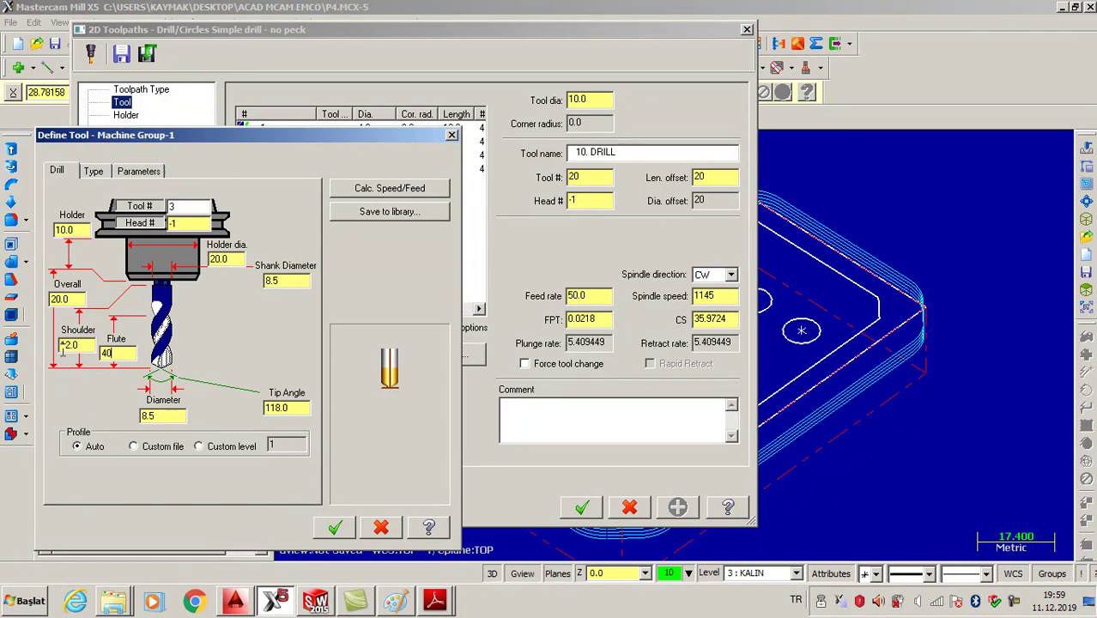
left_click(78, 345)
type("50")
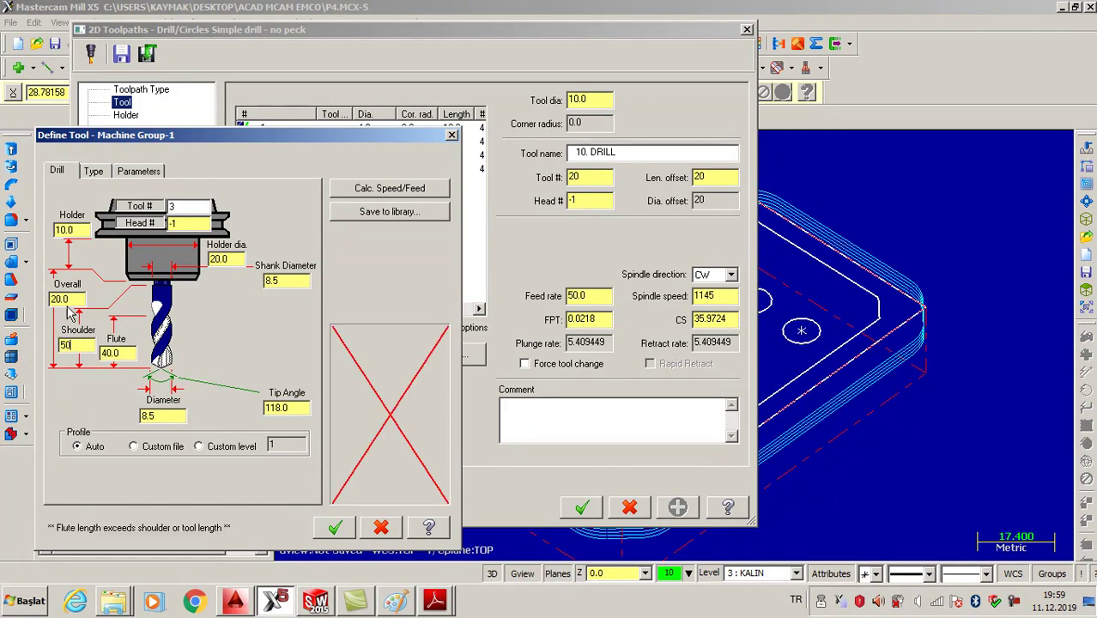
left_click(65, 299)
type("60")
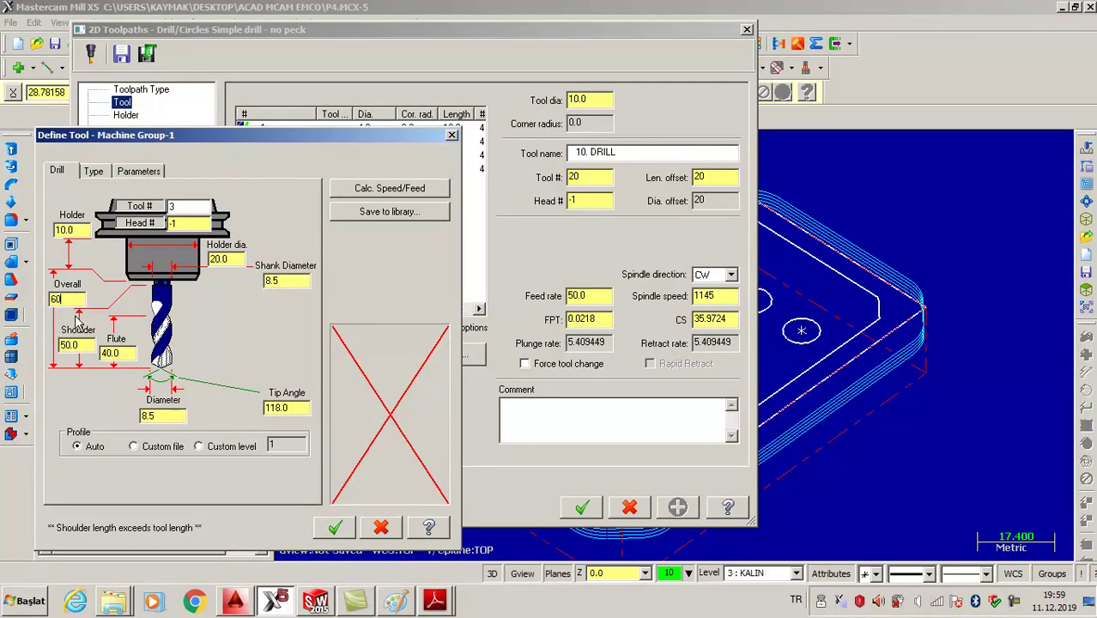
left_click(336, 523)
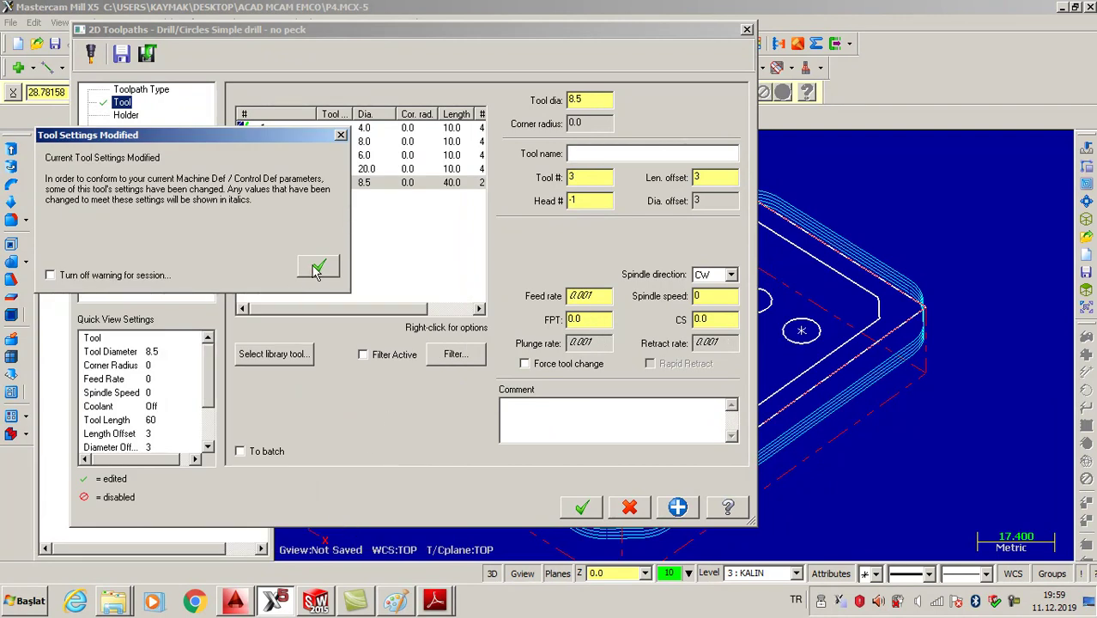
left_click(314, 268)
Enable clearance, set depth -20, turn on tip compensation and create the drill operation.
left_click(152, 154)
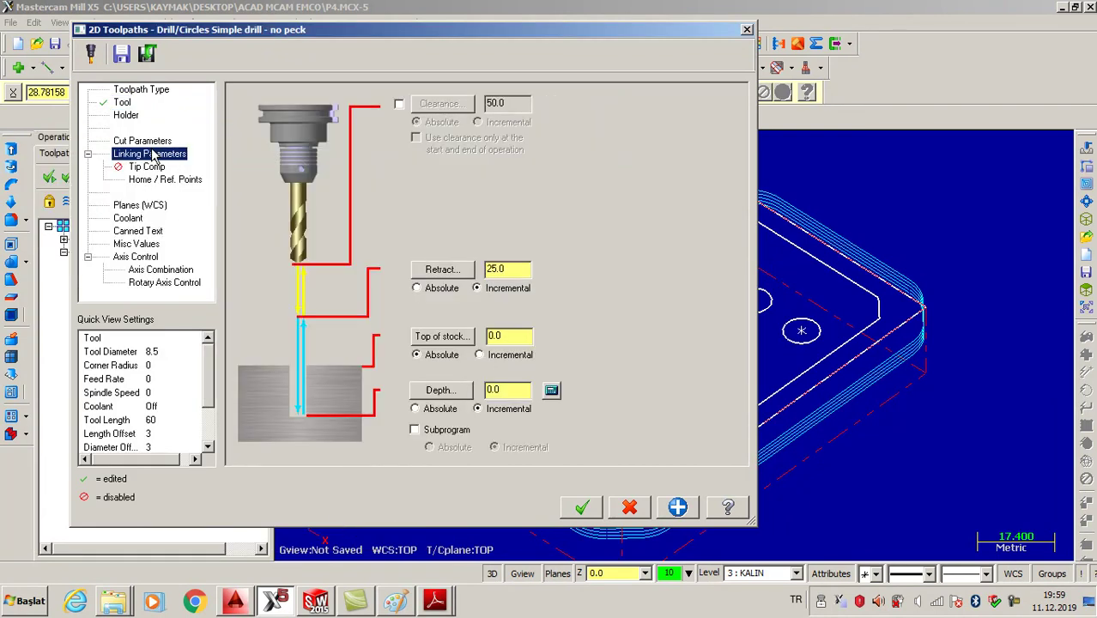
left_click(398, 104)
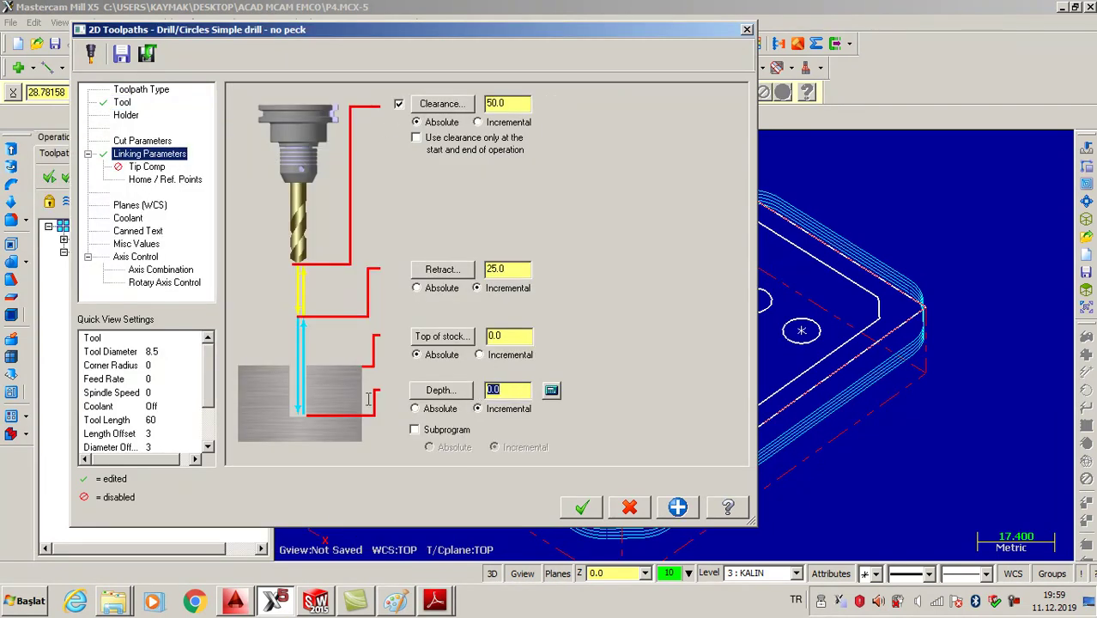
type("-20")
left_click(148, 167)
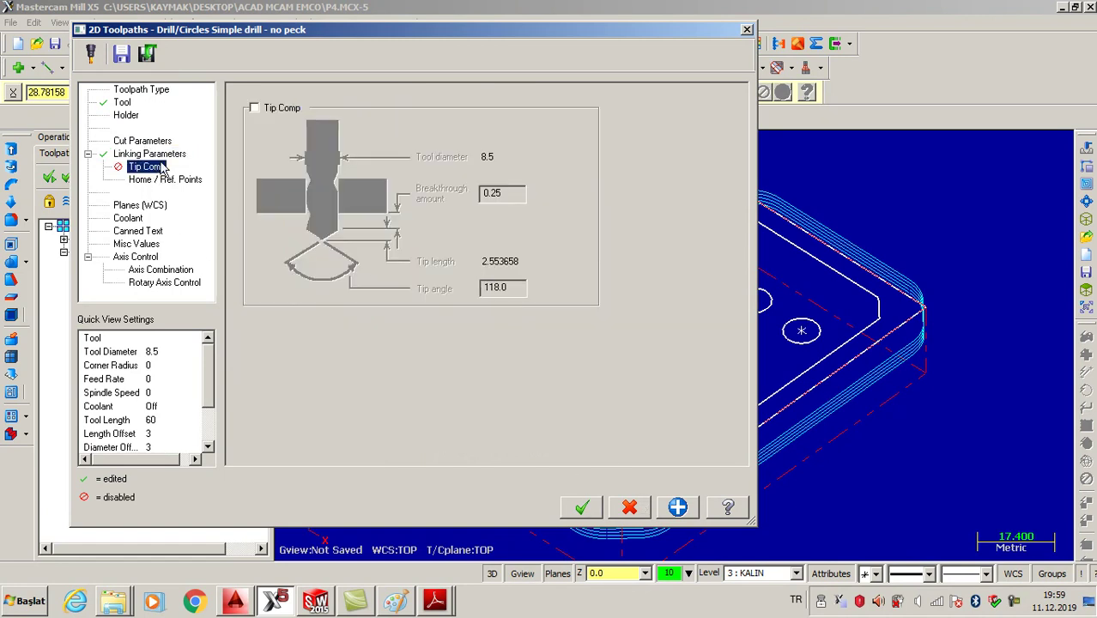
left_click(255, 108)
left_click(582, 507)
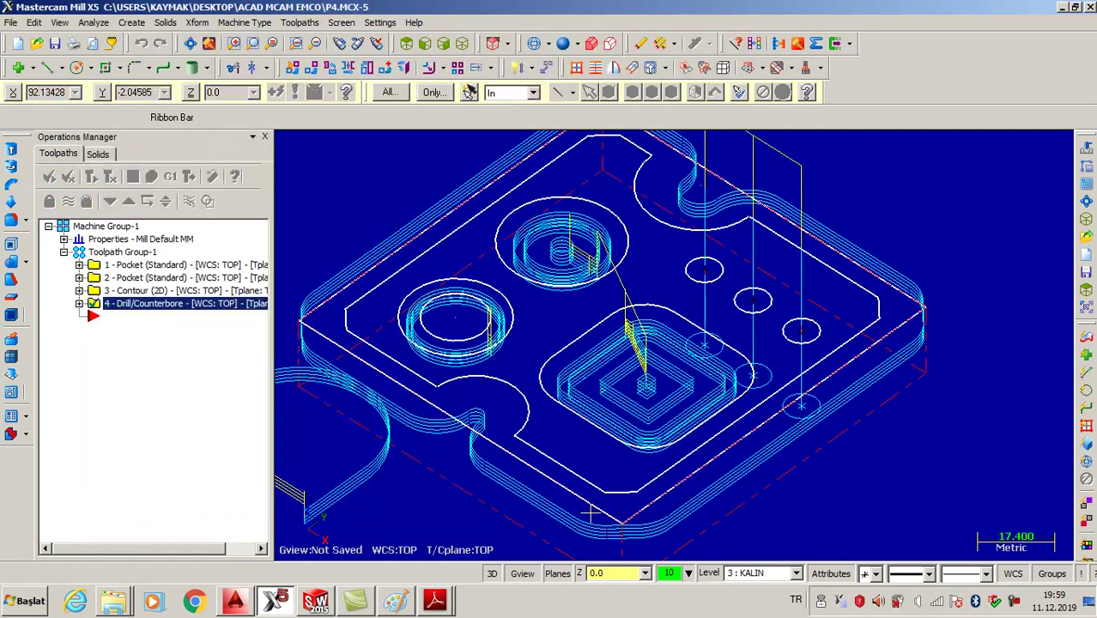
Select all four operations and run the Verify machining simulation.
left_click(49, 175)
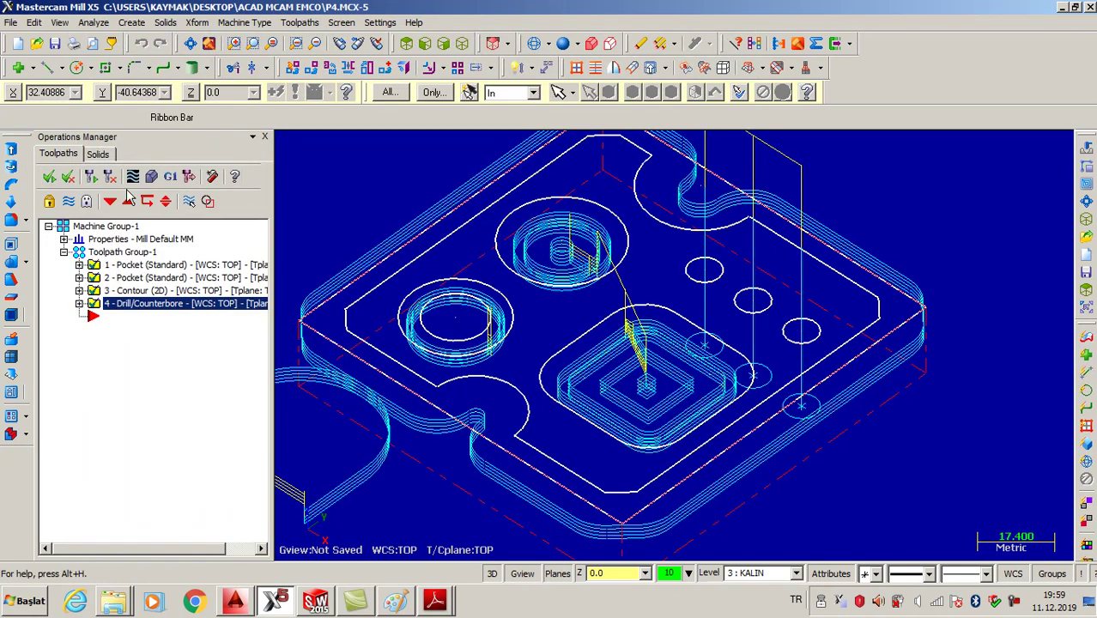
left_click(151, 176)
left_click(95, 86)
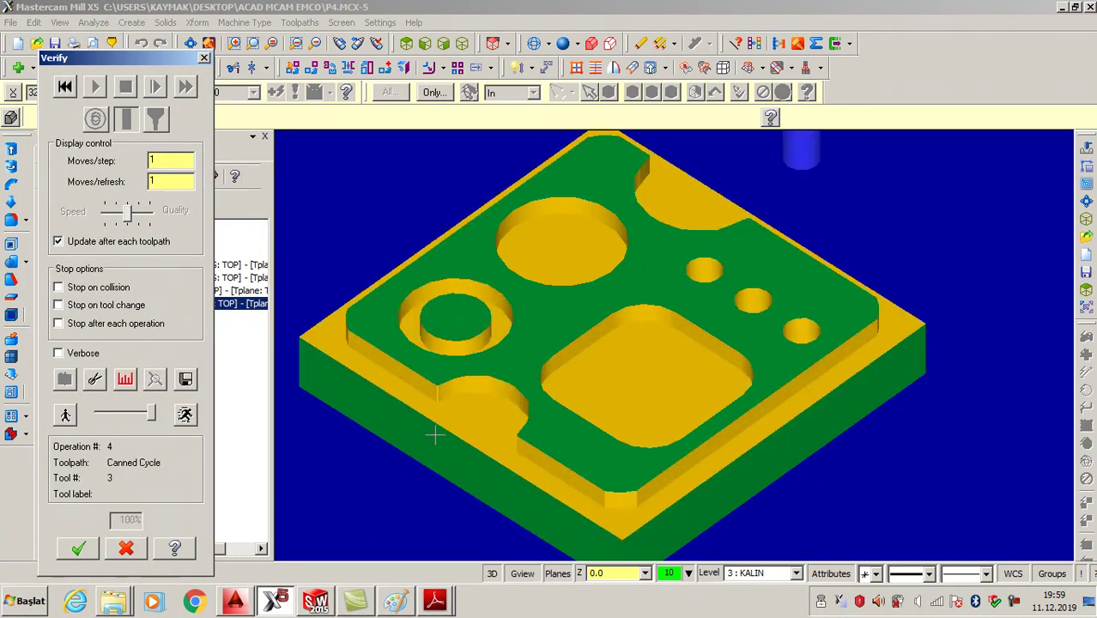
middle_click_drag(372, 461, 346, 311)
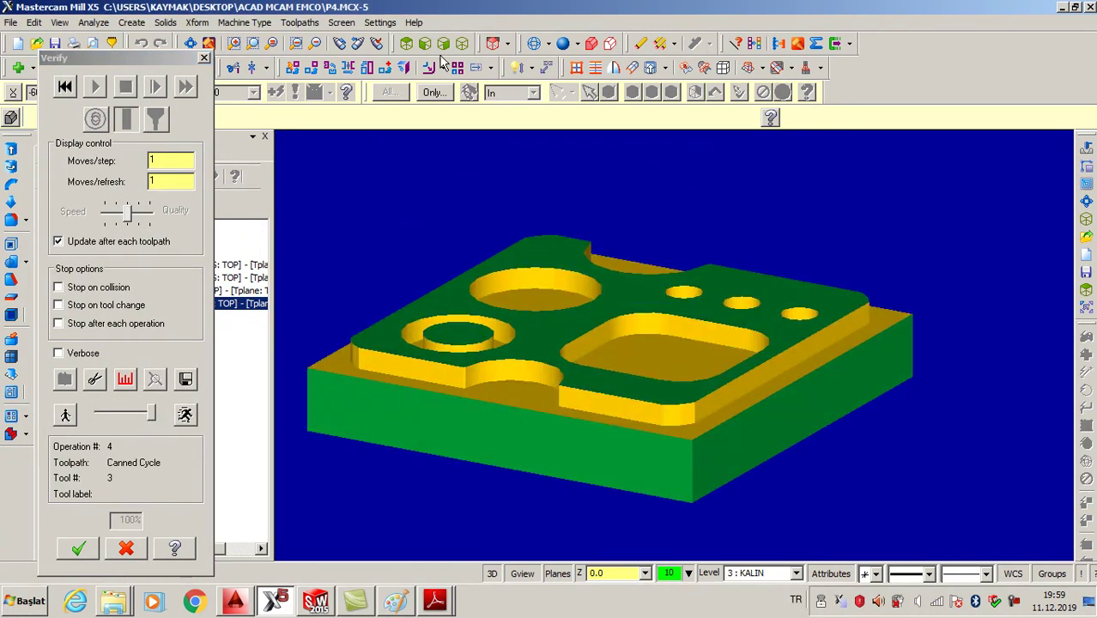
left_click(461, 43)
left_click(79, 547)
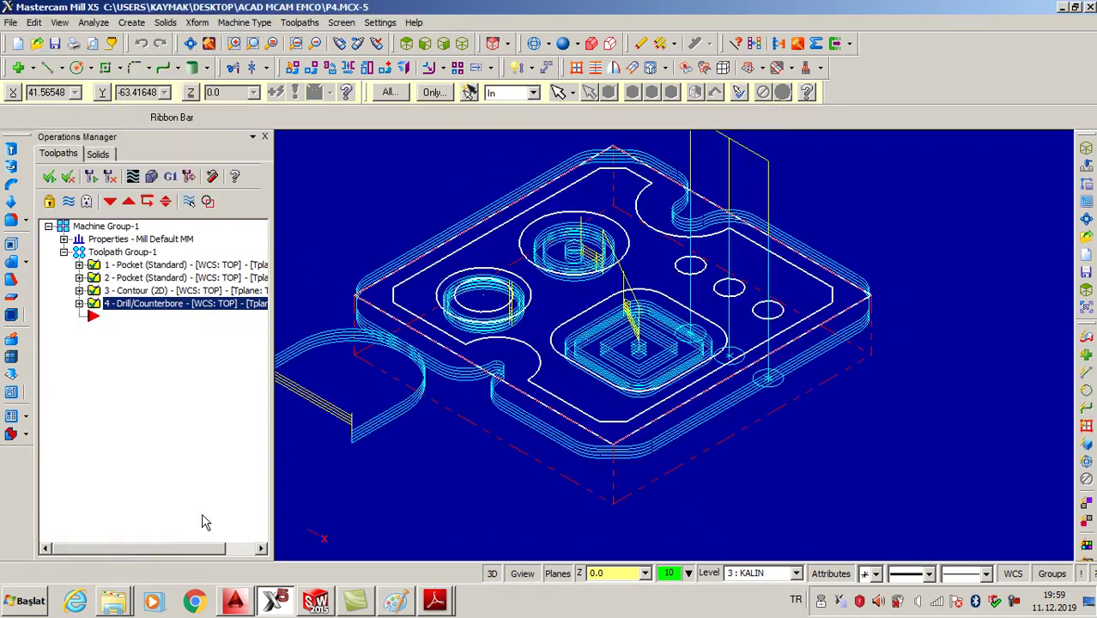
In AutoCAD, erase the 26-16=10/2=5 calculation note.
left_click(235, 600)
left_click(205, 173)
left_click(678, 391)
key("Delete")
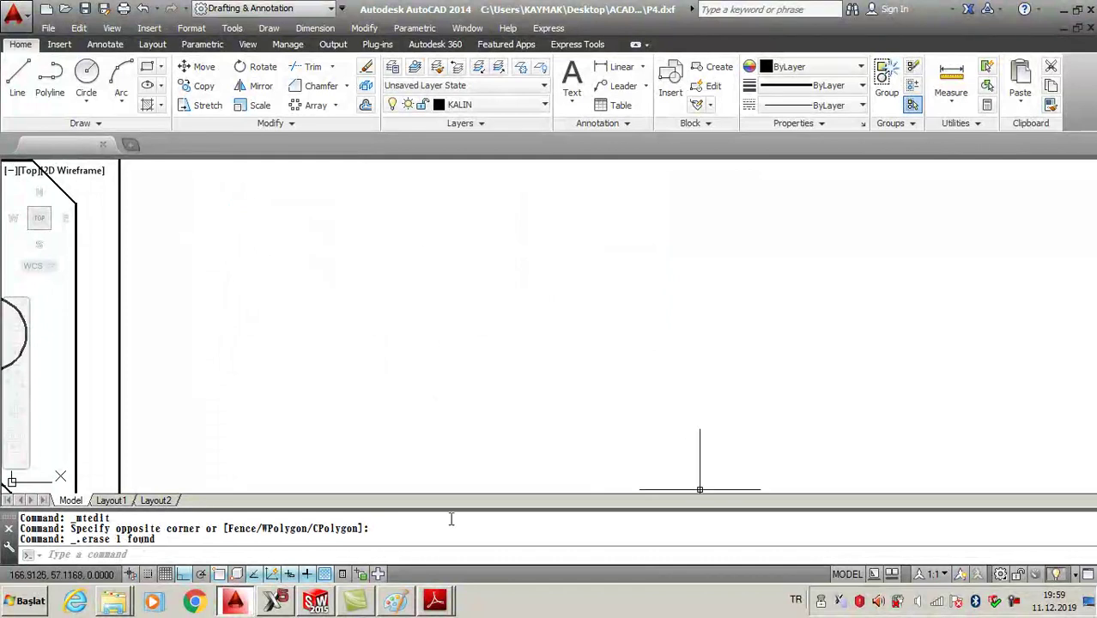
left_click(572, 79)
Place an MTEXT box and enter the lines T1=, T2 and T3.
left_click(264, 184)
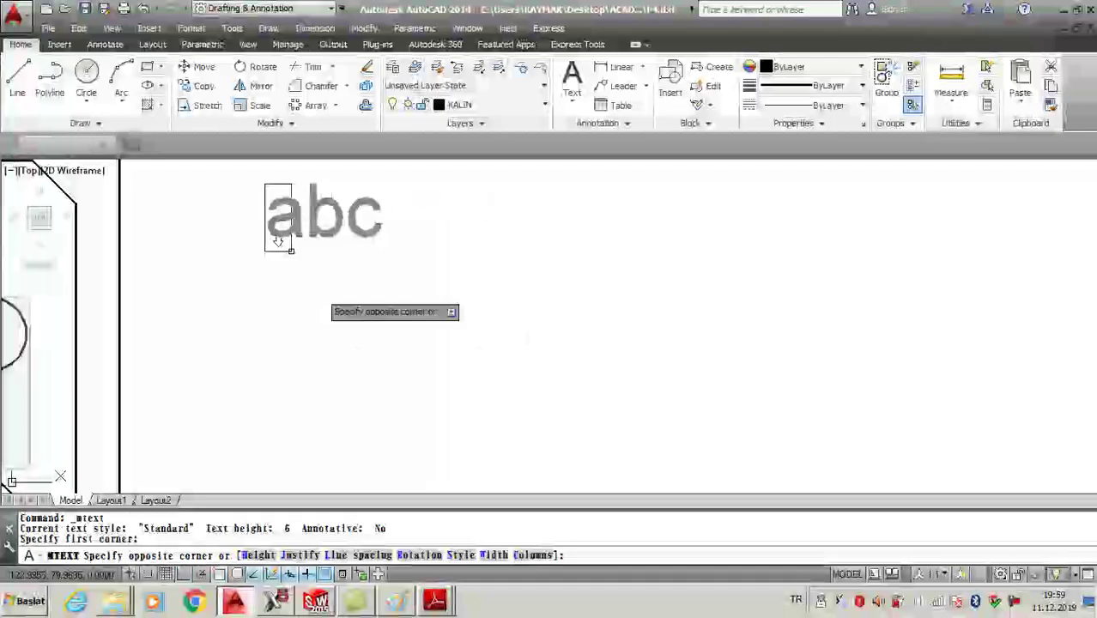
left_click(508, 447)
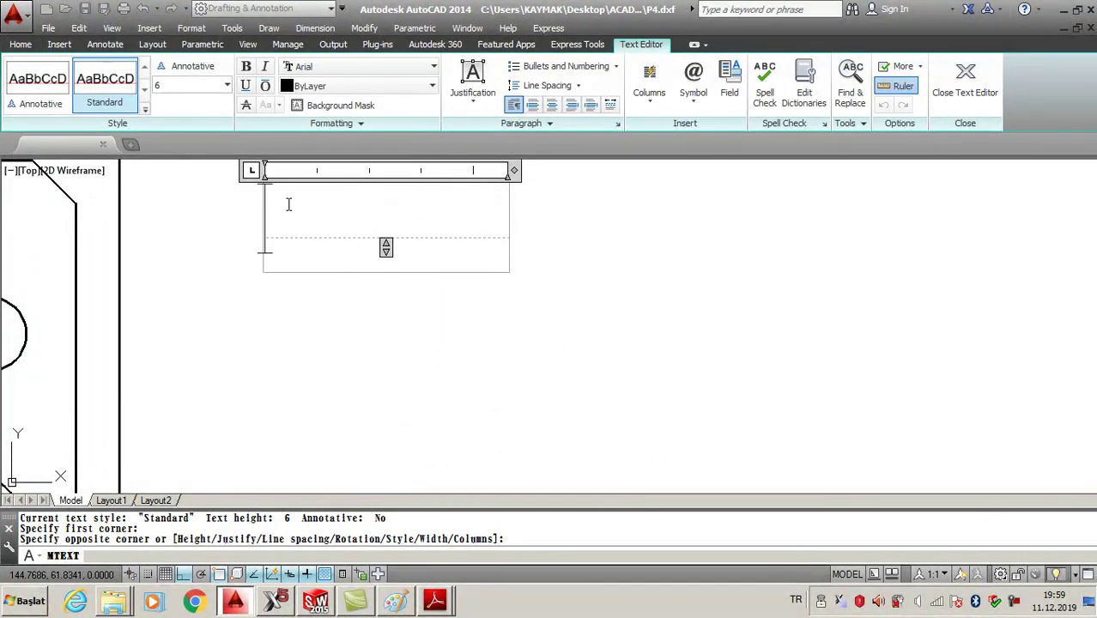
type("T1")
key("Return")
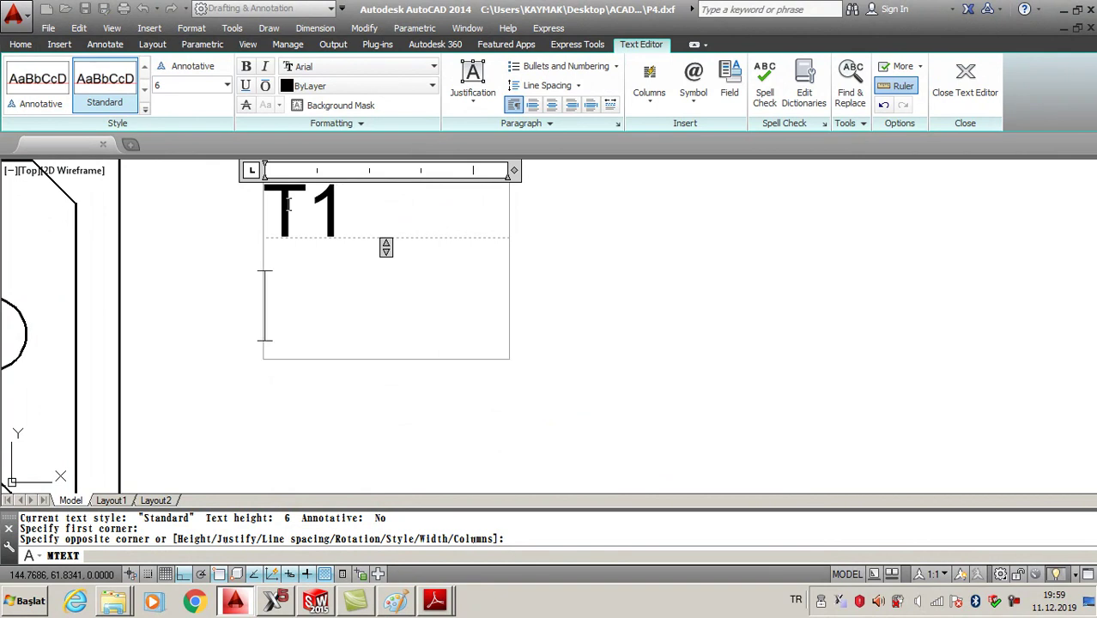
type("T2")
key("Return")
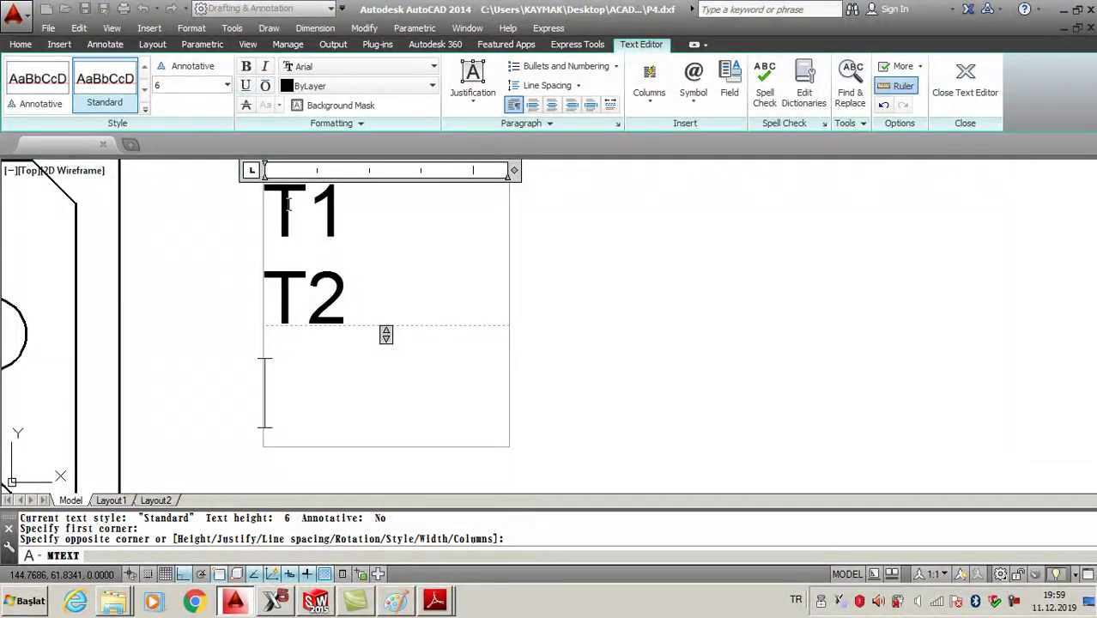
type("T3")
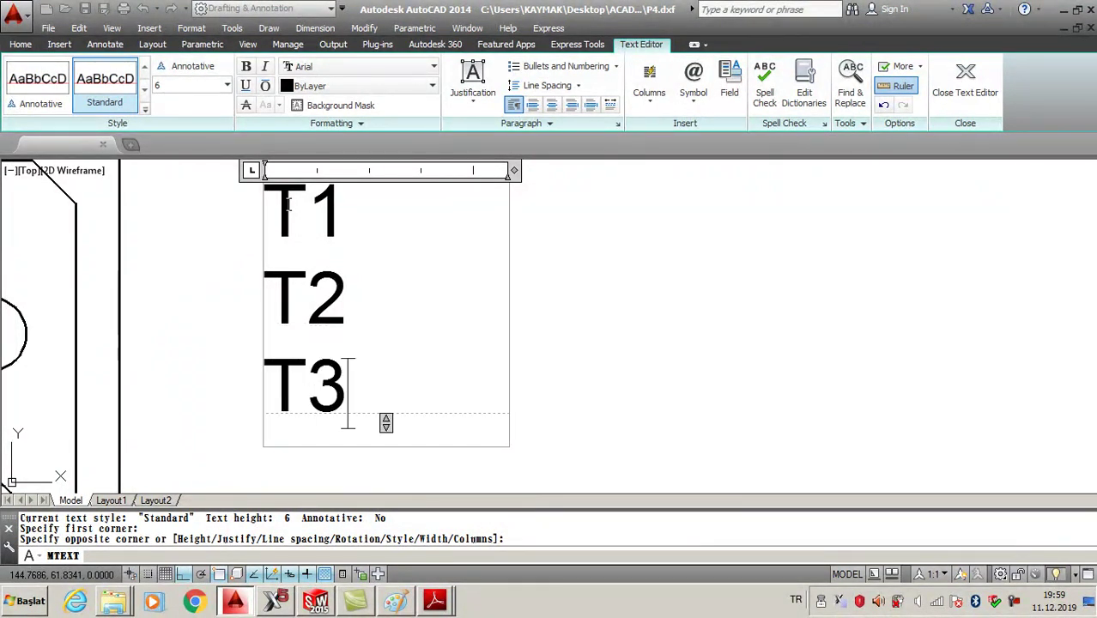
left_click(388, 206)
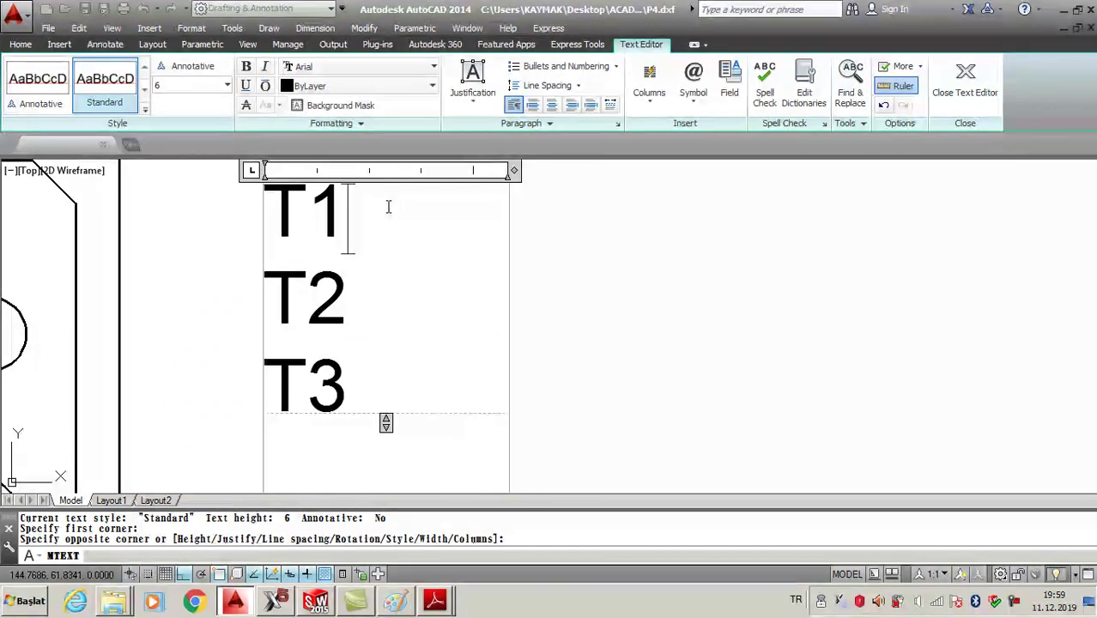
type("=ÇAP")
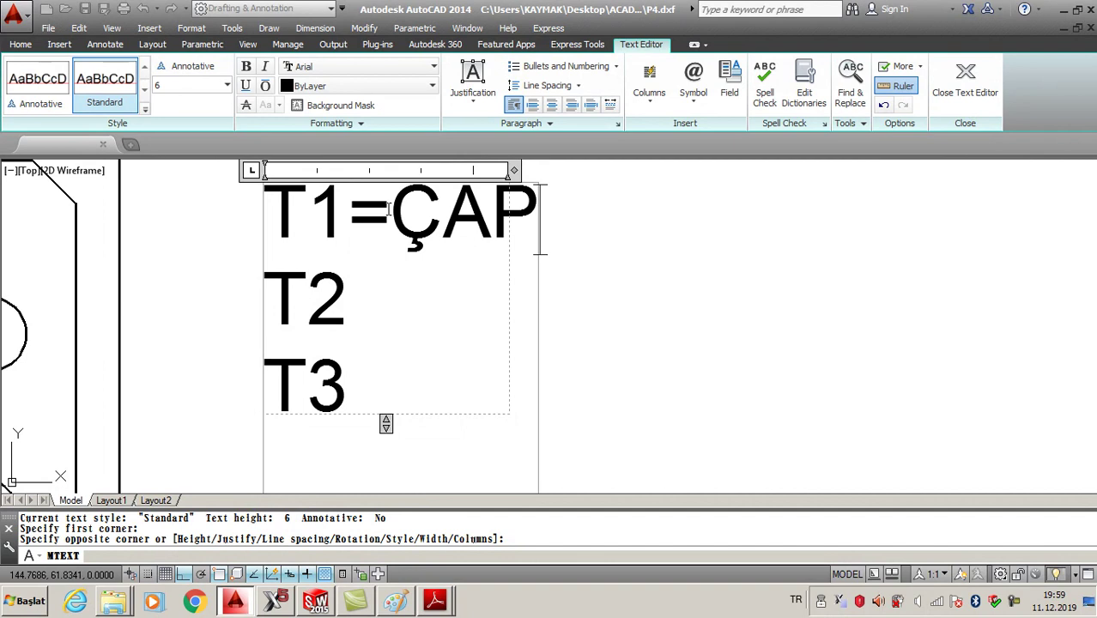
key("BackSpace")
key("BackSpace")
key("BackSpace")
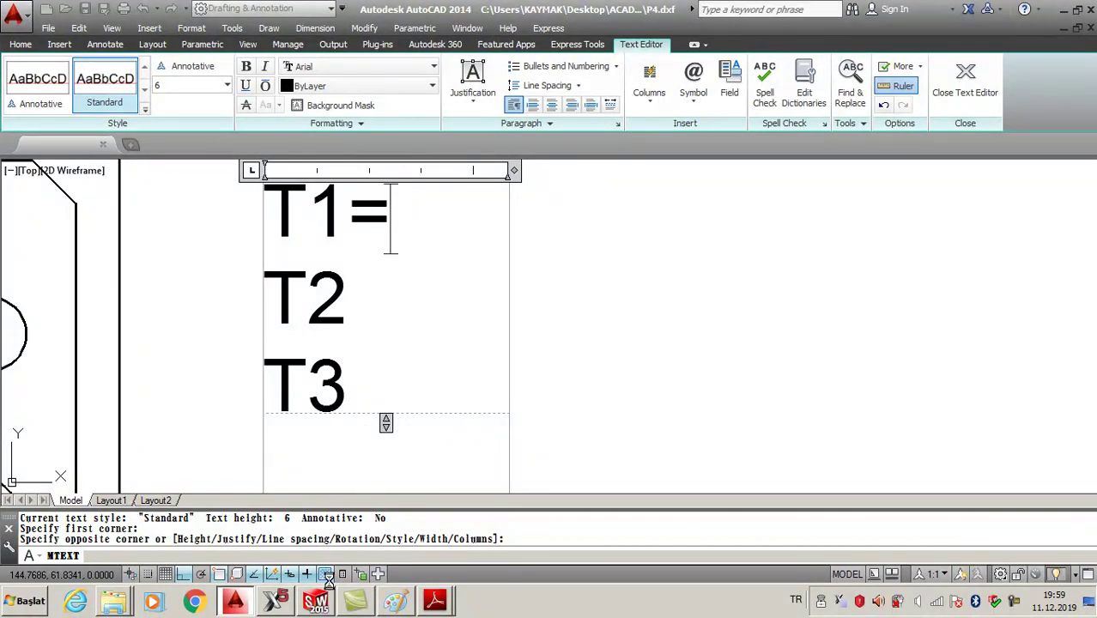
In Mastercam, expand pocket operations 1 and 2 to see their tools.
left_click(276, 602)
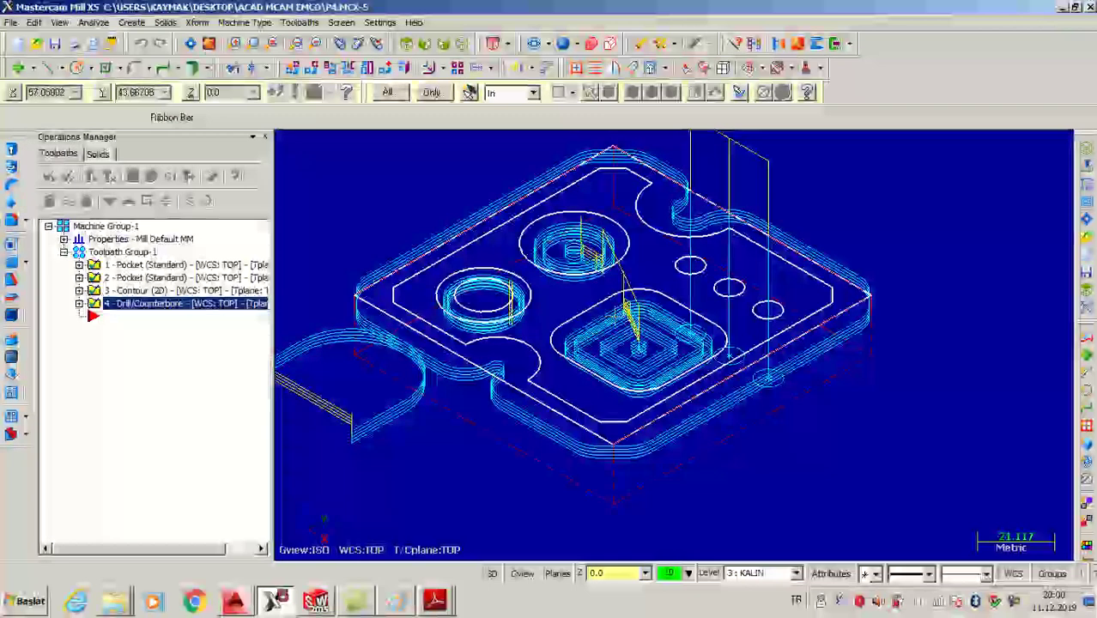
left_click(79, 265)
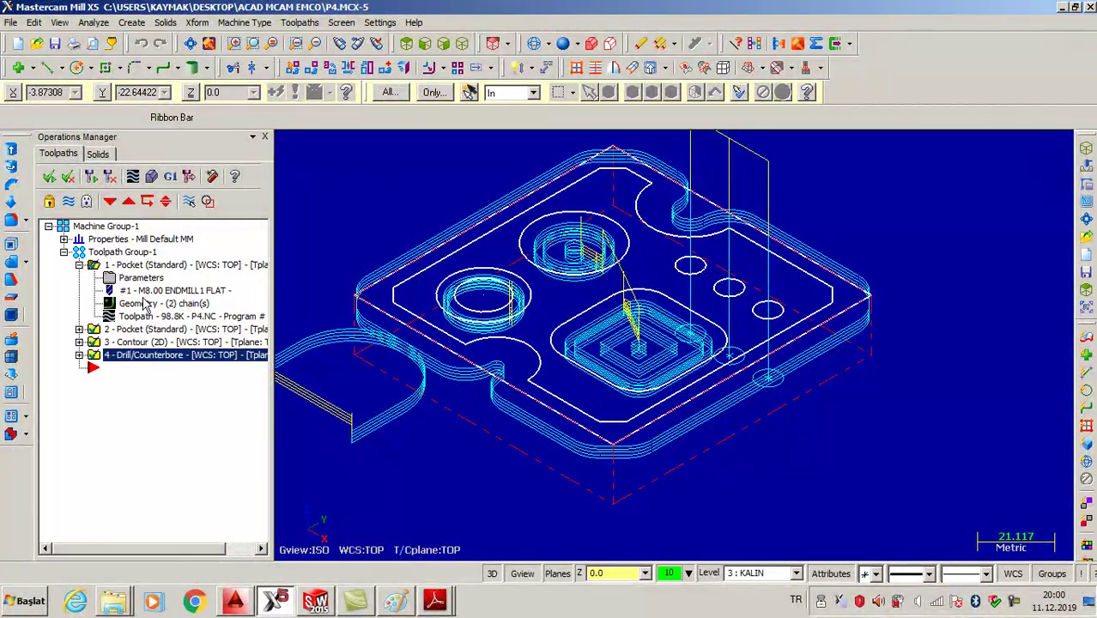
left_click(79, 329)
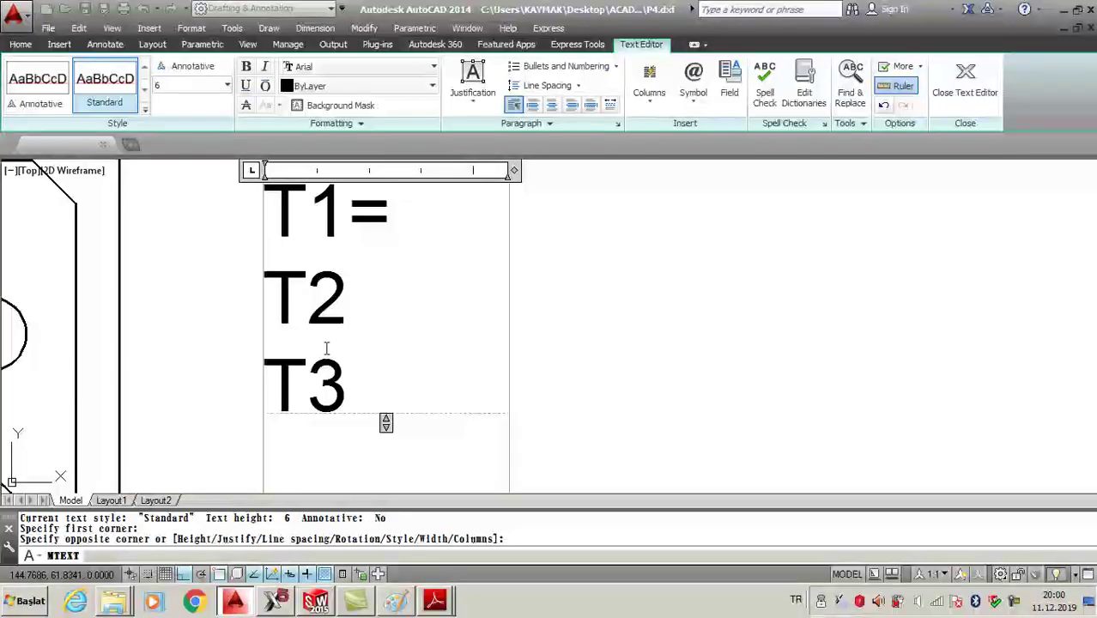
Fill in T1=8mm and T2=4 mm in the tool note.
type("8")
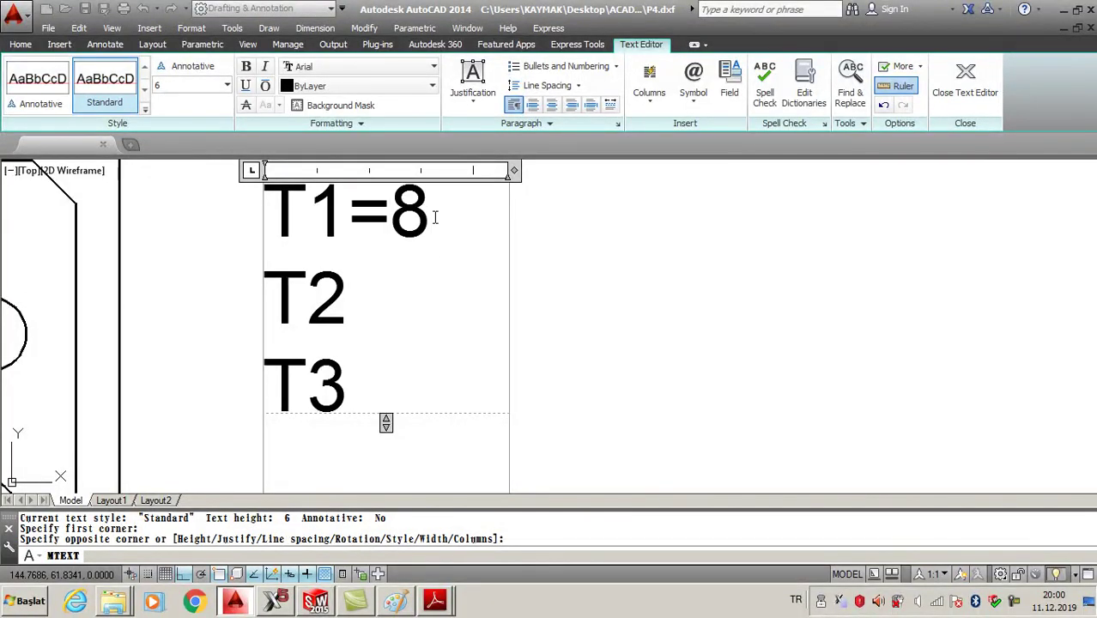
type("mm")
left_click(391, 282)
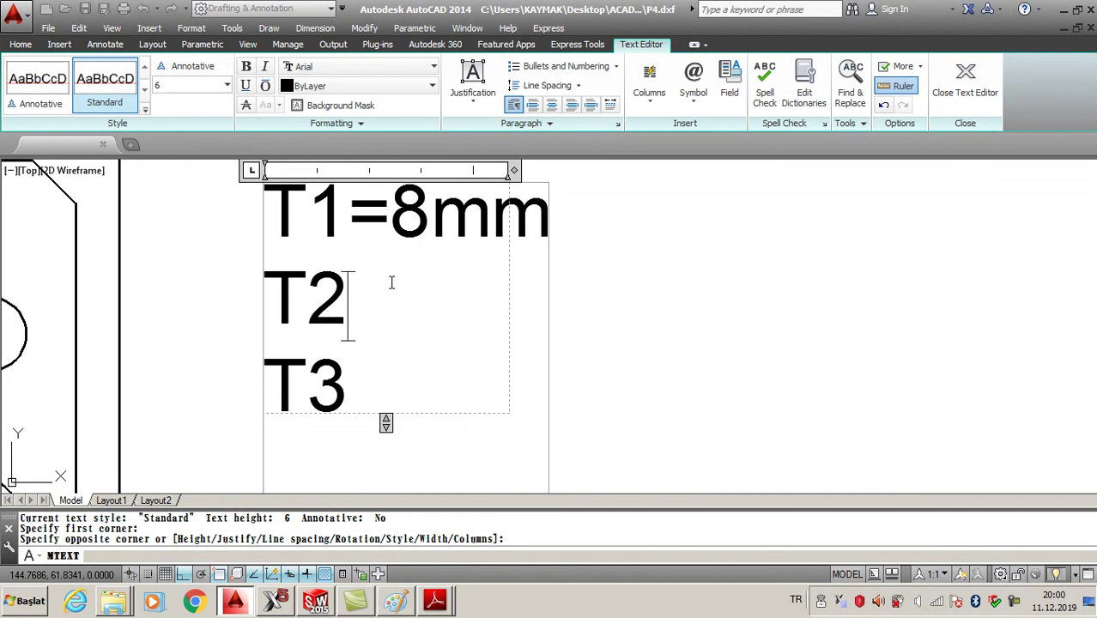
type("=")
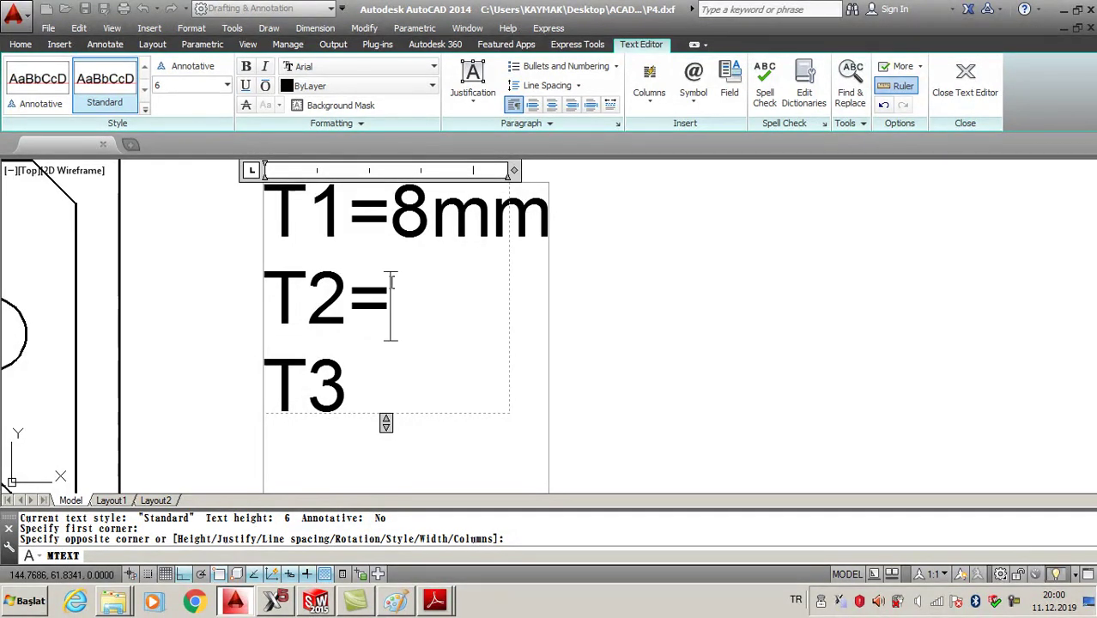
type("4 mm")
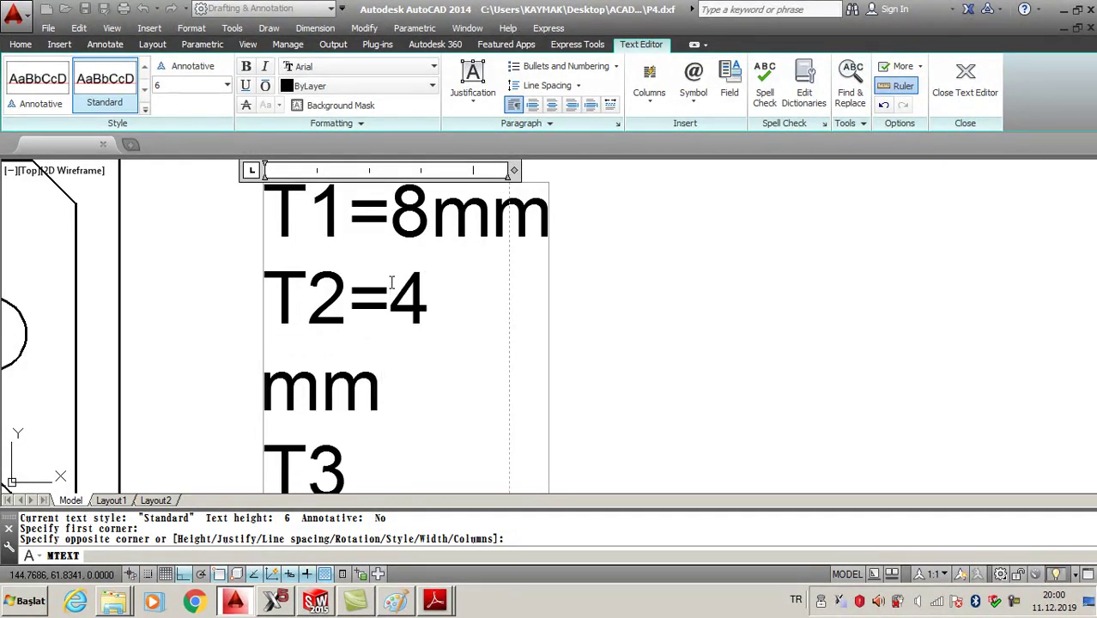
key("BackSpace")
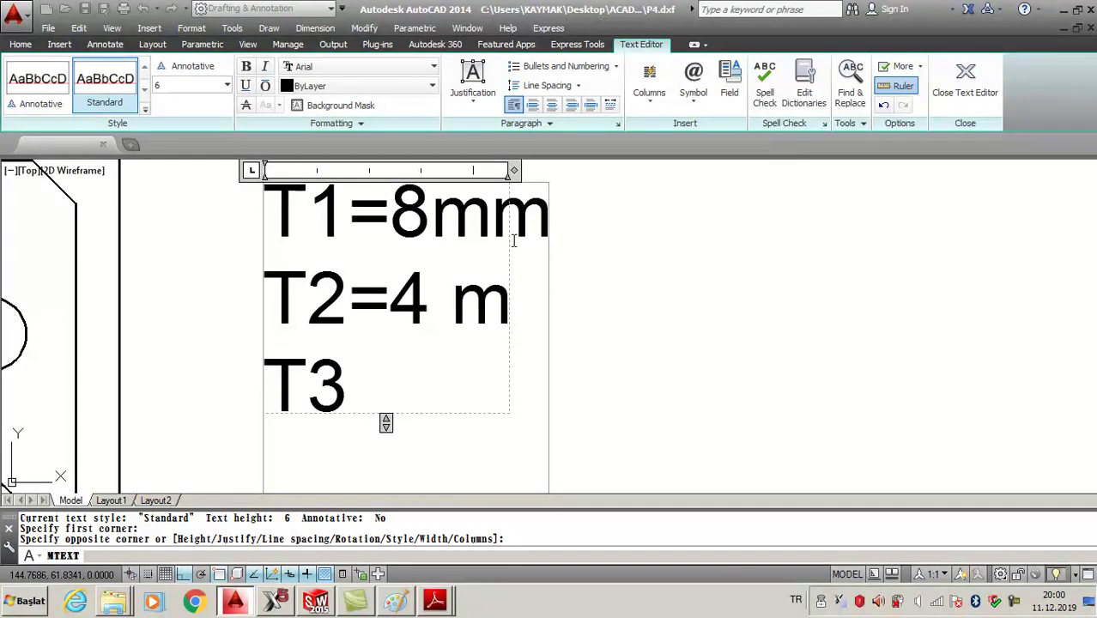
left_click(564, 272)
Widen the text box, add T3=20mm, and bring Mastercam forward.
left_click(541, 219)
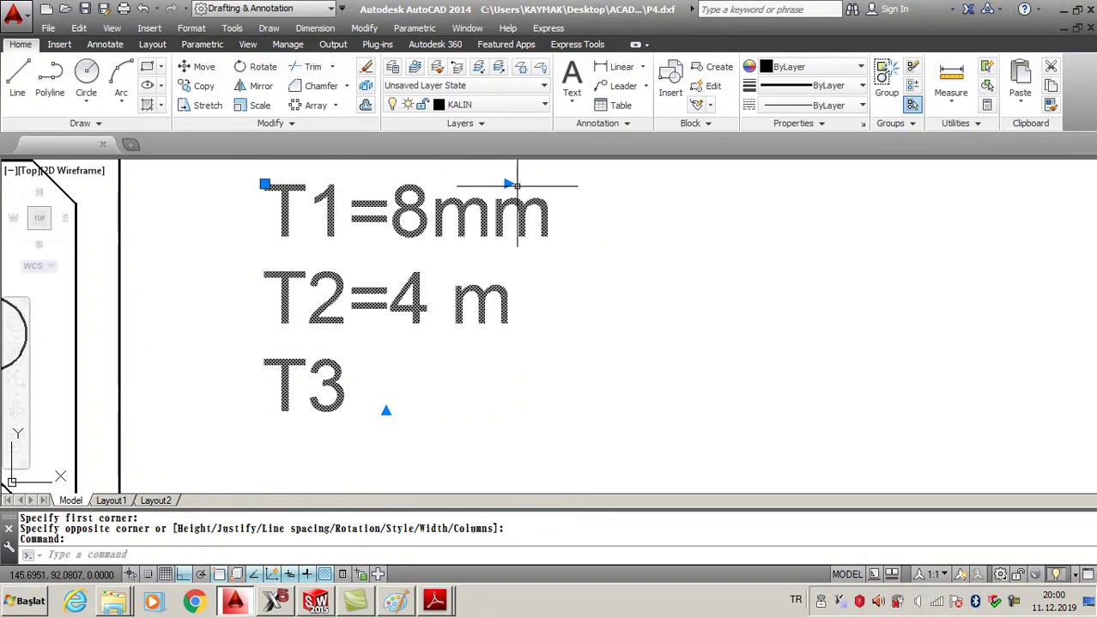
left_click(508, 184)
left_click(717, 296)
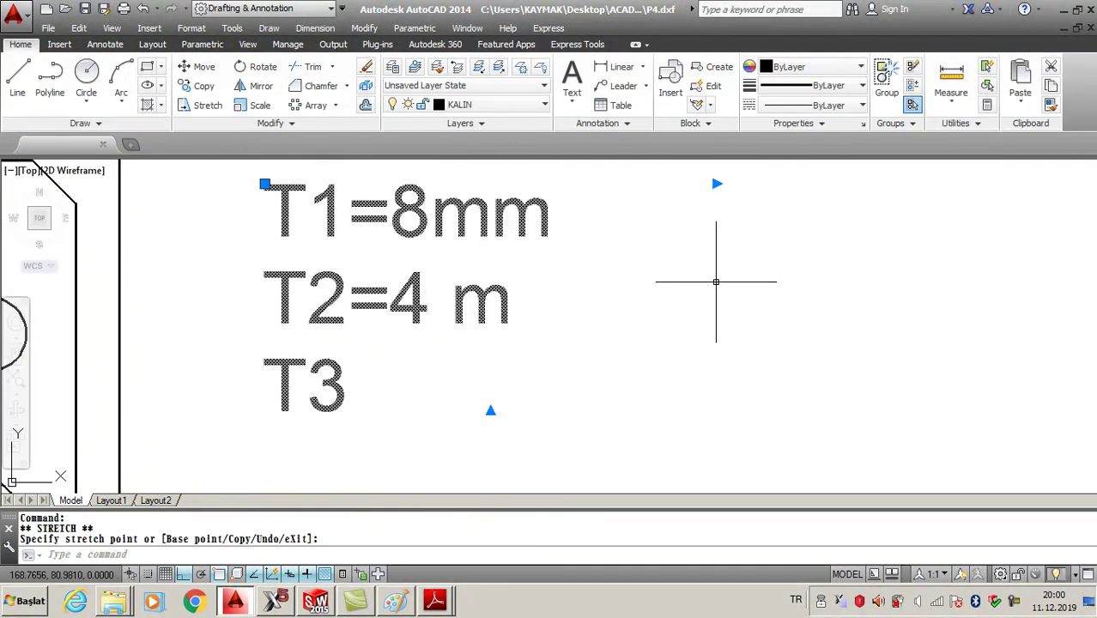
double_click(509, 295)
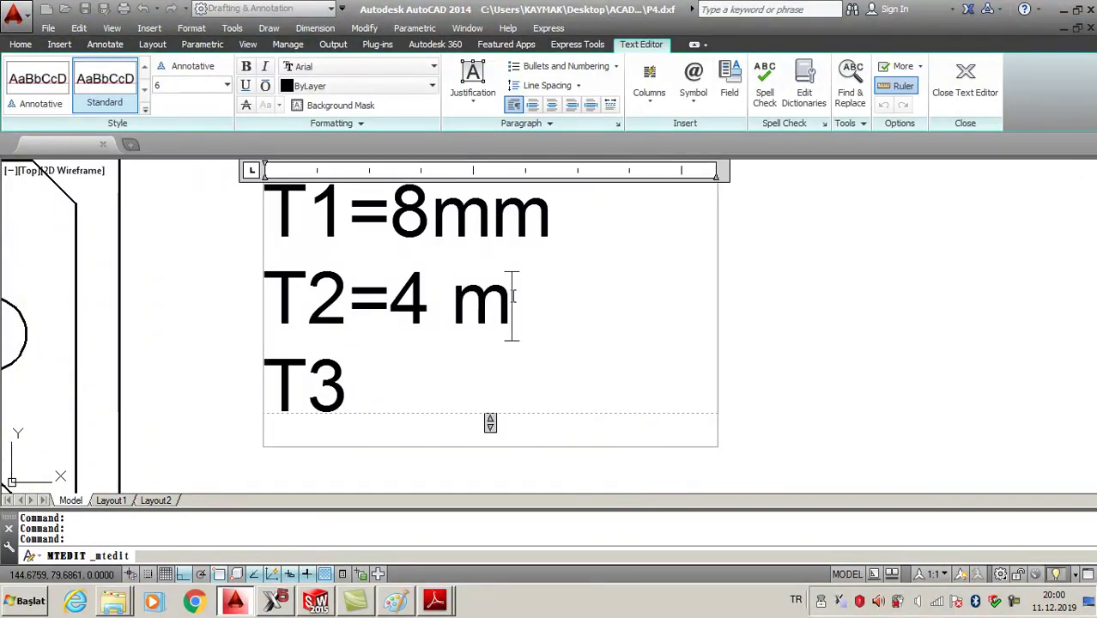
type("m")
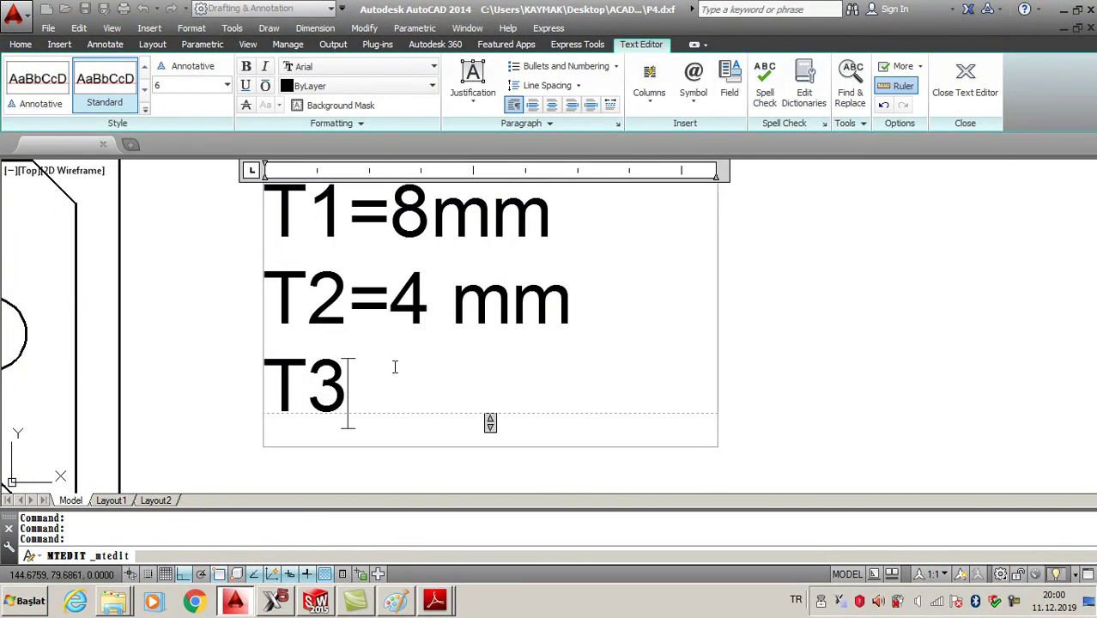
type(" T3=2")
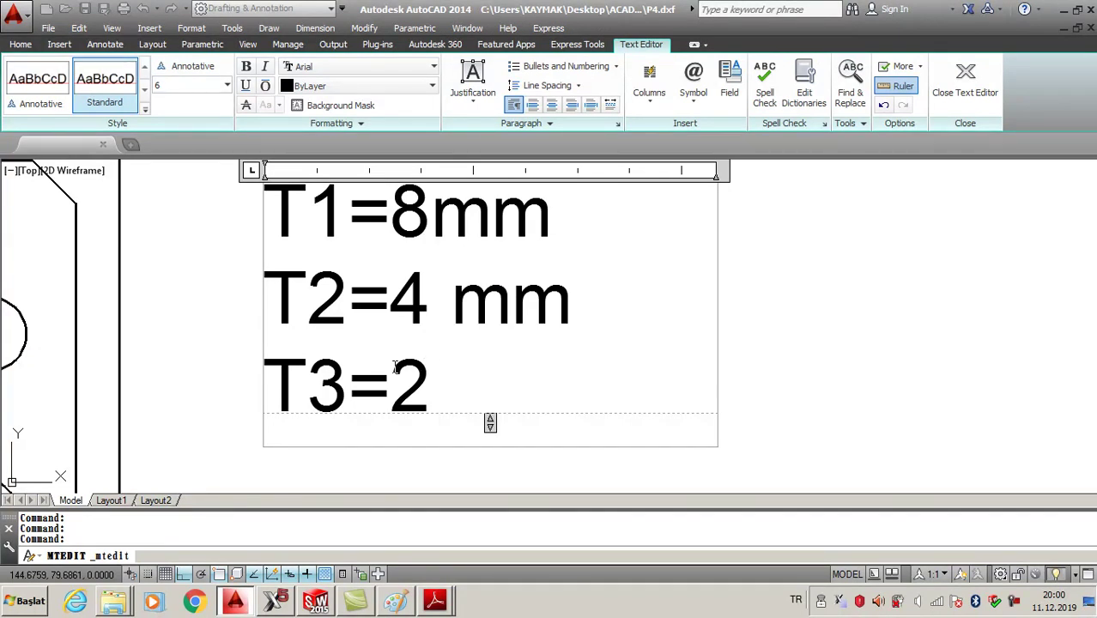
type("0mm")
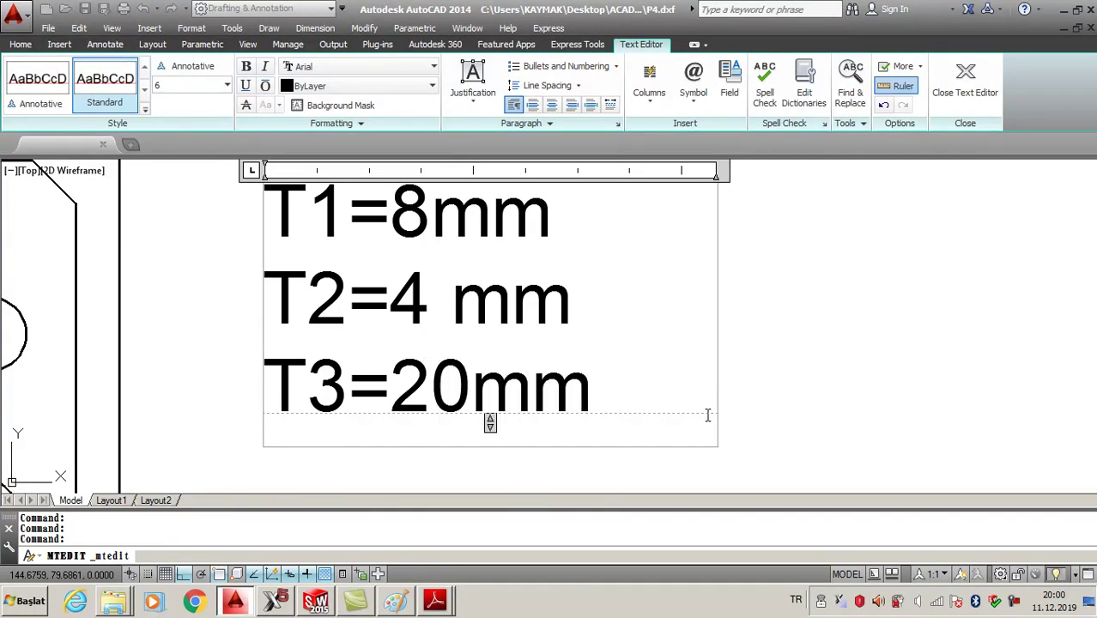
left_click(781, 391)
left_click(276, 601)
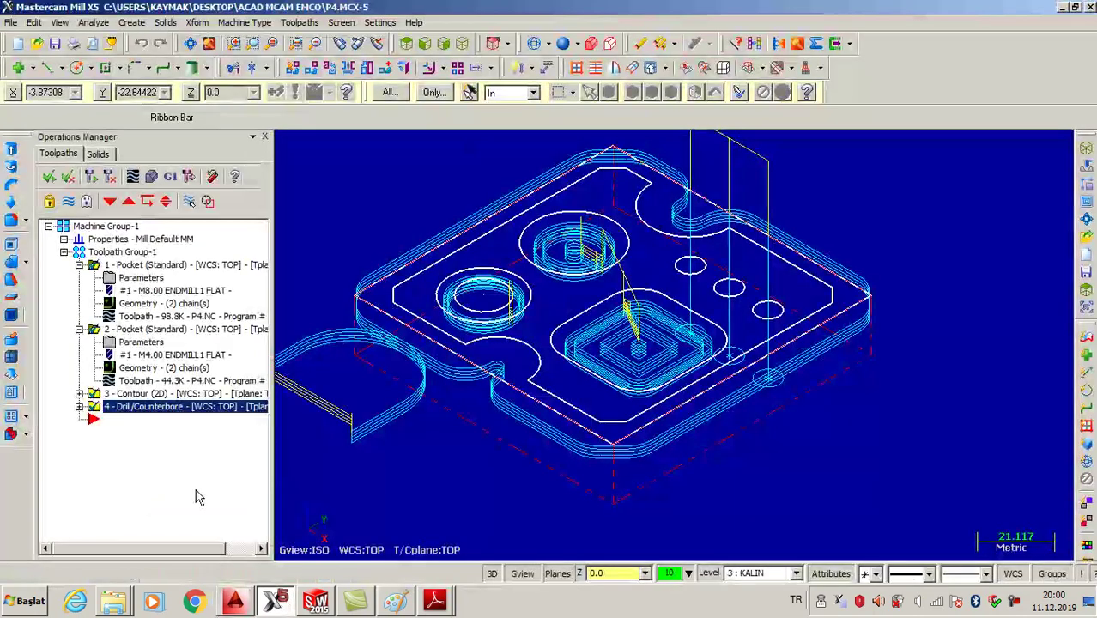
Expand Contour and Drill operations to reveal the 20 mm and 8.5 mm tools, then reopen the AutoCAD note.
left_click(91, 407)
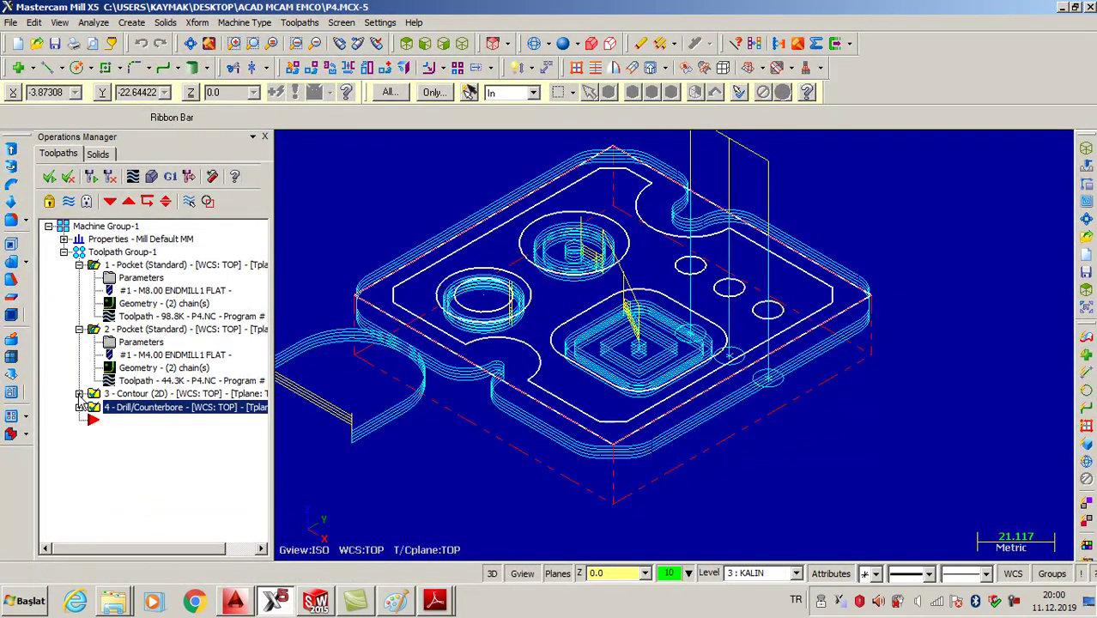
left_click(79, 393)
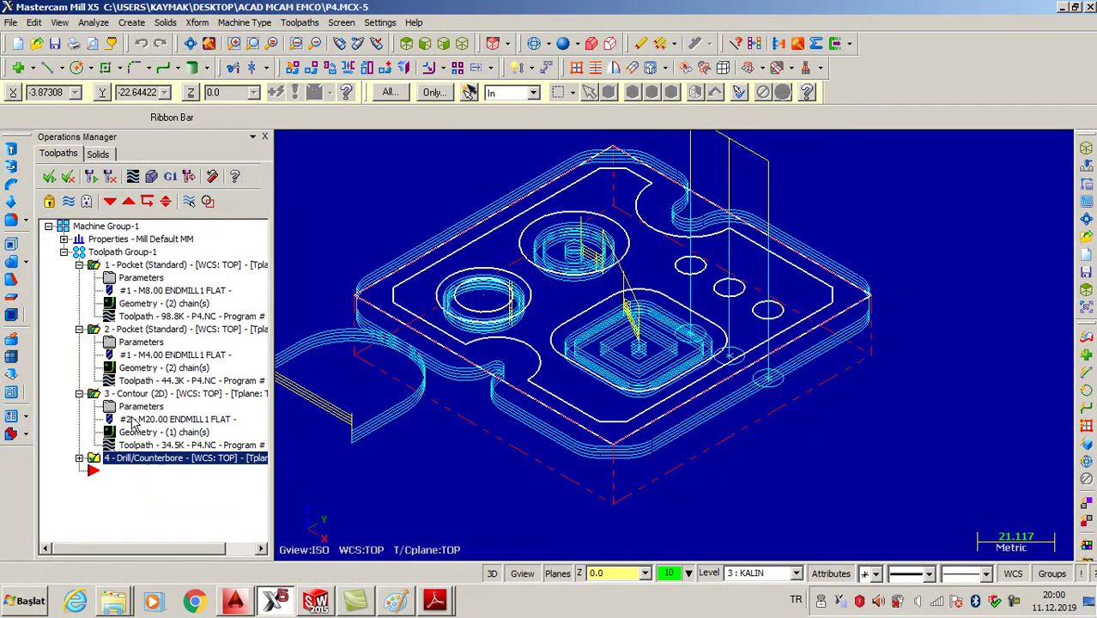
left_click(79, 457)
left_click(235, 601)
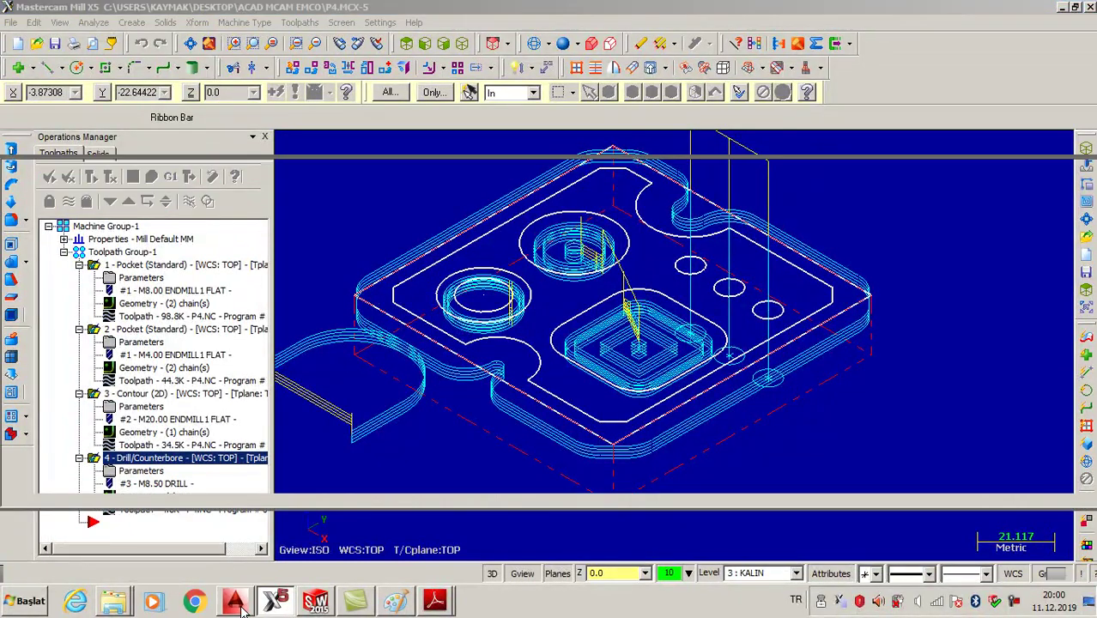
double_click(487, 402)
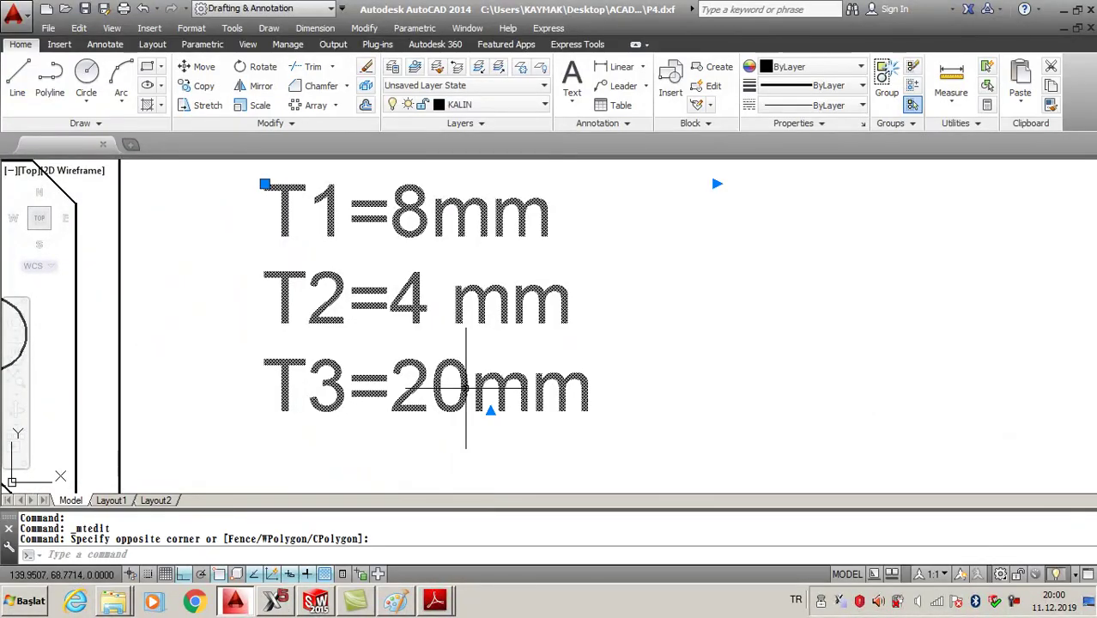
Add 'T4=8.5 mm' below T3=20mm in the tool note, commit it, then show the desktop.
key("Return")
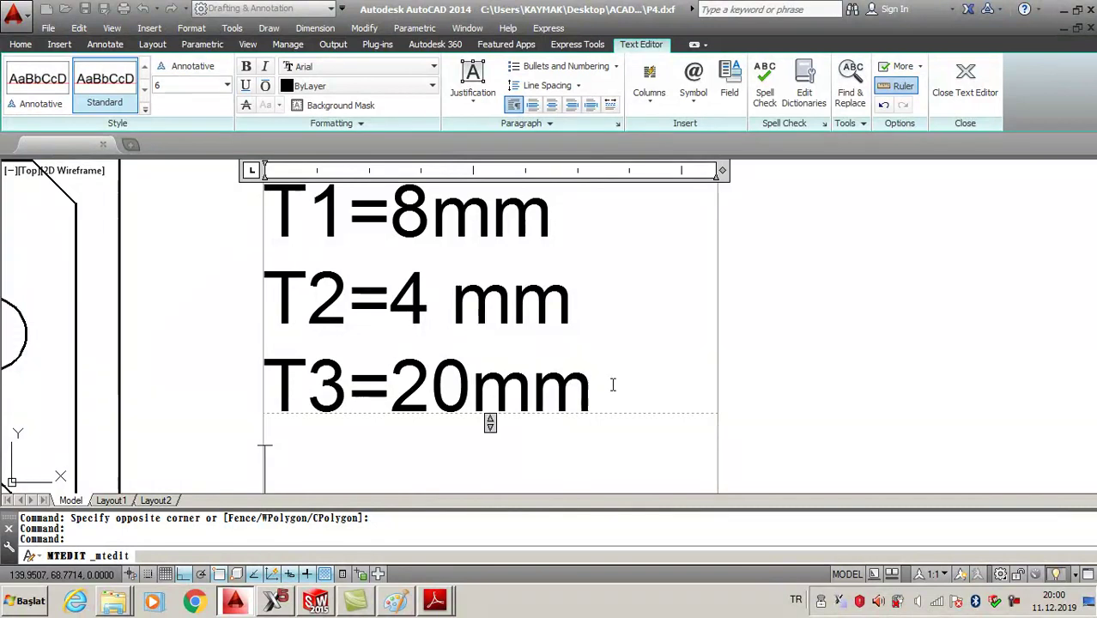
type("t")
key("BackSpace")
type("T")
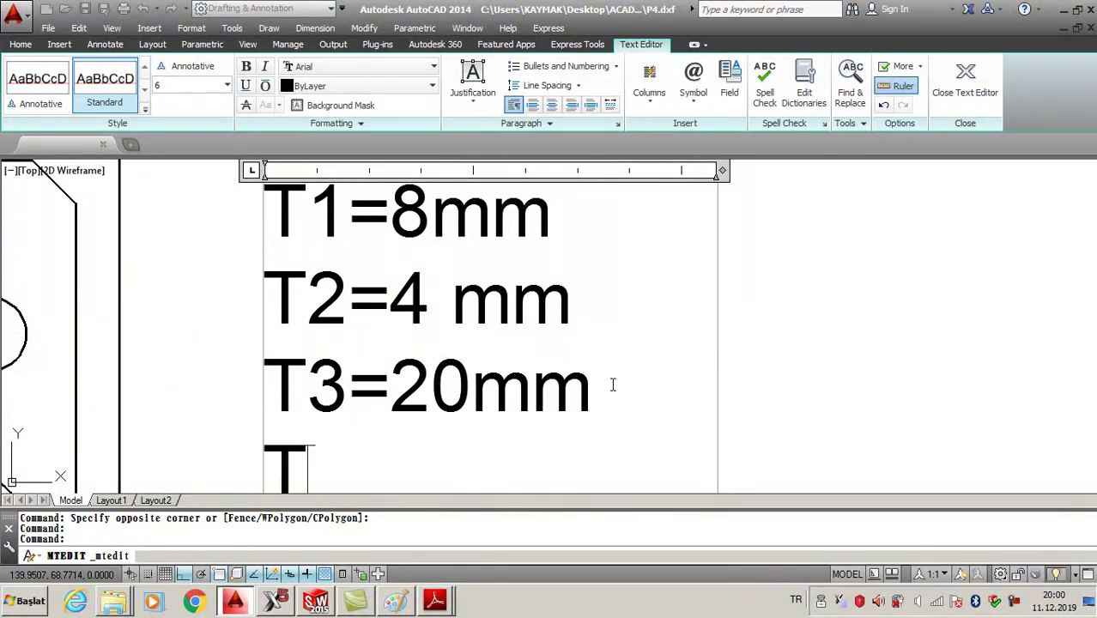
type("4=")
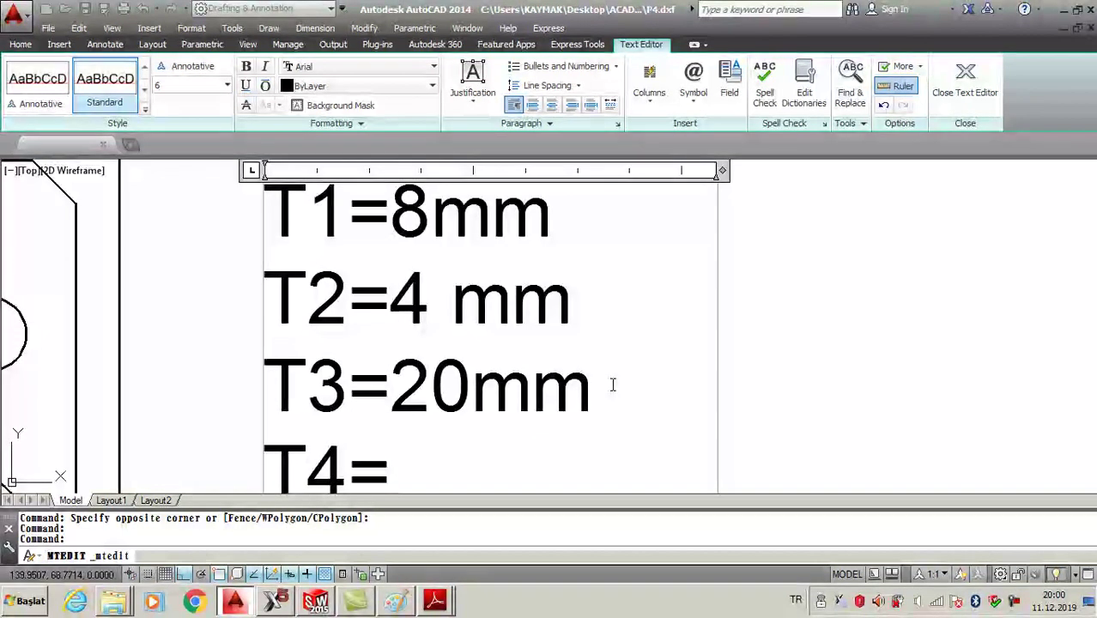
type("8.5 ")
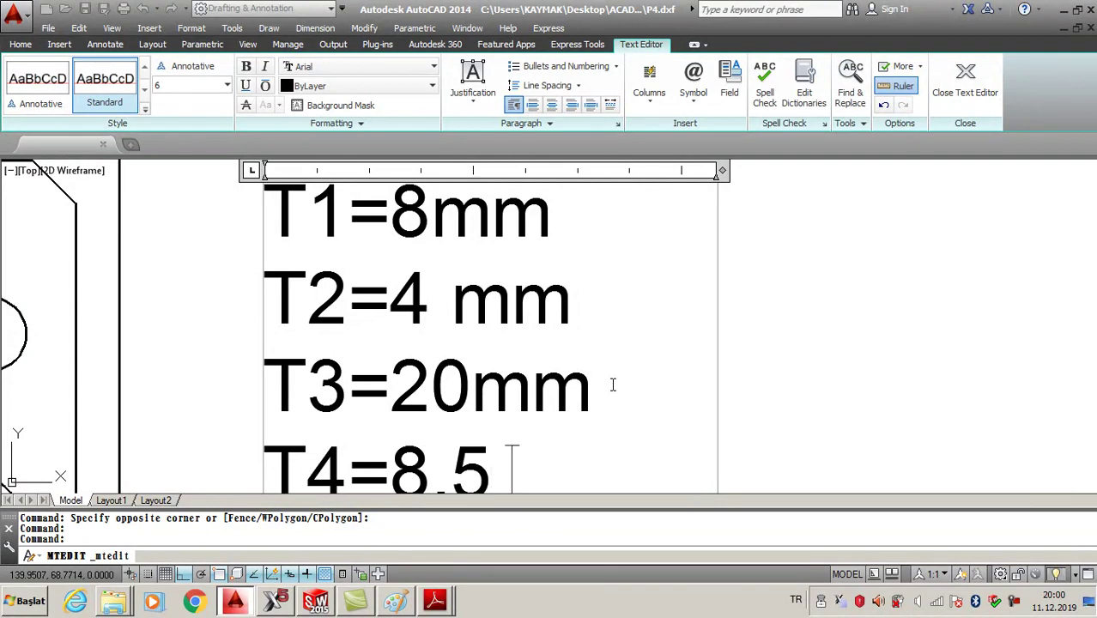
type("mm")
left_click(687, 350)
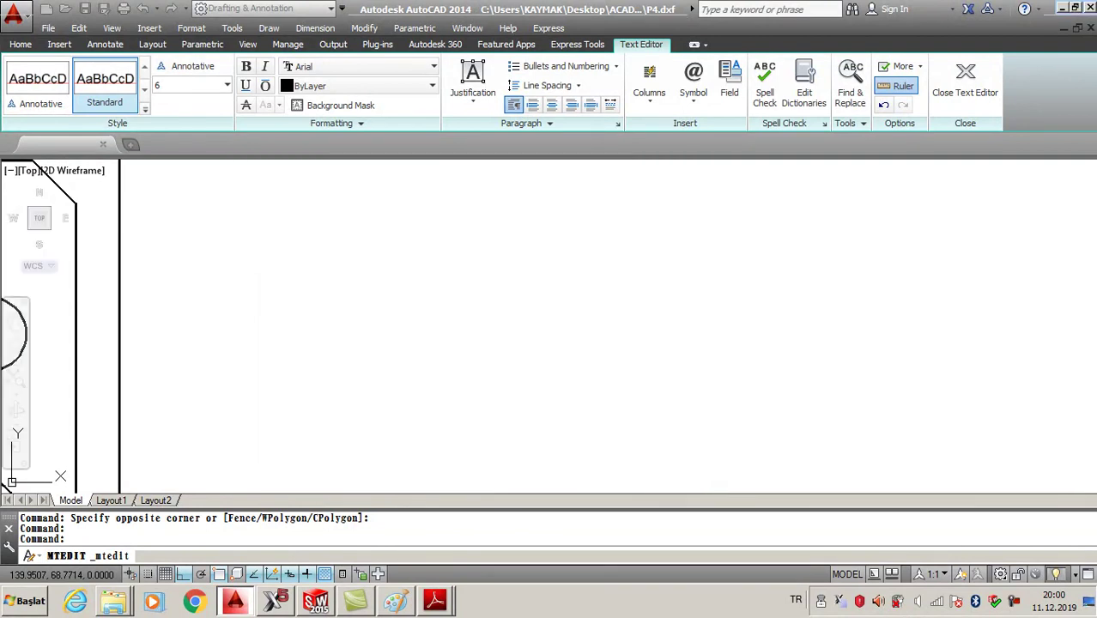
mouse_move(734, 326)
middle_mouse_down()
mouse_move(616, 345)
mouse_move(581, 325)
middle_mouse_up()
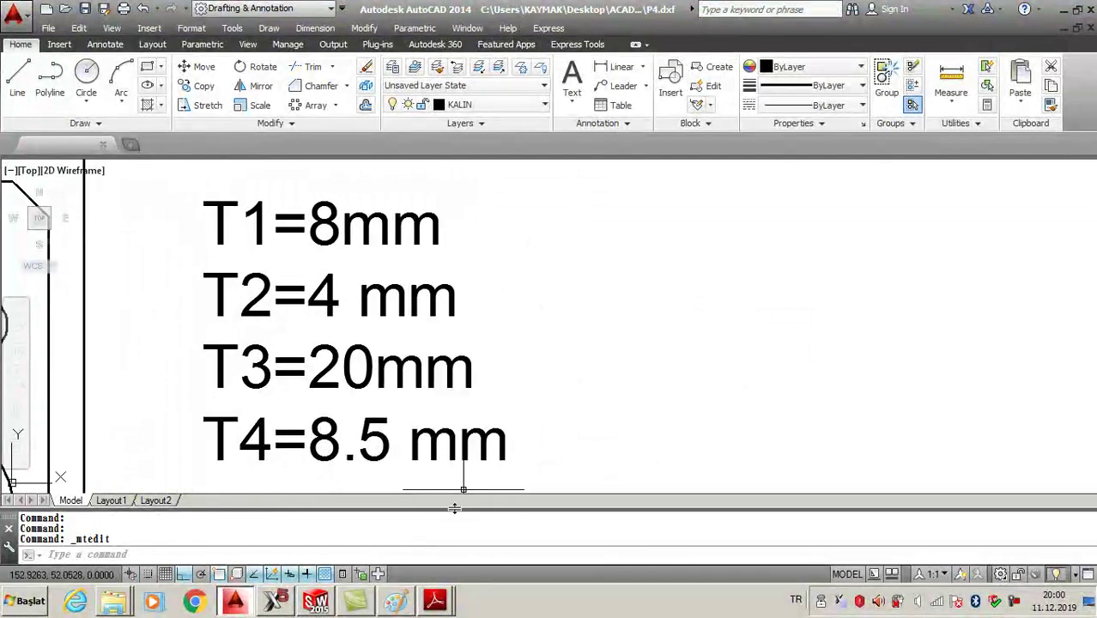
key("super+d")
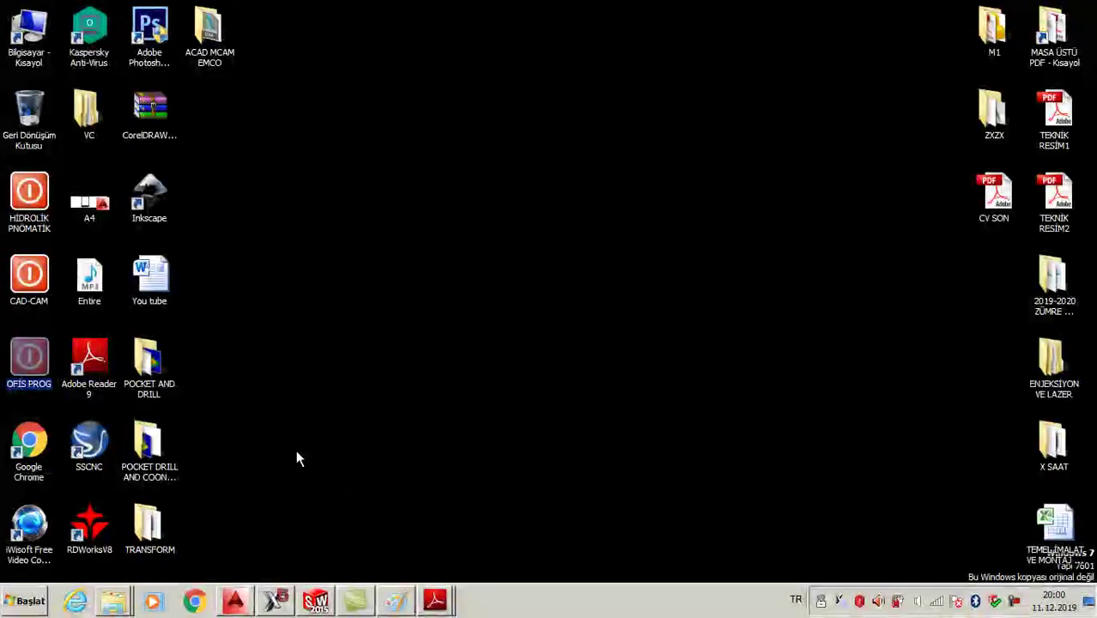
Open the CAD-CAM desktop folder and start WinNC using its shortcut's Open (Aç) command.
double_click(38, 287)
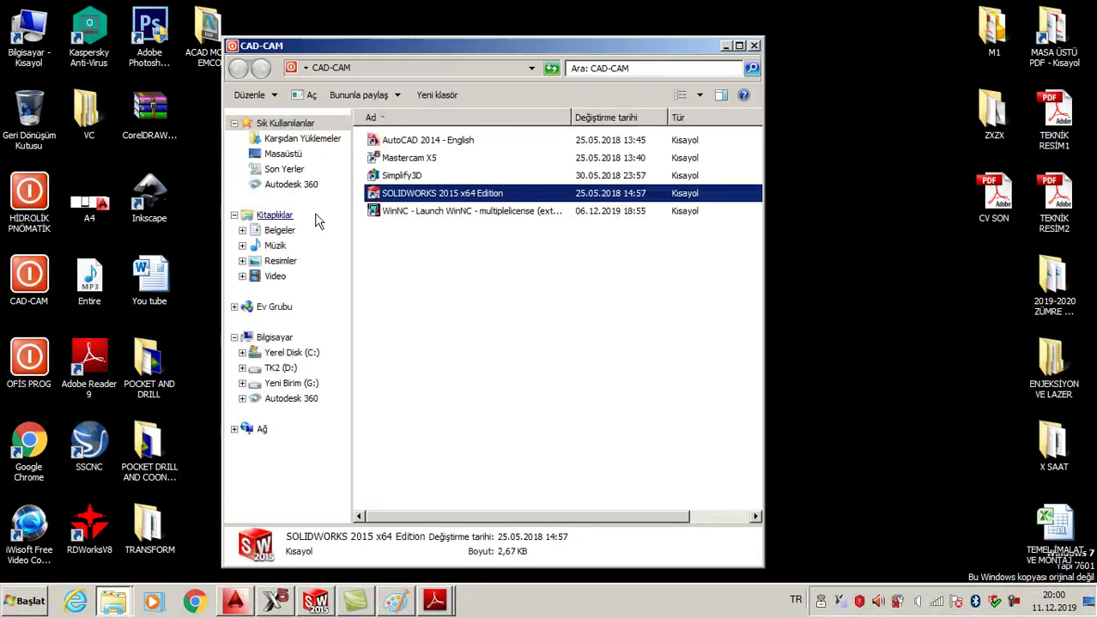
right_click(408, 214)
left_click(429, 219)
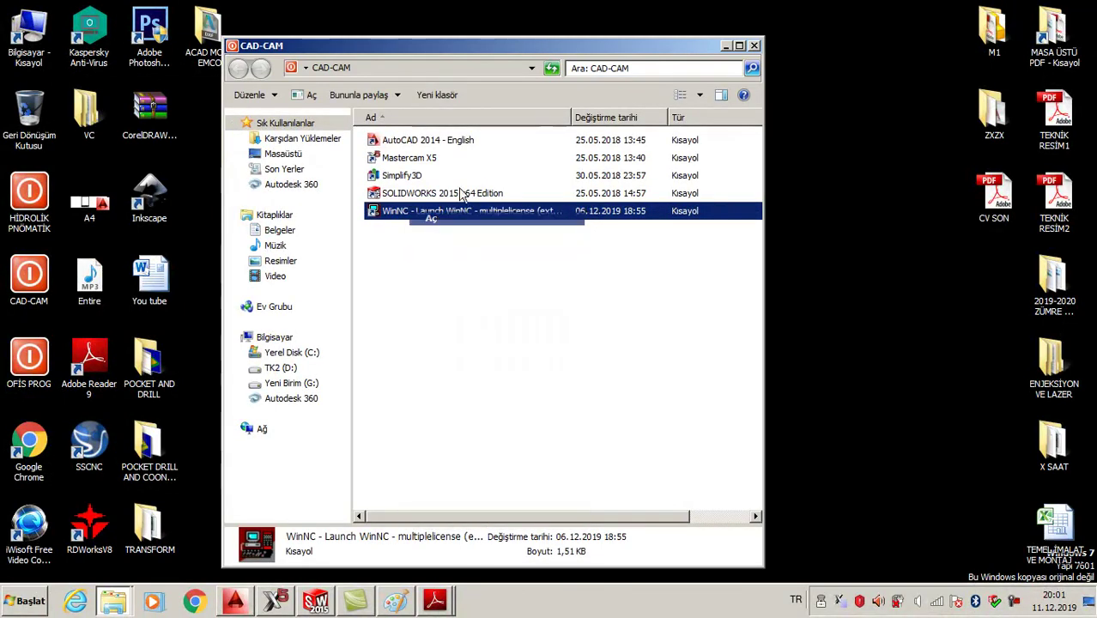
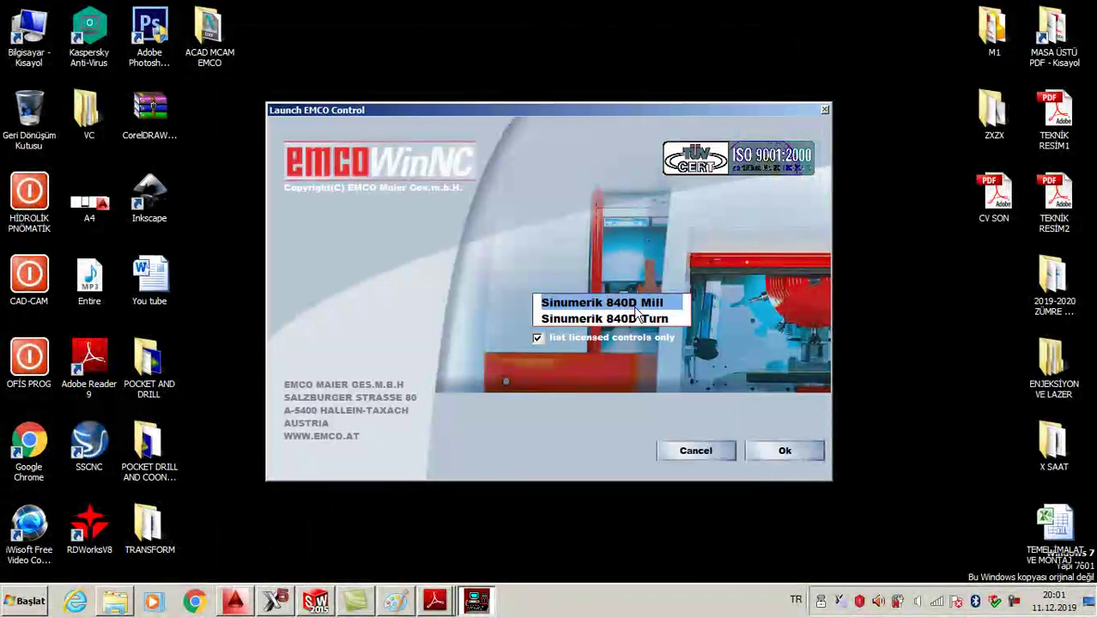
Launch the Sinumerik 840D Mill control, then bring Mastercam X5 back to the front.
left_click(787, 453)
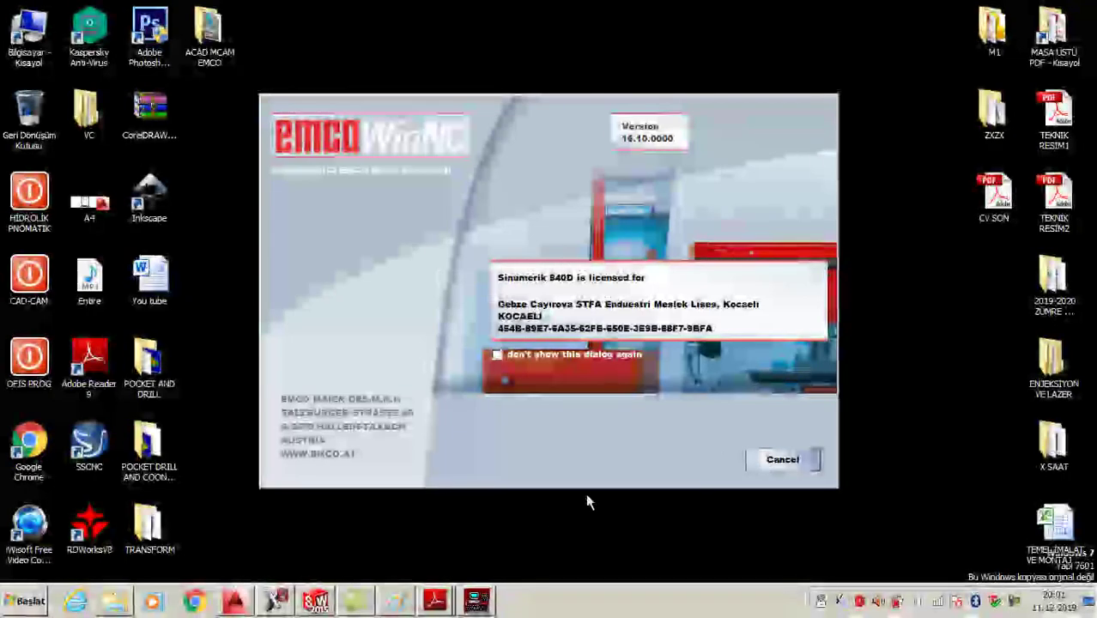
left_click(274, 601)
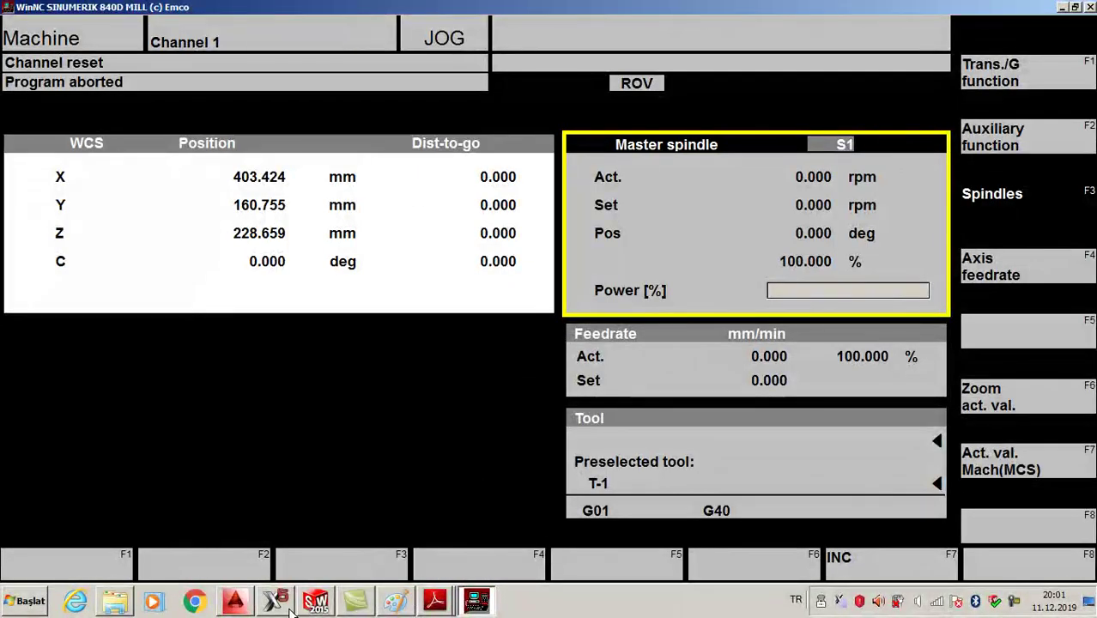
left_click(288, 606)
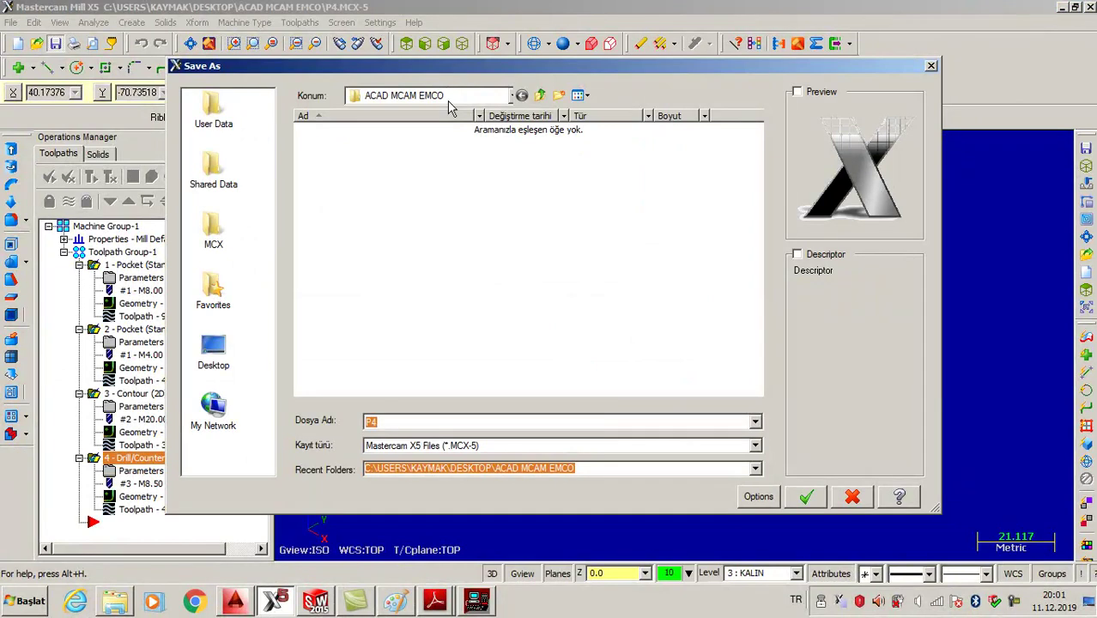
Save the part file and post its toolpaths, with tool change, as P4.NC in Desktop\ACAD MCAM EMCO.
left_click(818, 501)
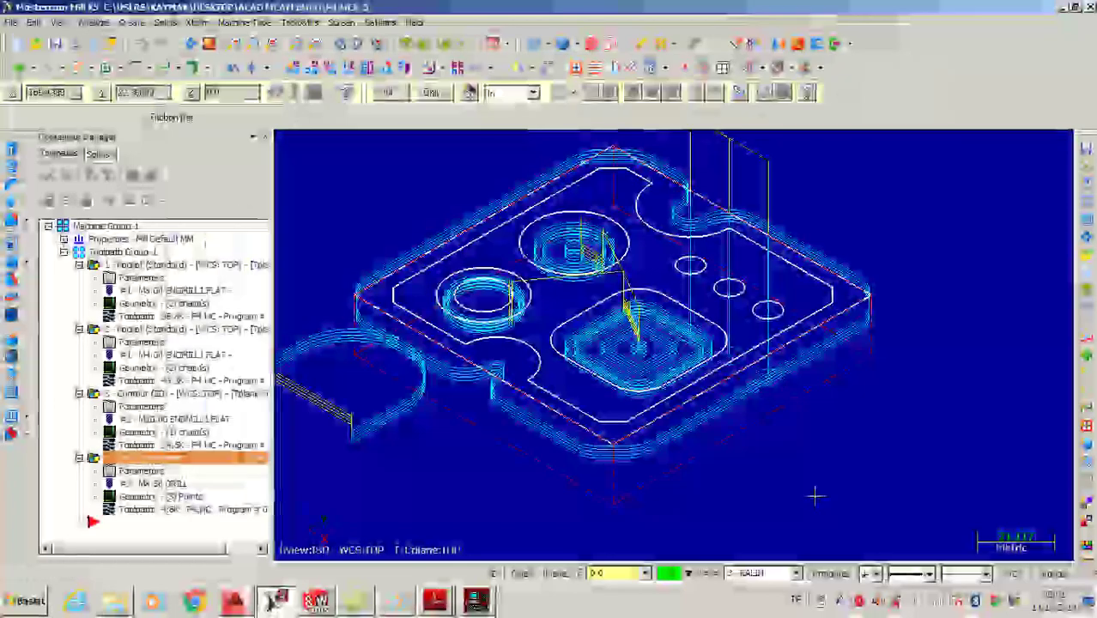
left_click(170, 176)
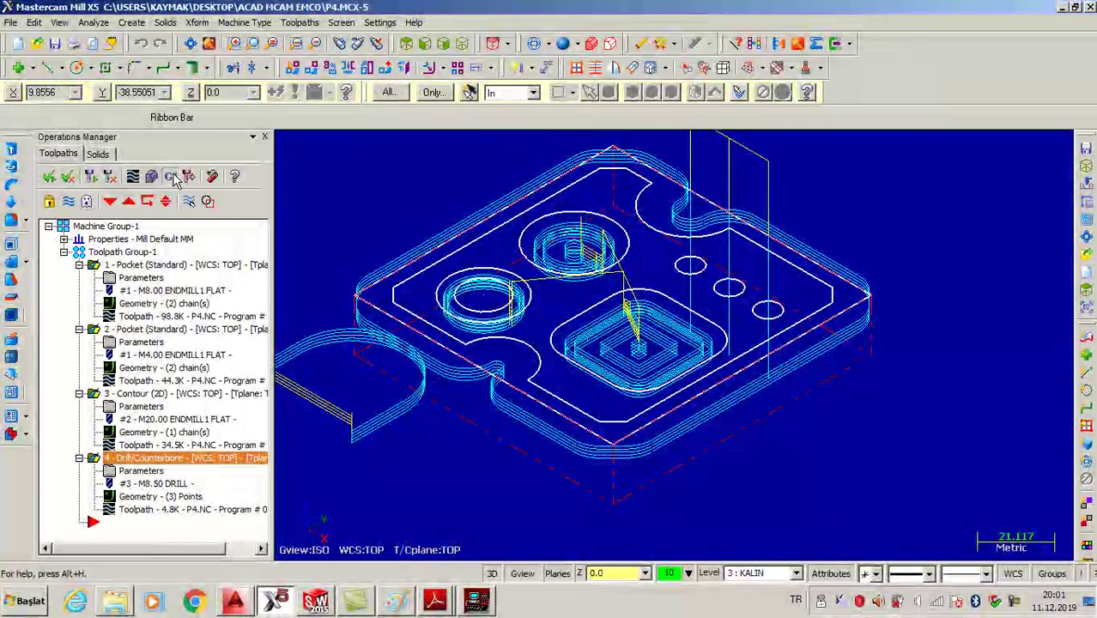
left_click(145, 427)
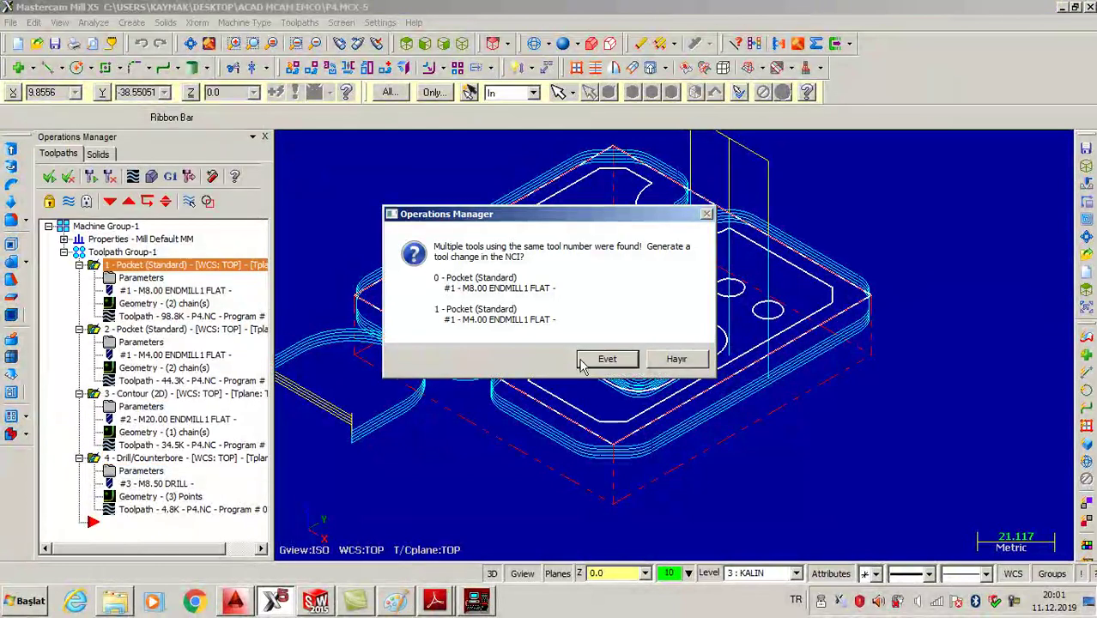
left_click(608, 360)
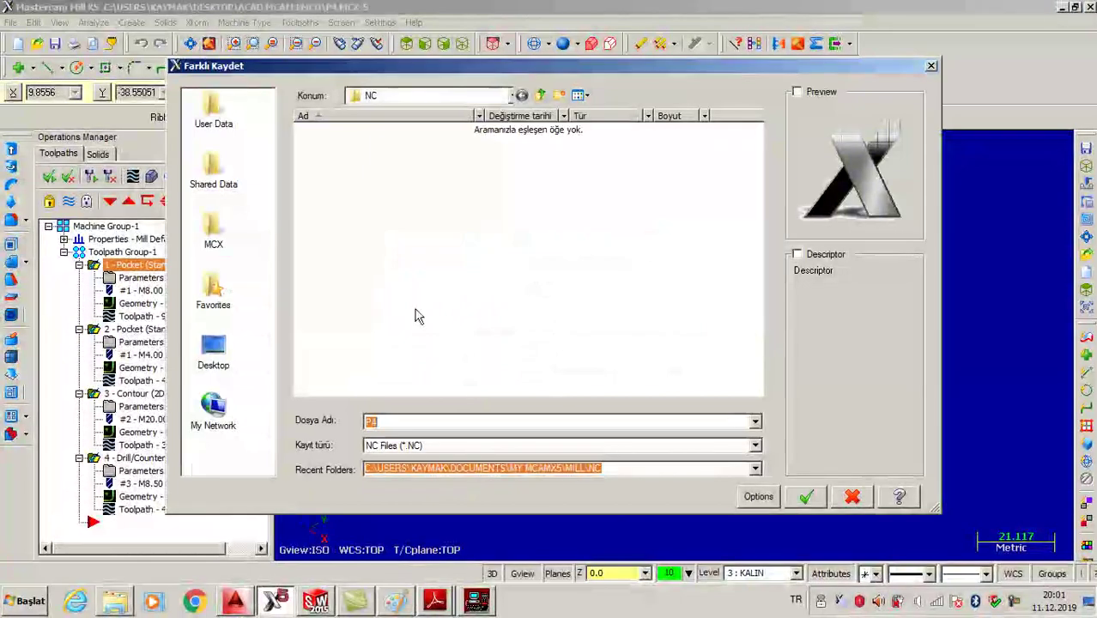
left_click(219, 358)
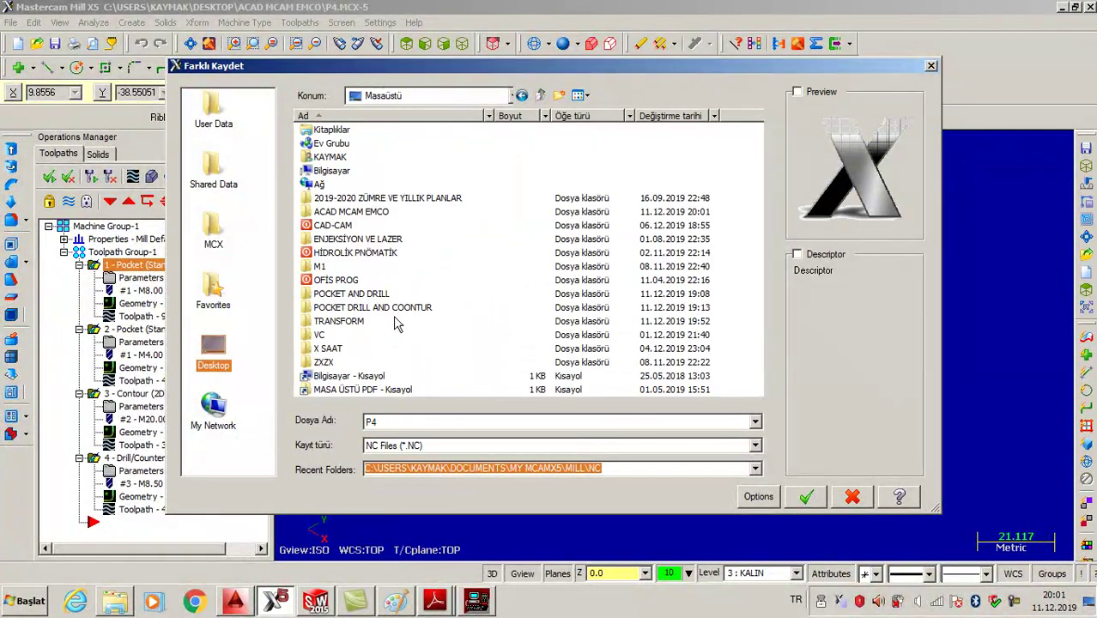
double_click(352, 212)
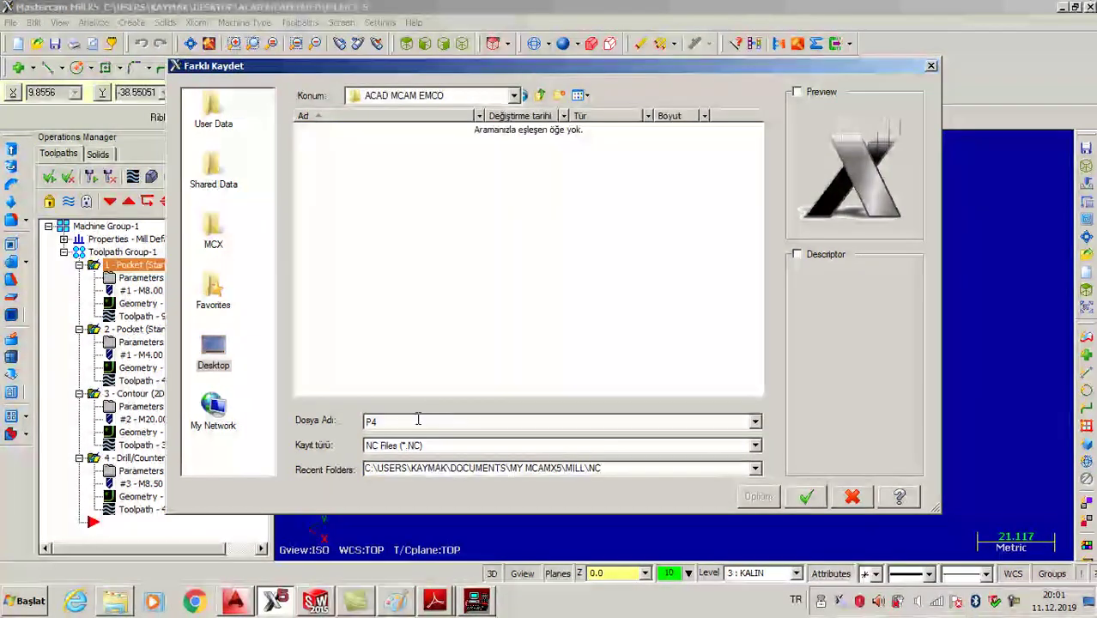
left_click(805, 496)
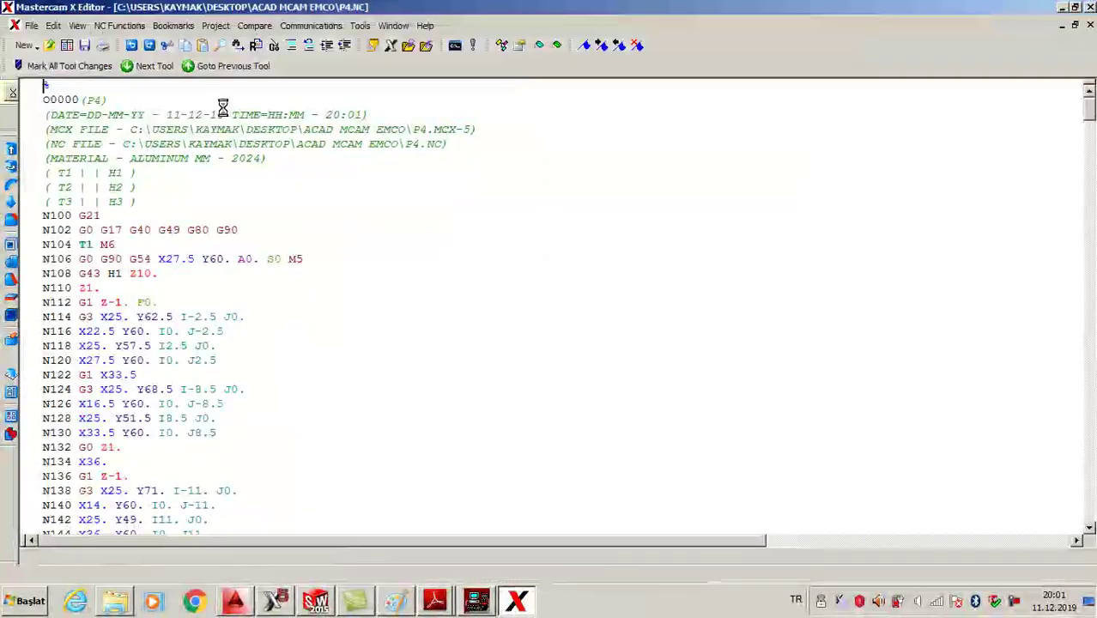
Renumber P4.NC's blocks with start 1 and increment 1 (N1 to N547).
left_click(119, 25)
left_click(127, 153)
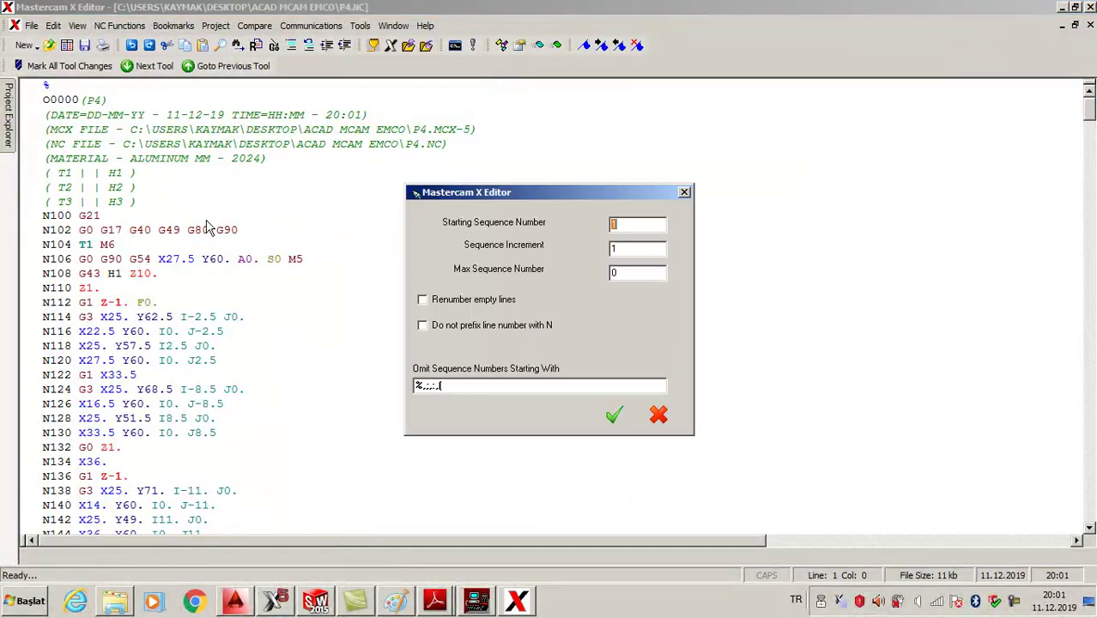
left_click(613, 415)
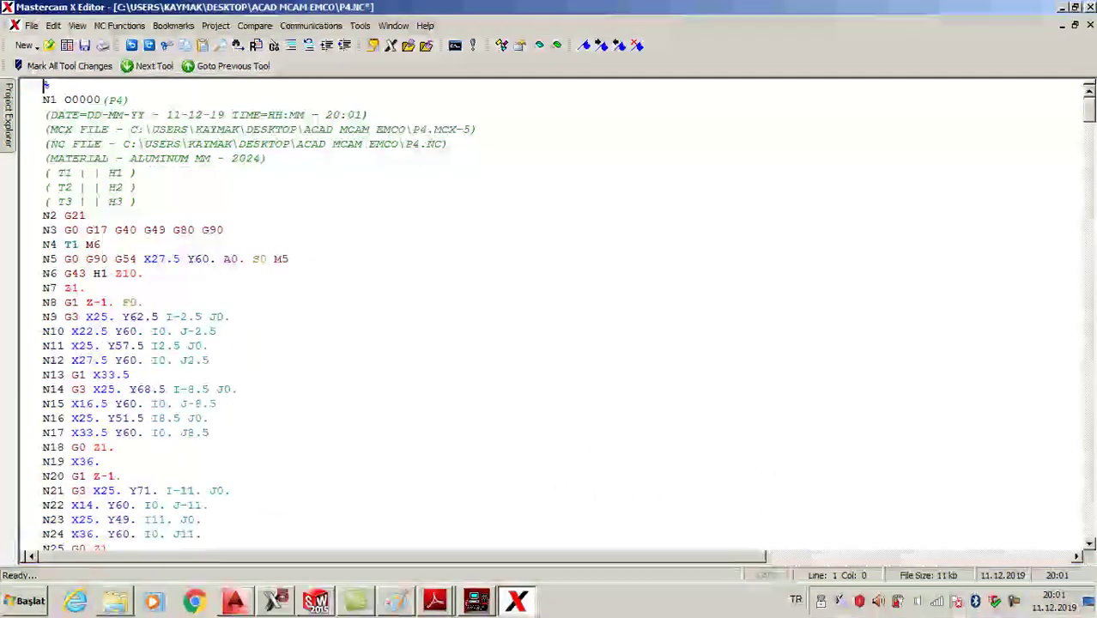
Scroll through the renumbered program, then close the editor, saving the changes.
left_click_drag(1090, 117, 1091, 571)
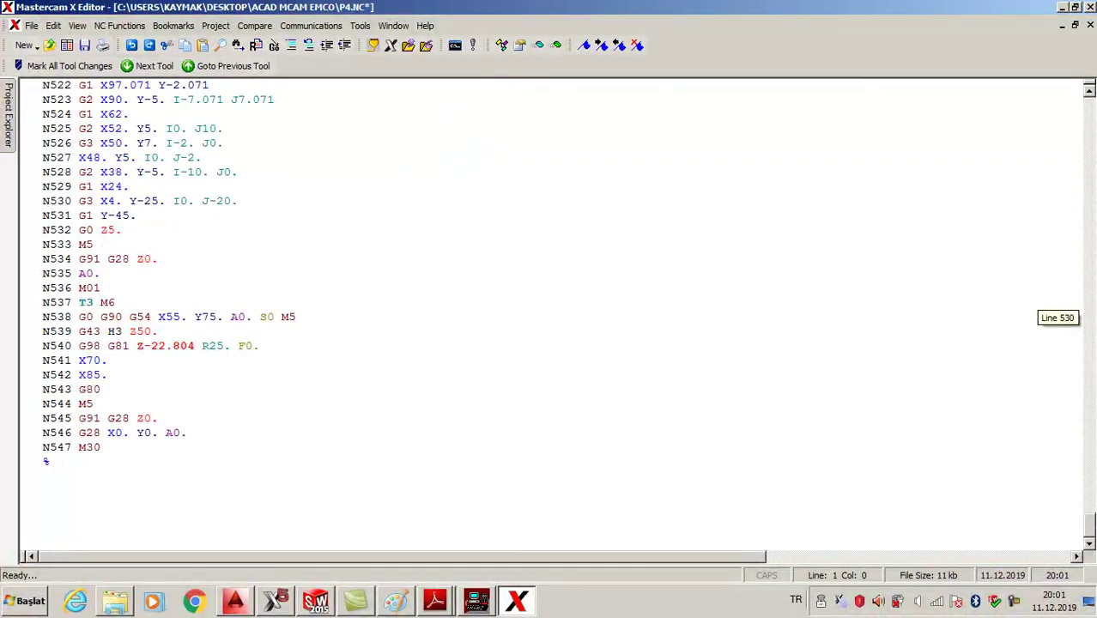
left_click_drag(1089, 523, 1089, 94)
left_click(1091, 8)
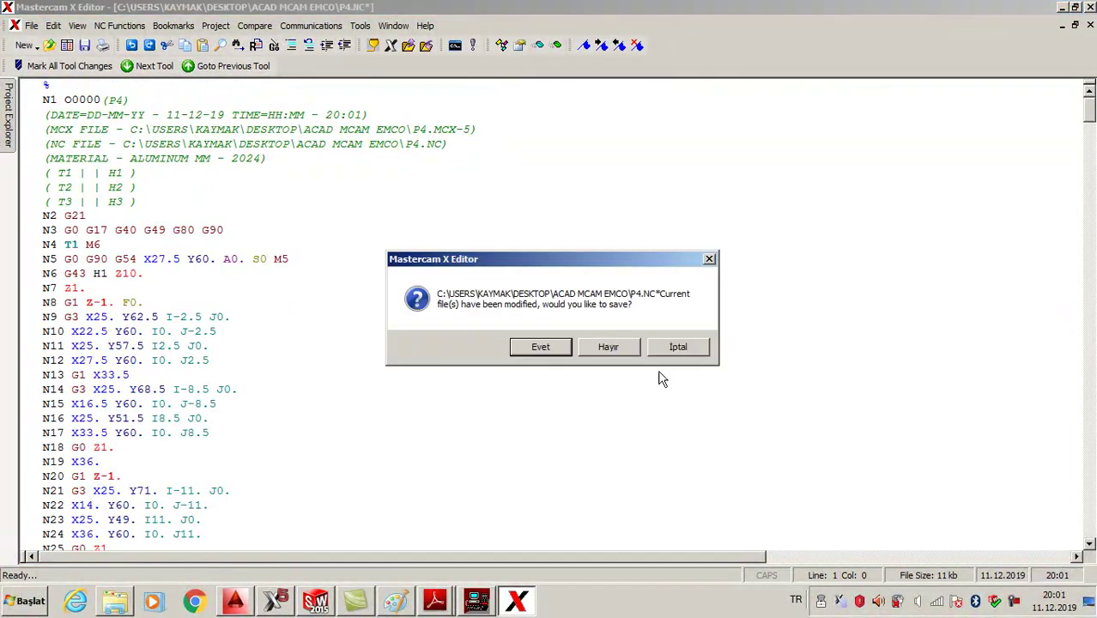
left_click(540, 346)
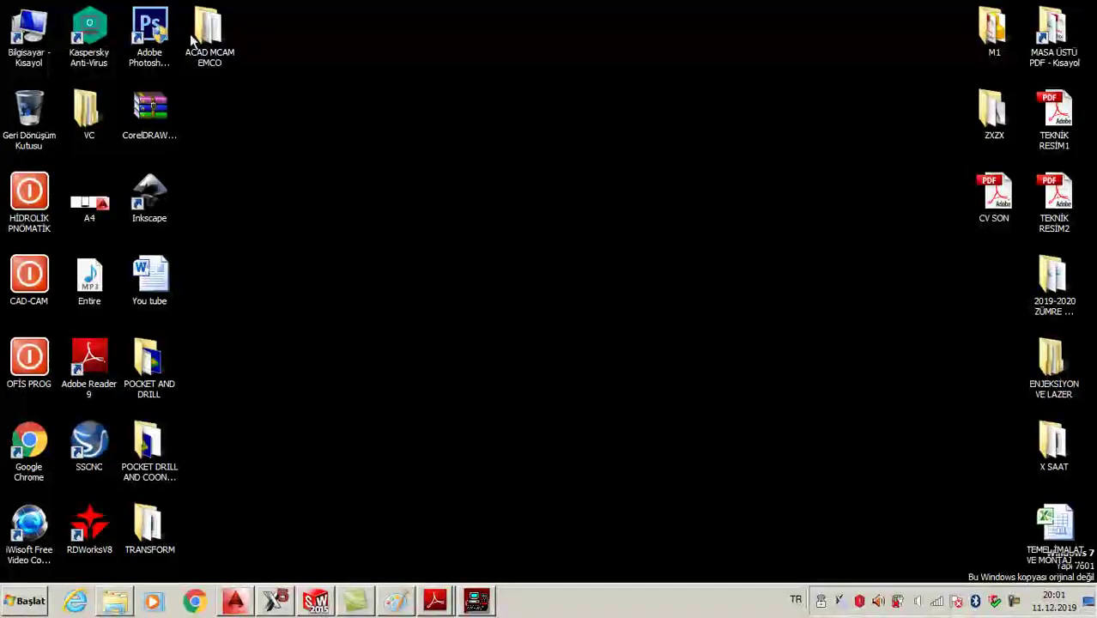
Copy P4.NC from the ACAD MCAM EMCO folder.
double_click(206, 33)
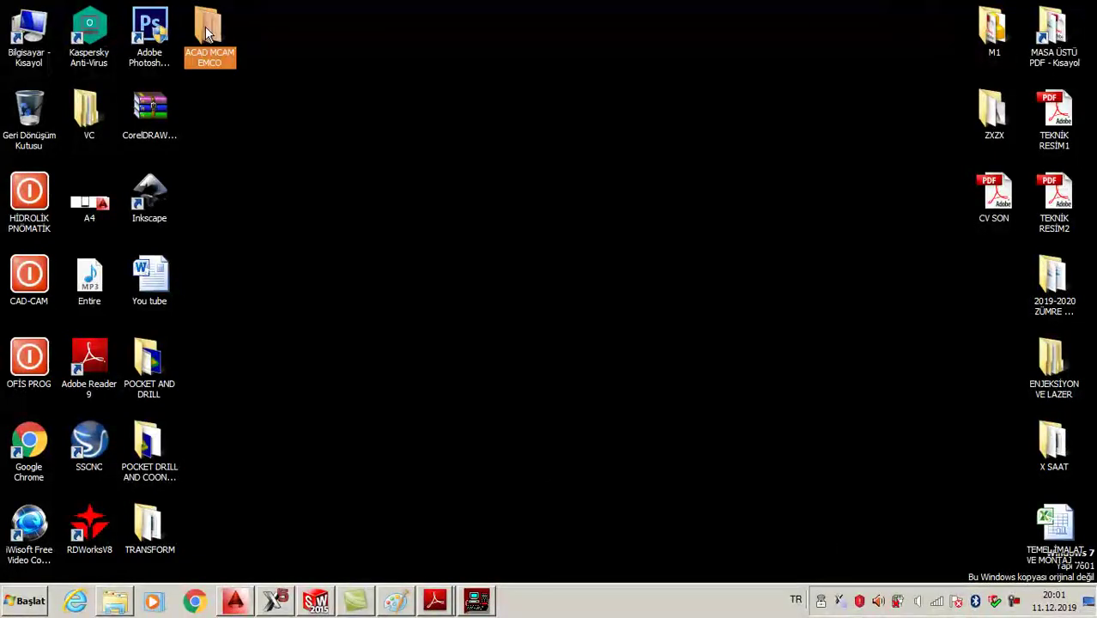
left_click(403, 195)
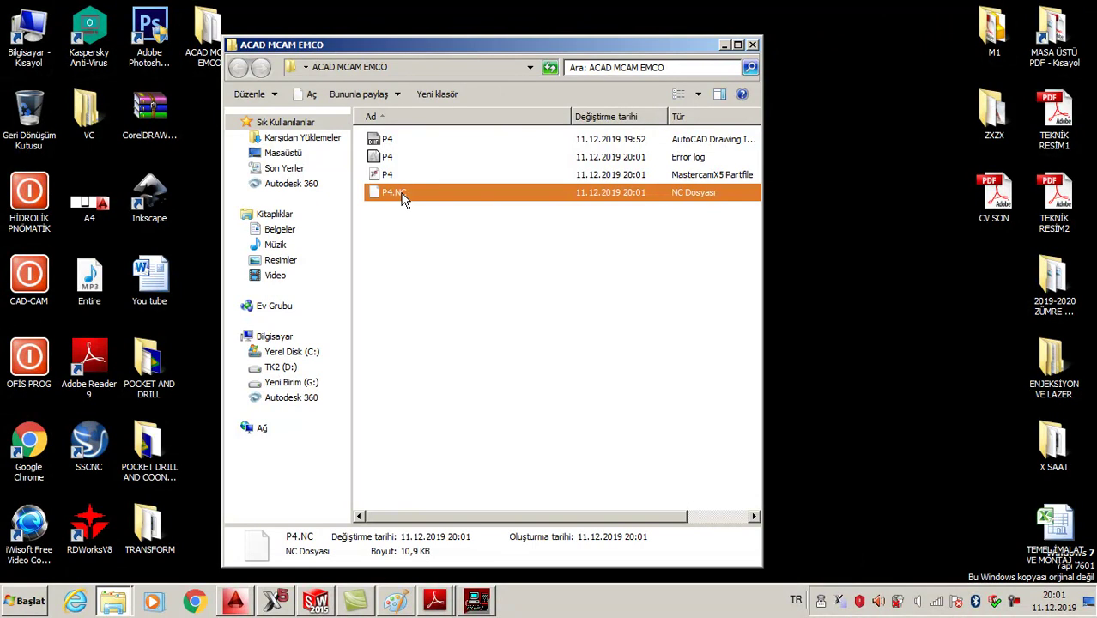
right_click(403, 197)
left_click(468, 357)
left_click(754, 45)
Browse to C:\WinNC32 and show its folders as large icons.
double_click(38, 35)
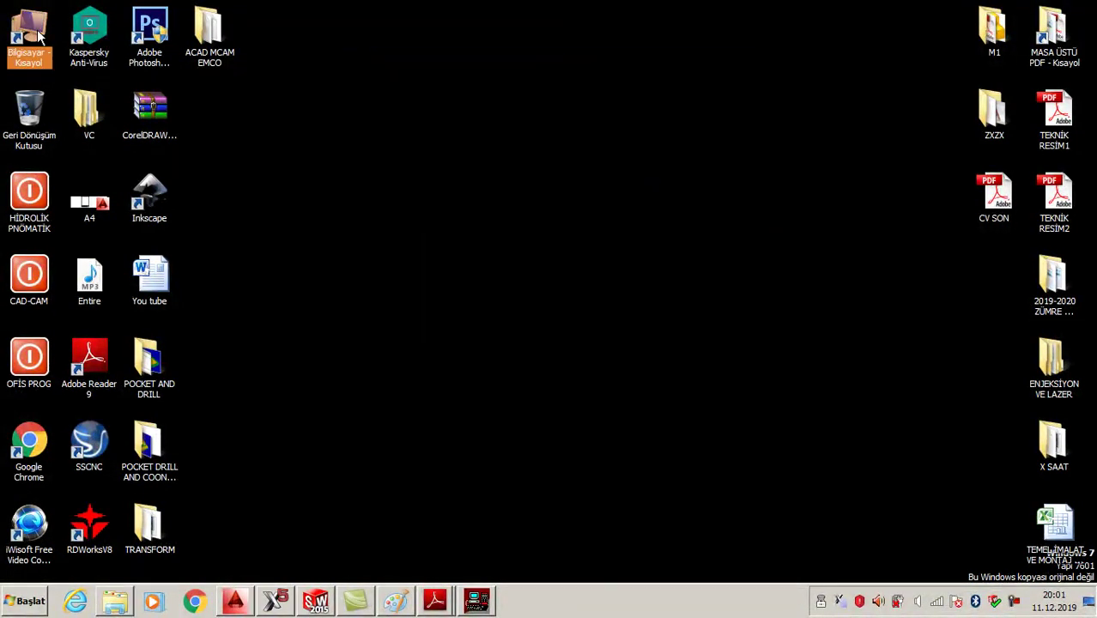
double_click(480, 153)
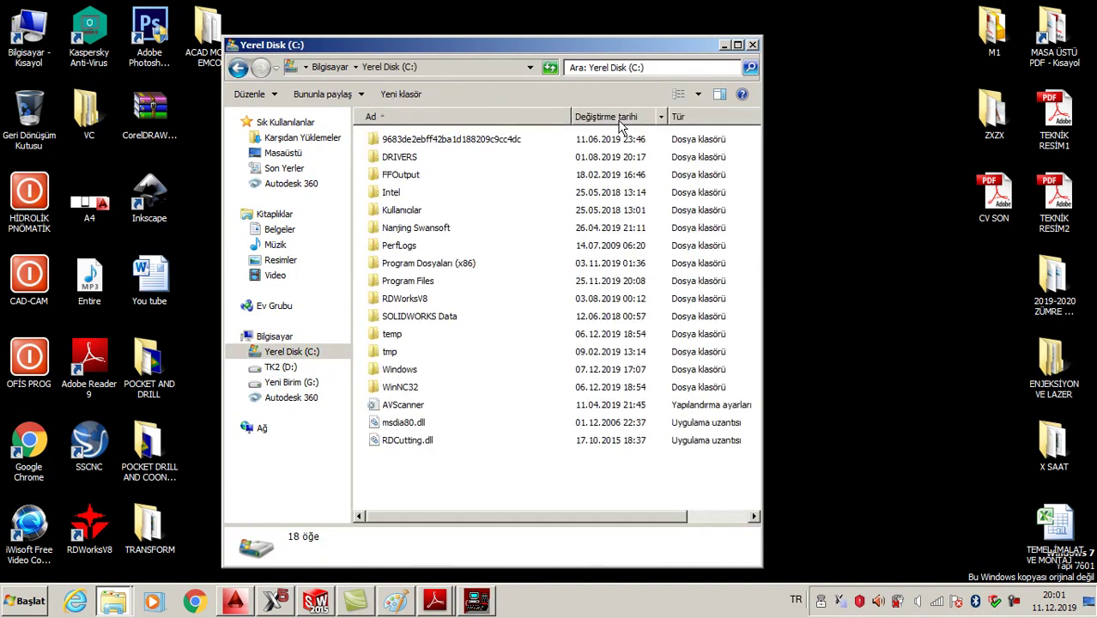
left_click(737, 44)
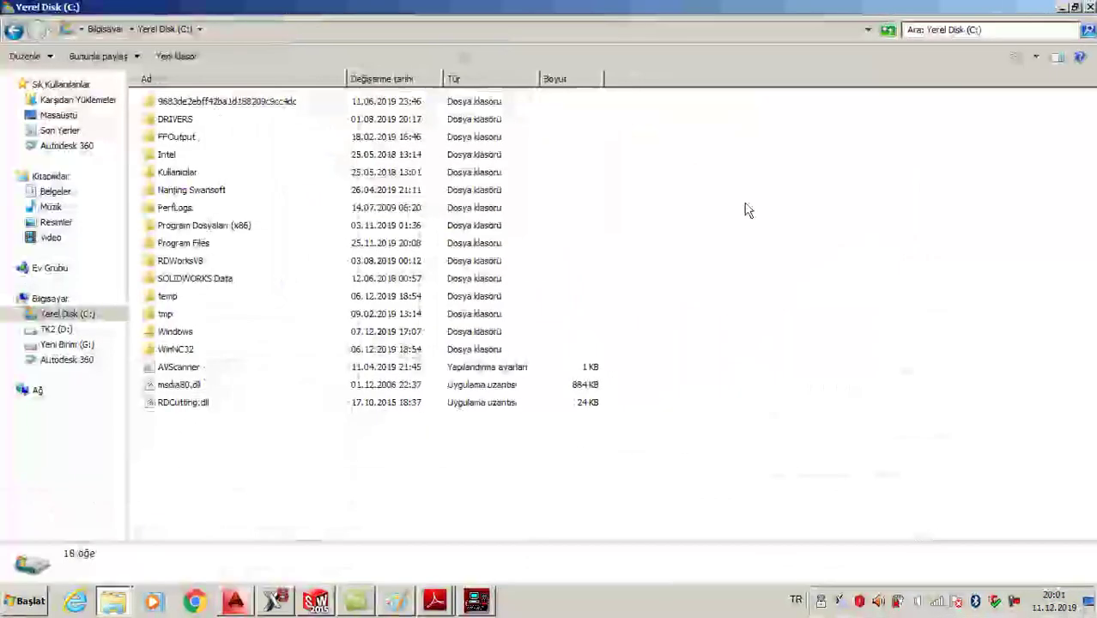
double_click(180, 351)
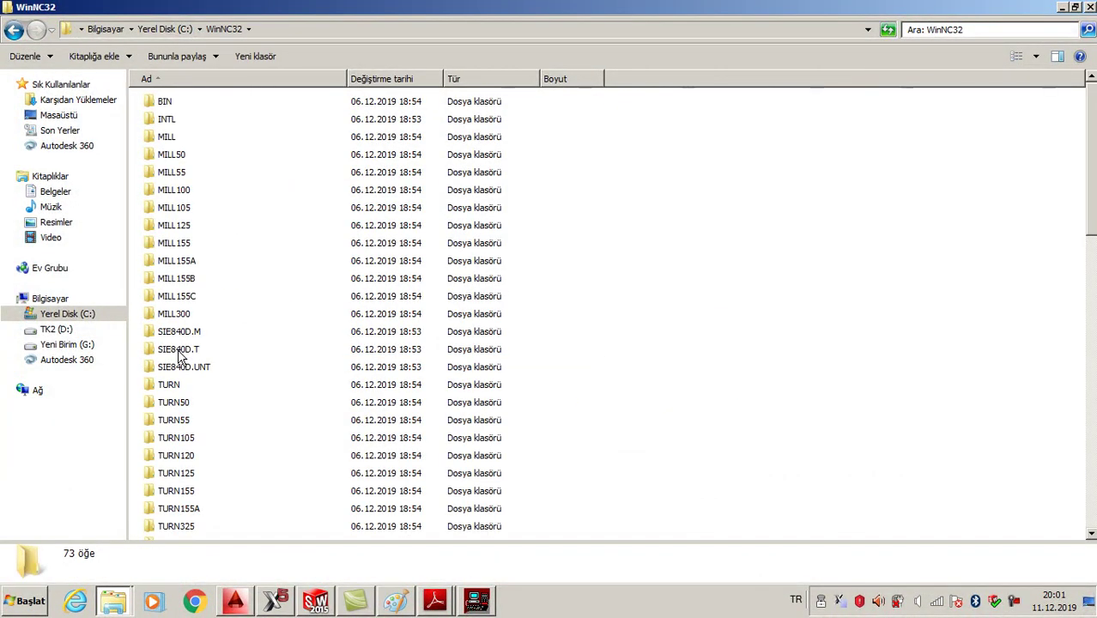
left_click(182, 333)
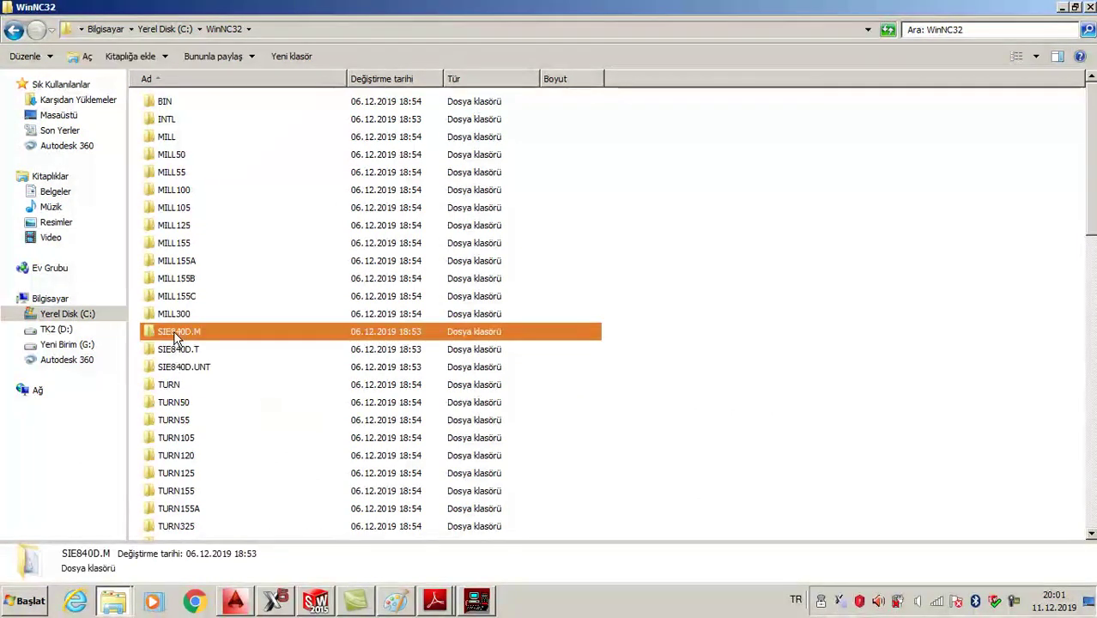
left_click(1037, 58)
left_click(1034, 47)
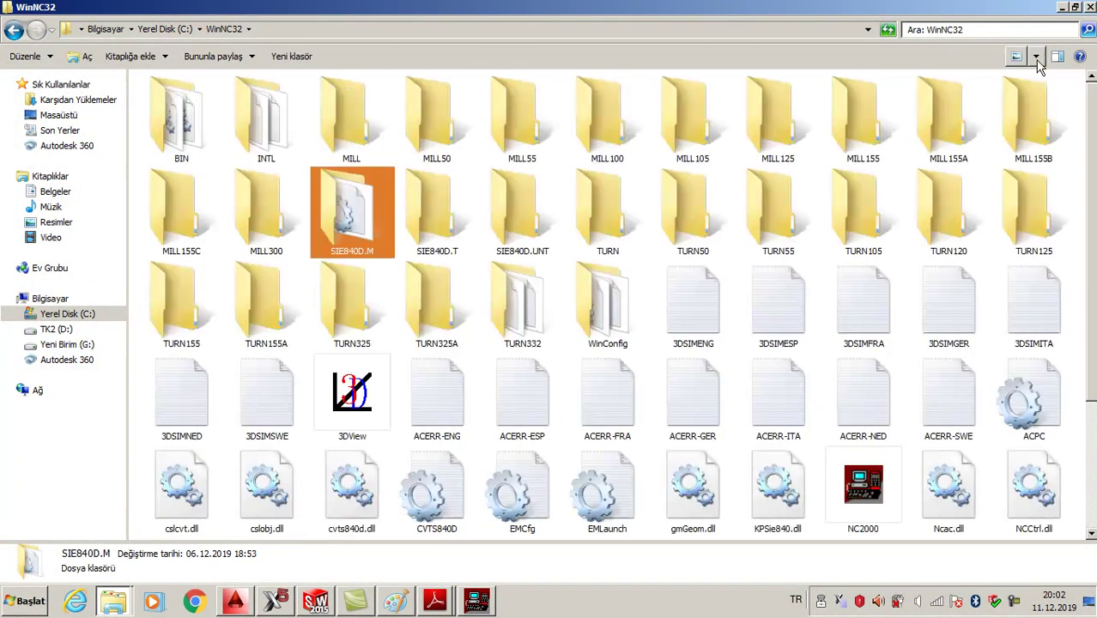
Paste P4.NC into SIE840D.M\PRG\CLIP.DIR and return to WinNC.
double_click(358, 214)
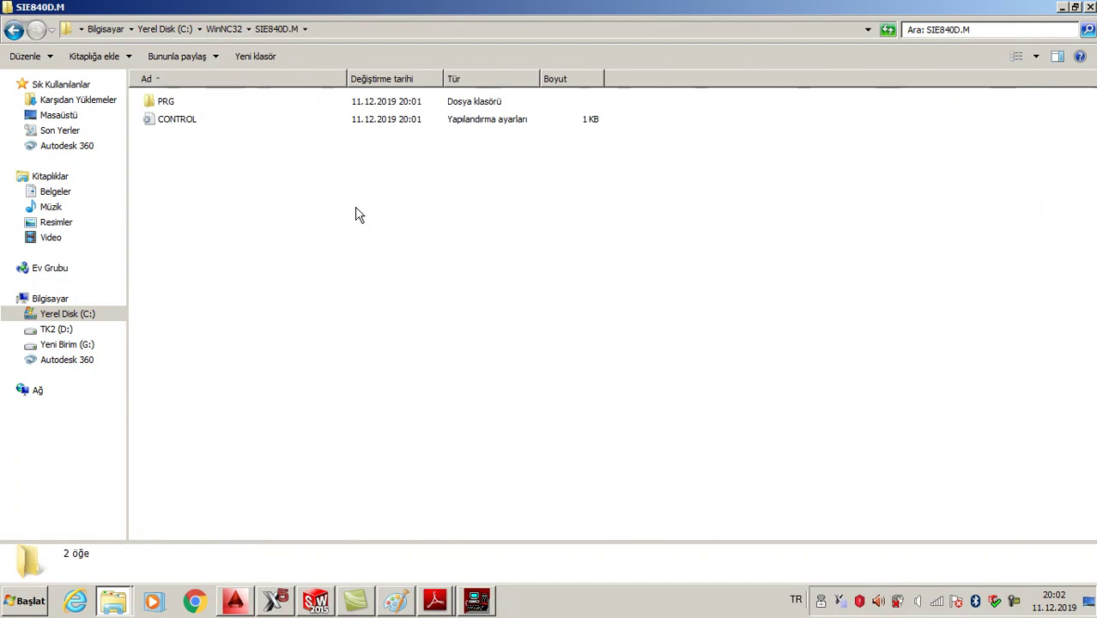
double_click(168, 103)
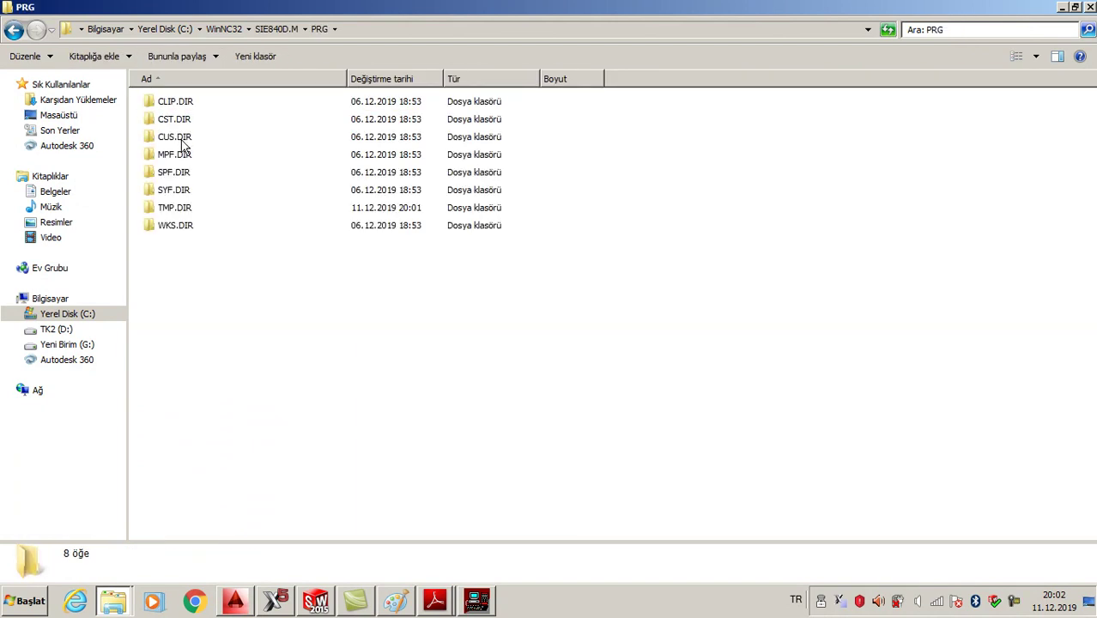
double_click(180, 102)
right_click(202, 170)
left_click(254, 250)
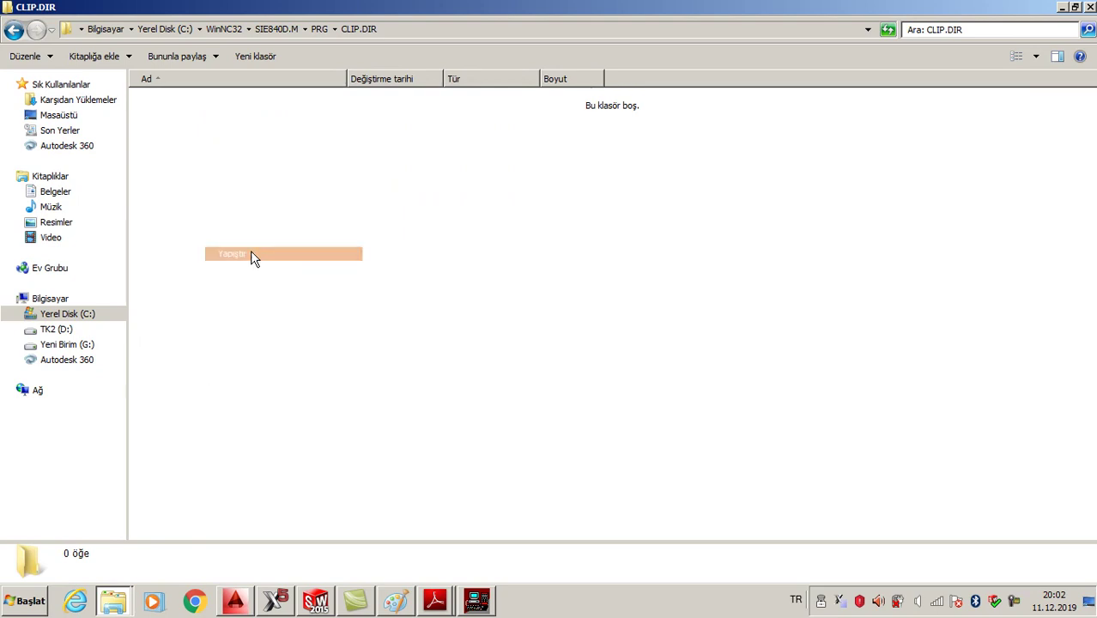
left_click(481, 602)
Show the Program area's clipboard and inspect P4 in the program editor.
key("F10")
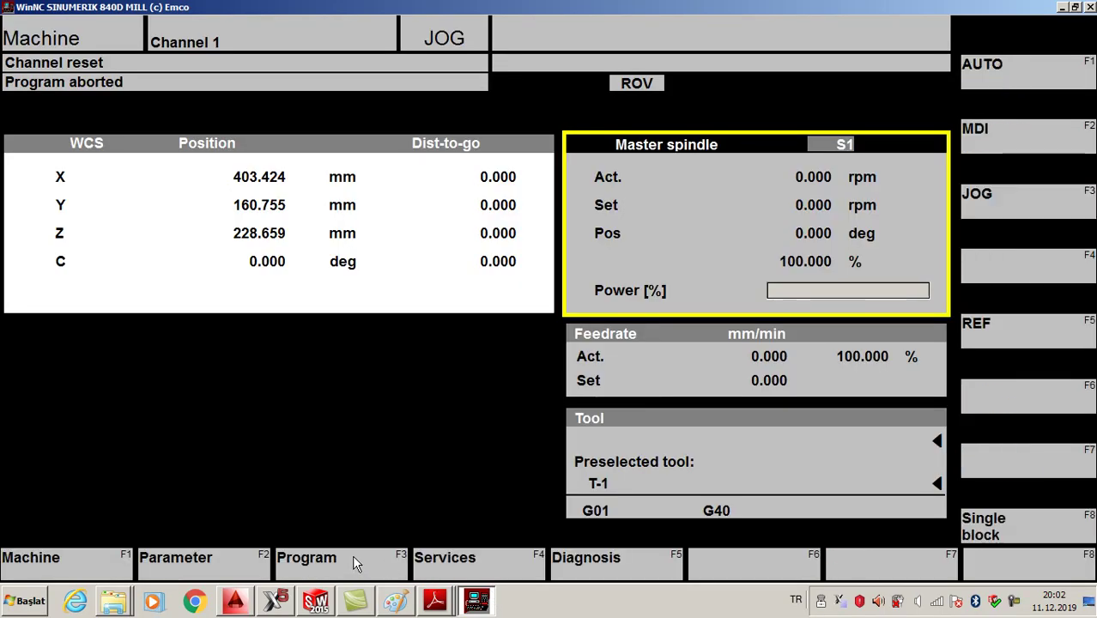
left_click(332, 563)
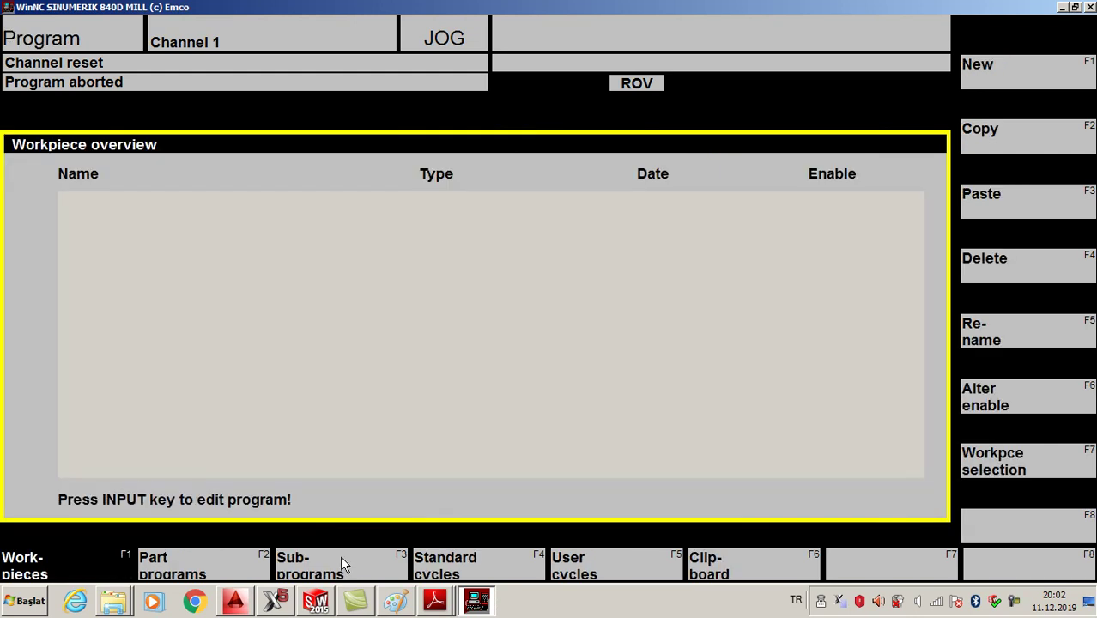
left_click(211, 563)
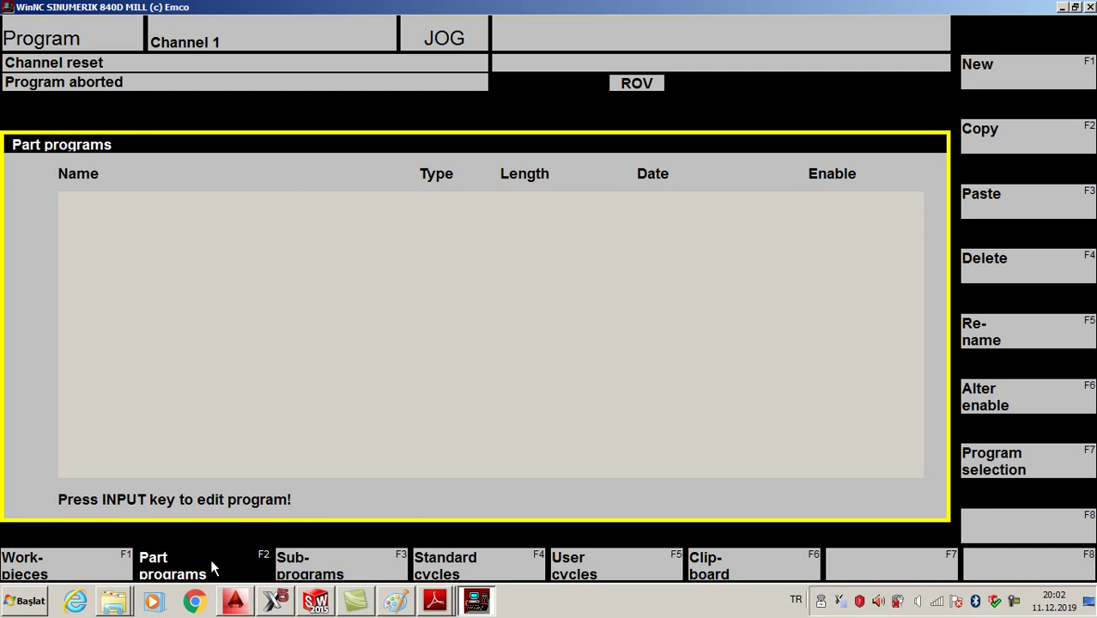
left_click(767, 574)
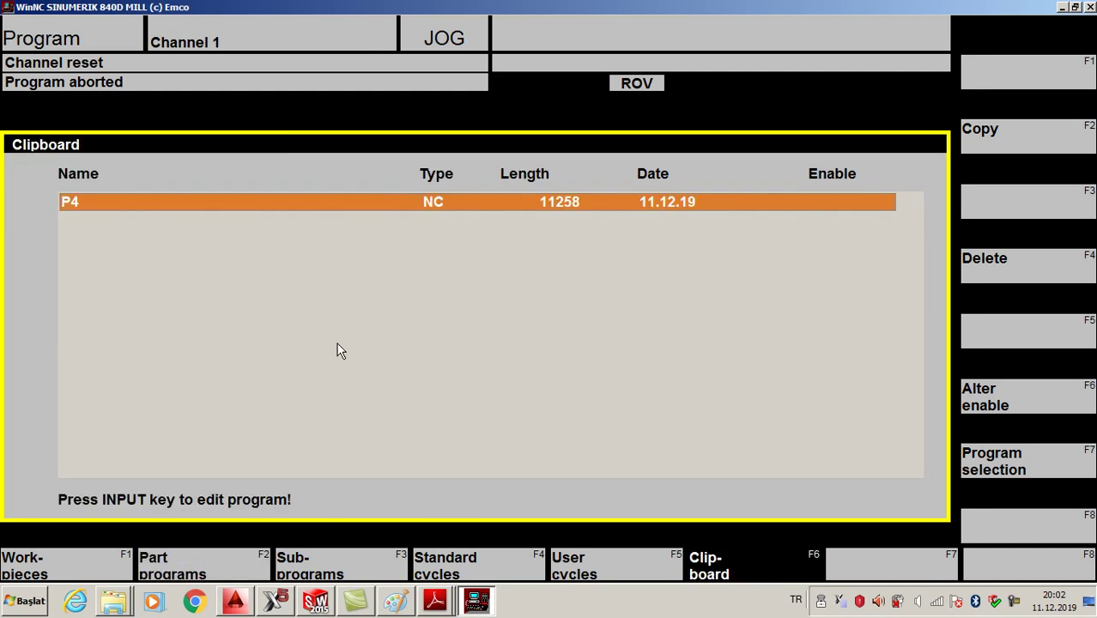
left_click(1018, 139)
double_click(819, 204)
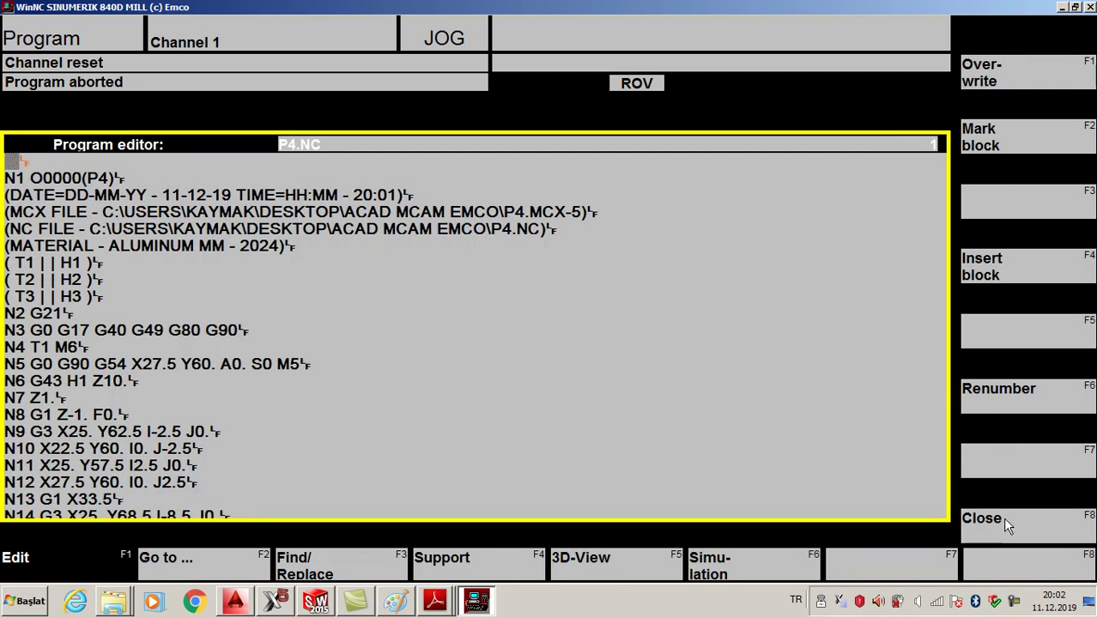
left_click(1005, 520)
Enable P4, paste it into the part programs as P4.MPF, and open its 3D view.
left_click(1018, 139)
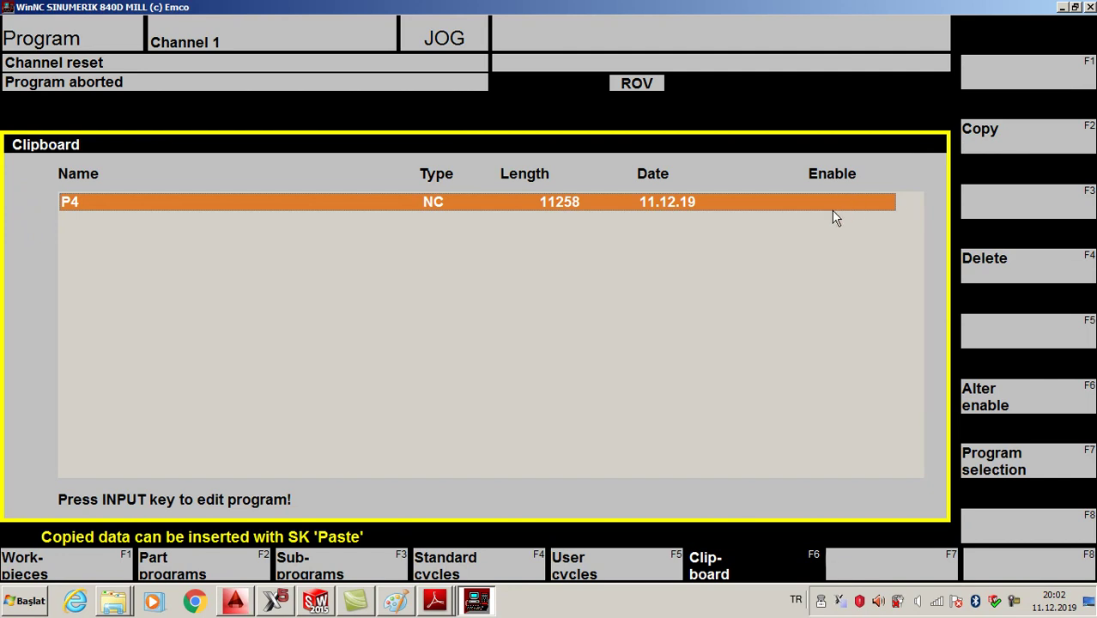
left_click(990, 405)
left_click(230, 575)
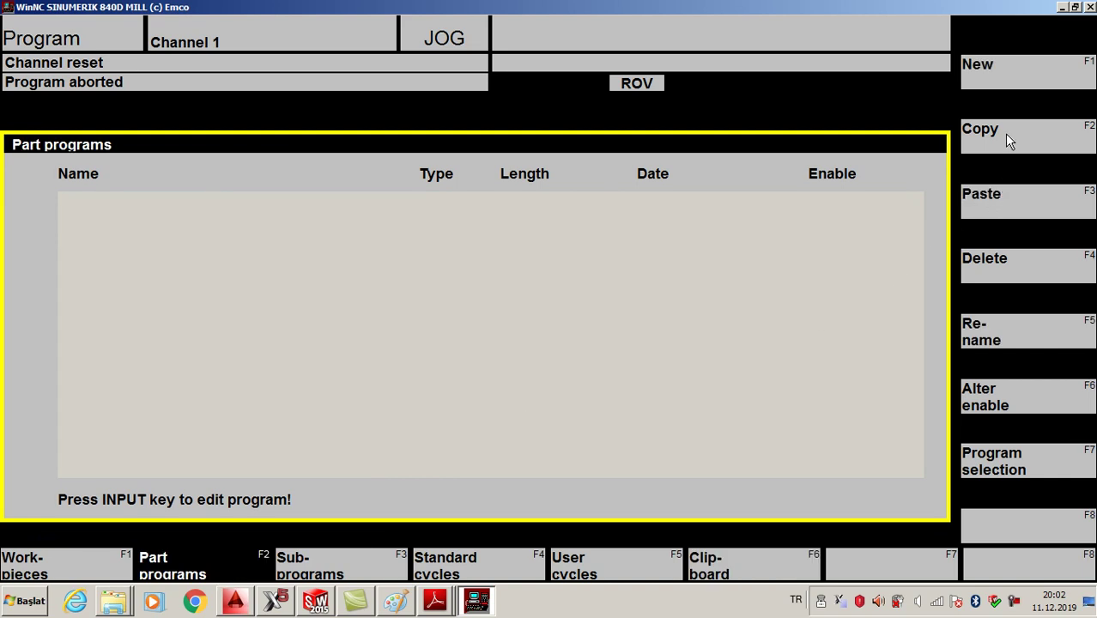
left_click(1005, 196)
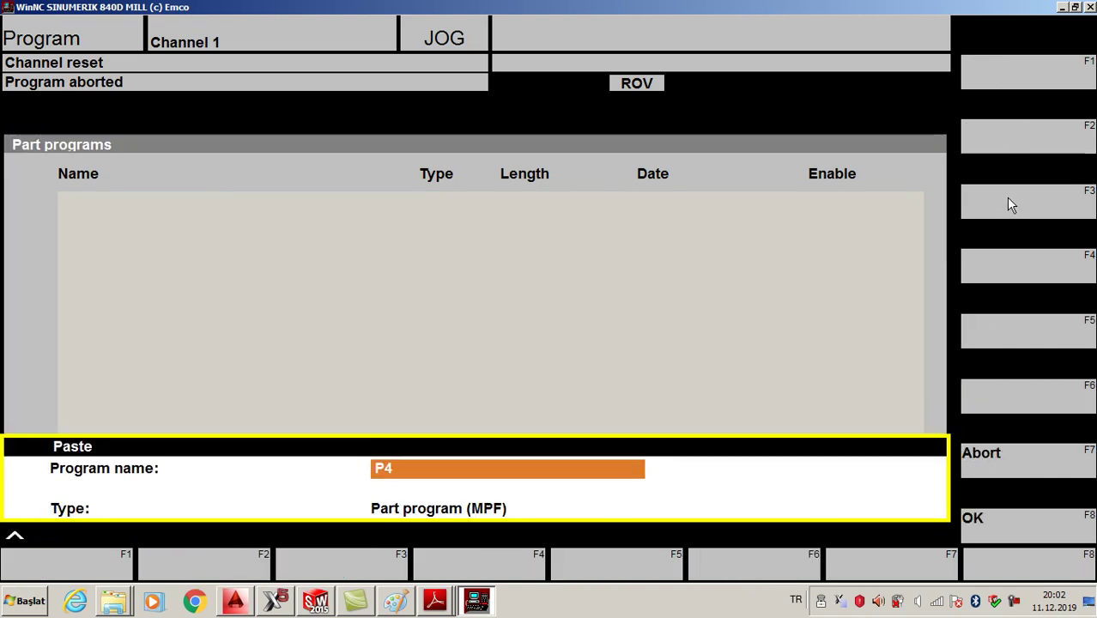
left_click(1006, 533)
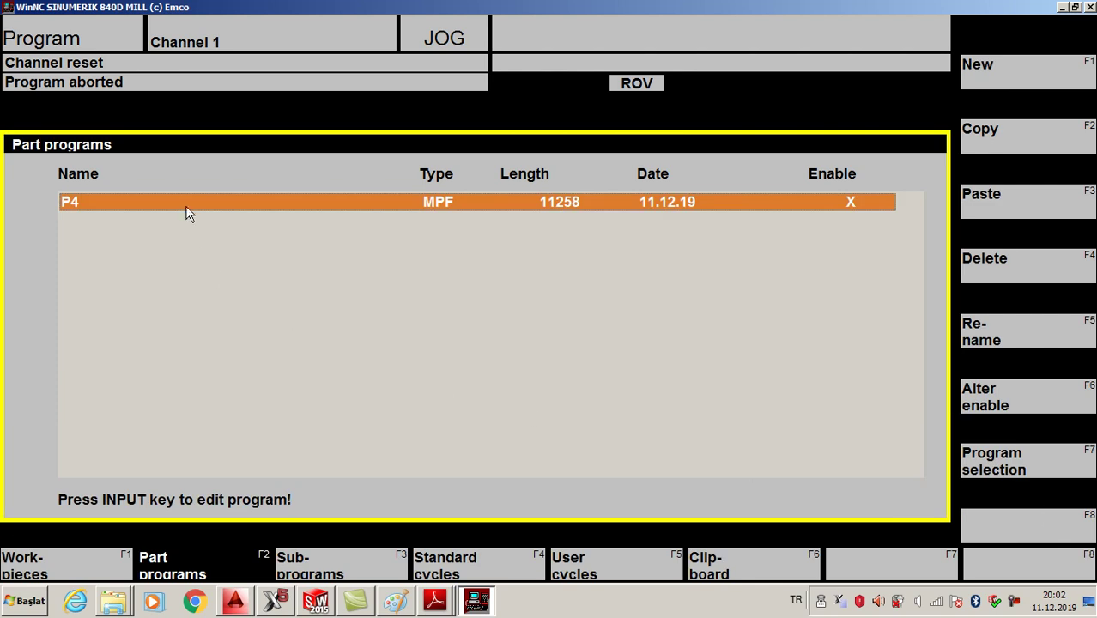
double_click(187, 206)
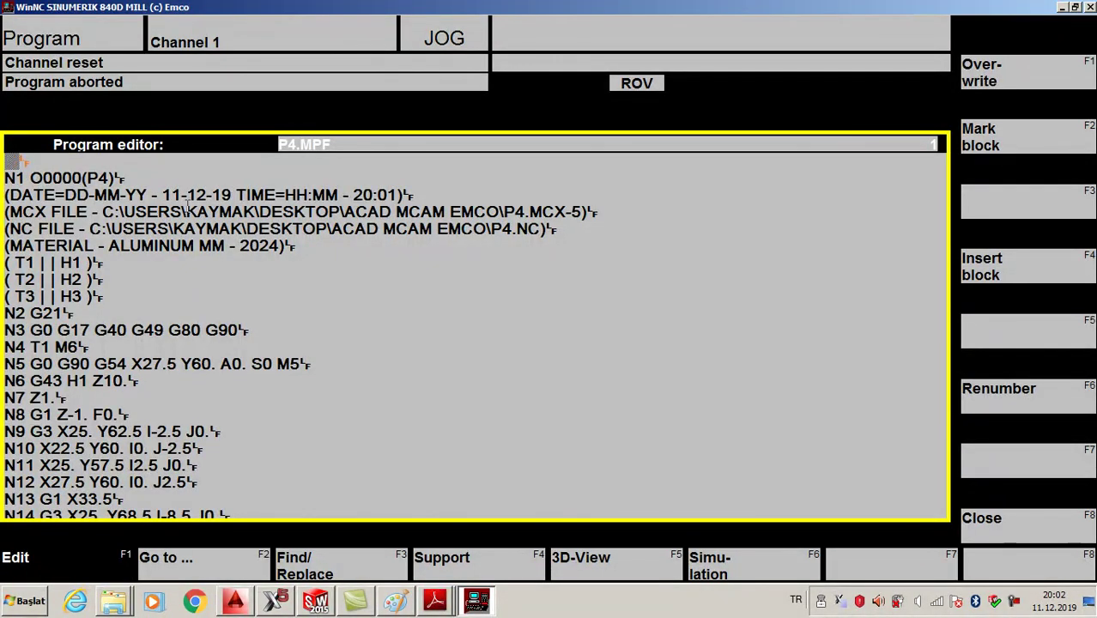
left_click(618, 571)
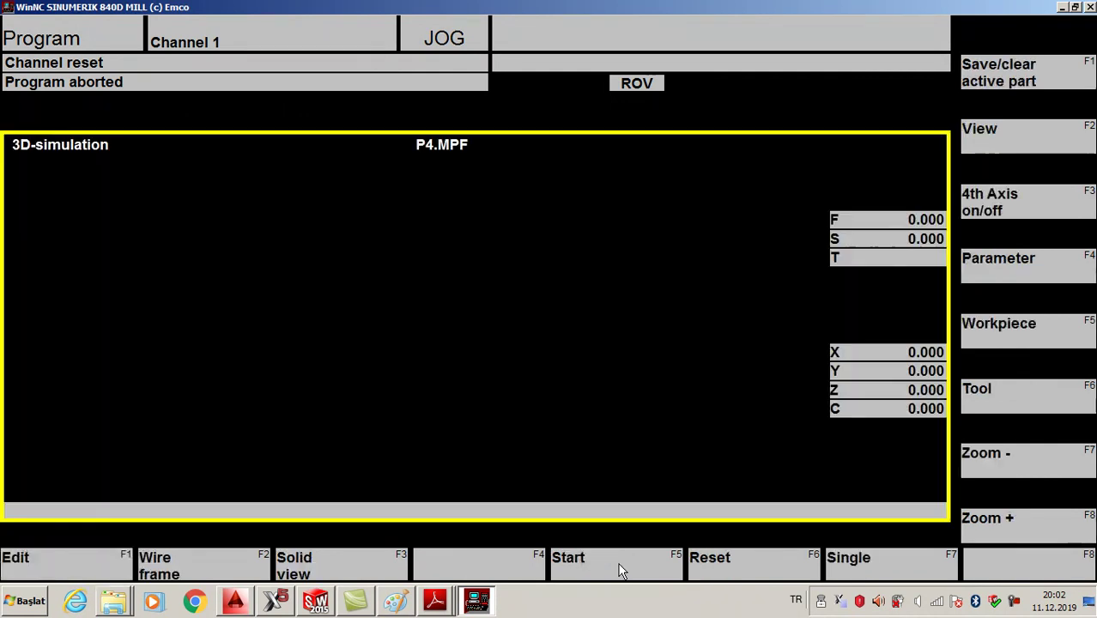
Open the Workpiece settings and check the PDF drawing and Mastercam toolpaths for blank size.
left_click(1024, 333)
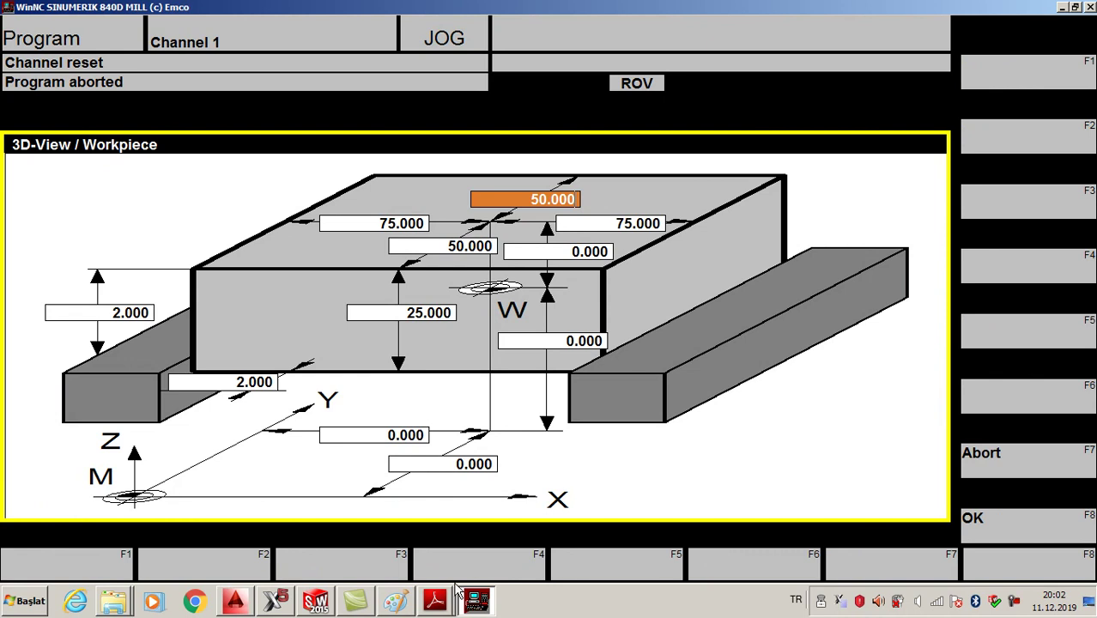
left_click(432, 606)
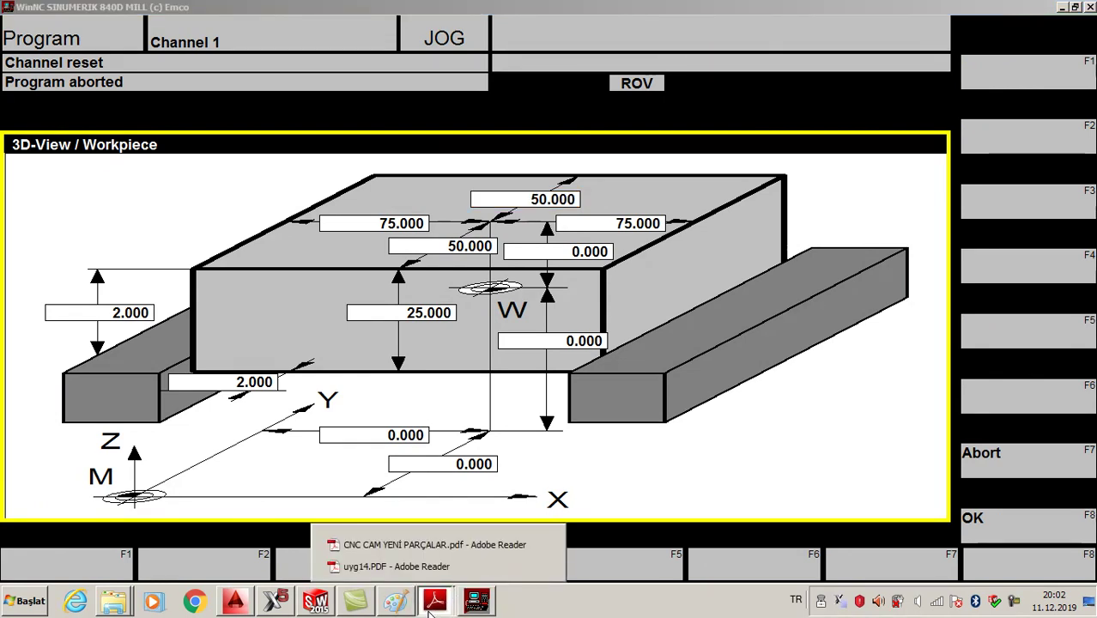
left_click(429, 566)
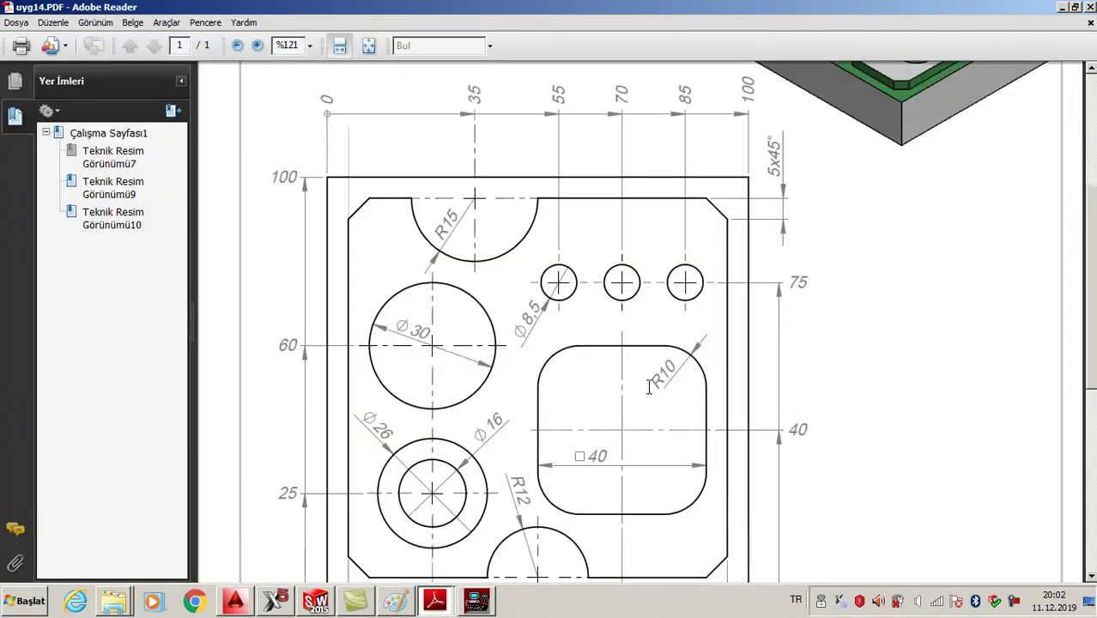
scroll(649, 386, "down", 1)
scroll(649, 388, "down", 2)
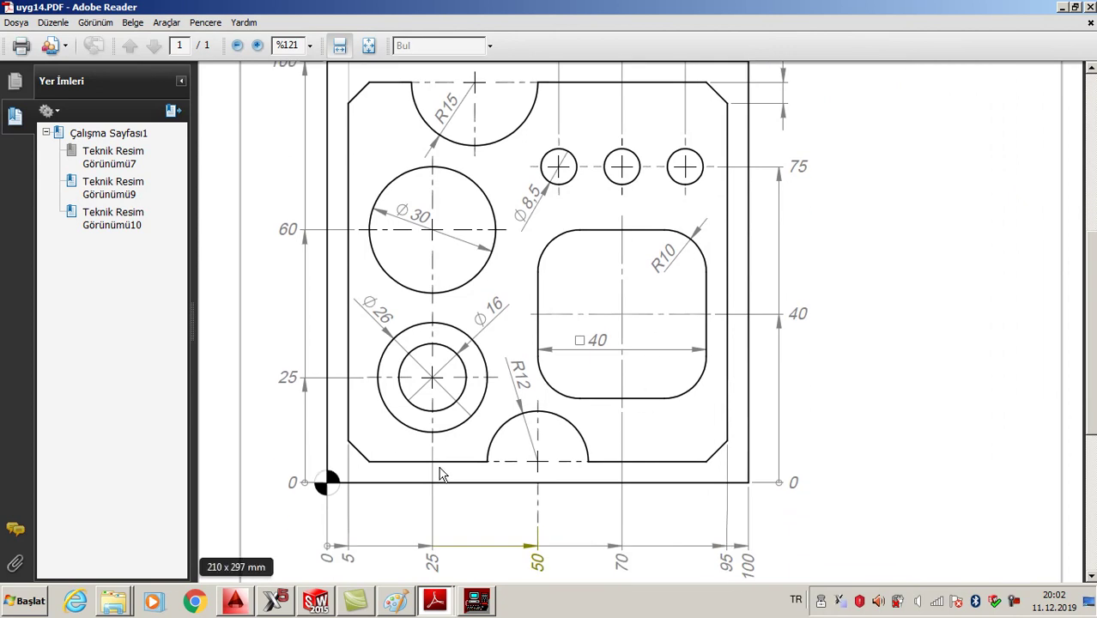
left_click(477, 601)
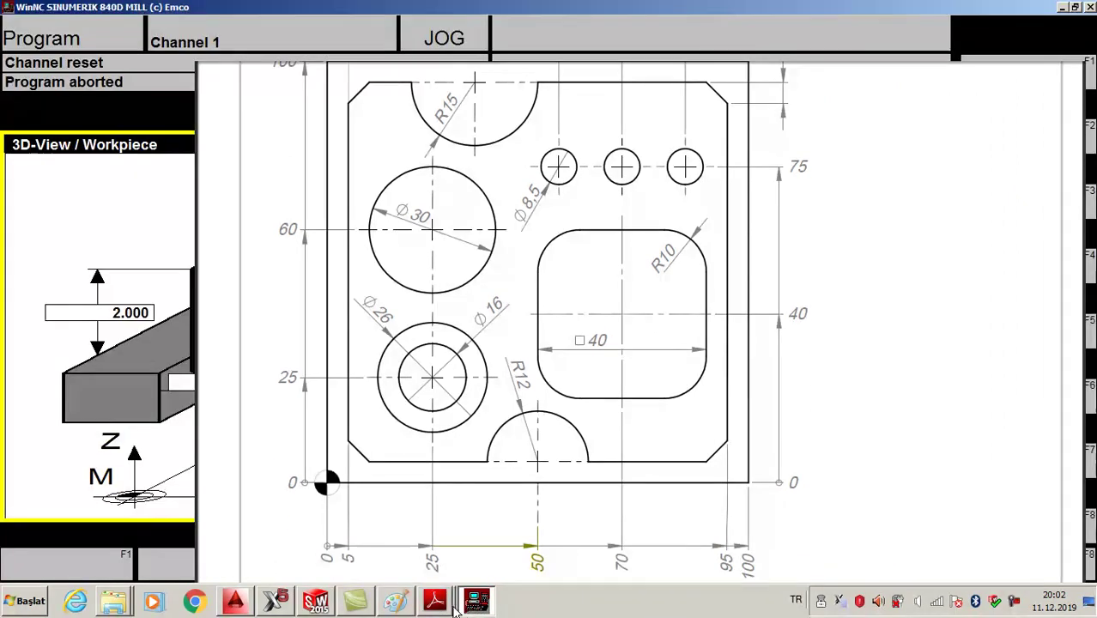
left_click(290, 607)
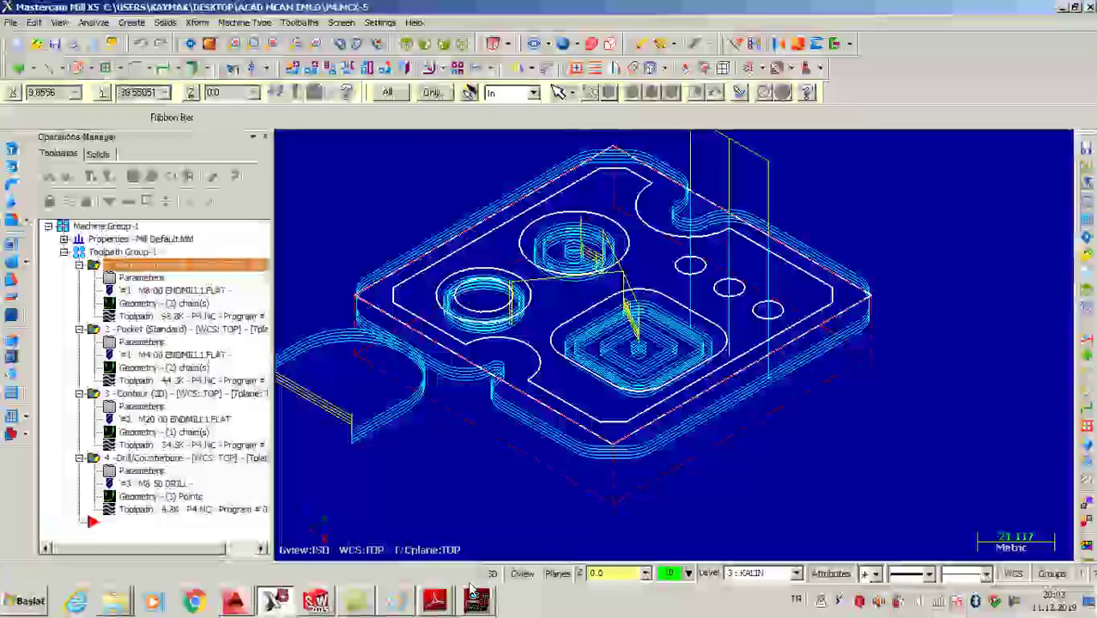
left_click(477, 601)
left_click(477, 601)
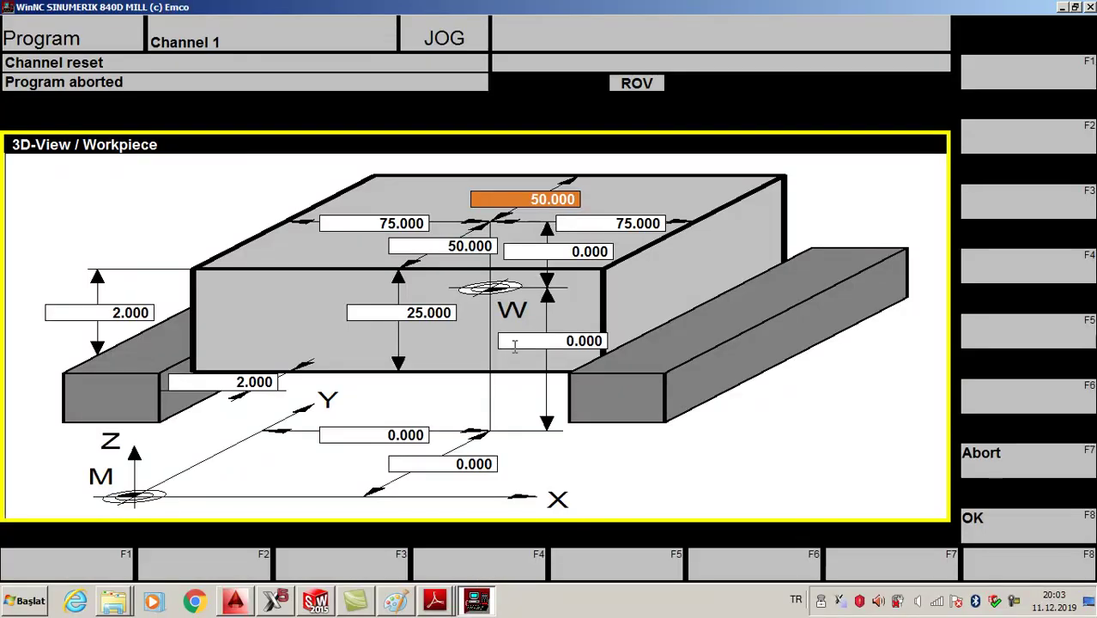
Enter blank offsets 0 and 0, sizes 100 and 100, and height 20.
left_click(450, 246)
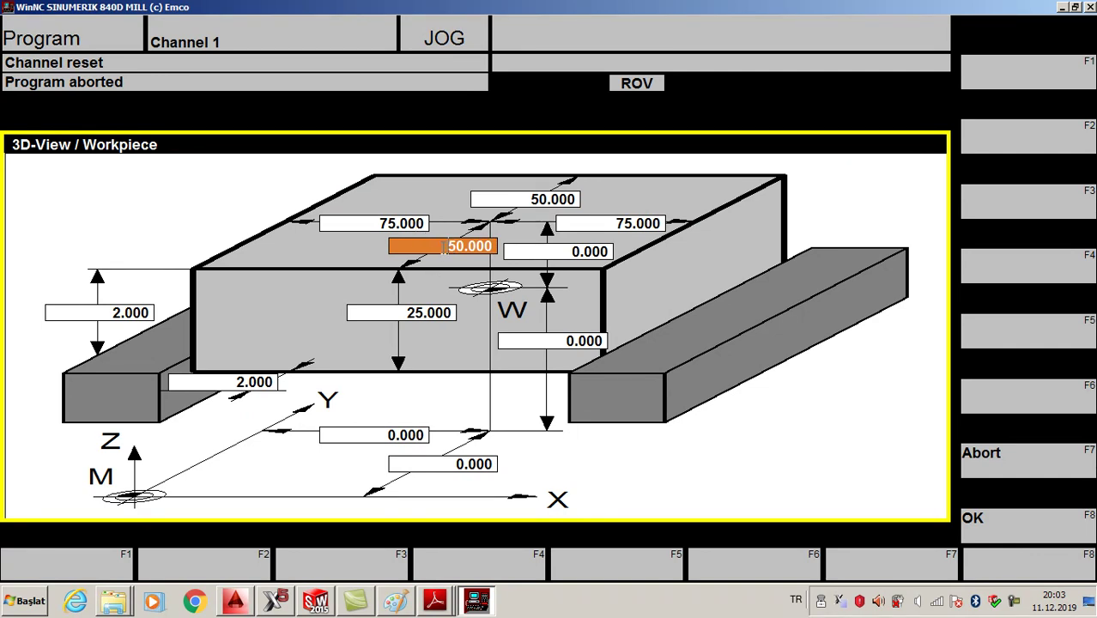
type("0")
left_click(382, 221)
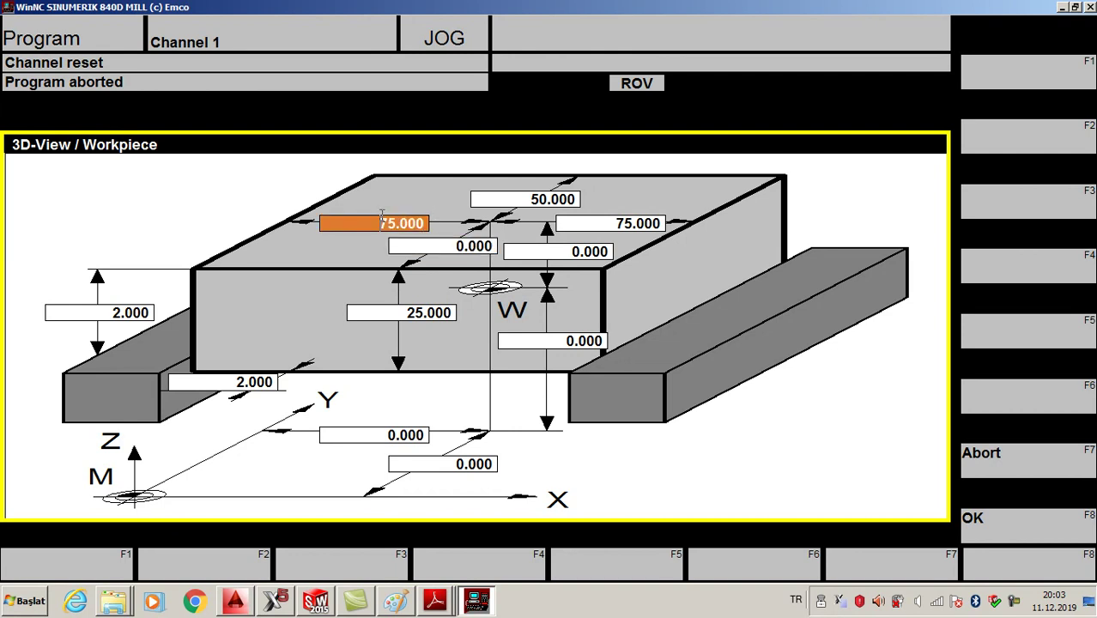
type("0")
left_click(525, 199)
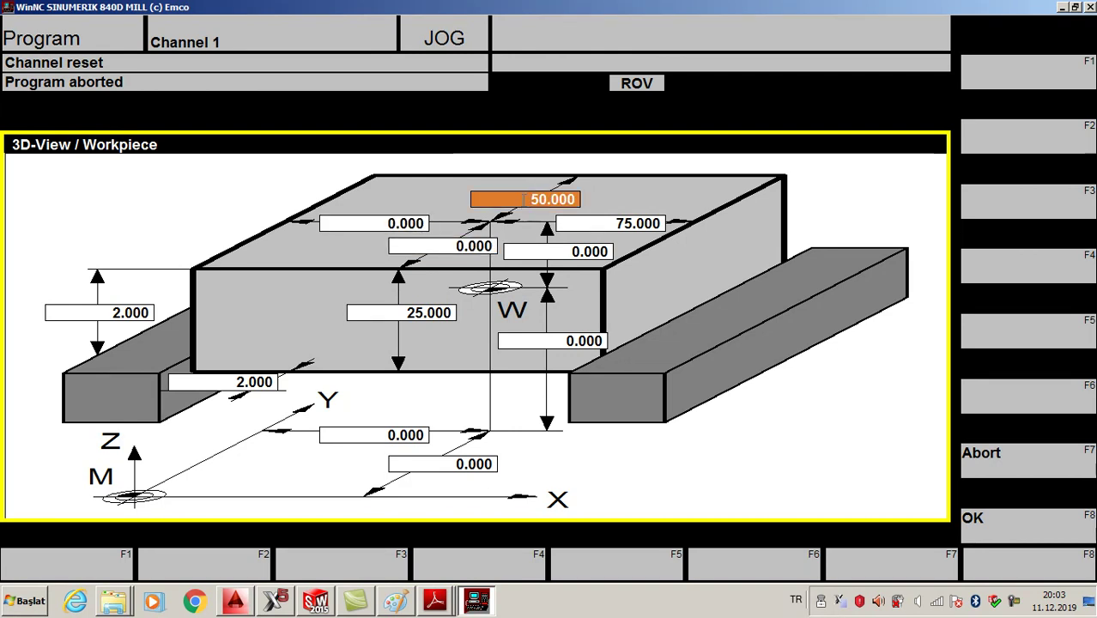
type("1")
left_click(573, 223)
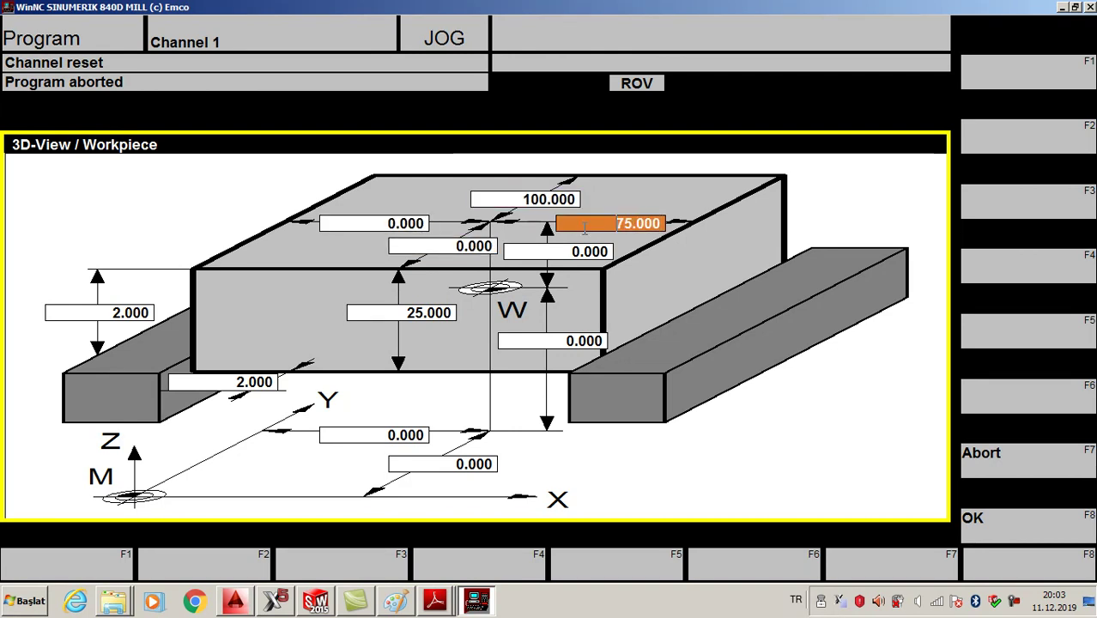
type("1")
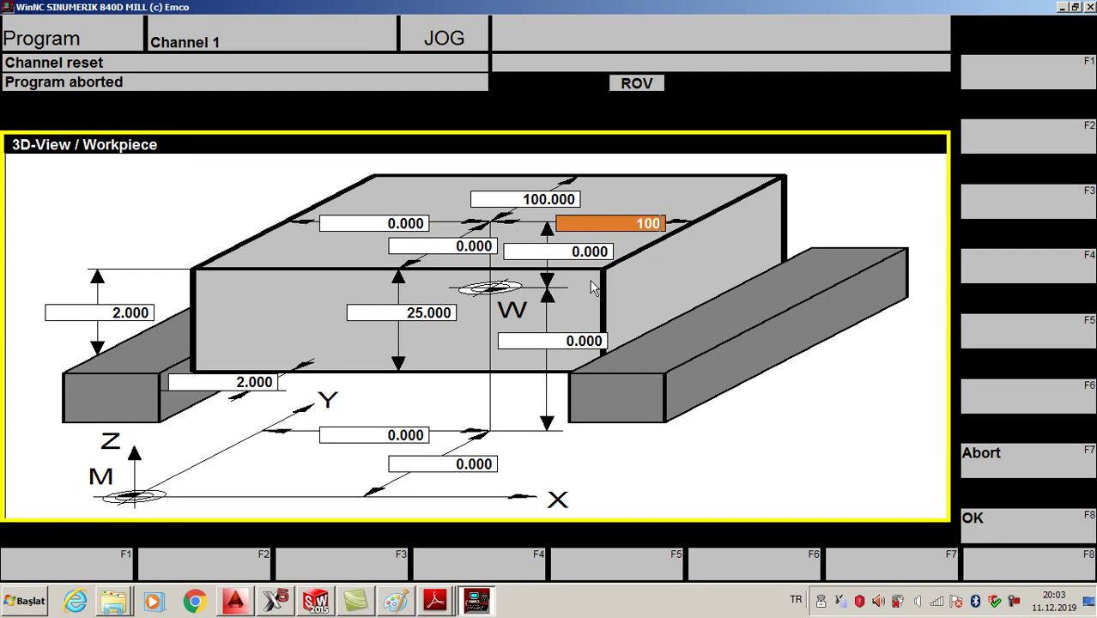
left_click(395, 314)
type("2")
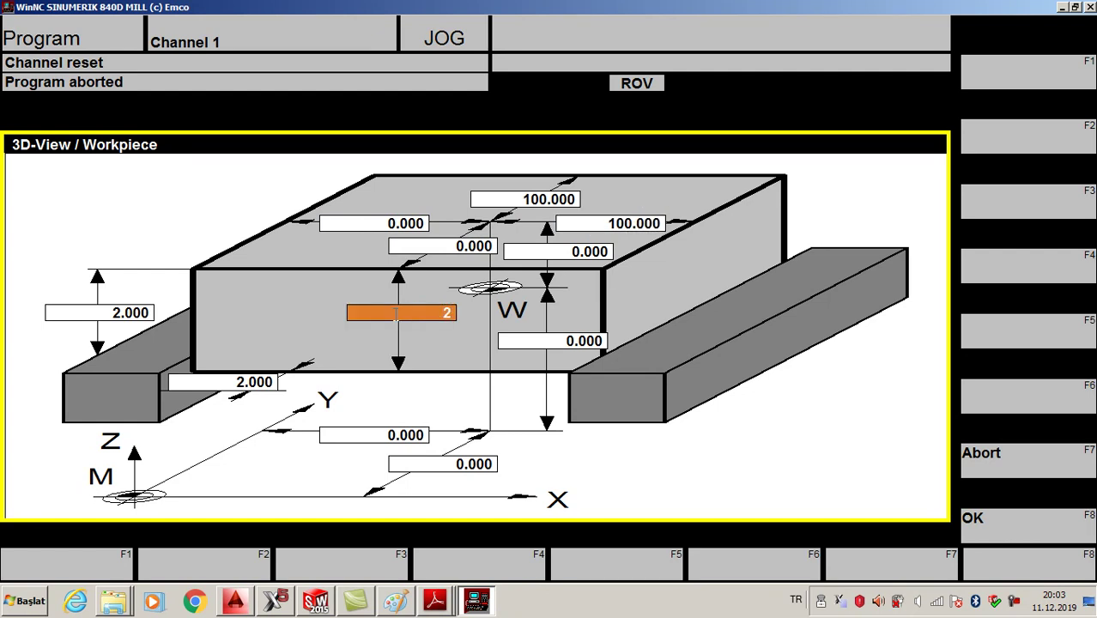
left_click(548, 335)
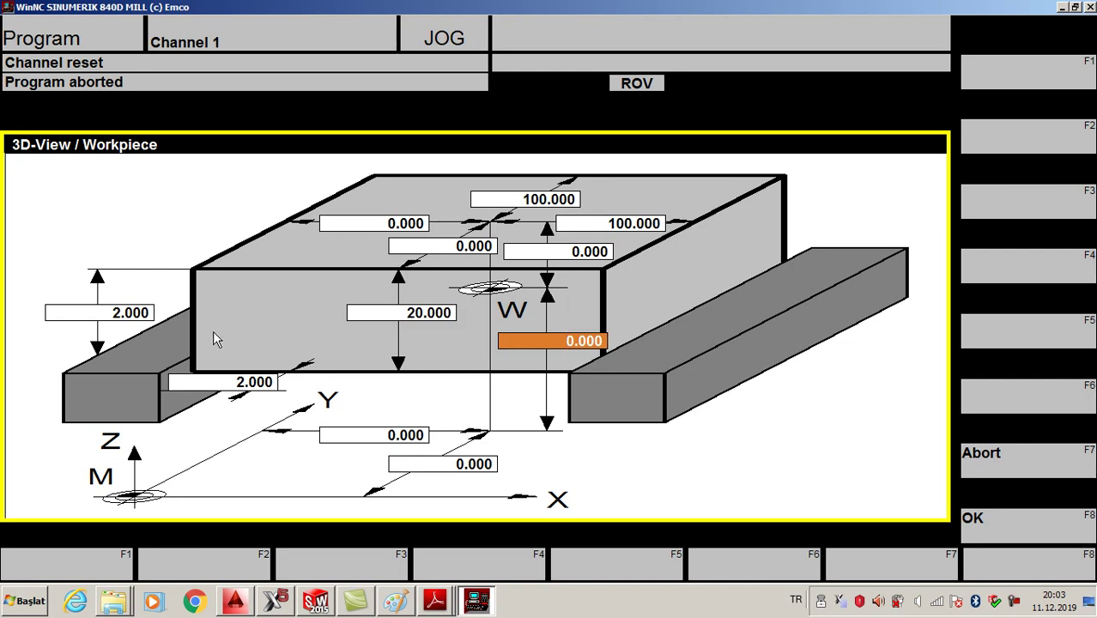
left_click(121, 313)
Accept the 100 × 100 × 20 blank and load the 8mm slot mill into toolholder 001.
left_click(991, 522)
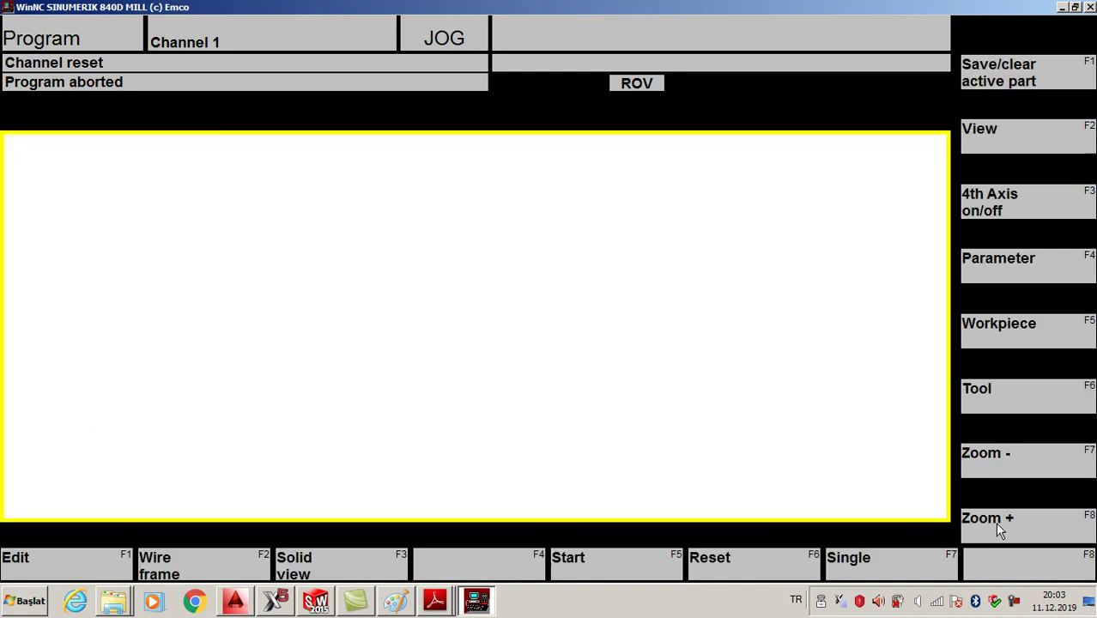
left_click(991, 397)
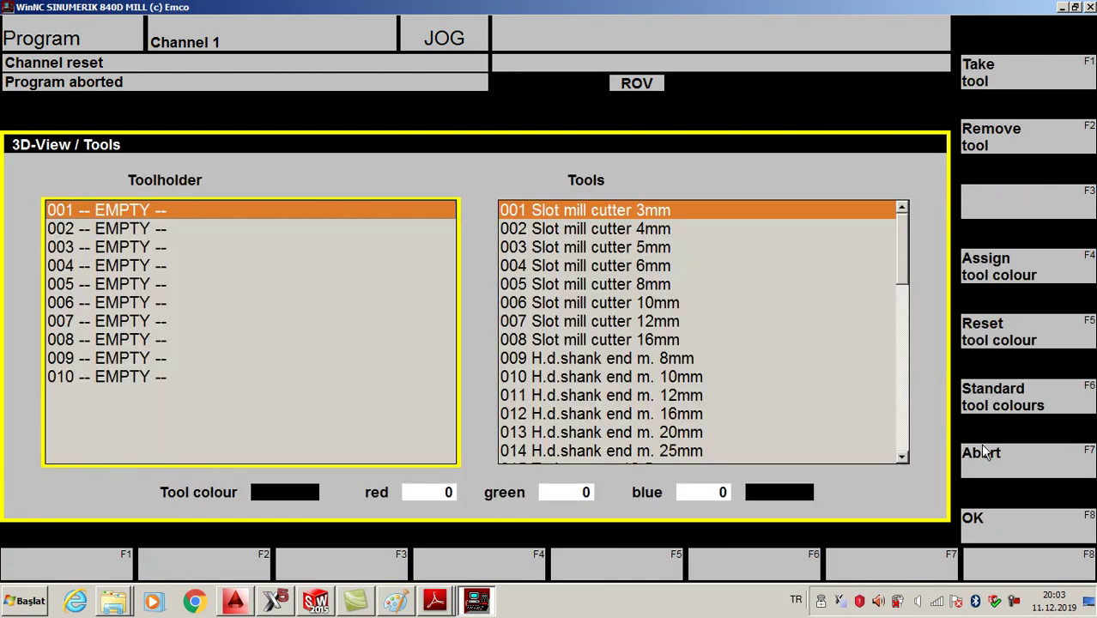
left_click(245, 605)
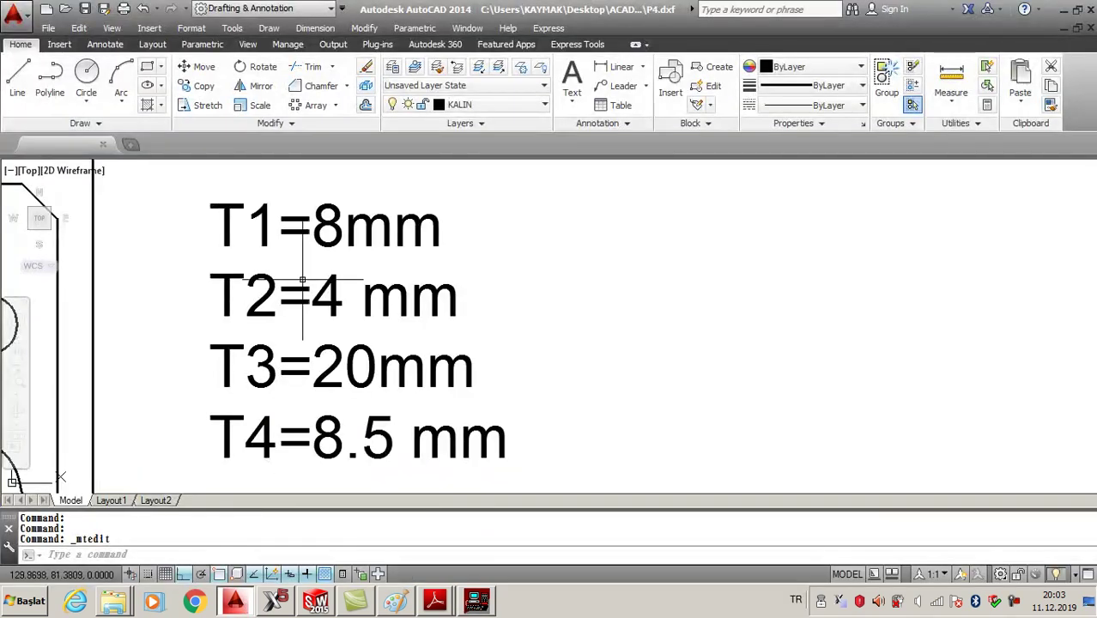
left_click(477, 601)
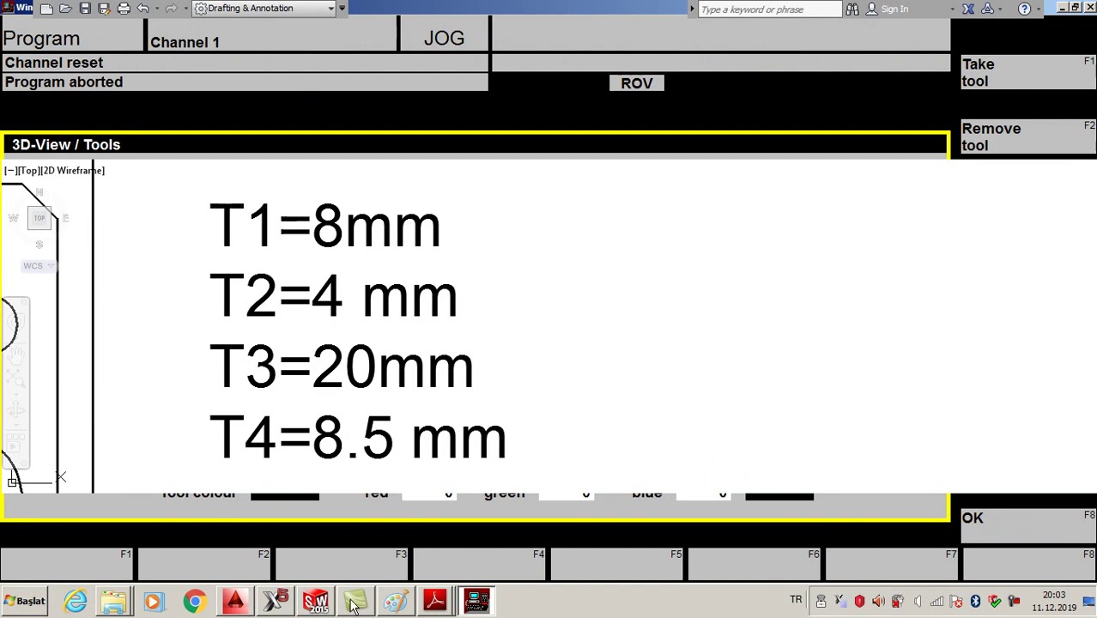
left_click(471, 603)
left_click(481, 603)
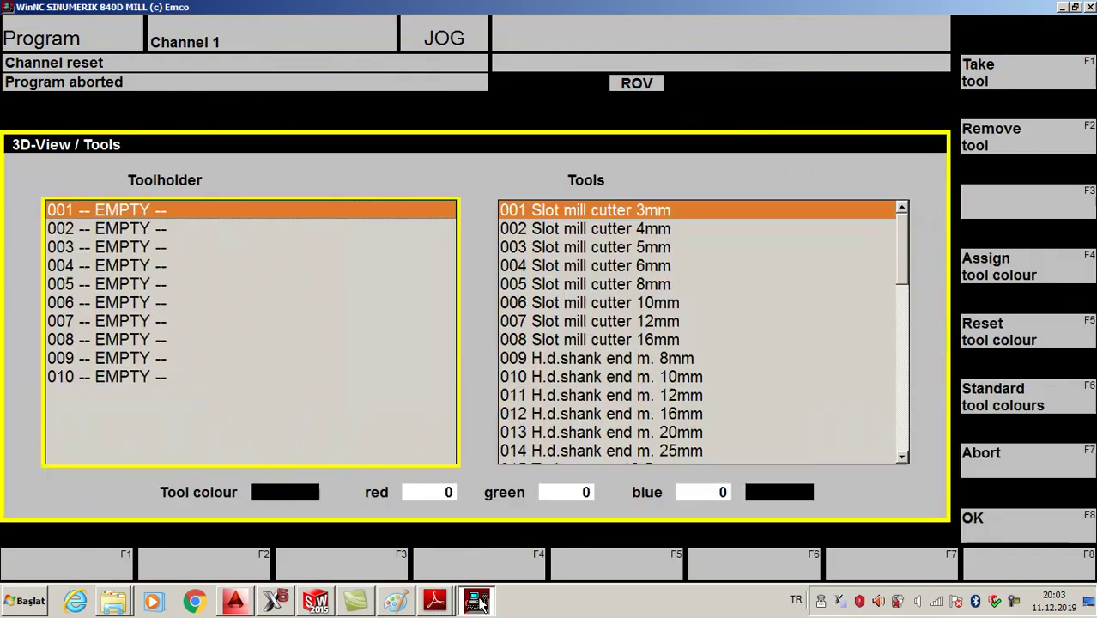
left_click(643, 286)
left_click(995, 82)
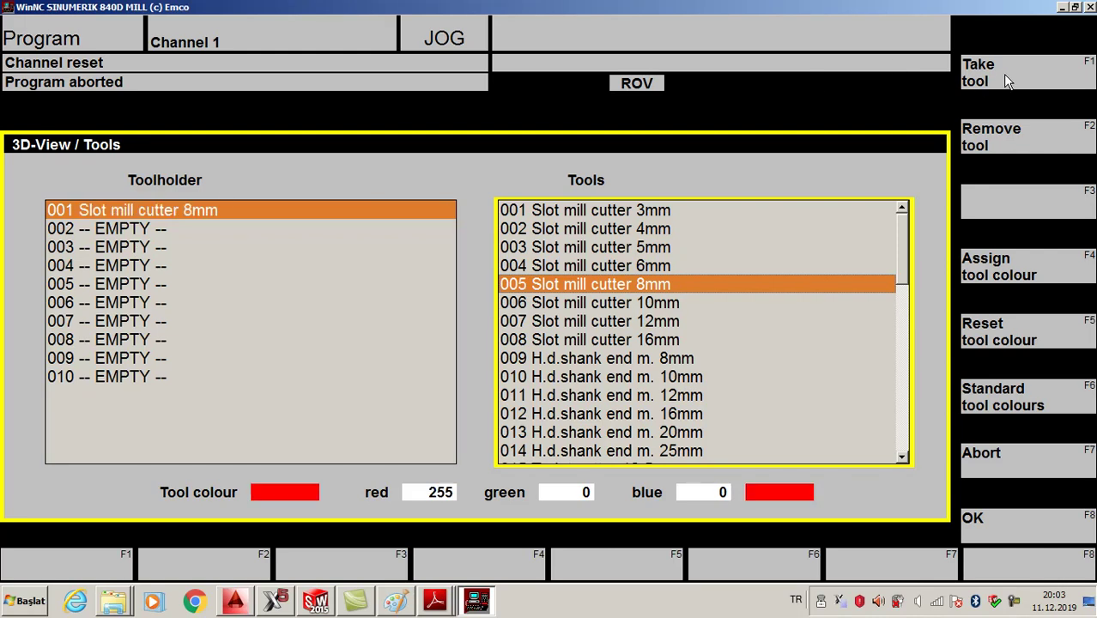
Load the 4mm slot mill into toolholder 002.
left_click(238, 601)
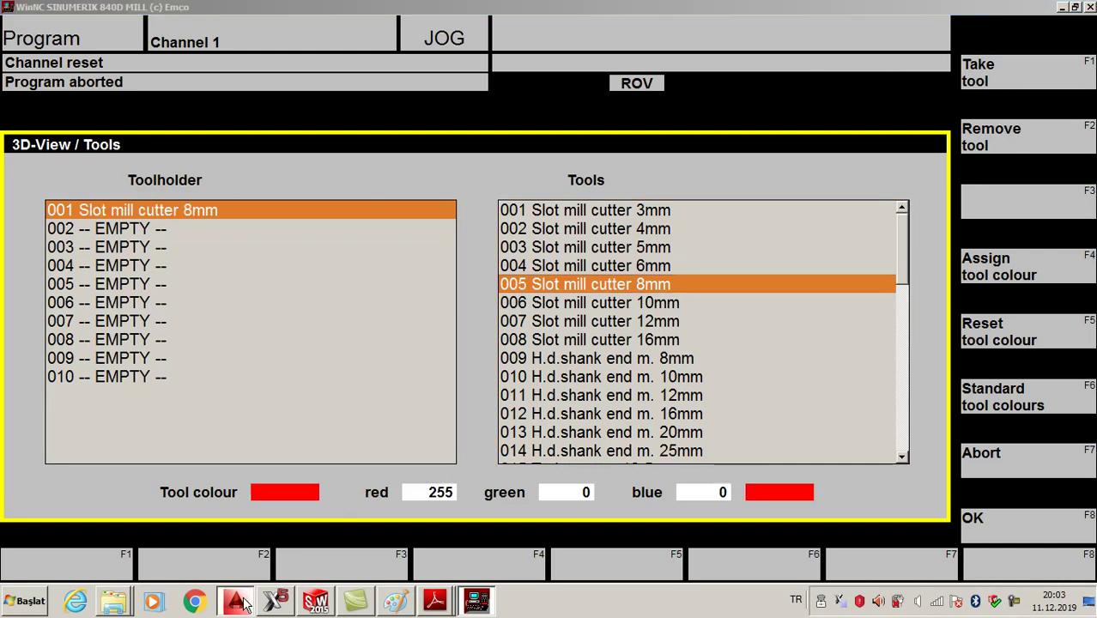
left_click(239, 600)
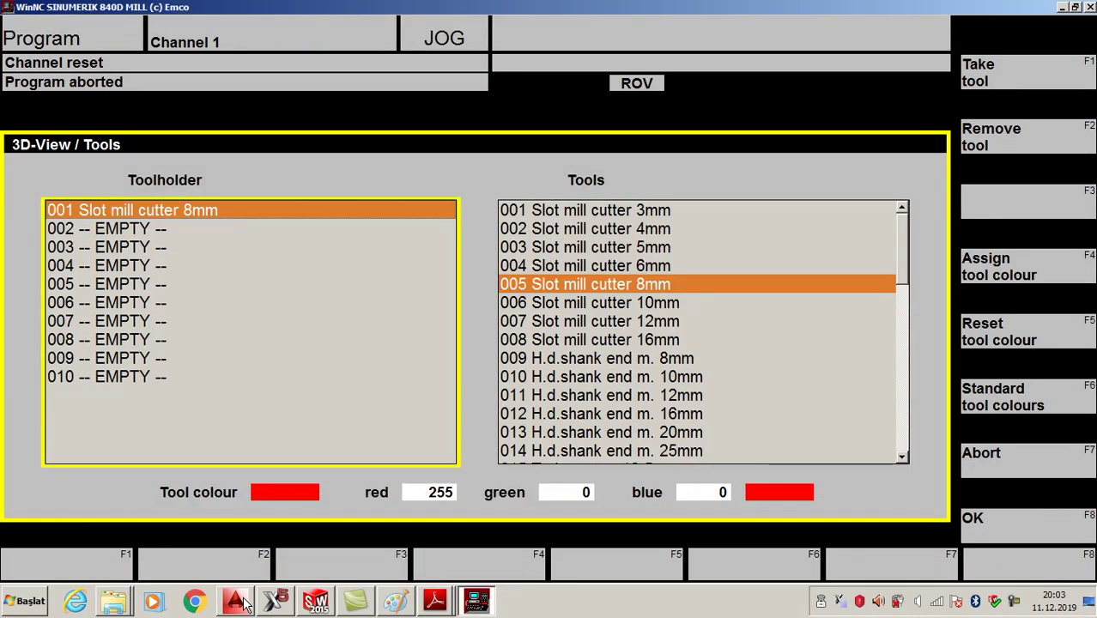
left_click(121, 232)
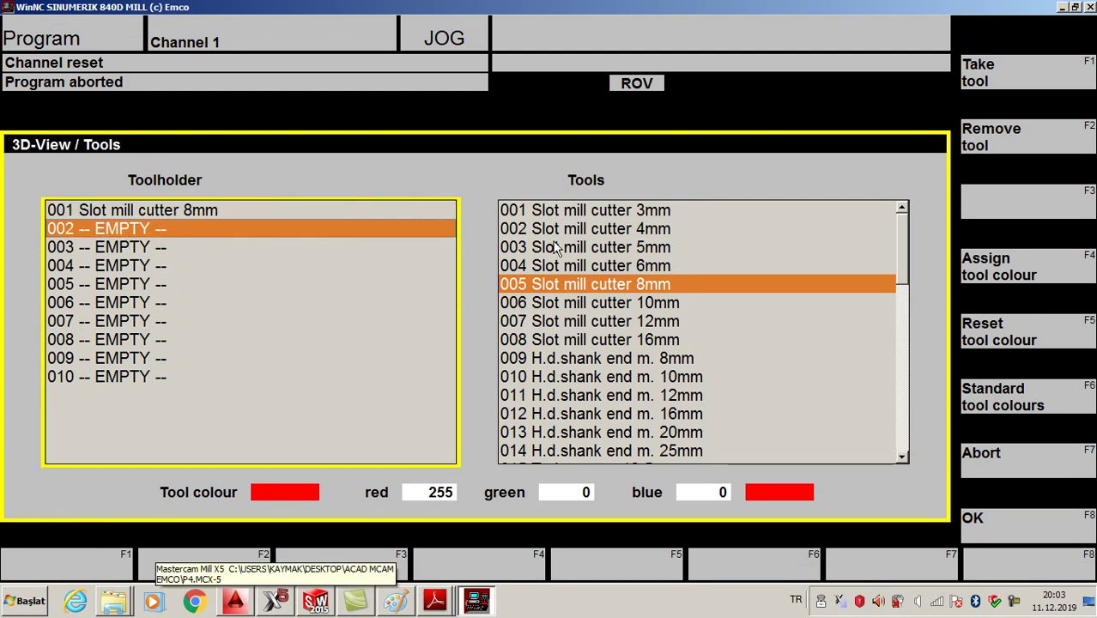
left_click(625, 225)
left_click(1008, 72)
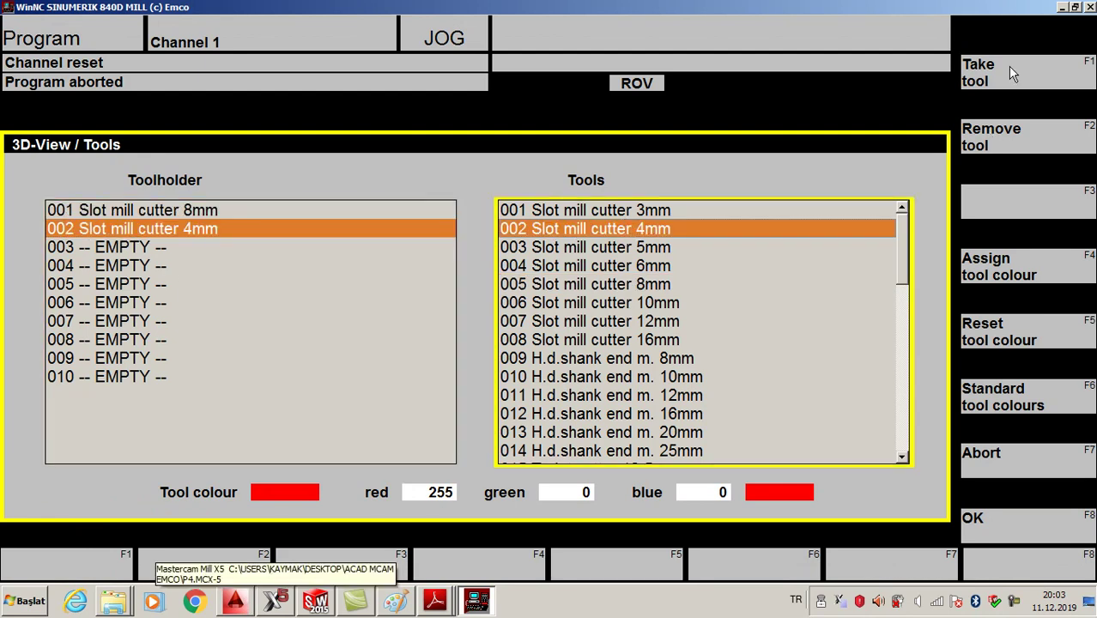
left_click(235, 603)
left_click(235, 602)
Load the 20mm end mill into holder 003 and the 8.5mm twist drill into holder 004.
left_click(114, 250)
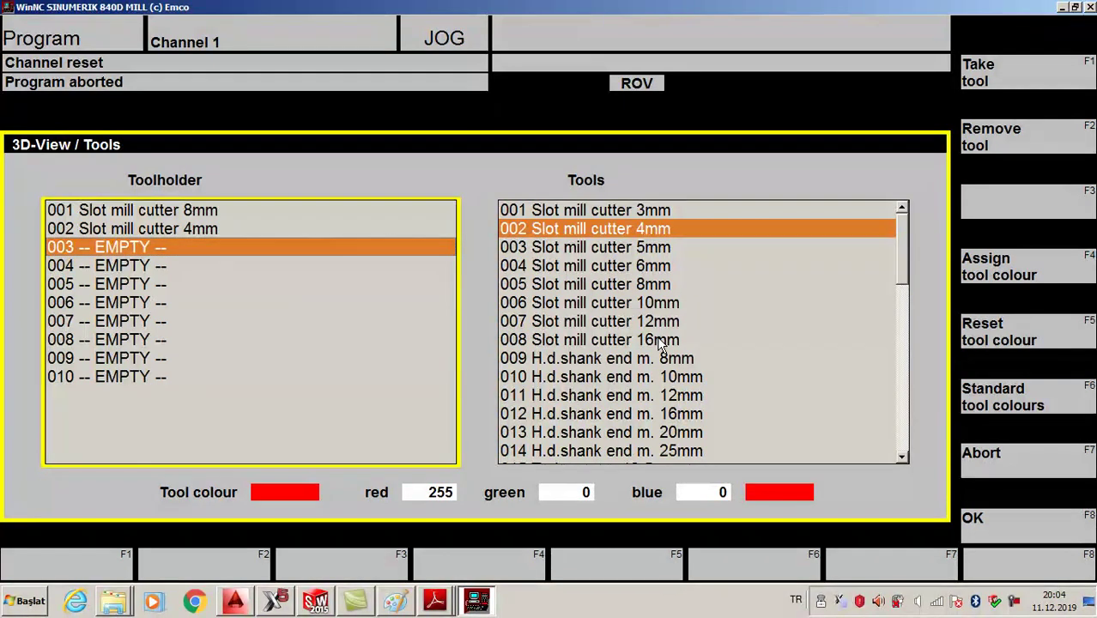
left_click(619, 434)
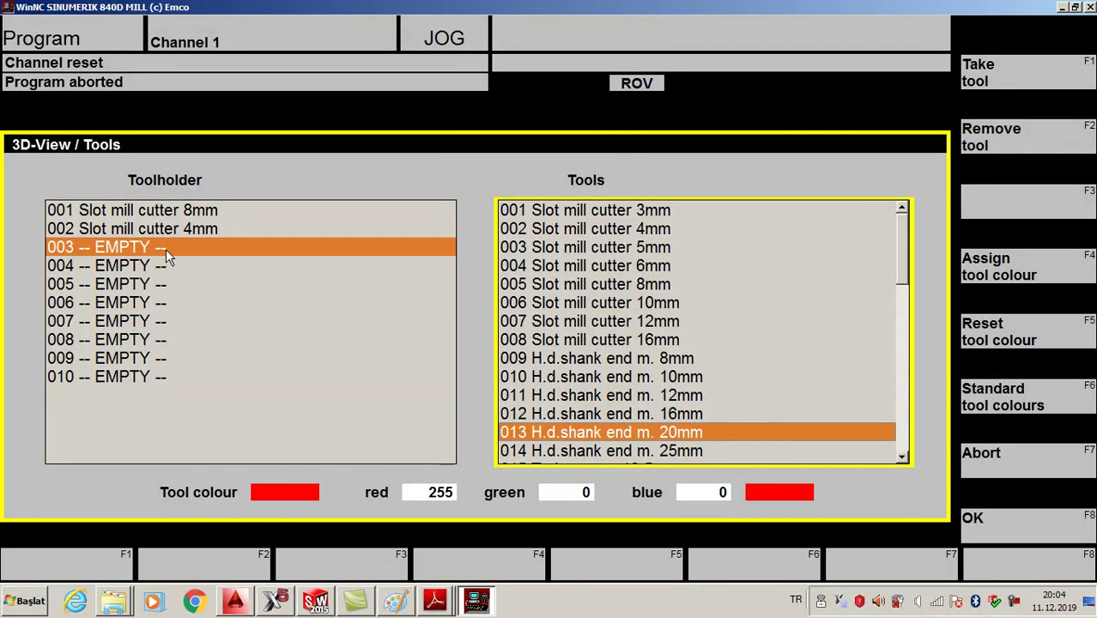
left_click(1005, 80)
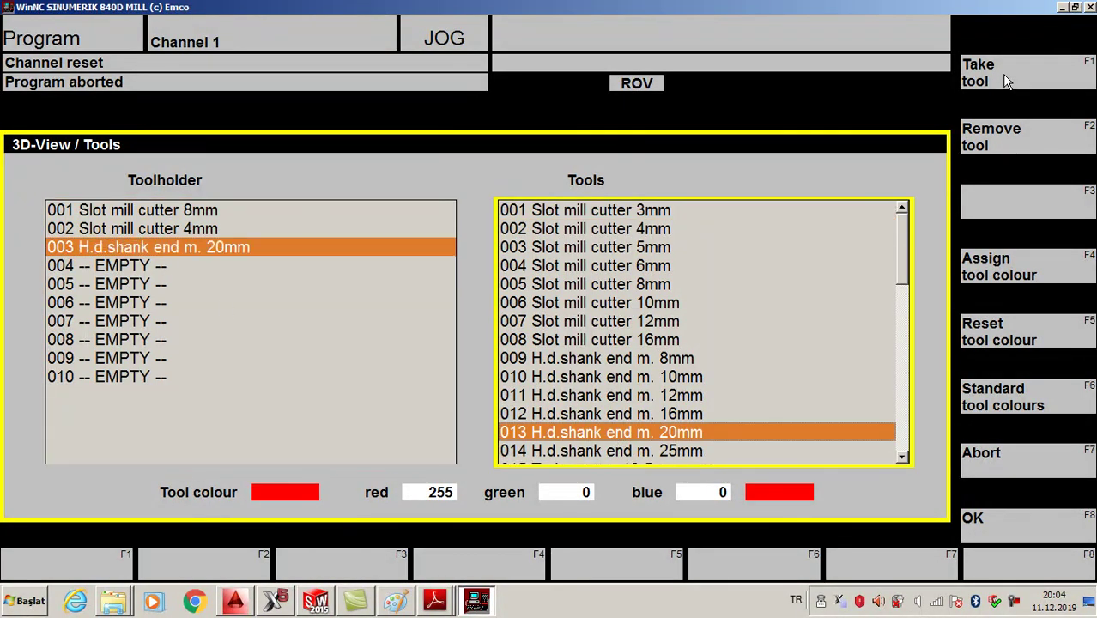
left_click(140, 268)
left_click_drag(904, 265, 899, 405)
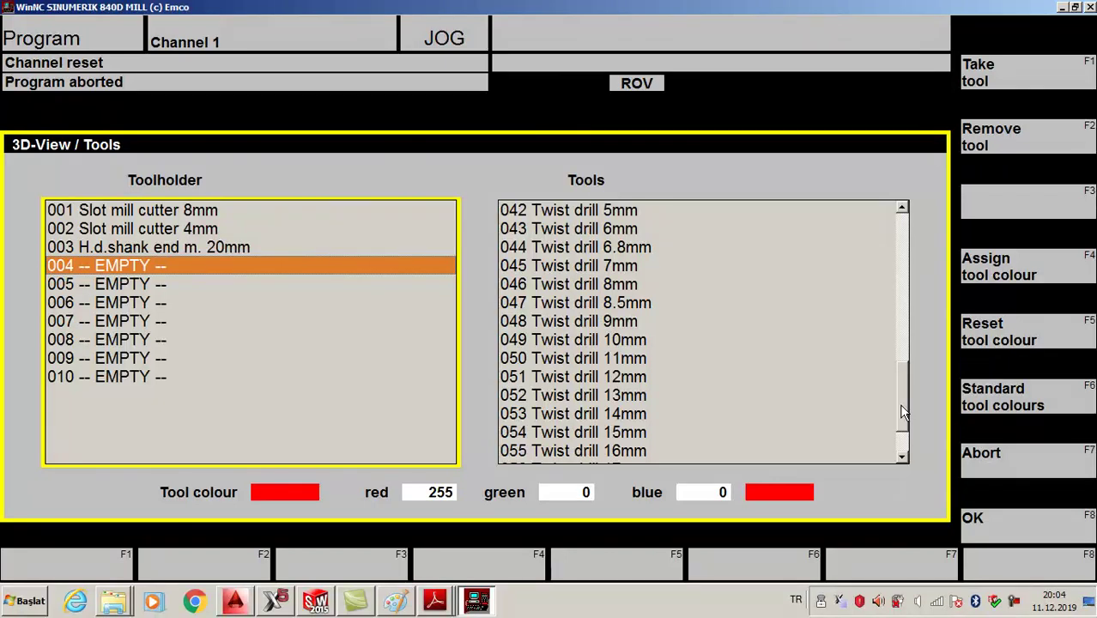
left_click(592, 304)
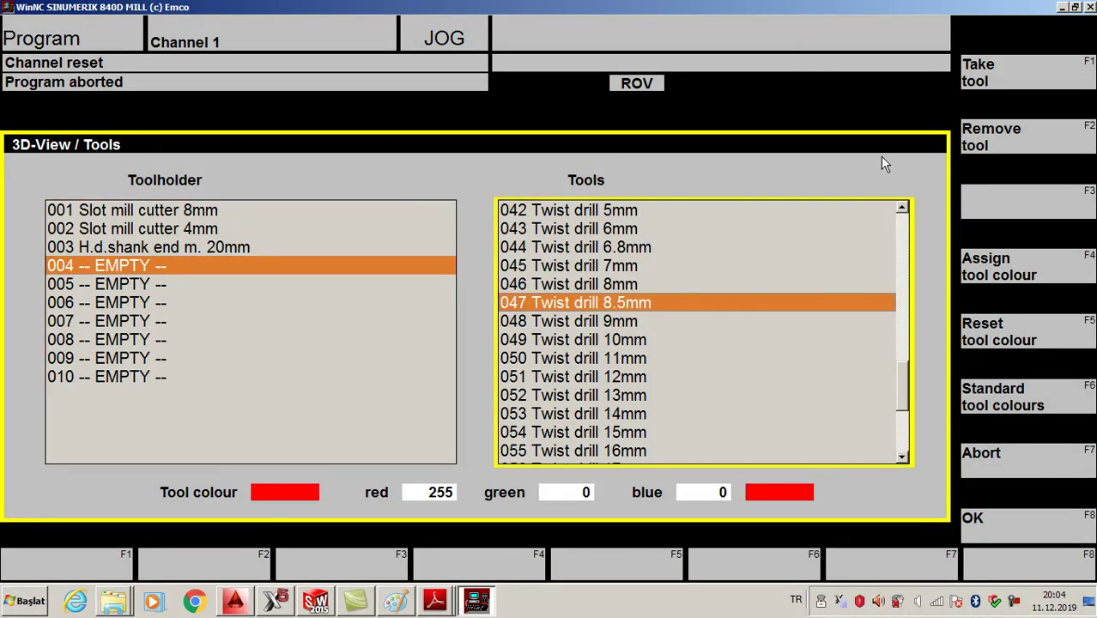
left_click(1029, 86)
Confirm the tools, give tool 4's twist drill a 4.25 mm radius offset, and return to Program.
left_click(1005, 521)
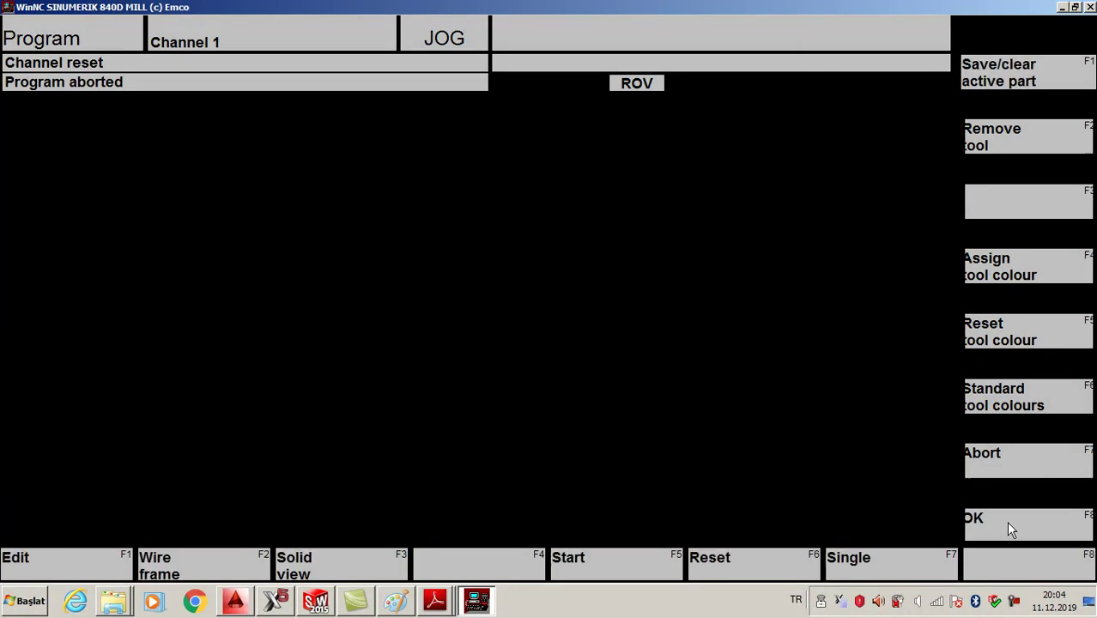
key("F10")
left_click(228, 574)
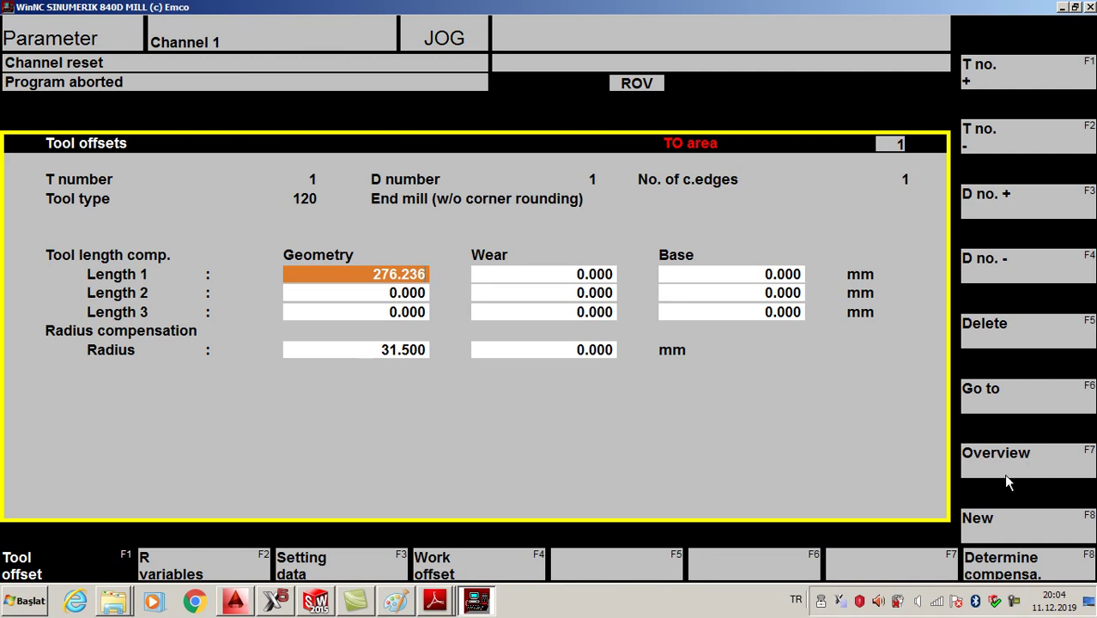
left_click(997, 68)
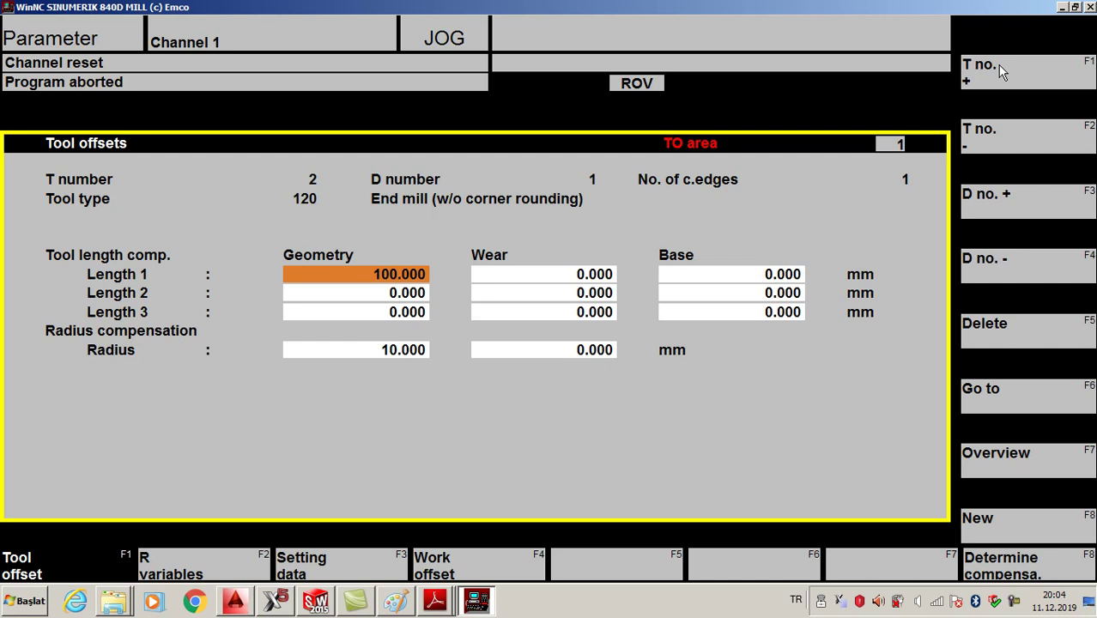
left_click(1000, 72)
left_click(999, 66)
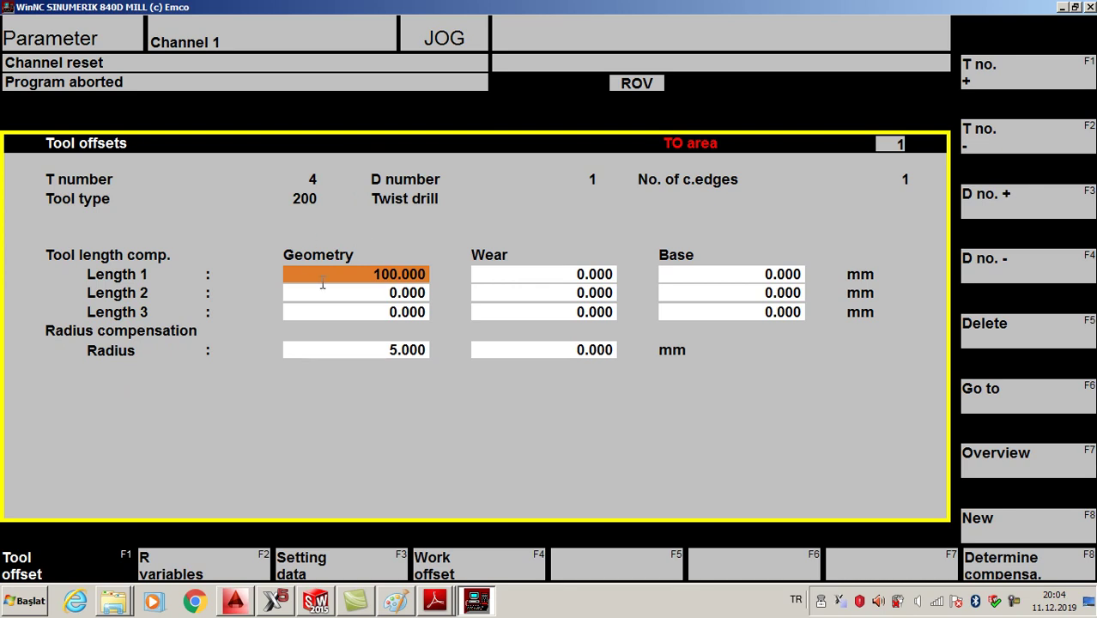
left_click(391, 350)
type("4")
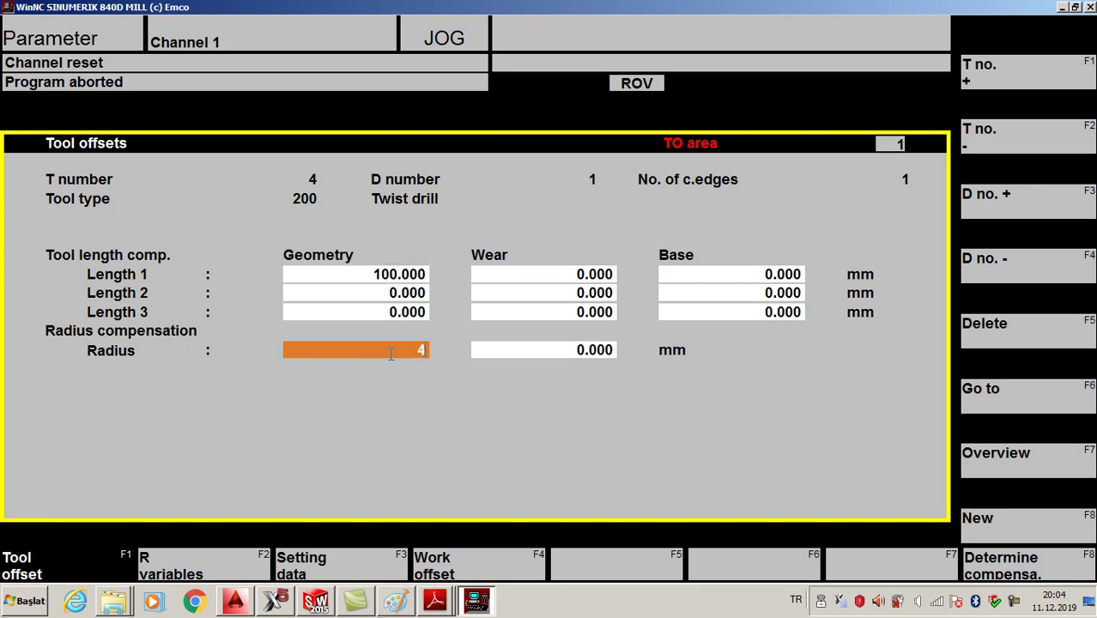
type(".25")
left_click(378, 314)
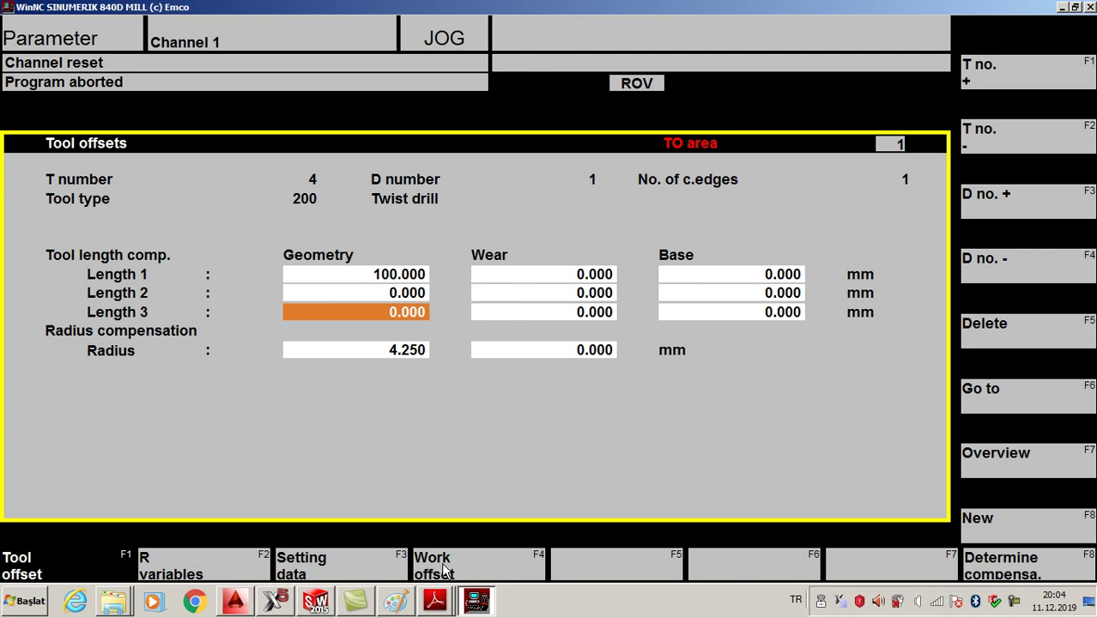
key("F10")
left_click(343, 566)
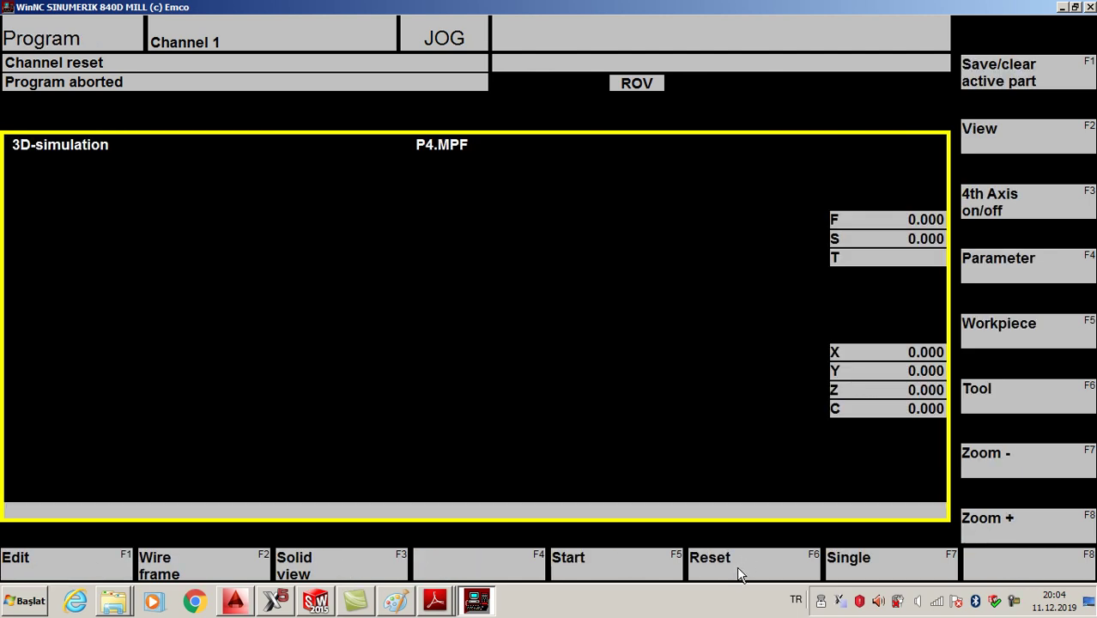
Open P4.MPF and delete the header comment lines and N2 G21.
left_click(57, 578)
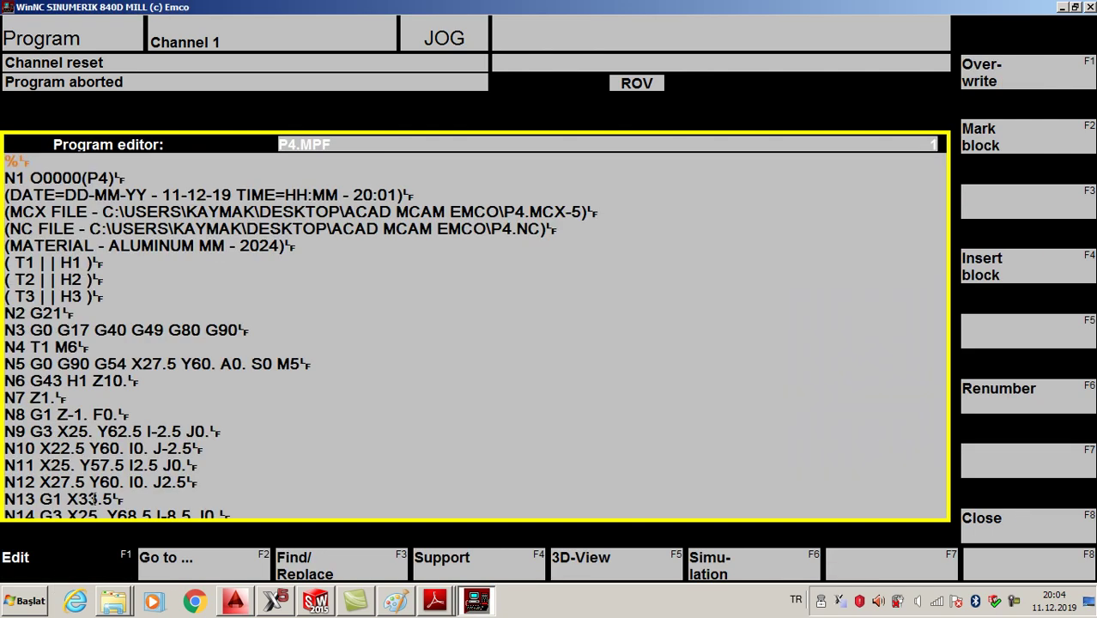
key("Down")
key("Down")
key("Down")
key("Down")
key("Down")
key("Right")
key("Right")
key("Right")
key("Right")
key("Right")
key("Right")
key("BackSpace")
key("BackSpace")
key("BackSpace")
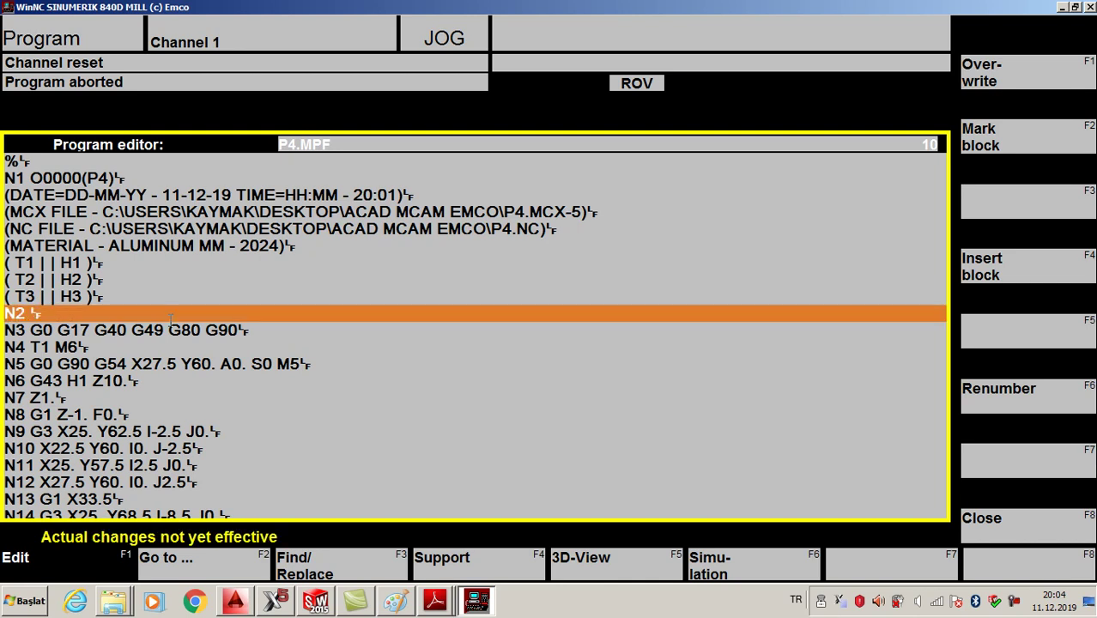
key("BackSpace")
key("BackSpace")
key("BackSpace")
key("BackSpace")
key("BackSpace")
key("BackSpace")
key("BackSpace")
key("BackSpace")
key("BackSpace")
key("BackSpace")
key("BackSpace")
key("BackSpace")
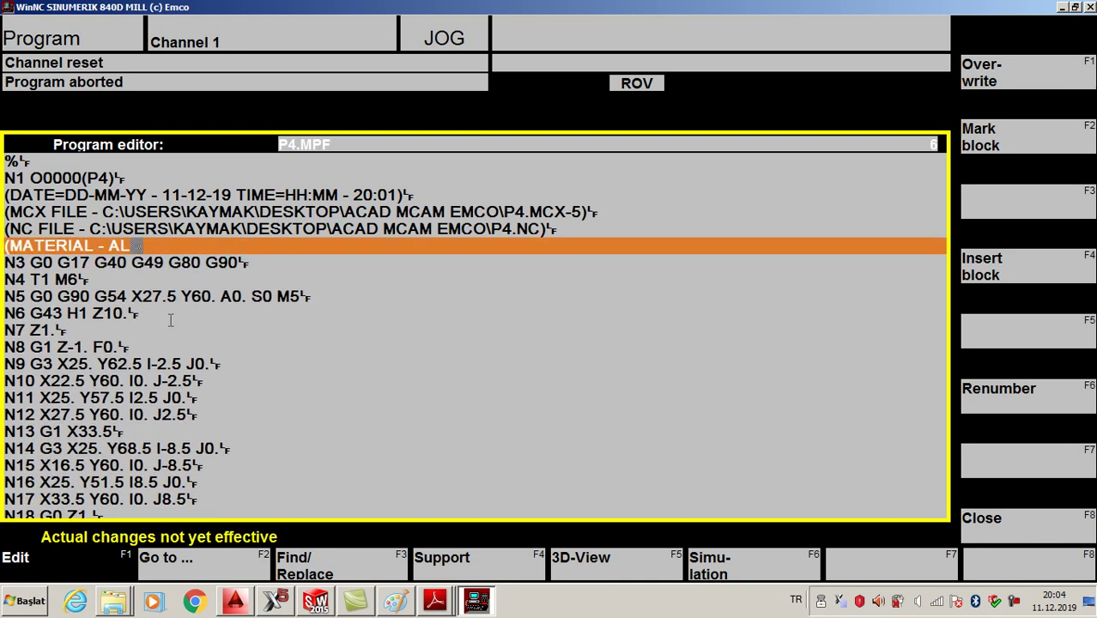
key("BackSpace")
key("BackSpace")
key("BackSpace")
key("BackSpace")
key("BackSpace")
key("BackSpace")
key("BackSpace")
key("BackSpace")
key("BackSpace")
key("BackSpace")
key("BackSpace")
key("BackSpace")
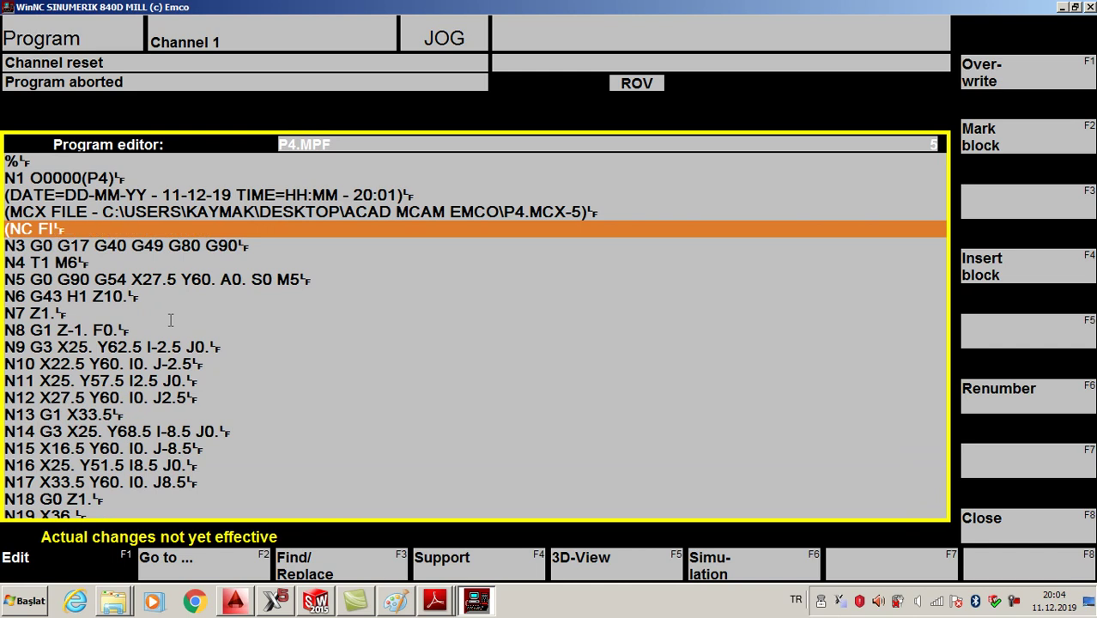
key("BackSpace")
key("BackSpace")
key("BackSpace")
key("BackSpace")
key("BackSpace")
key("BackSpace")
key("BackSpace")
key("BackSpace")
key("BackSpace")
key("BackSpace")
key("BackSpace")
key("BackSpace")
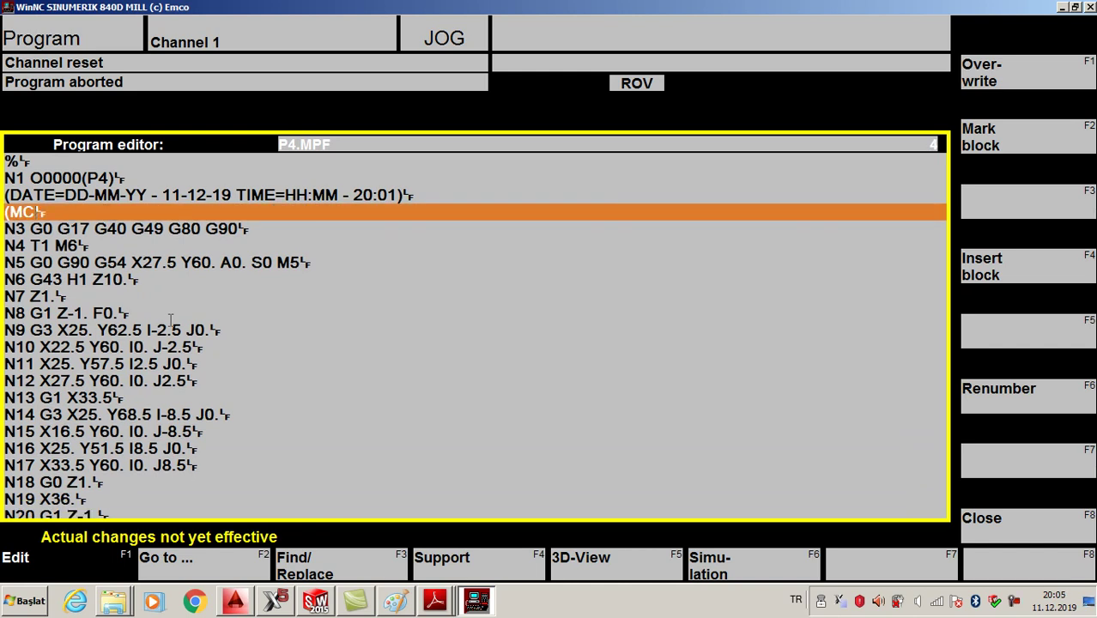
key("BackSpace")
key("BackSpace")
key("BackSpace")
key("BackSpace")
key("BackSpace")
key("BackSpace")
key("BackSpace")
key("BackSpace")
key("BackSpace")
key("BackSpace")
key("BackSpace")
key("BackSpace")
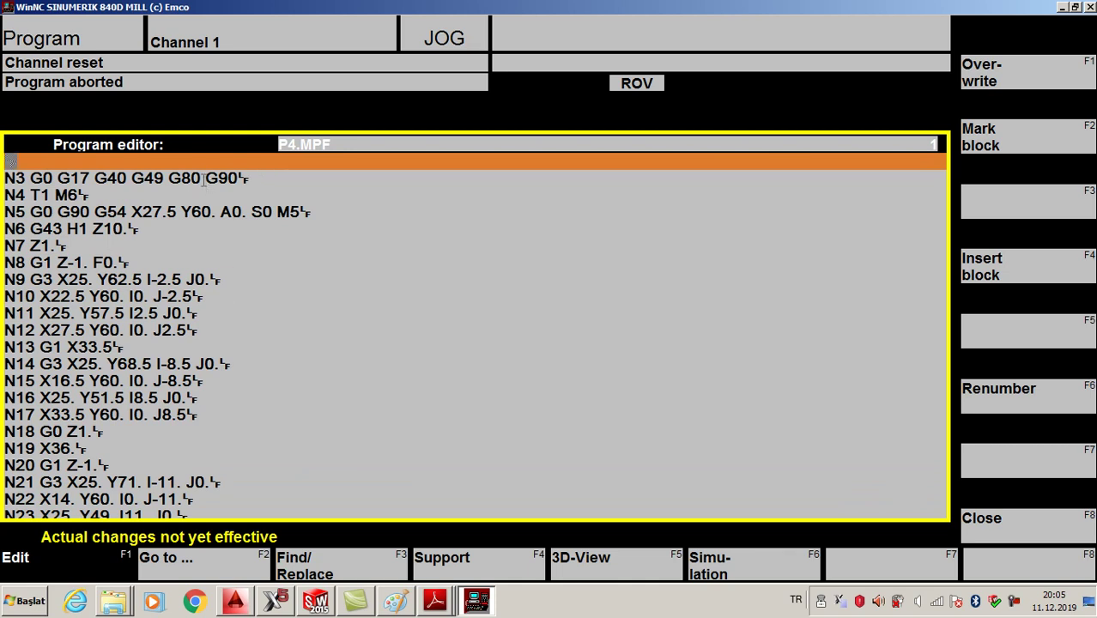
Remove G0 and G80 from block N3, leaving G17 G40 G49 G90.
key("Down")
key("Right")
key("Right")
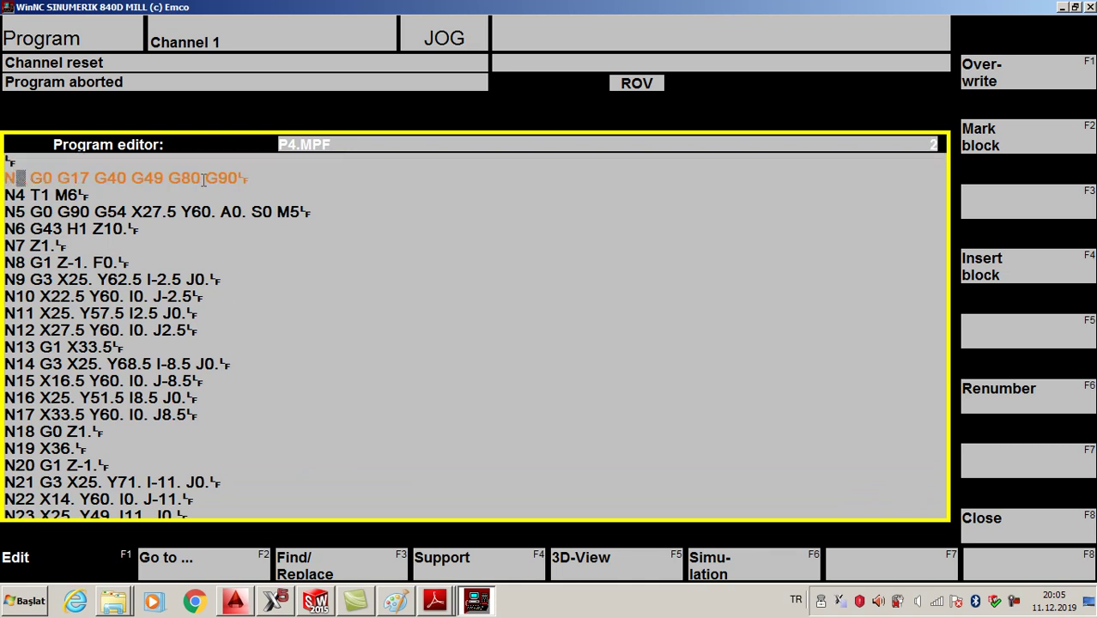
key("Right")
key("Right")
key("Right")
key("BackSpace")
key("BackSpace")
key("Delete")
key("Right")
key("Right")
key("Right")
key("Right")
key("Right")
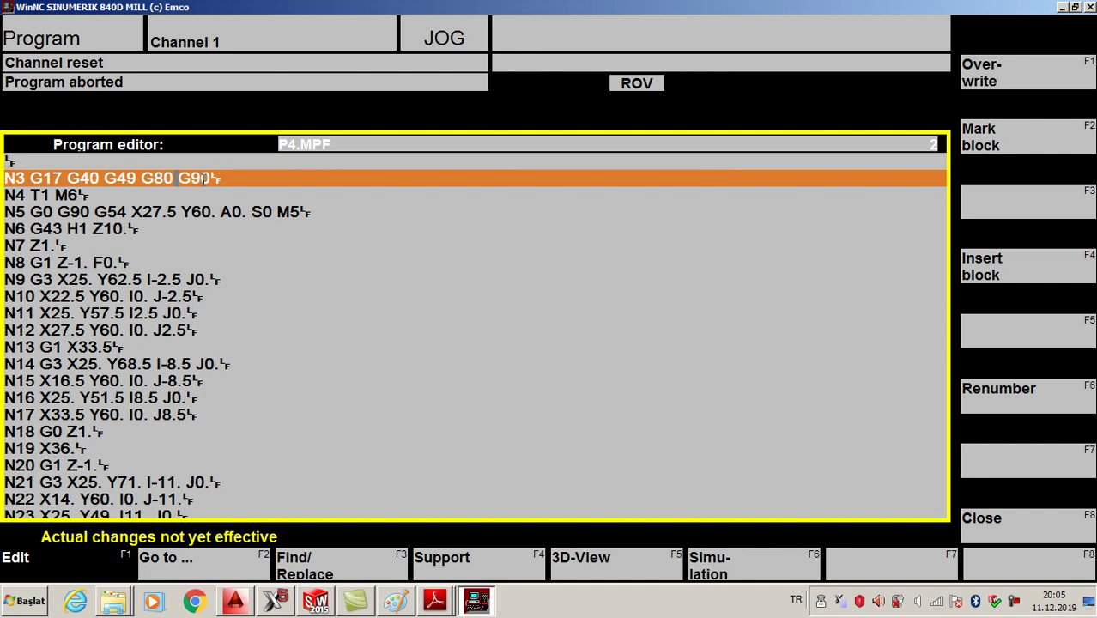
key("BackSpace")
key("BackSpace")
key("BackSpace")
key("BackSpace")
Insert a new block 'G0 X100 Y100 Z100' after N3.
key("Down")
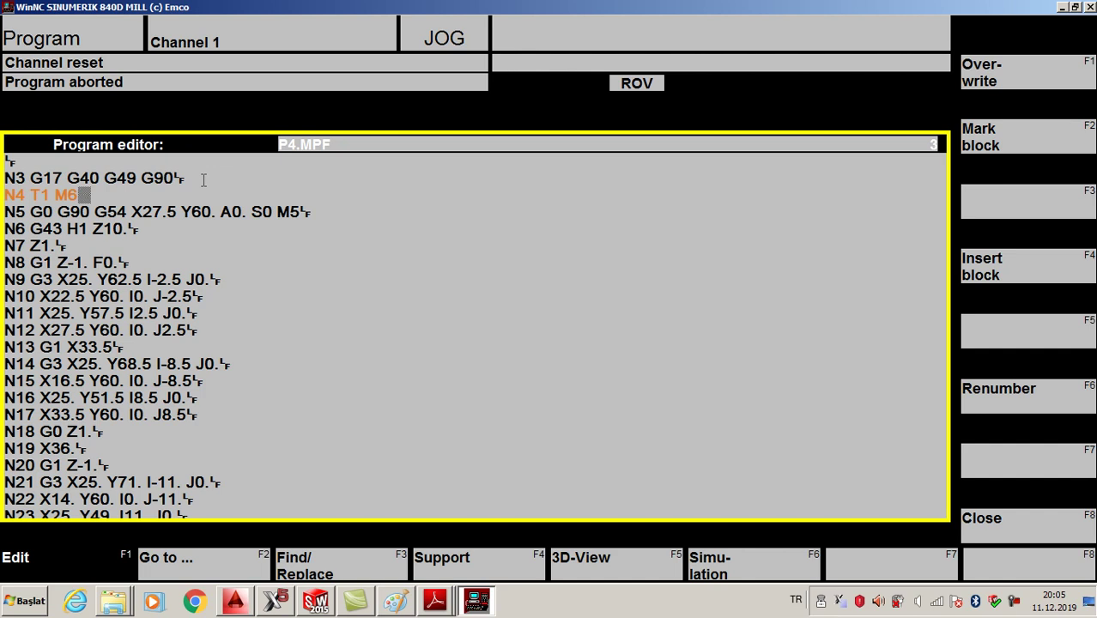
key("Up")
key("Right")
key("Right")
key("Right")
key("Return")
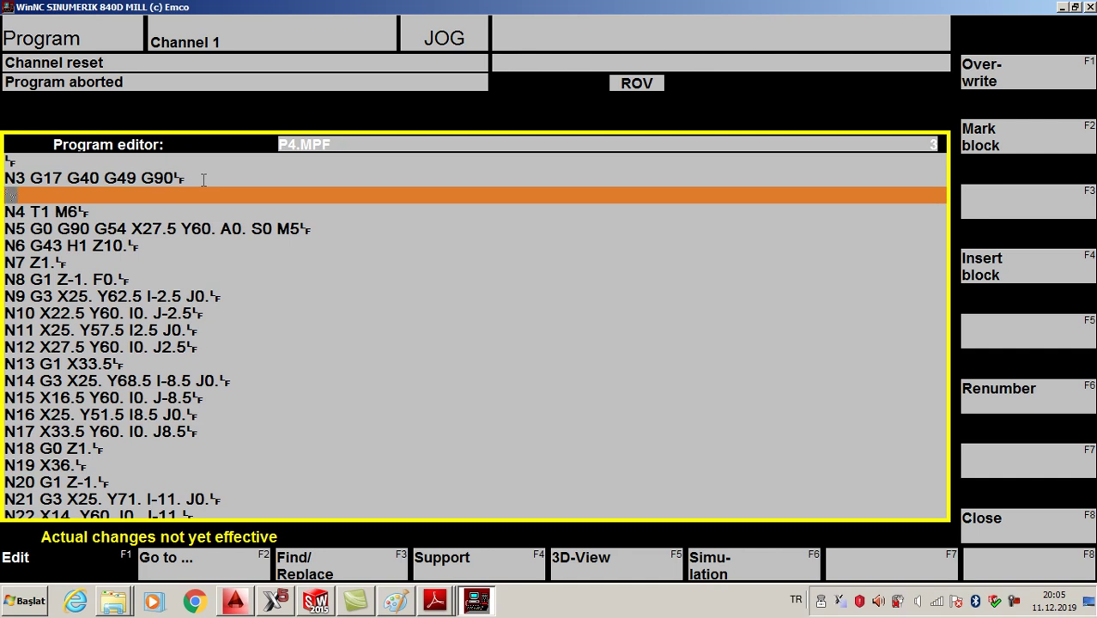
type("G0 X100 Y100 Z100")
Make N4 read T1 D1 M6, complete G0 X100 Y100 Z100, and add a G54 line.
key("Down")
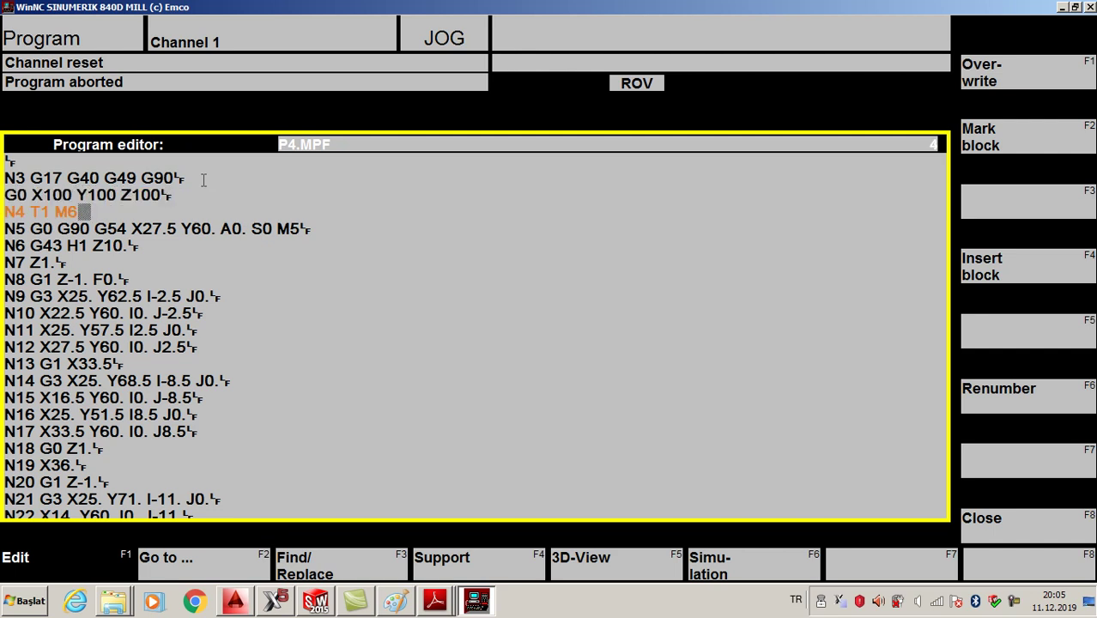
type("D1 M6")
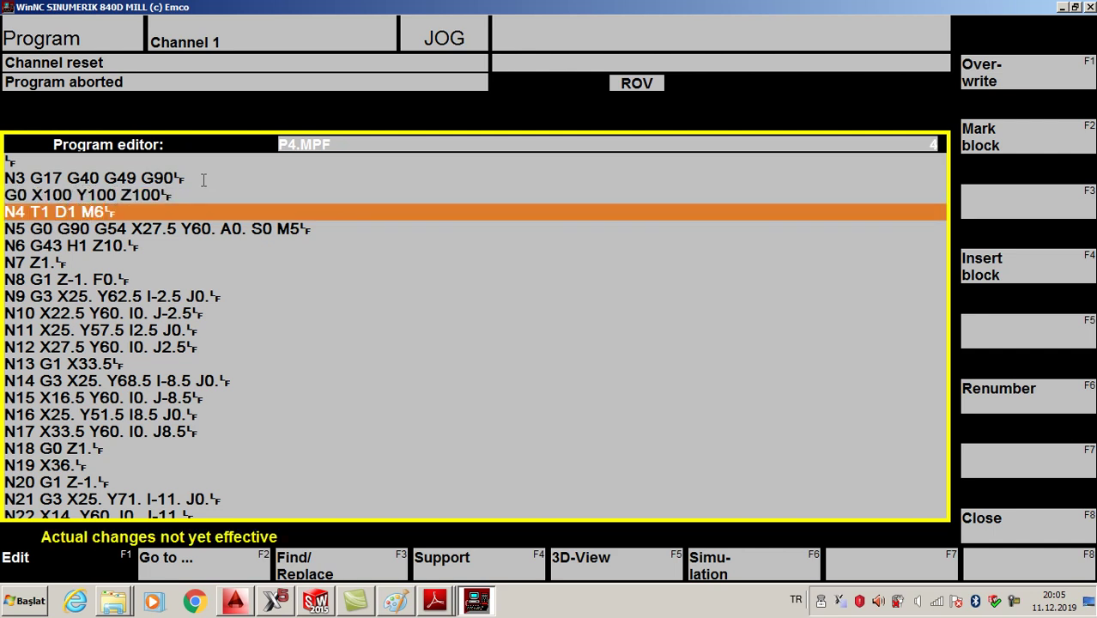
key("Down")
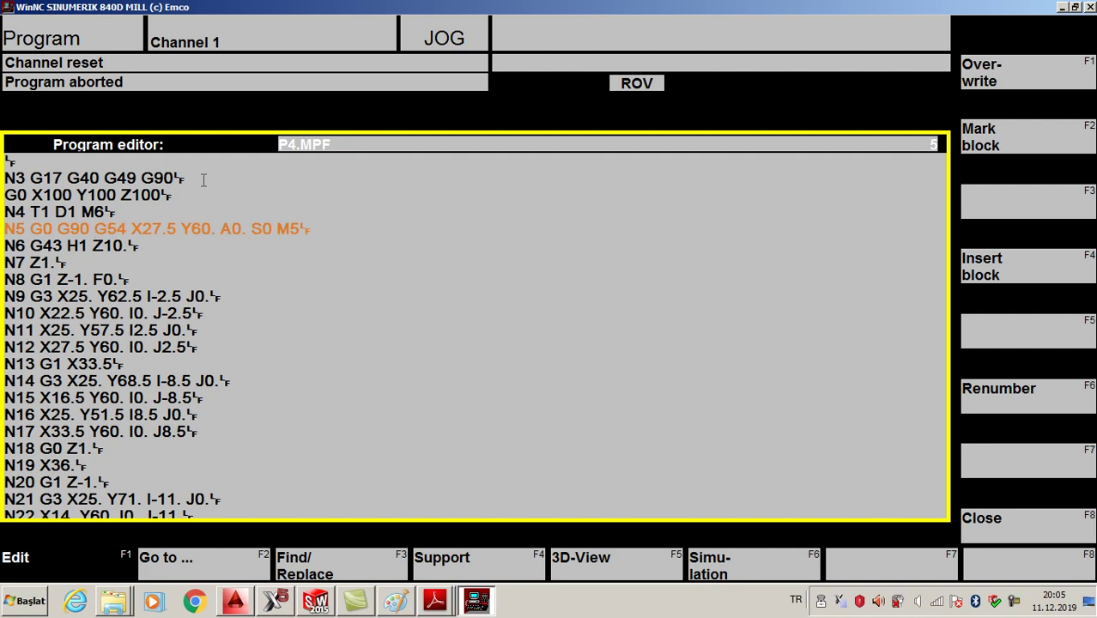
key("Up")
key("Up")
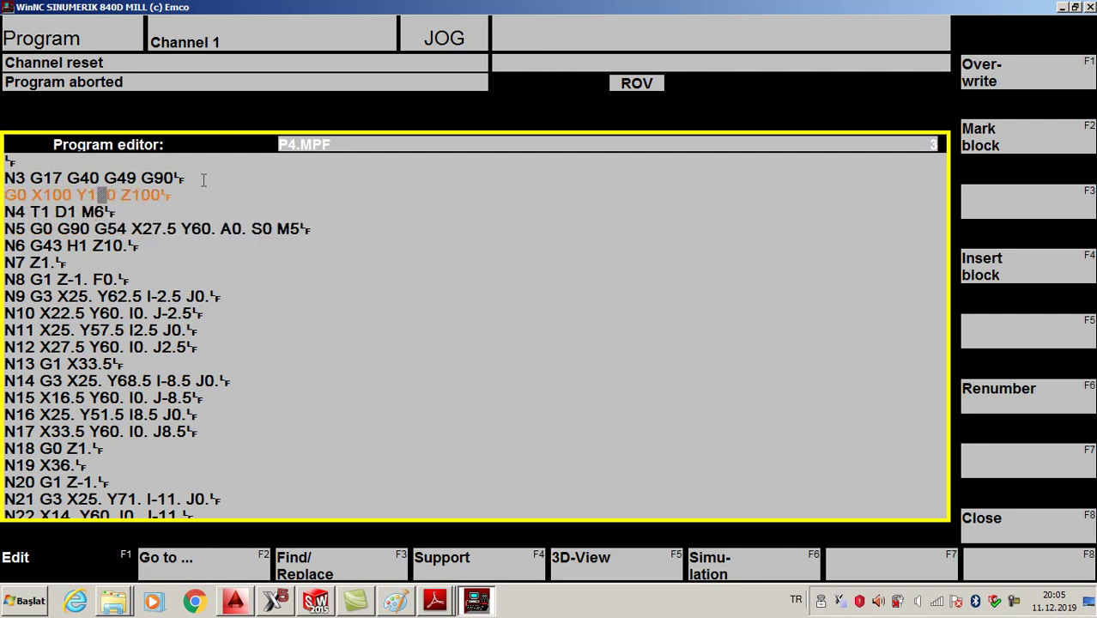
key("Up")
key("Right")
key("Right")
Simplify N5 and N6 by removing G90 G54 and G43 H1.
key("Right")
key("Right")
key("Right")
key("Right")
key("Right")
type("0")
key("Return")
type("G54")
key("Down")
key("Down")
key("Down")
key("Right")
key("Right")
key("Right")
key("Right")
key("Right")
key("Right")
key("Right")
key("Right")
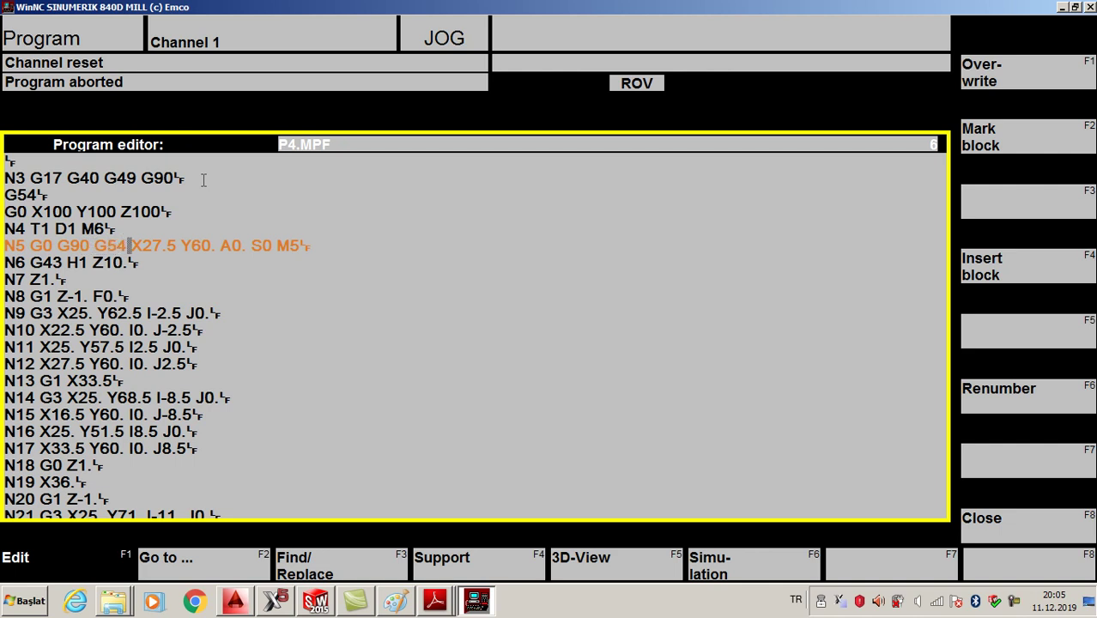
key("BackSpace")
key("BackSpace")
key("BackSpace")
key("BackSpace")
key("BackSpace")
key("BackSpace")
key("BackSpace")
key("BackSpace")
key("Right")
key("Right")
key("Right")
key("Right")
key("Right")
key("Right")
key("Right")
key("BackSpace")
key("BackSpace")
key("BackSpace")
key("BackSpace")
key("BackSpace")
key("BackSpace")
key("BackSpace")
key("BackSpace")
key("BackSpace")
key("BackSpace")
key("Down")
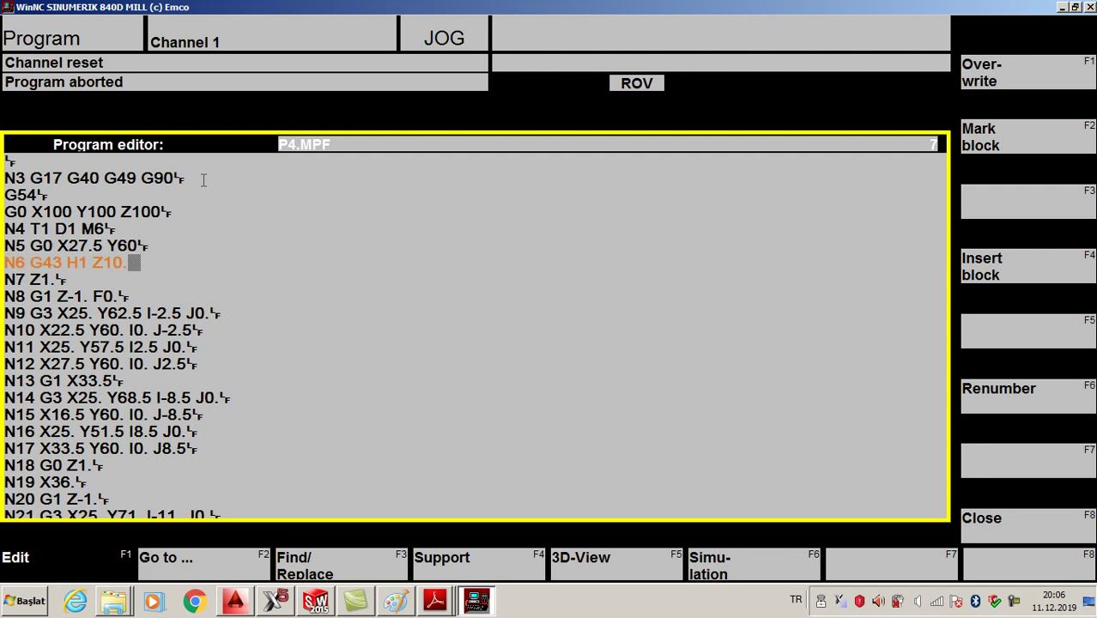
key("Left")
key("Left")
key("Left")
key("Left")
key("BackSpace")
key("BackSpace")
key("BackSpace")
key("BackSpace")
key("BackSpace")
key("BackSpace")
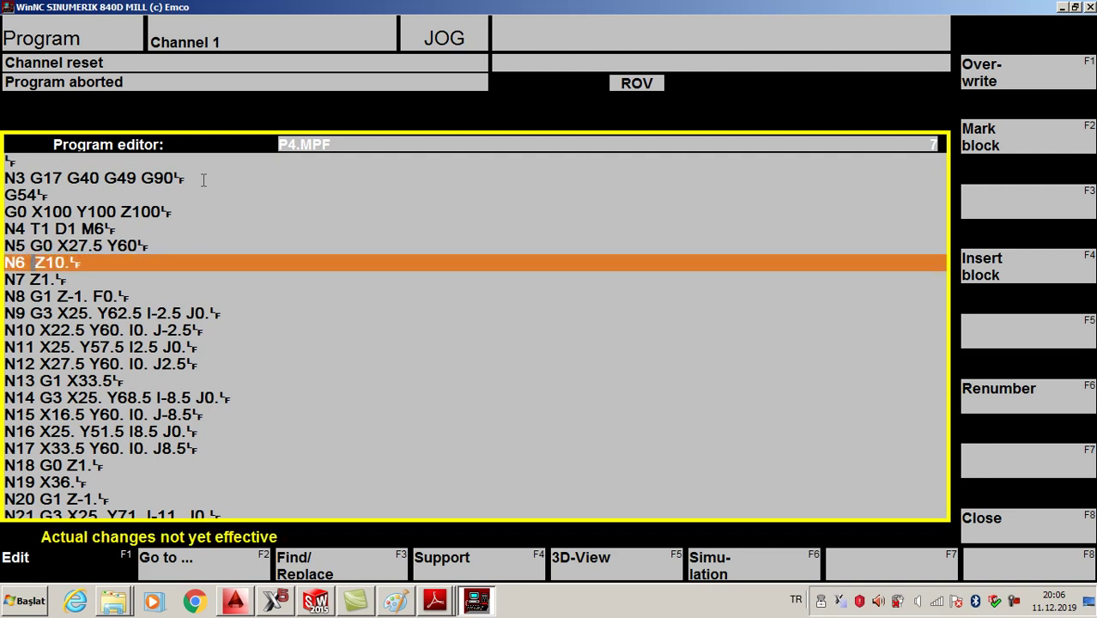
key("Delete")
Change the feed on N8 from F0. to F1.
key("Down")
key("Right")
key("Right")
key("Right")
key("Right")
key("Right")
key("Right")
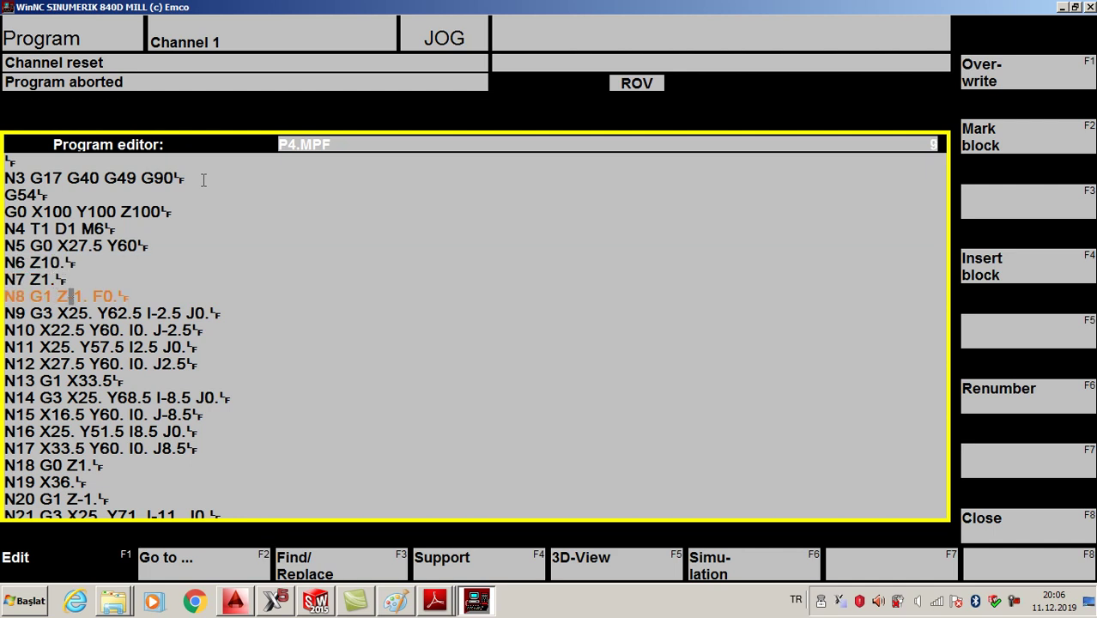
key("Right")
key("Right")
key("Right")
key("BackSpace")
key("BackSpace")
type("1")
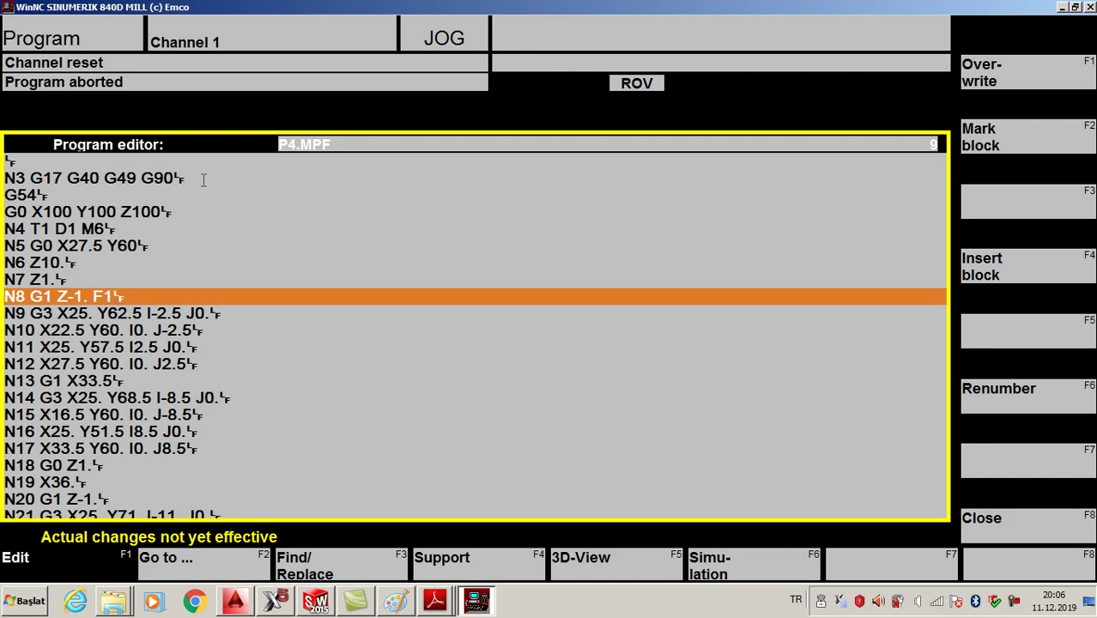
Add an S1000 M3 line right after N4 T1 D1 M6.
key("Up")
key("Up")
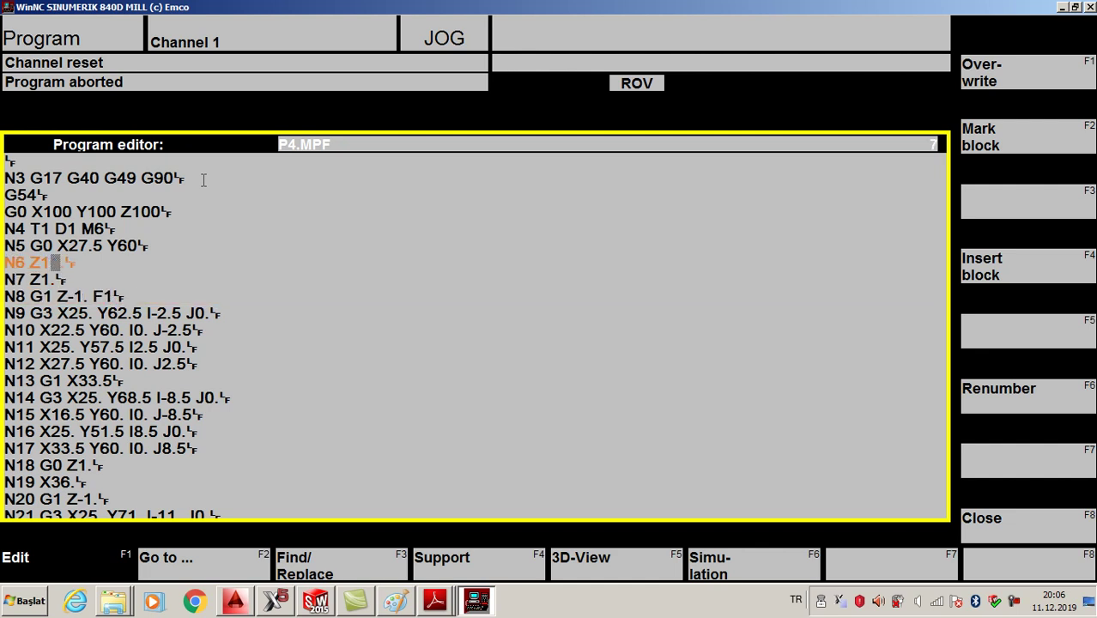
key("Up")
key("Up")
key("Right")
key("Right")
key("Right")
key("Right")
key("Right")
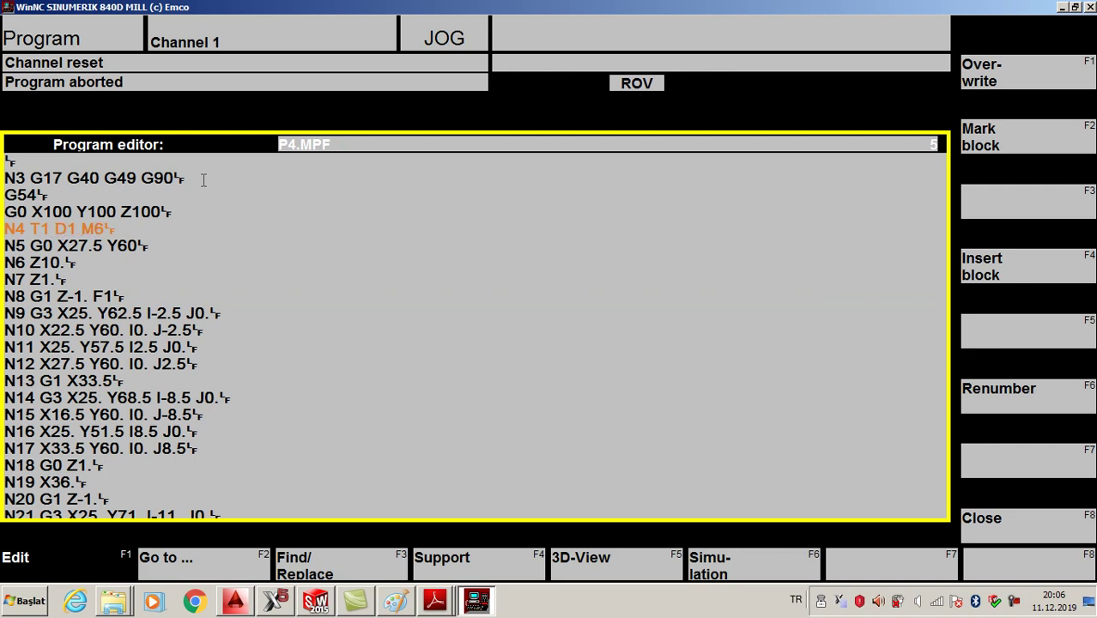
key("Return")
type("S1000 M3")
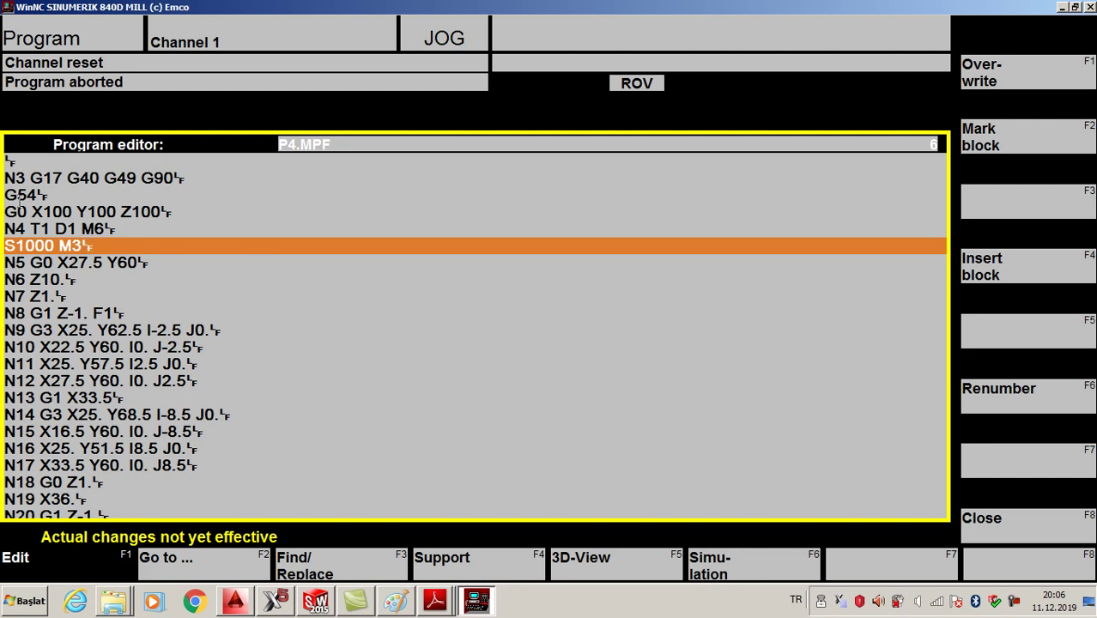
Mark and copy the G0 X100 Y100 Z100, N4 T1 D1 M6 and S1000 M3 blocks.
key("Up")
key("Up")
key("Up")
key("Left")
key("Left")
key("Down")
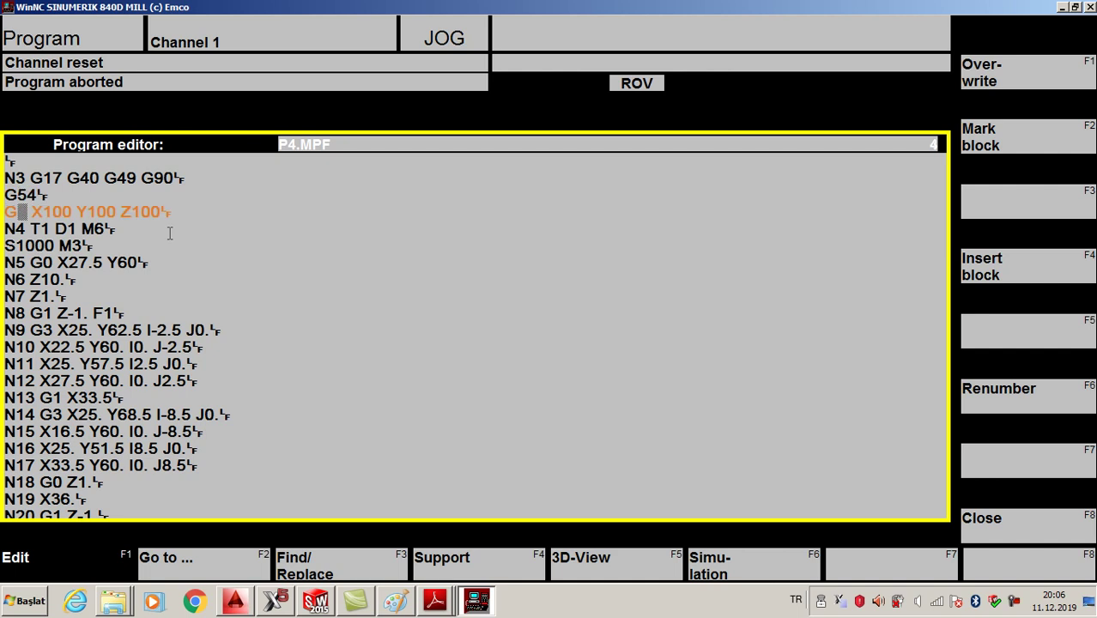
left_click(1002, 143)
key("Right")
key("Right")
key("Right")
key("Right")
key("Right")
key("Right")
key("Right")
key("Right")
key("Right")
key("Right")
key("Right")
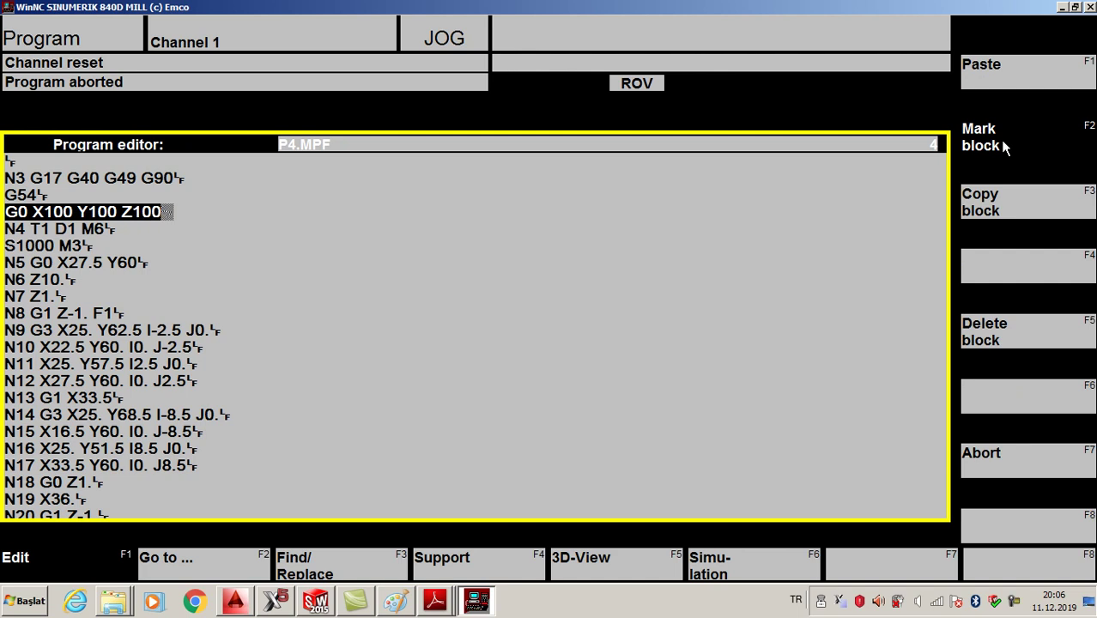
key("Down")
key("Down")
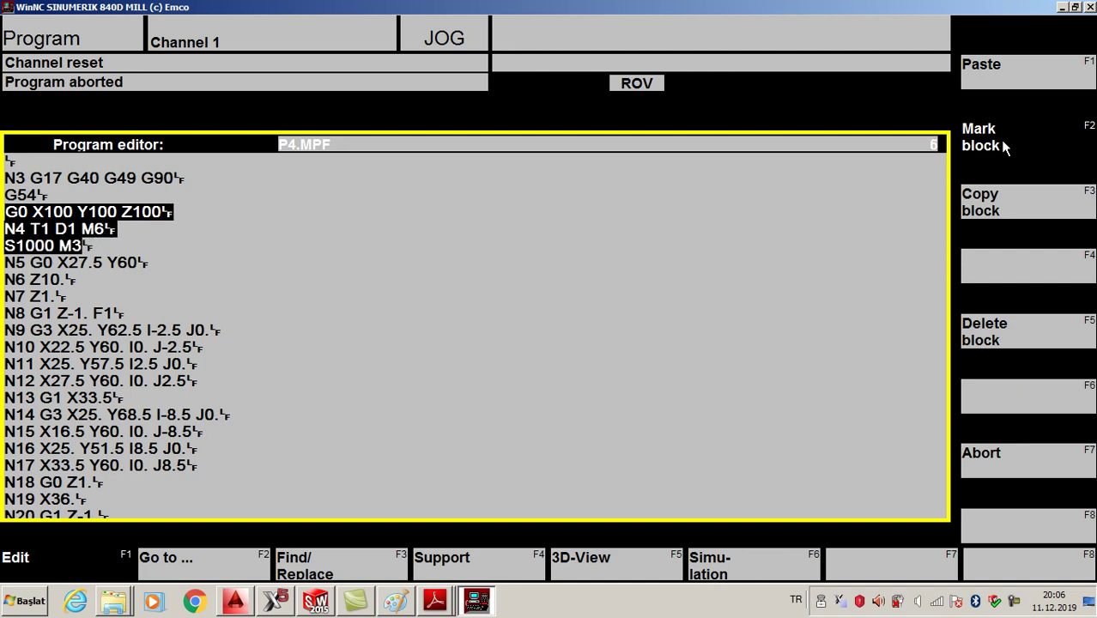
left_click(1001, 199)
Scroll down to N51 and bring up the go-to-line prompt.
key("Down")
key("Down")
key("Down")
key("Down")
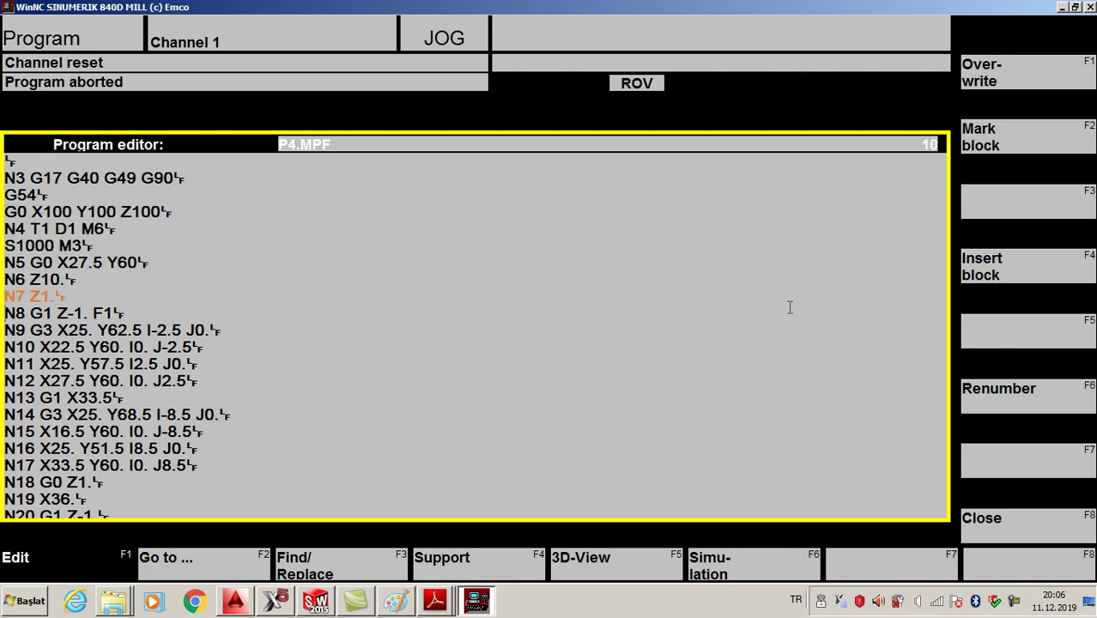
key("Down")
key("Down")
key("Down")
key("Down")
key("Down")
key("Down")
key("Down")
key("Down")
key("Down")
key("Down")
key("Down")
key("Down")
key("Down")
key("Down")
key("Down")
key("Down")
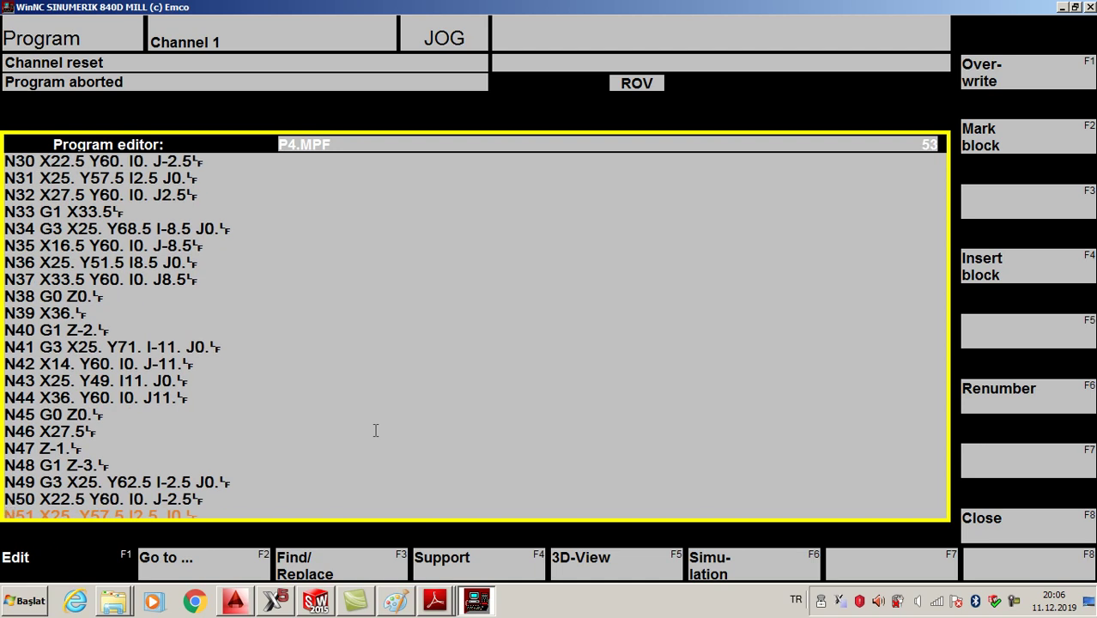
key("Down")
key("Down")
key("Down")
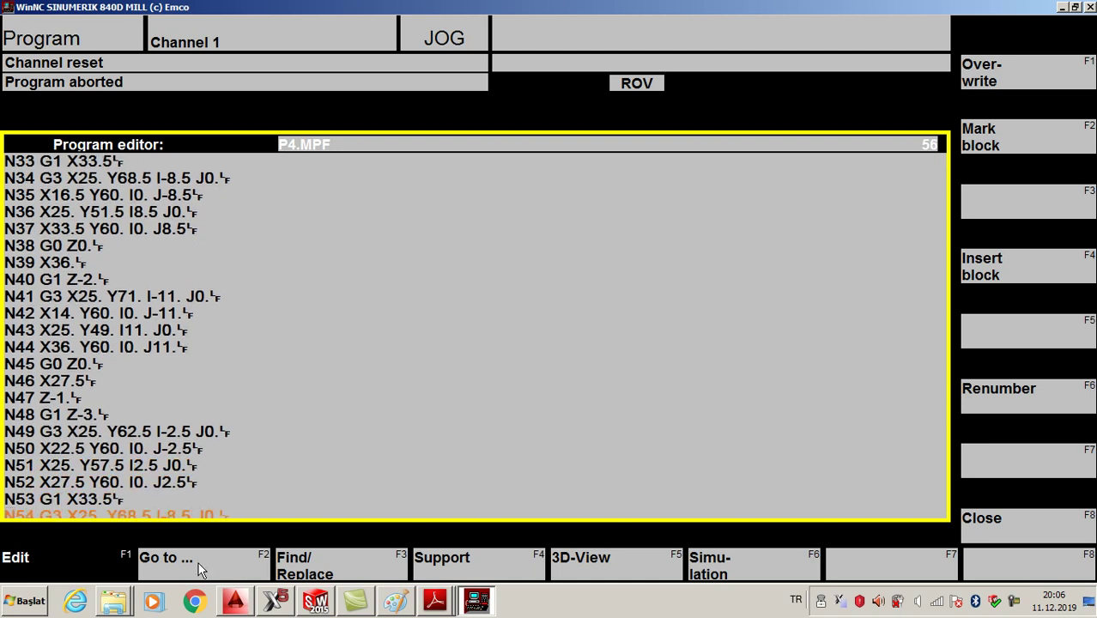
left_click(195, 567)
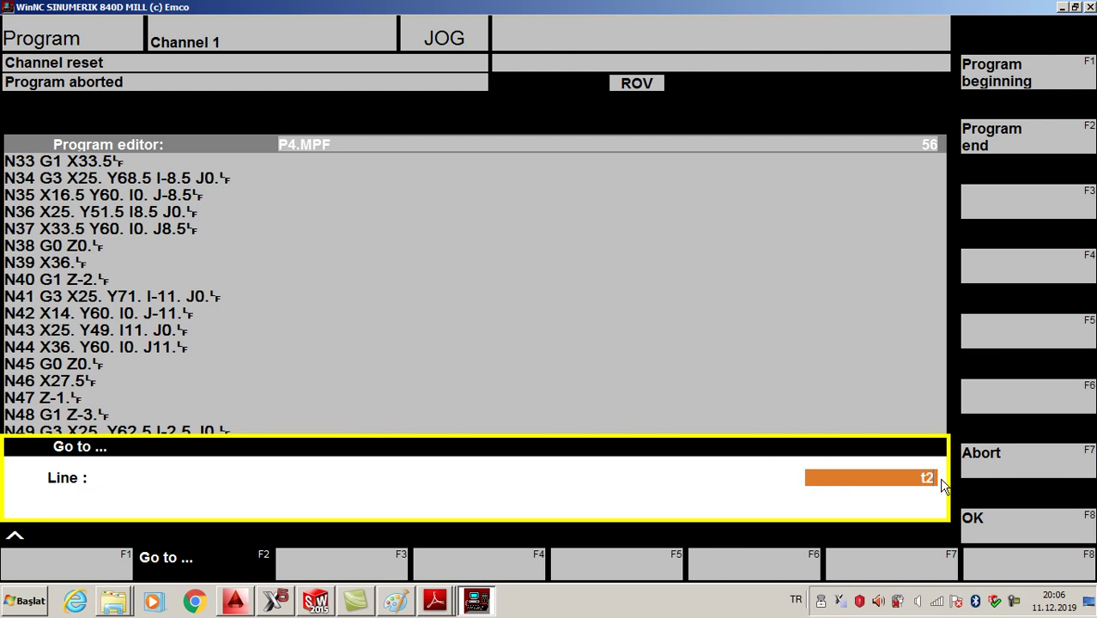
Return to the program beginning and move down to the S1000 M3 block.
left_click(978, 529)
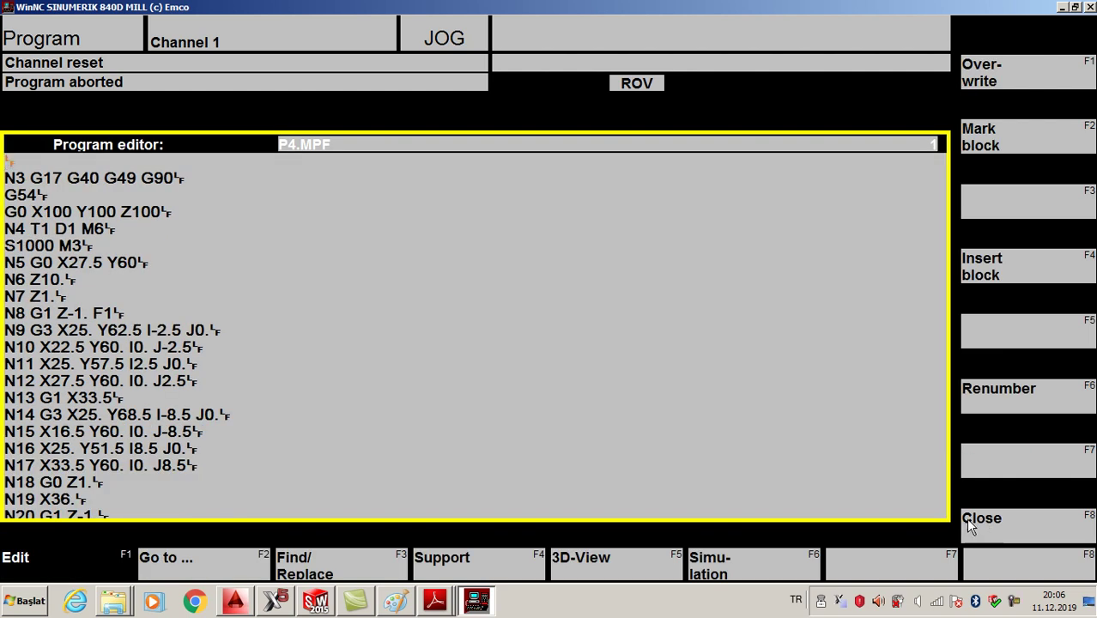
key("Down")
key("Down")
key("Down")
key("Down")
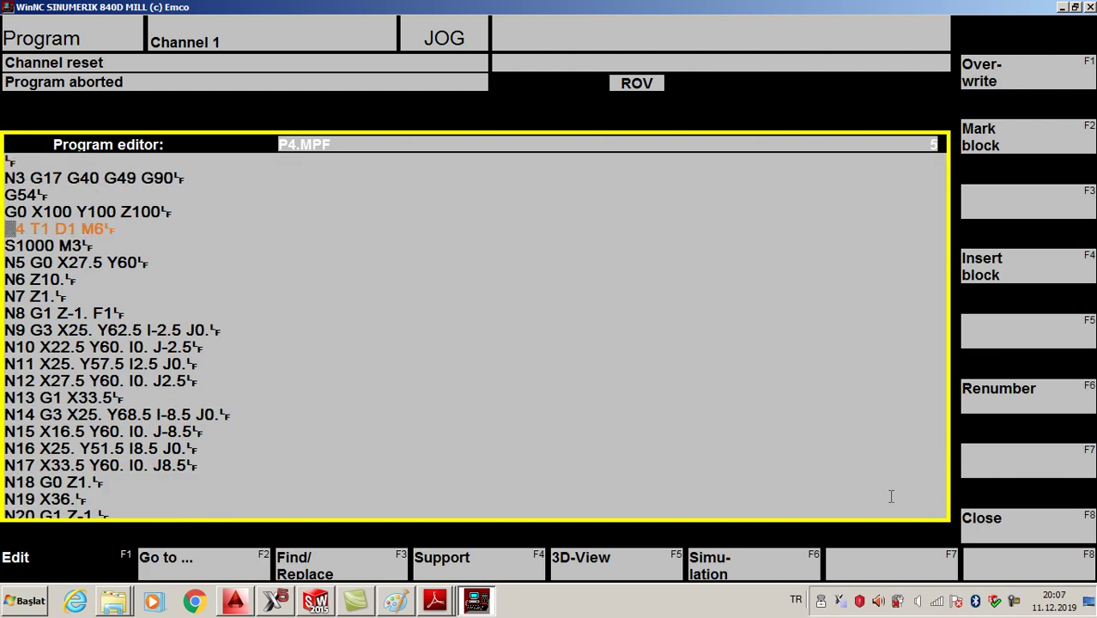
key("Down")
Search the program for T2, then cancel and close the find/replace prompt.
left_click(330, 562)
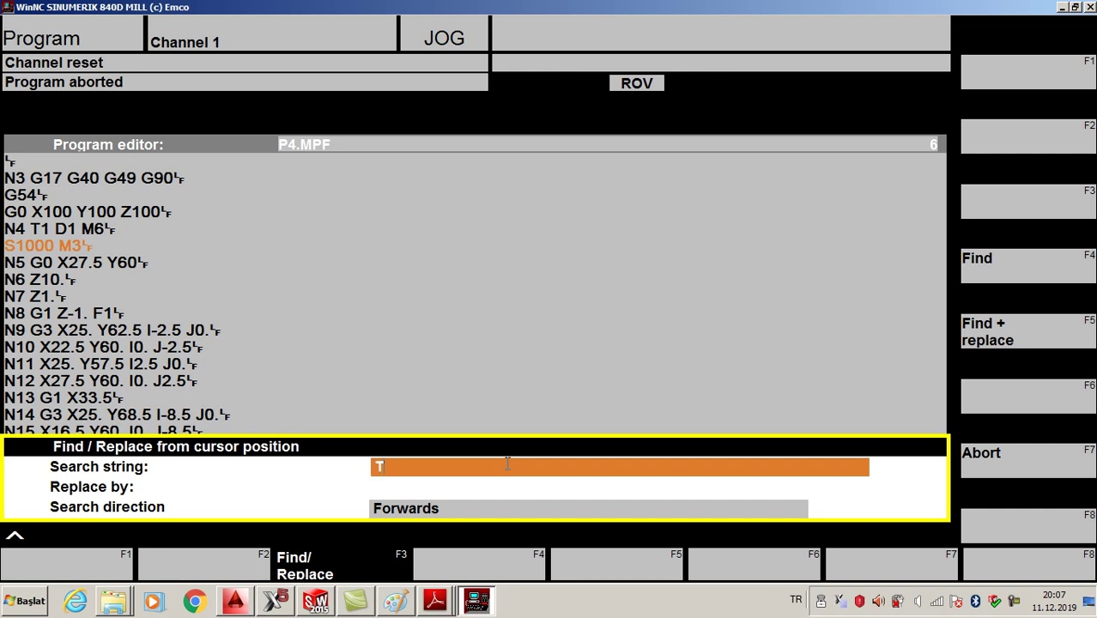
key("Down")
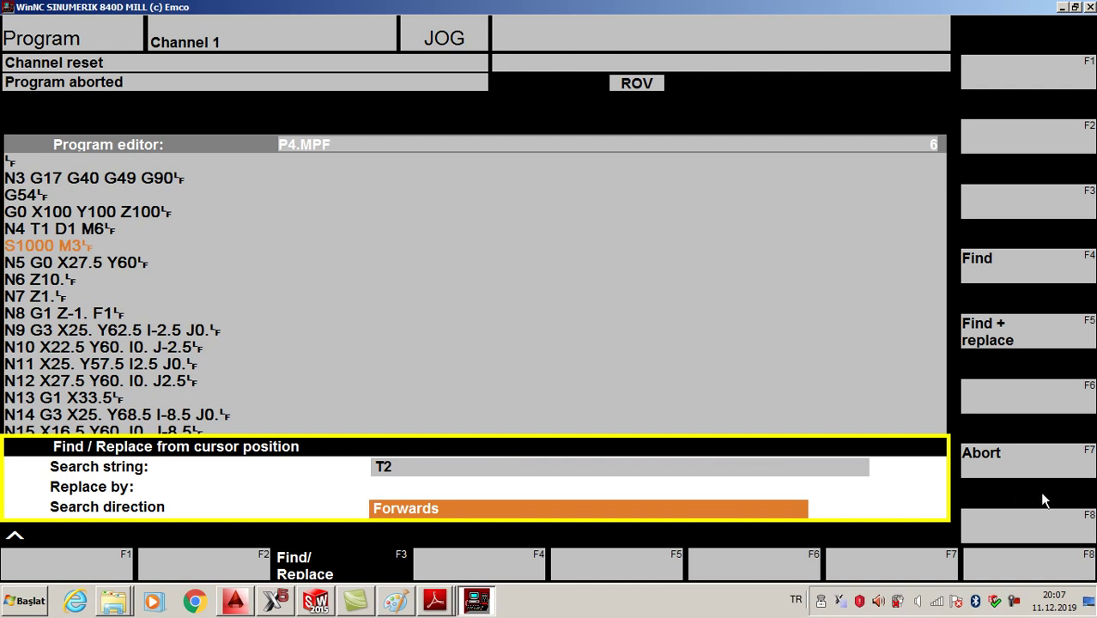
left_click(1036, 460)
left_click(367, 553)
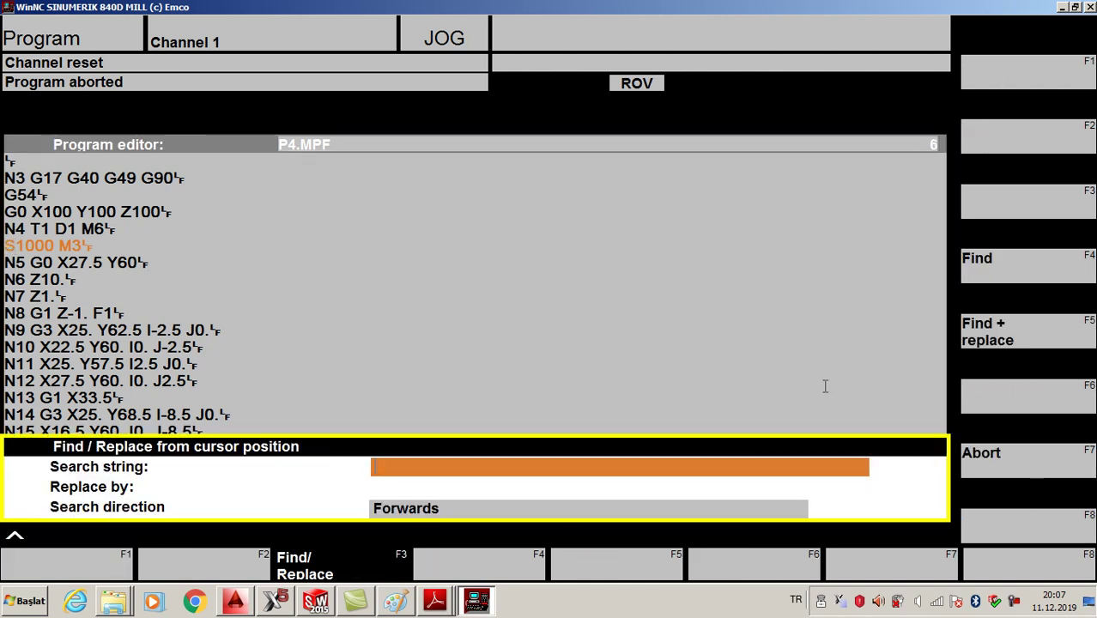
left_click(1043, 265)
left_click(1005, 459)
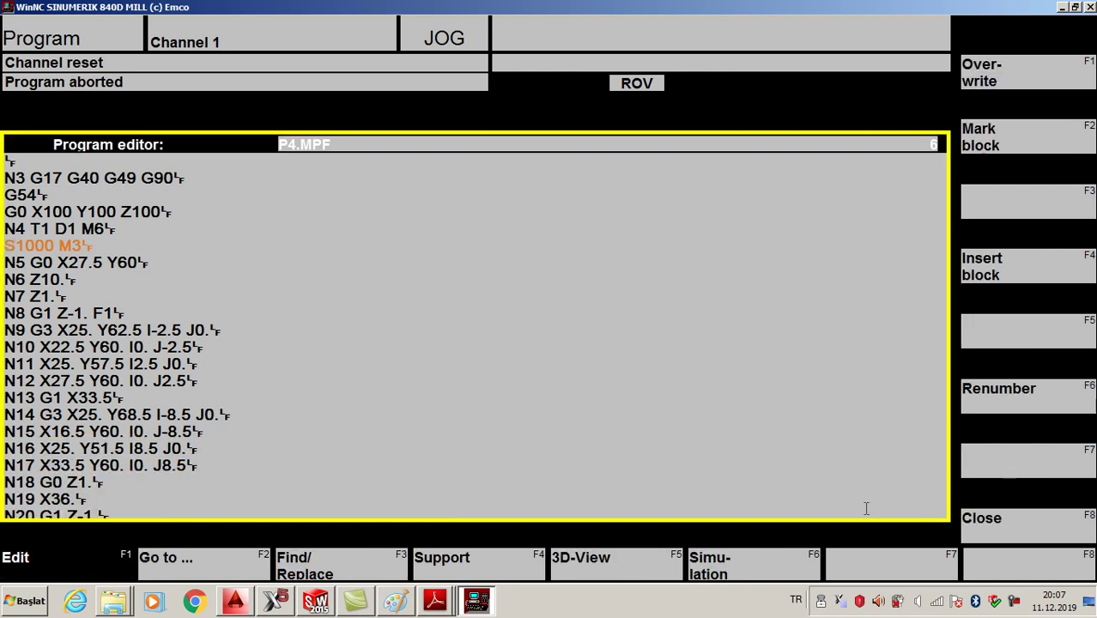
Delete the N271 M5 block so N270 G0 Z10 precedes N272 G91 G28 Z0.
key("Down")
key("Down")
key("Down")
key("Down")
key("Down")
key("Down")
key("Down")
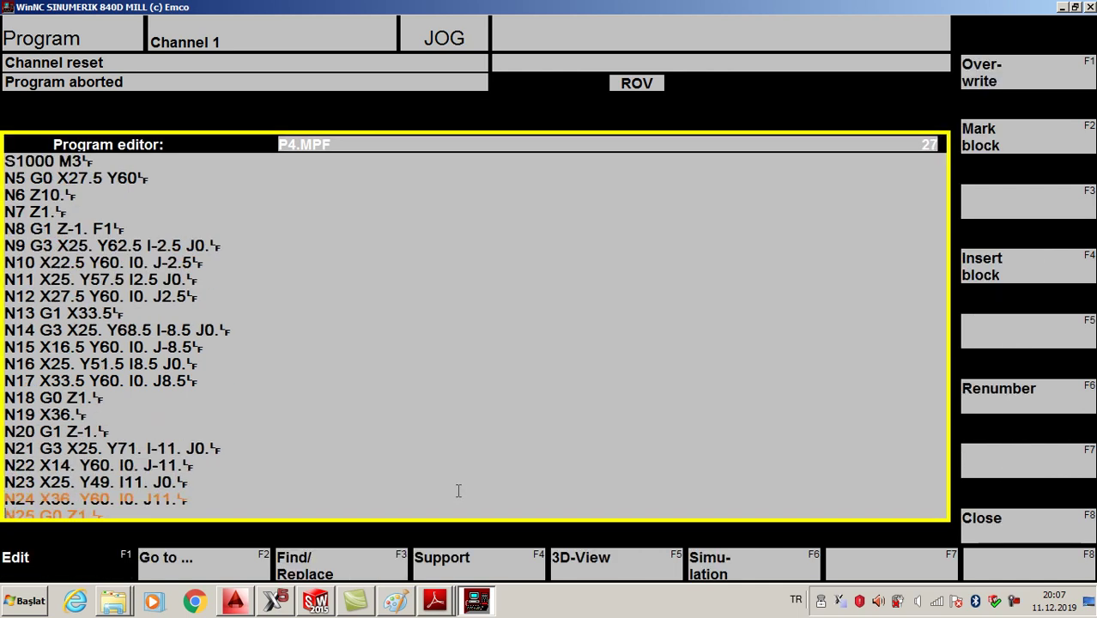
key("Down")
key("Down")
key("Down")
key("Down")
key("Down")
key("Down")
key("Down")
key("Down")
key("Down")
key("Down")
key("Down")
key("Down")
key("Down")
key("Down")
key("Down")
key("Down")
key("Down")
key("Down")
key("Down")
key("Down")
key("Down")
key("Down")
key("Down")
key("Down")
key("Down")
key("Down")
key("Down")
key("Down")
key("Down")
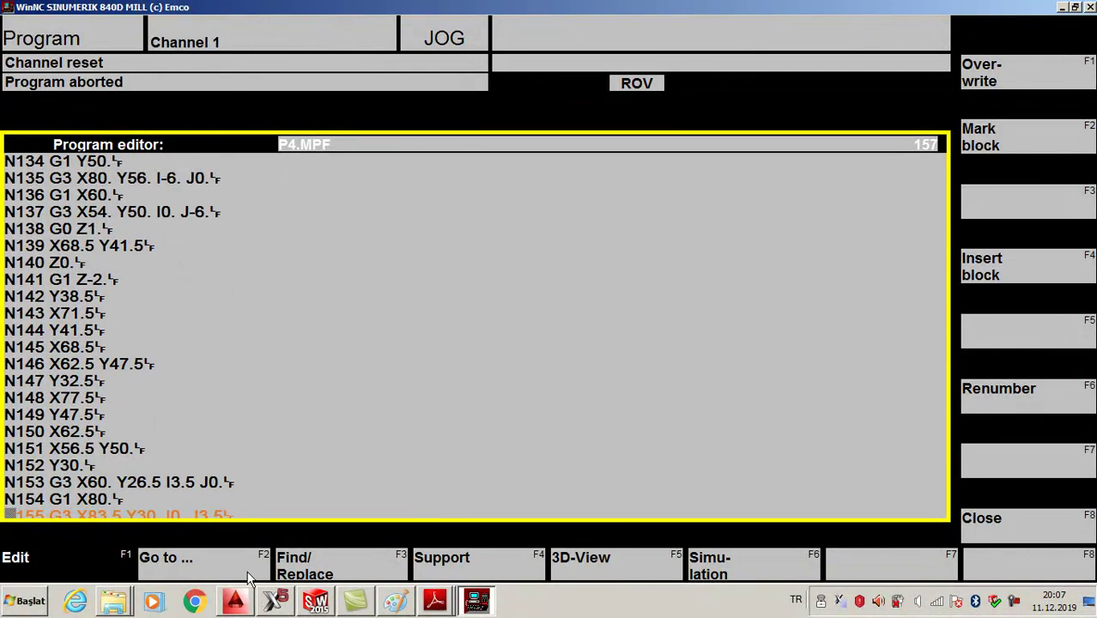
key("Down")
key("Down")
key("Down")
key("Down")
key("Down")
key("Down")
key("Down")
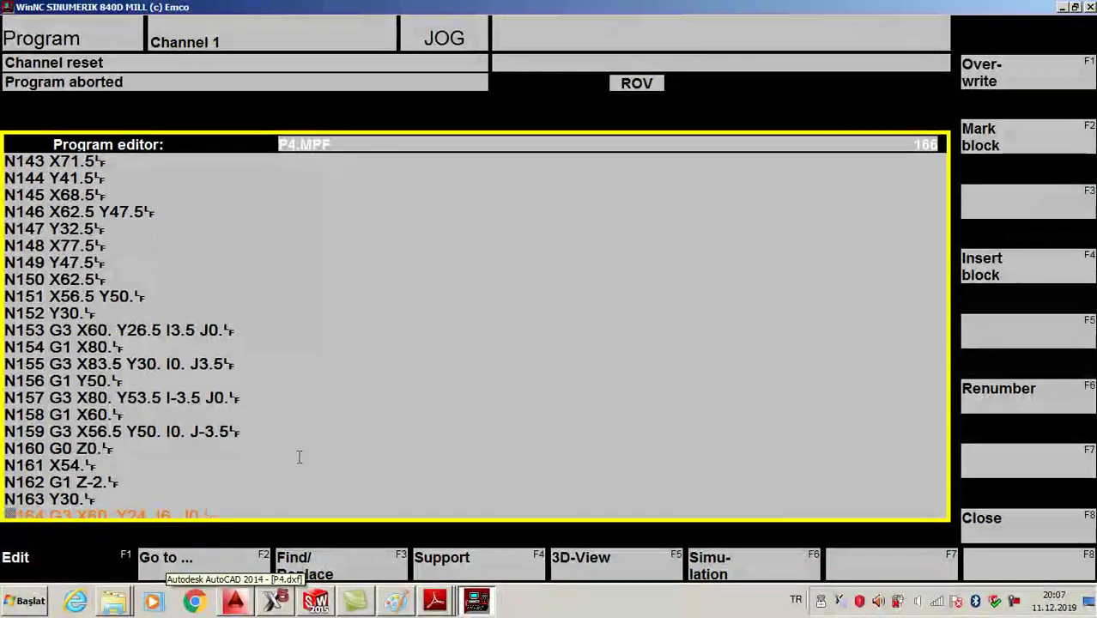
key("Down")
key("Down")
key("Down")
key("Down")
key("Down")
key("Down")
key("Down")
key("Down")
key("Down")
key("Down")
key("Down")
key("Down")
key("Down")
key("Down")
key("Down")
key("Down")
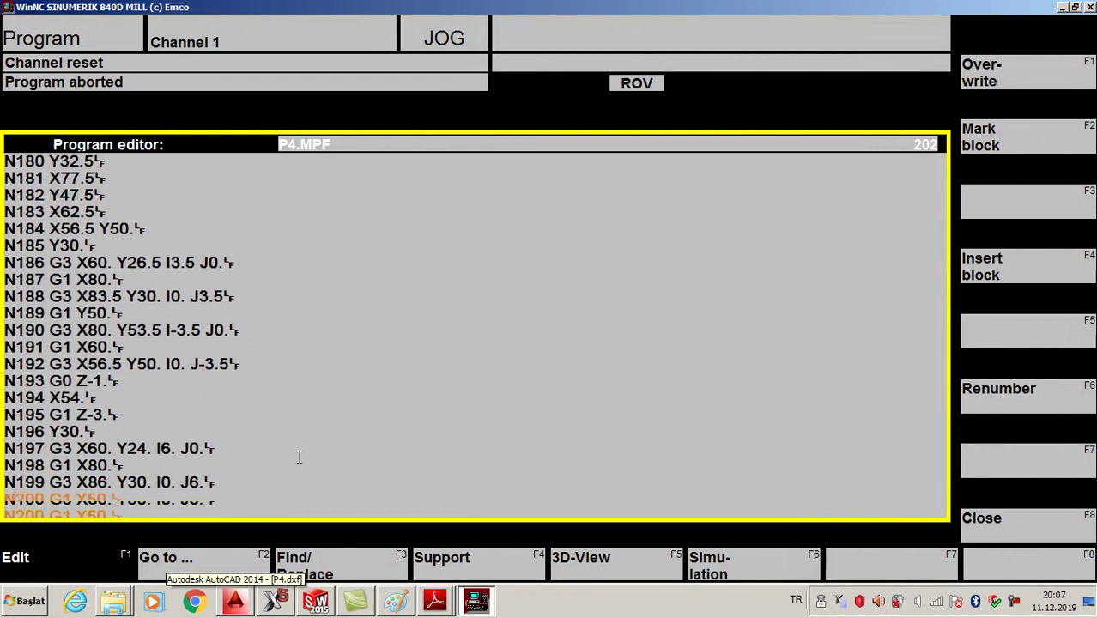
key("Down")
key("Down")
key("Down")
key("Down")
key("Down")
key("Down")
key("Down")
key("Down")
key("Down")
key("Down")
key("Down")
key("Down")
key("Down")
key("Down")
key("Down")
key("Down")
key("Down")
key("Down")
key("Down")
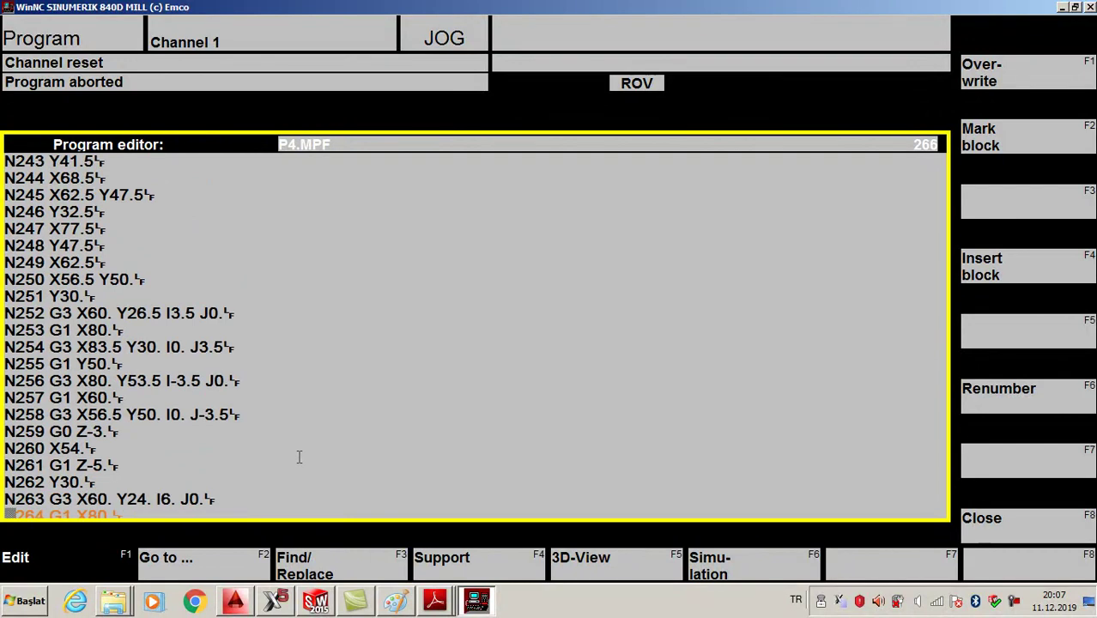
key("Down")
key("Down")
key("Down")
key("Down")
key("Down")
key("Down")
key("Down")
key("Down")
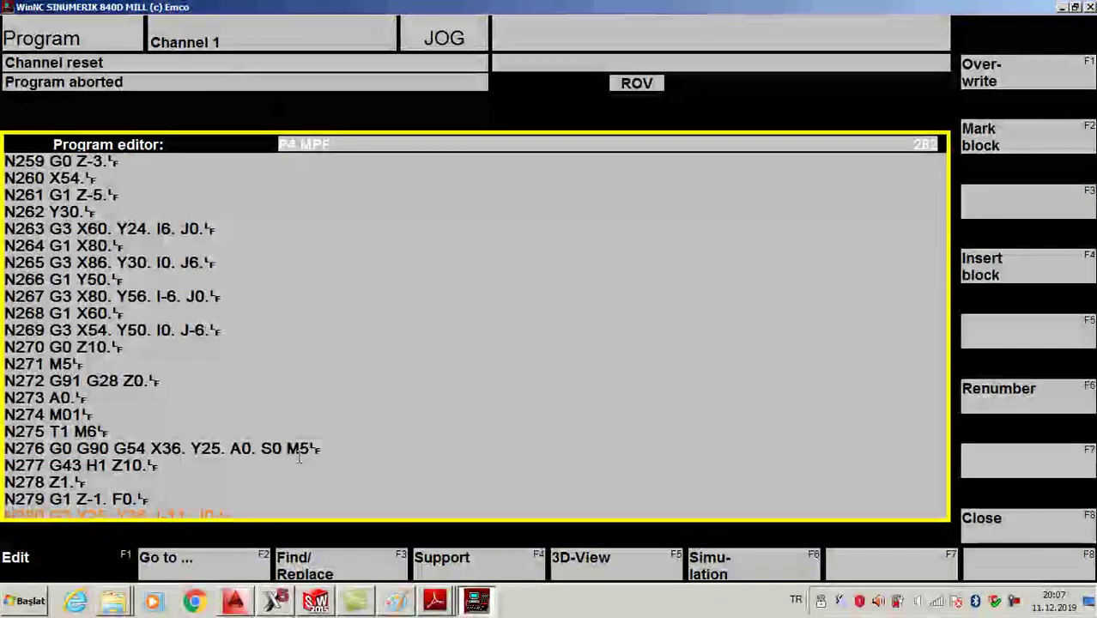
key("Up")
key("Up")
key("Up")
key("Up")
key("Up")
key("Up")
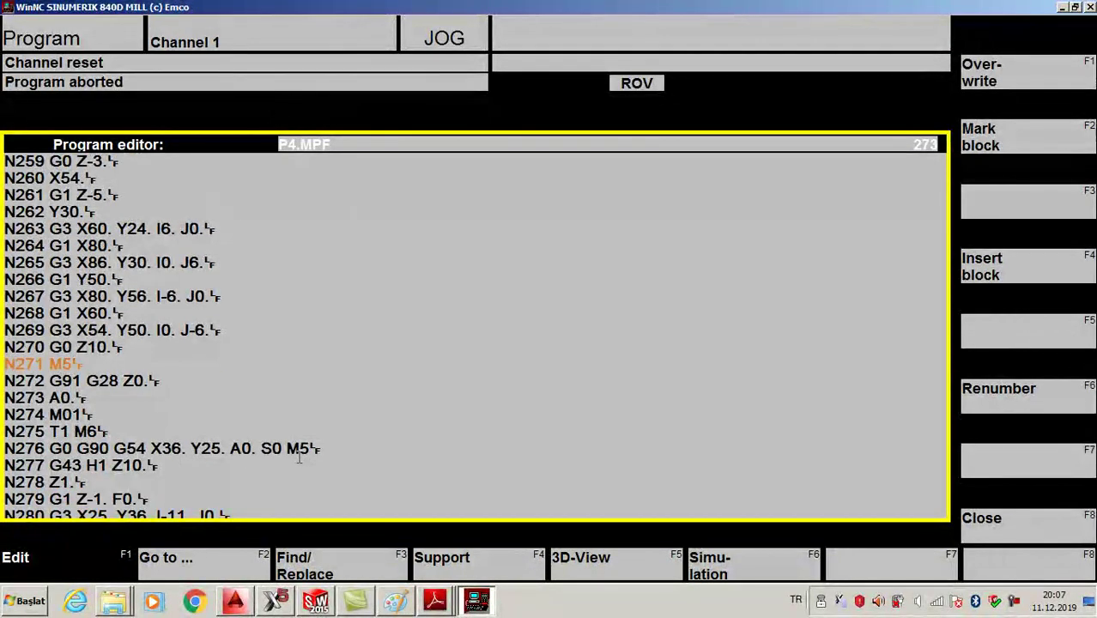
key("Down")
key("Up")
key("BackSpace")
key("BackSpace")
key("BackSpace")
key("BackSpace")
key("BackSpace")
key("Down")
key("Right")
key("Right")
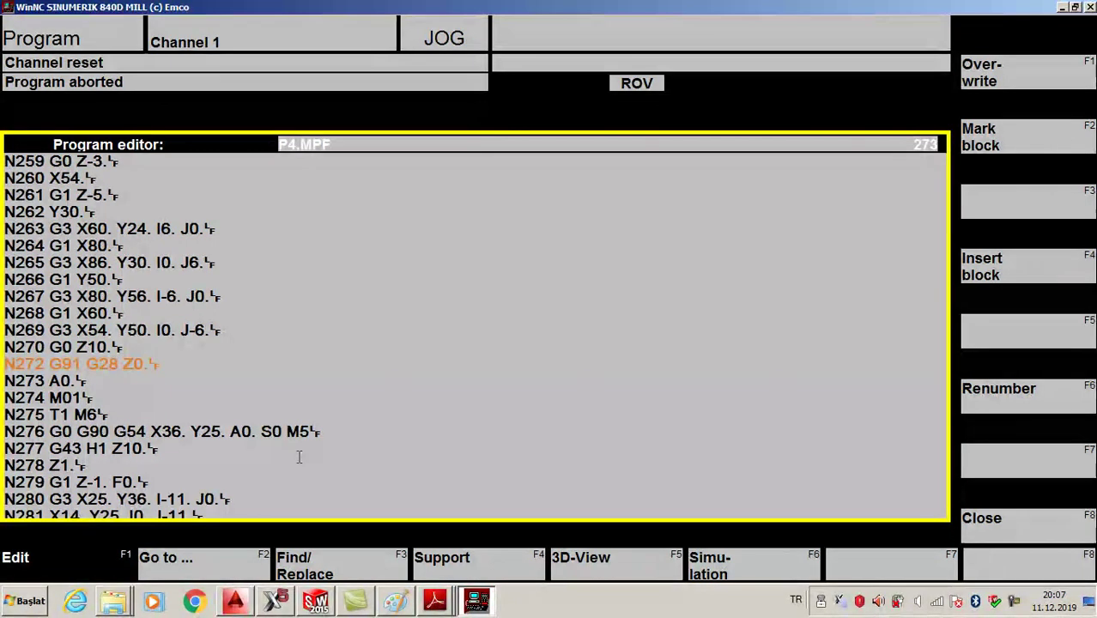
Delete the Z0, M01, T1 M6, A0 and N272 tool-change lines after N270.
key("BackSpace")
key("BackSpace")
key("BackSpace")
key("Down")
key("Down")
type("1")
key("Down")
key("Down")
key("Up")
key("BackSpace")
key("BackSpace")
key("BackSpace")
key("BackSpace")
key("BackSpace")
key("BackSpace")
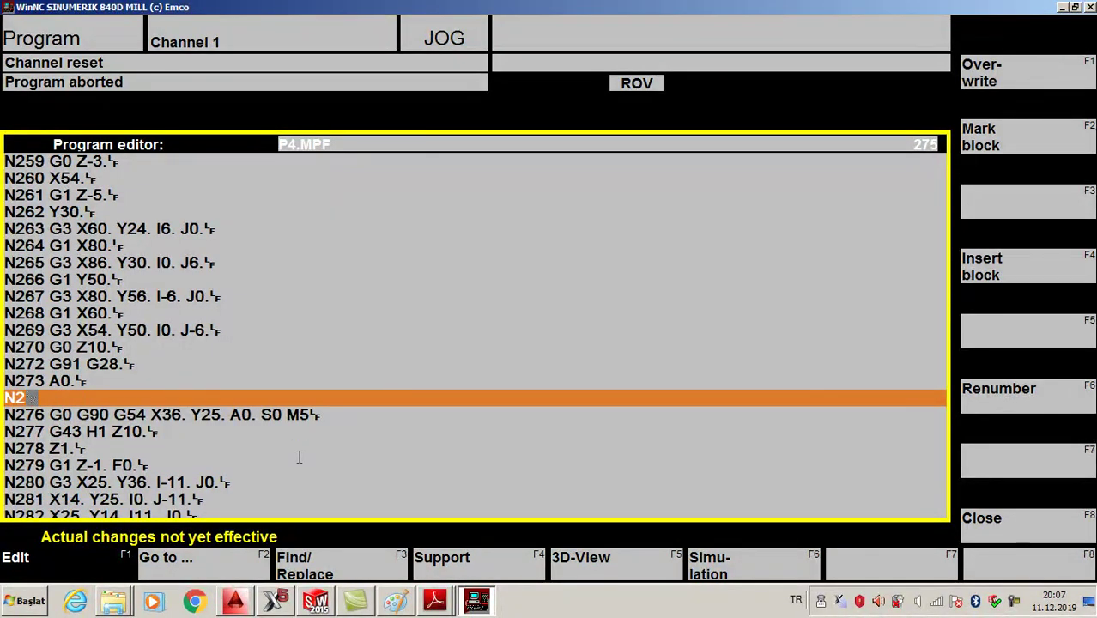
key("BackSpace")
key("BackSpace")
key("BackSpace")
key("BackSpace")
key("BackSpace")
key("BackSpace")
key("BackSpace")
key("BackSpace")
key("BackSpace")
key("BackSpace")
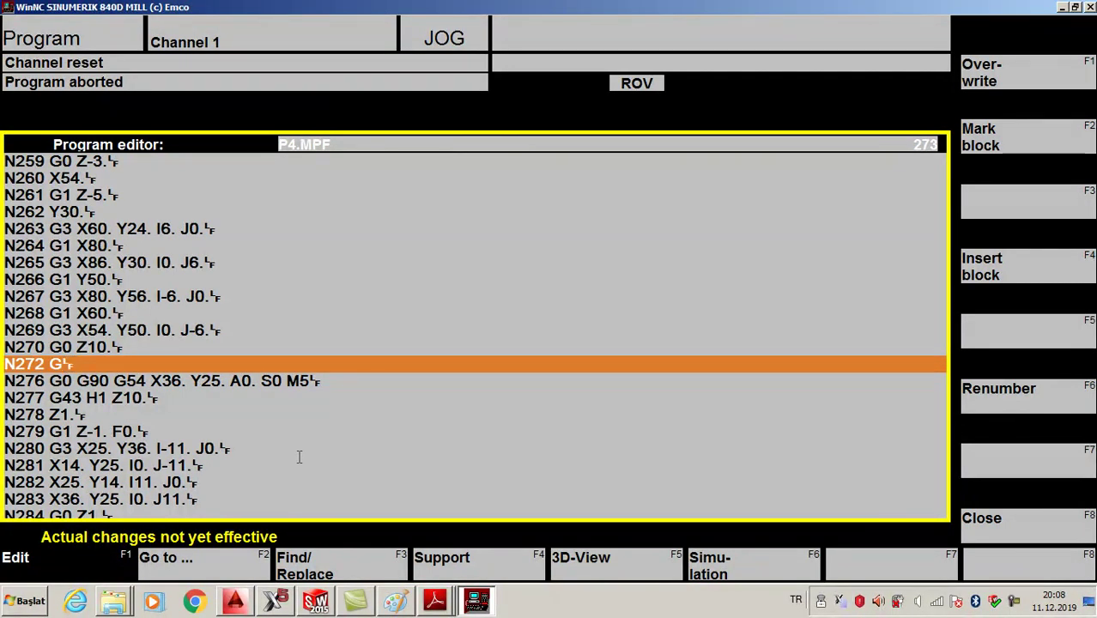
key("BackSpace")
key("BackSpace")
key("BackSpace")
key("BackSpace")
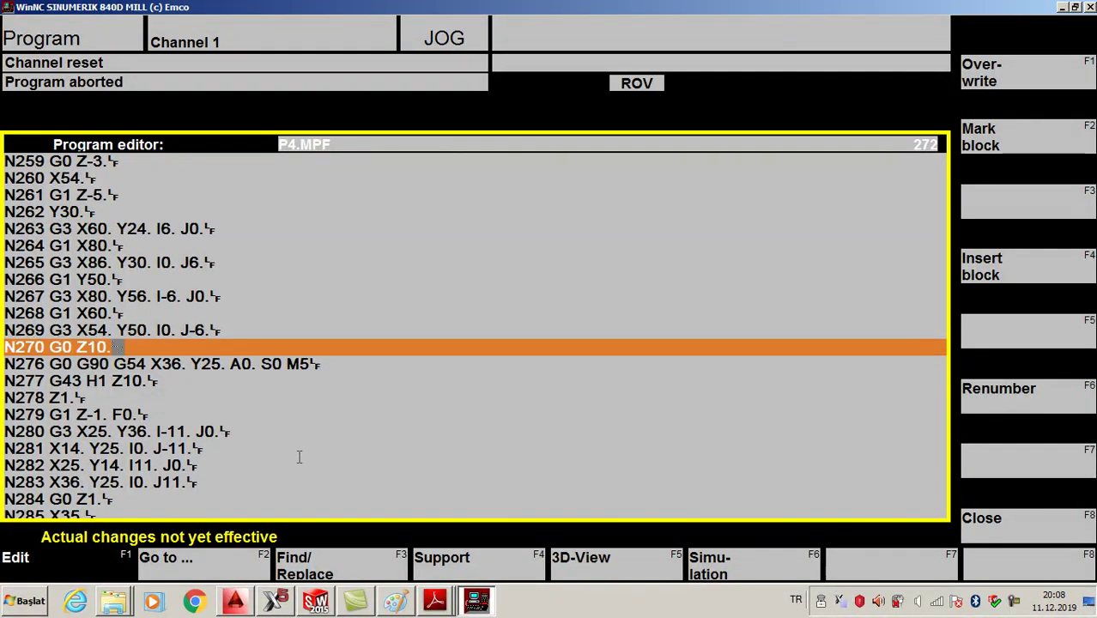
Paste the copied setup blocks after N270 and change the tool to T2 D1 M6.
key("Return")
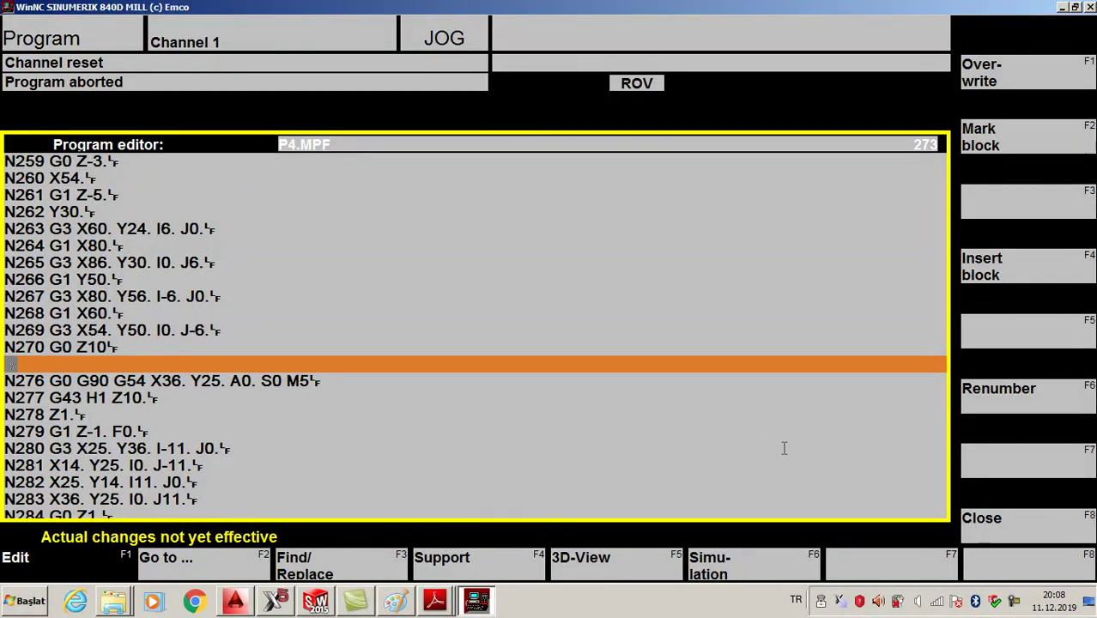
left_click(1004, 273)
type("S1000 M3")
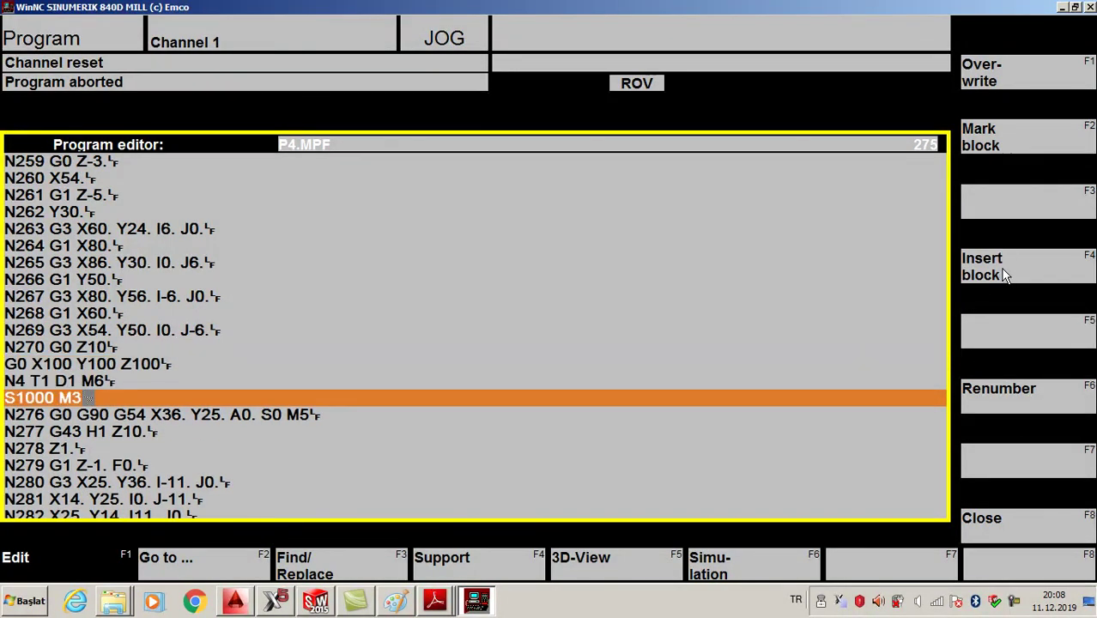
key("Up")
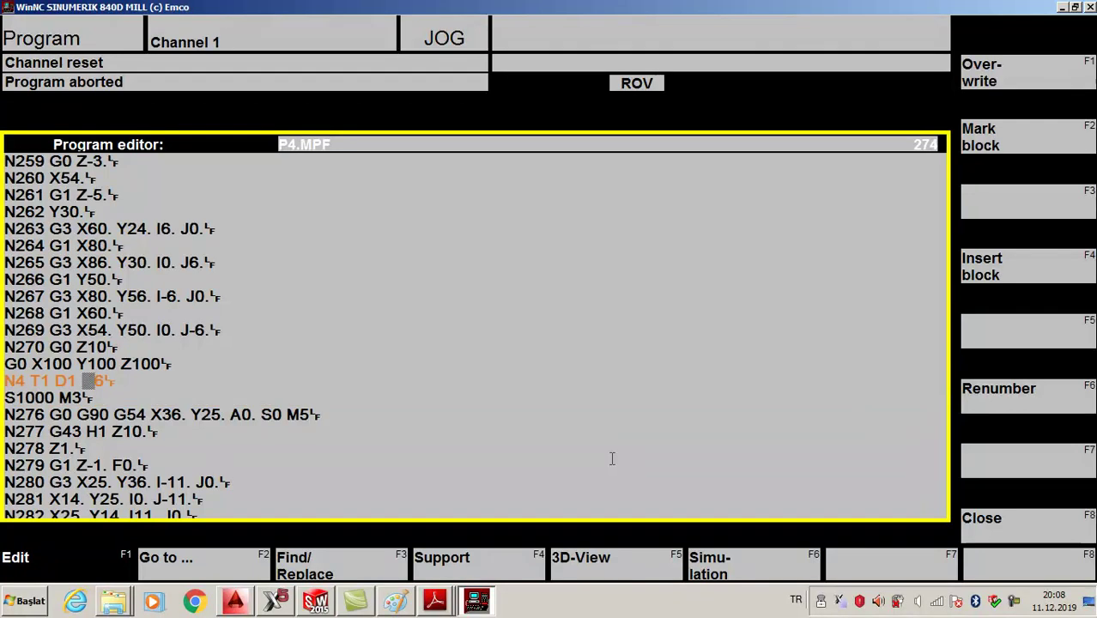
key("BackSpace")
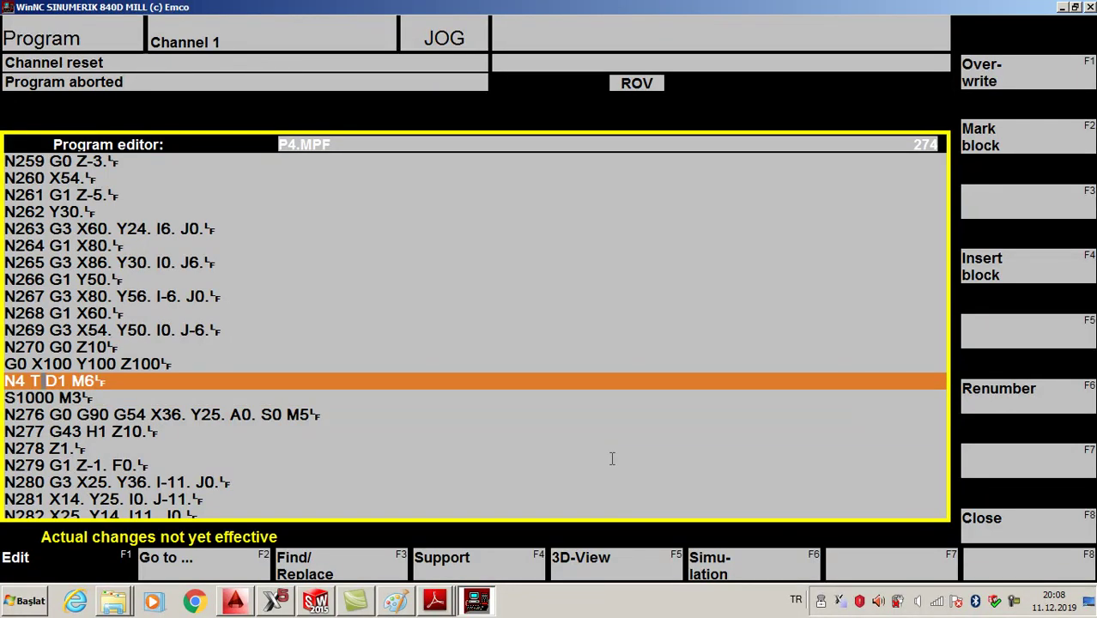
type("2")
key("Down")
key("Down")
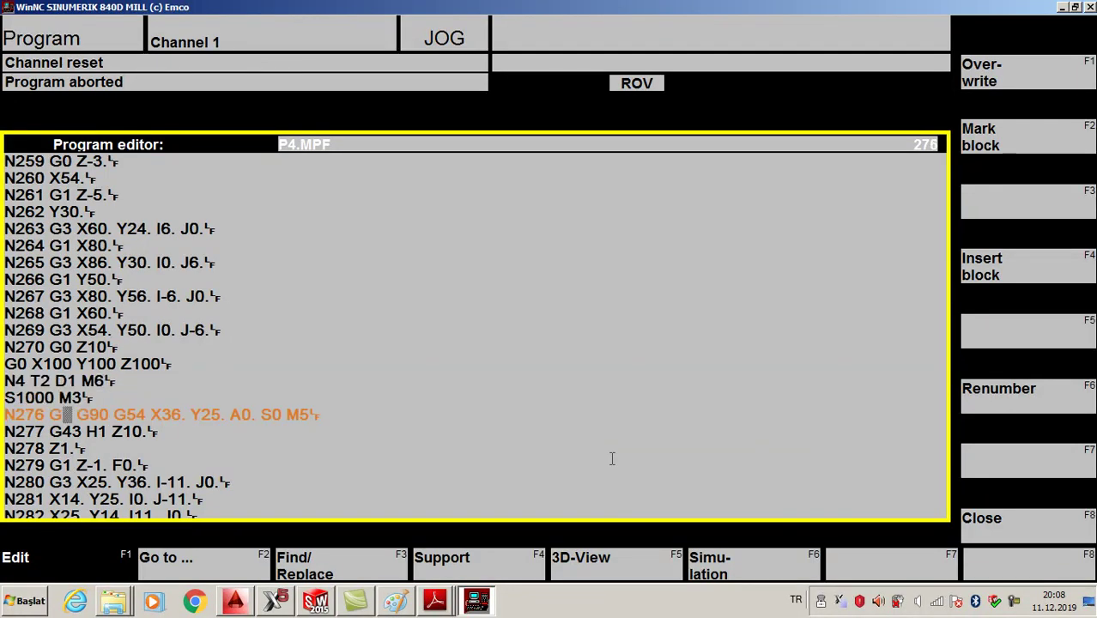
key("Right")
key("Right")
key("Right")
key("Right")
key("Right")
key("Right")
Strip G90 G54 and A0. S0 M5 from N276, leaving G0 X36. Y25.
key("BackSpace")
key("BackSpace")
key("BackSpace")
key("BackSpace")
key("BackSpace")
key("BackSpace")
key("BackSpace")
key("Delete")
key("Right")
key("Right")
key("Right")
key("Right")
key("Right")
key("Right")
key("Right")
key("Left")
key("BackSpace")
key("BackSpace")
key("BackSpace")
key("BackSpace")
key("BackSpace")
key("Down")
key("Left")
key("Left")
key("Left")
key("Left")
key("BackSpace")
key("BackSpace")
key("BackSpace")
key("BackSpace")
key("BackSpace")
key("BackSpace")
Set the feed on N279 to F100, giving G1 Z-1. F100.
key("Down")
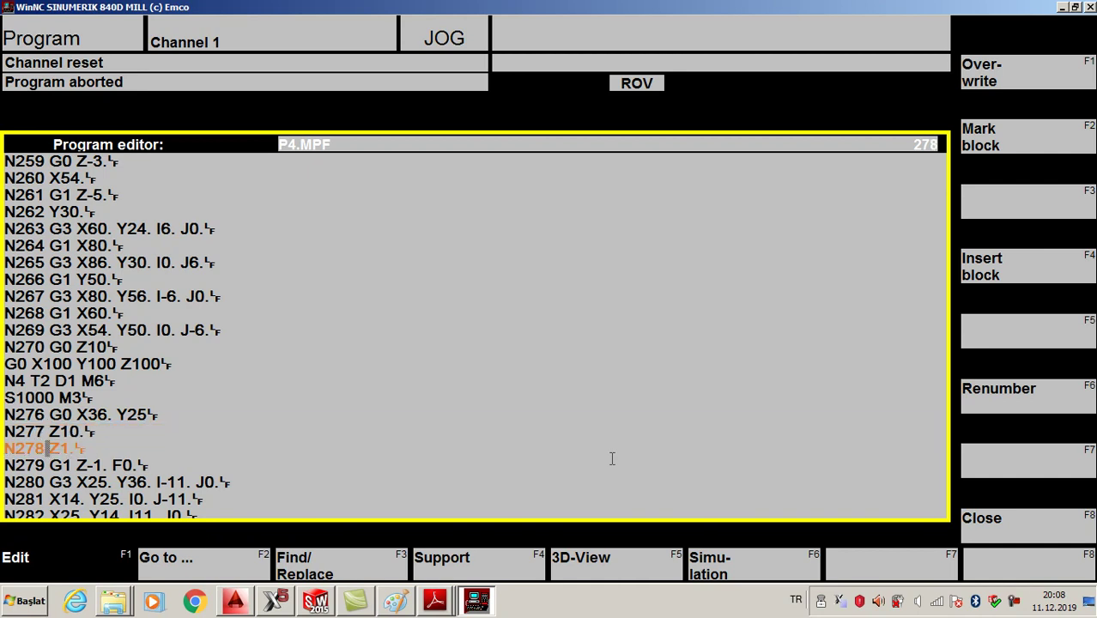
key("Down")
key("Right")
key("Right")
key("Right")
key("Right")
key("Right")
key("Right")
key("Right")
key("Right")
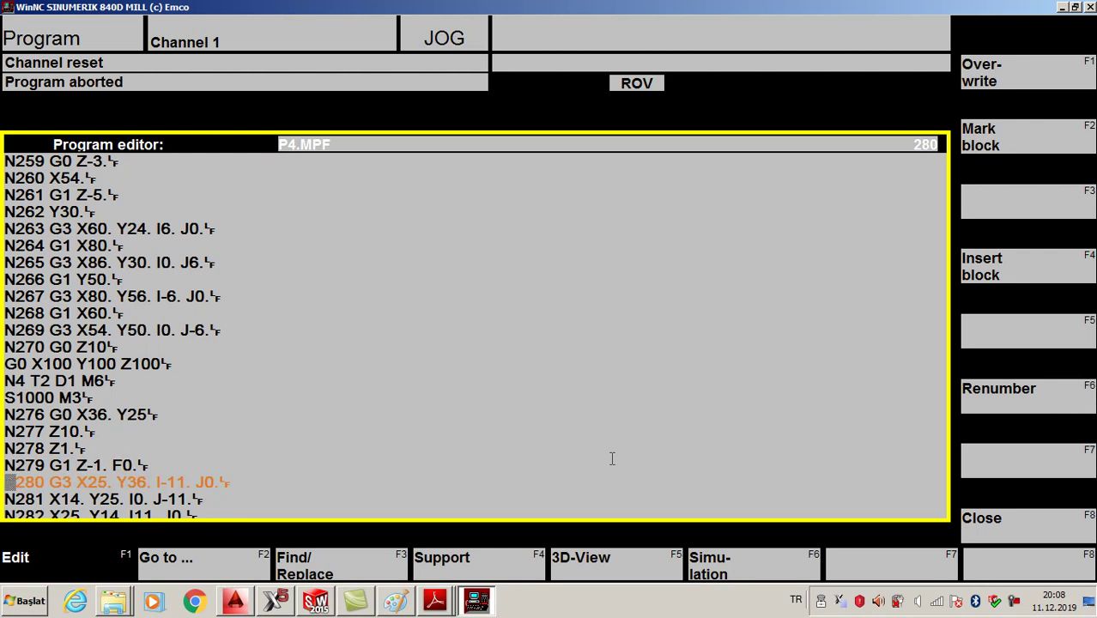
key("BackSpace")
key("BackSpace")
type("1")
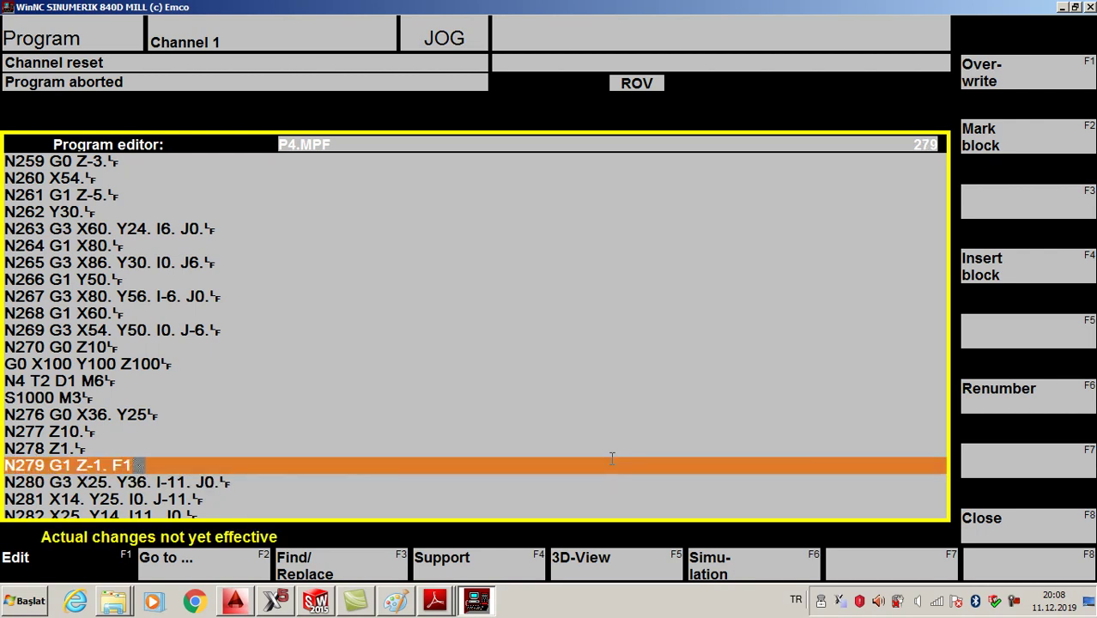
key("Down")
key("Up")
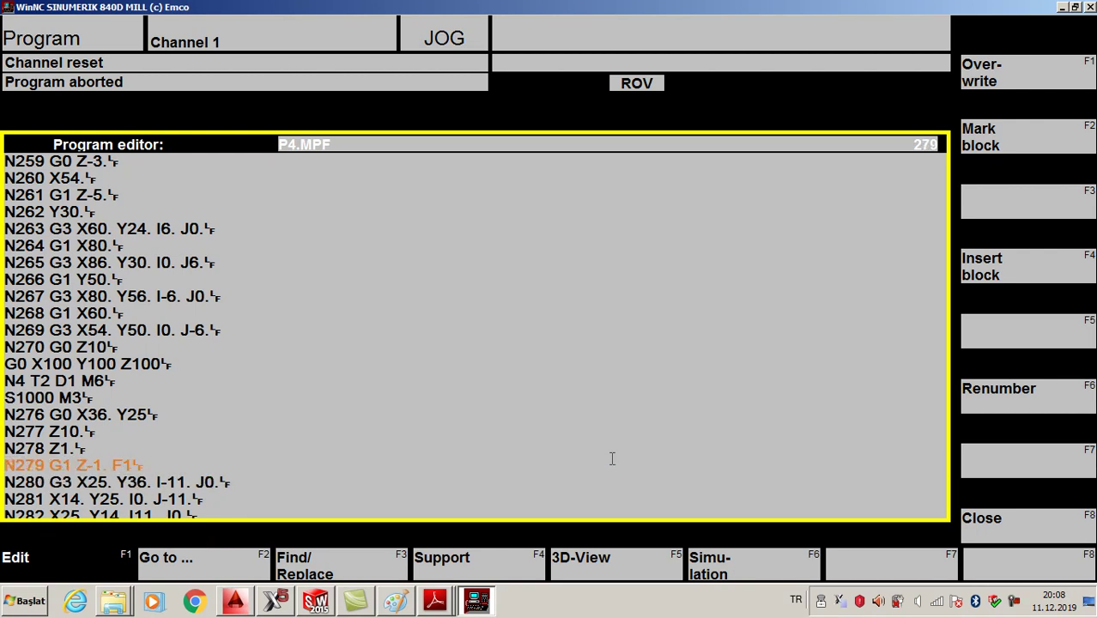
type("*")
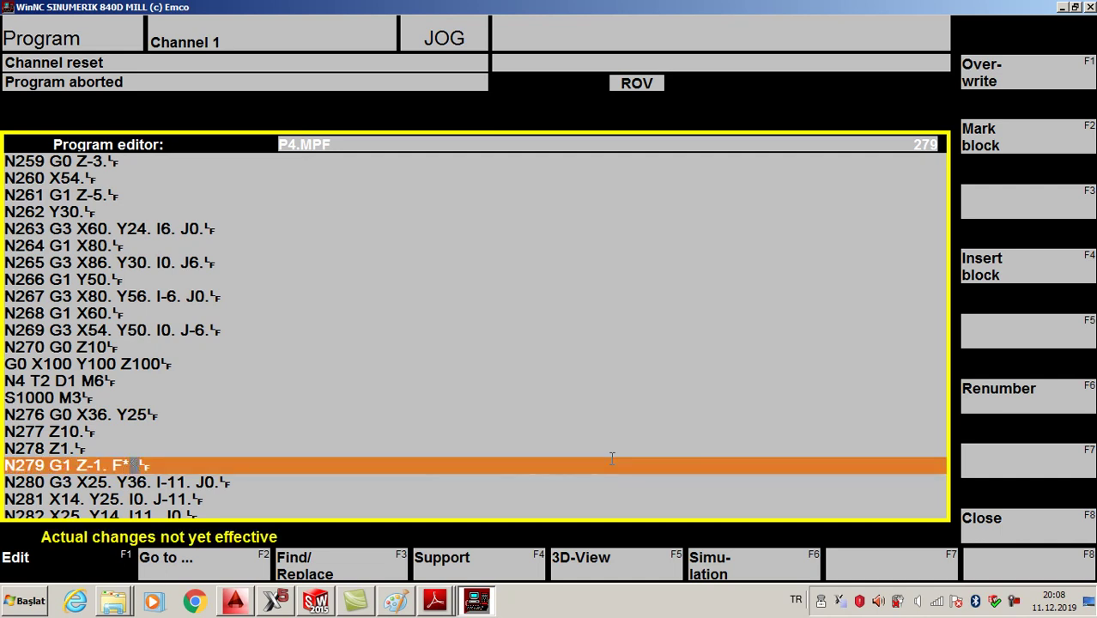
key("BackSpace")
type("00")
key("Down")
key("Down")
key("Down")
key("Down")
key("Down")
key("Down")
key("Down")
key("Down")
key("Down")
key("Down")
key("Down")
key("Down")
key("Down")
key("Down")
key("Down")
key("Down")
key("Down")
key("Down")
key("Down")
key("Down")
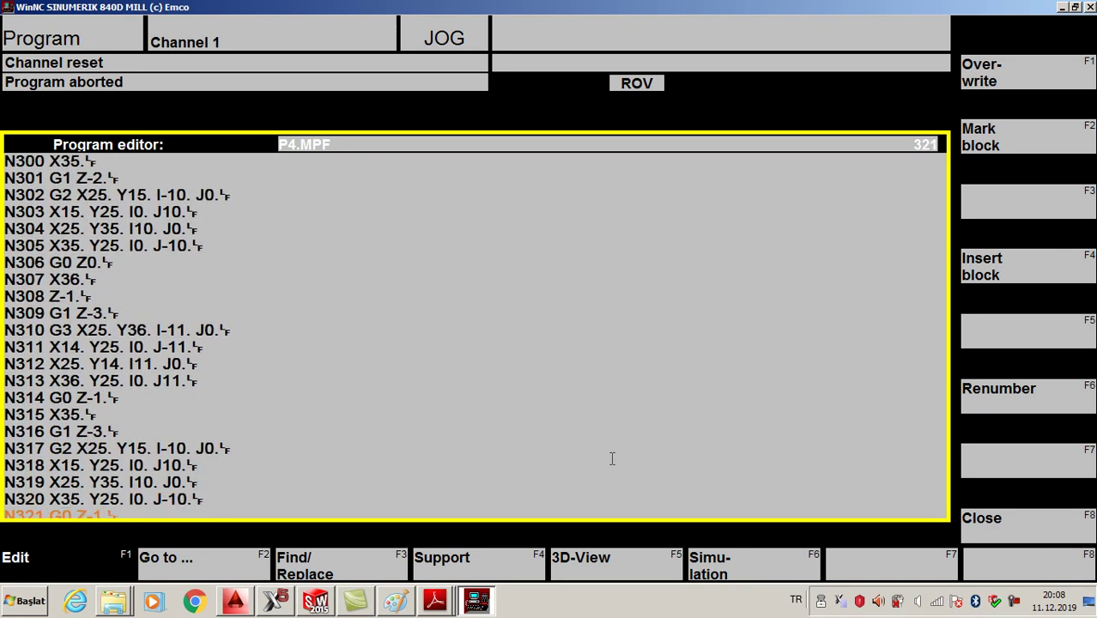
key("Down")
key("Down")
key("Down")
Remove G43 H2 from N358 and set the feed on N360 to F100.
key("Down")
key("Down")
key("Down")
key("Down")
key("Down")
key("Down")
key("Down")
key("Down")
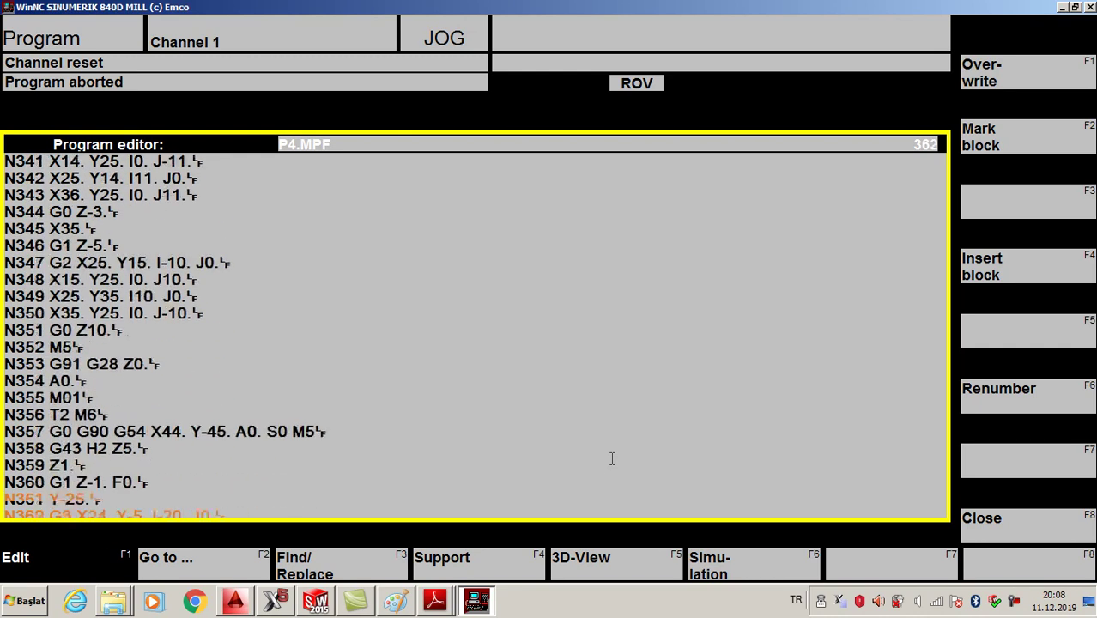
key("Down")
key("Down")
key("Down")
key("Up")
key("Up")
key("Up")
key("Up")
key("Up")
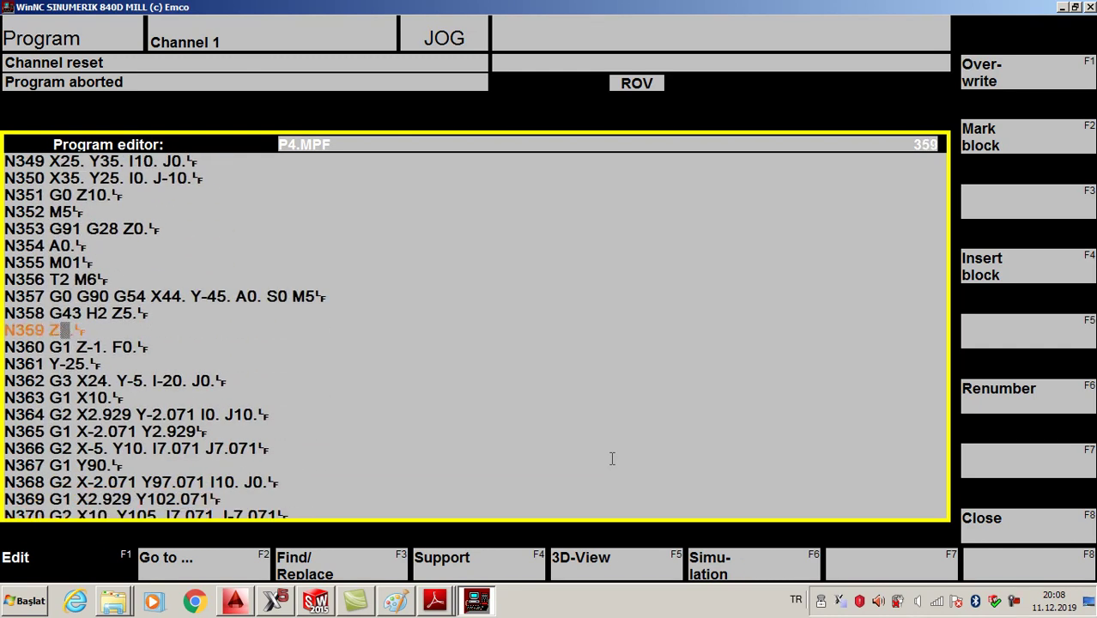
key("Up")
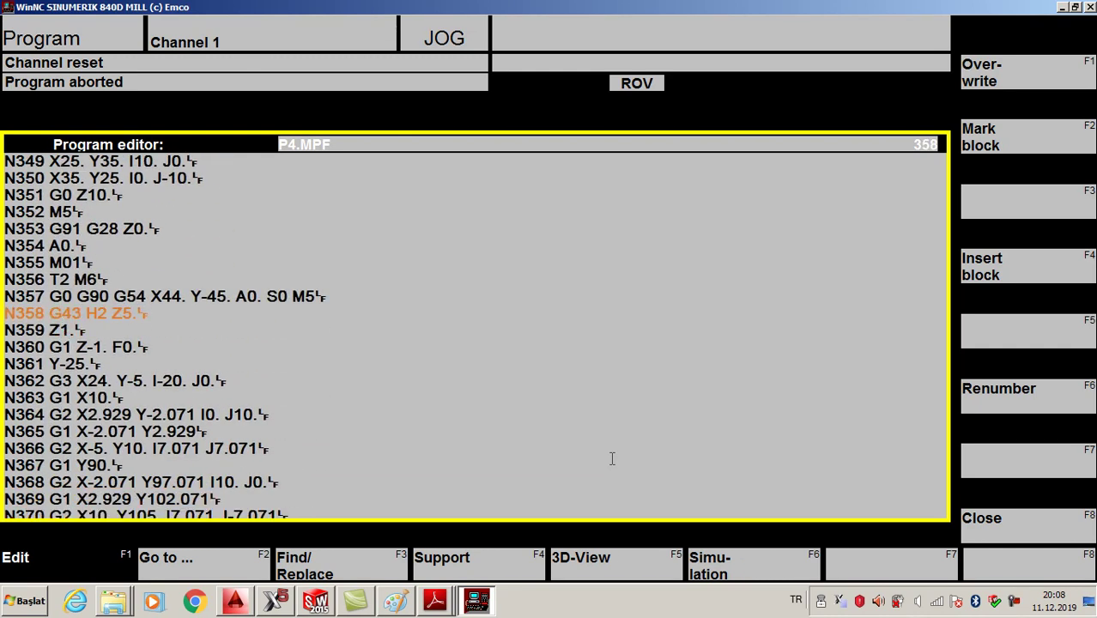
key("BackSpace")
key("BackSpace")
key("BackSpace")
key("BackSpace")
key("BackSpace")
key("BackSpace")
key("BackSpace")
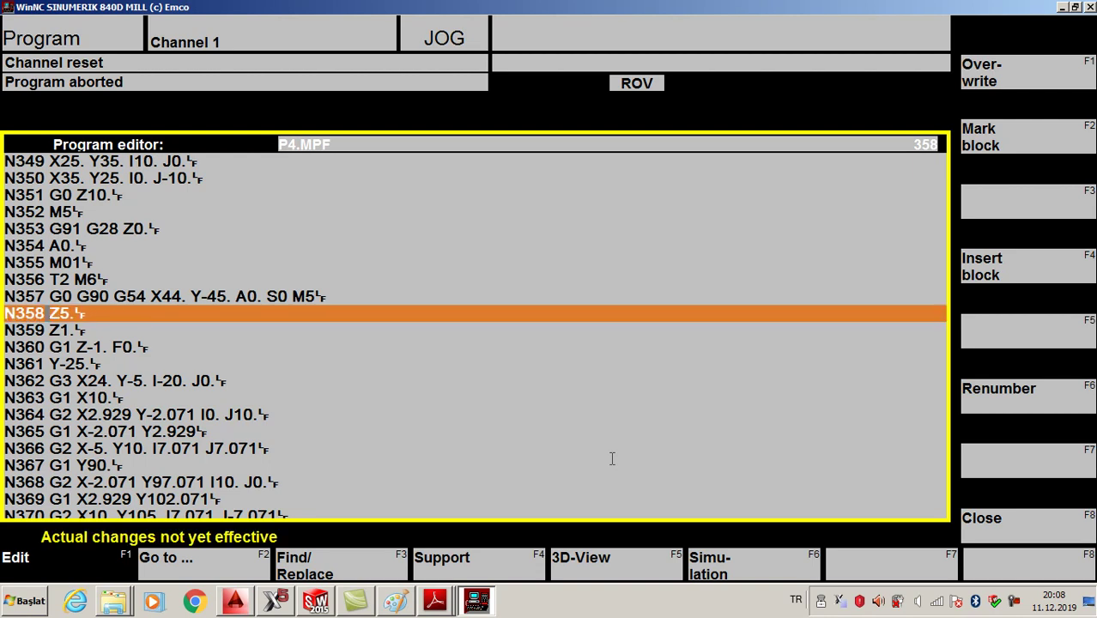
key("Down")
key("Down")
key("Right")
key("Right")
key("Right")
key("Right")
key("Right")
key("Right")
key("Right")
key("Right")
key("BackSpace")
key("BackSpace")
type("1")
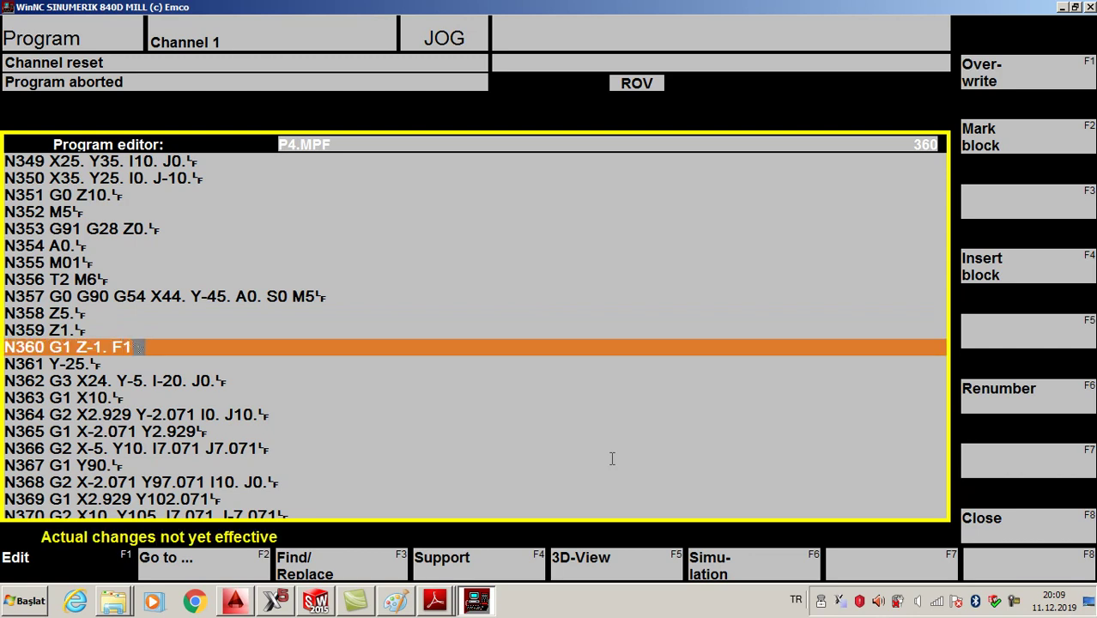
type("00")
Strip G90 G54 A0 S0 M5 from N357 and delete the old tool-change lines N352–N356.
key("Up")
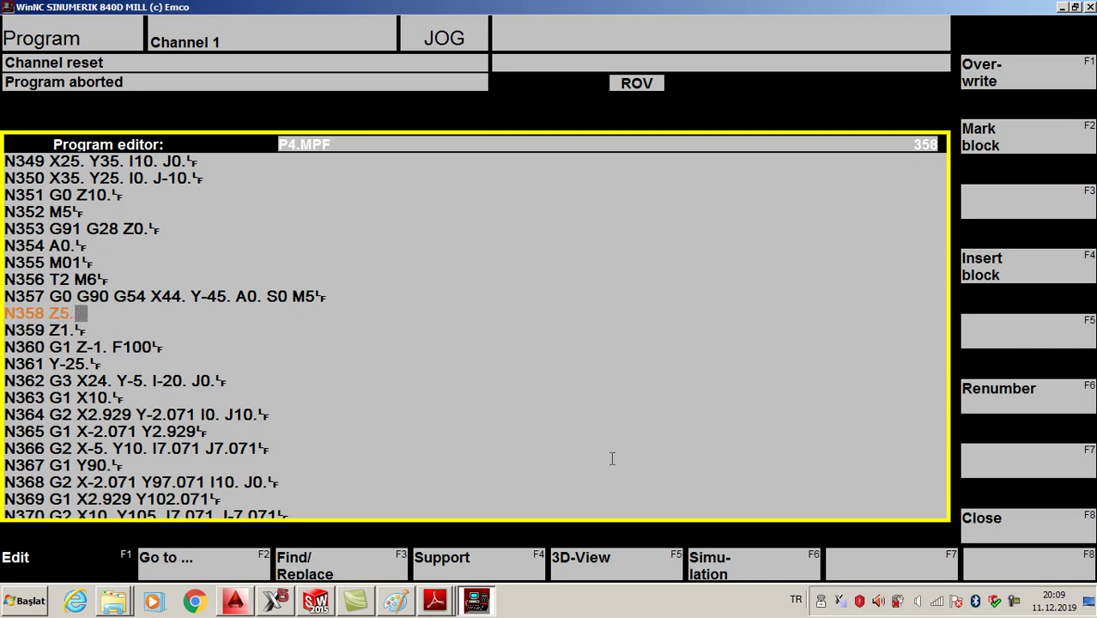
key("Up")
key("Up")
key("Right")
key("Right")
key("Right")
key("Right")
key("Right")
key("Right")
key("Right")
key("BackSpace")
key("BackSpace")
key("BackSpace")
key("BackSpace")
key("BackSpace")
key("BackSpace")
key("BackSpace")
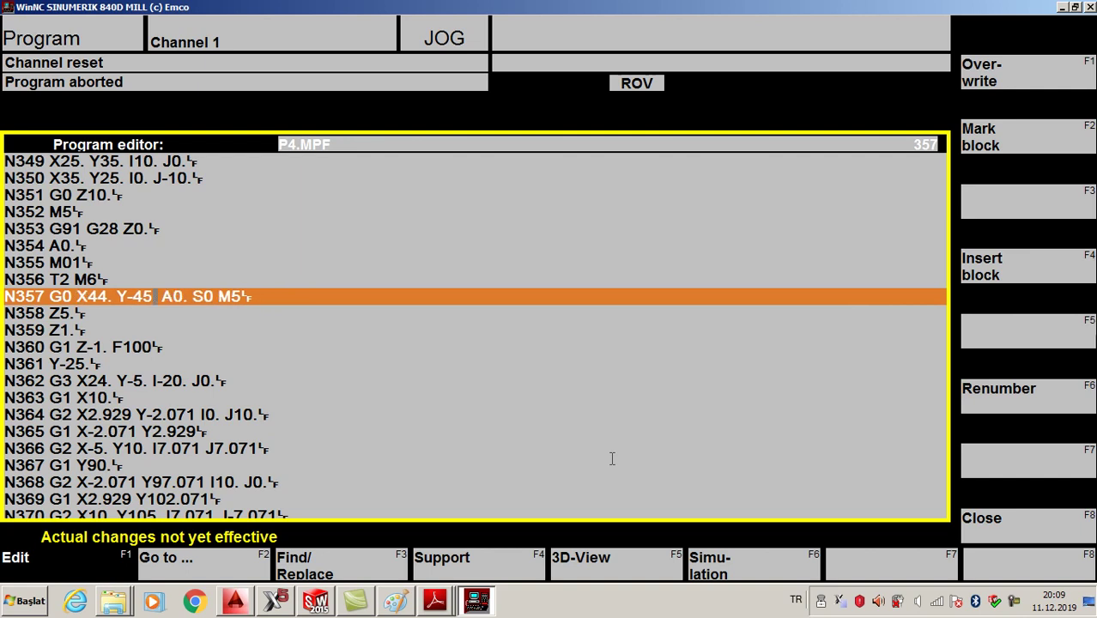
key("Down")
key("Up")
key("End")
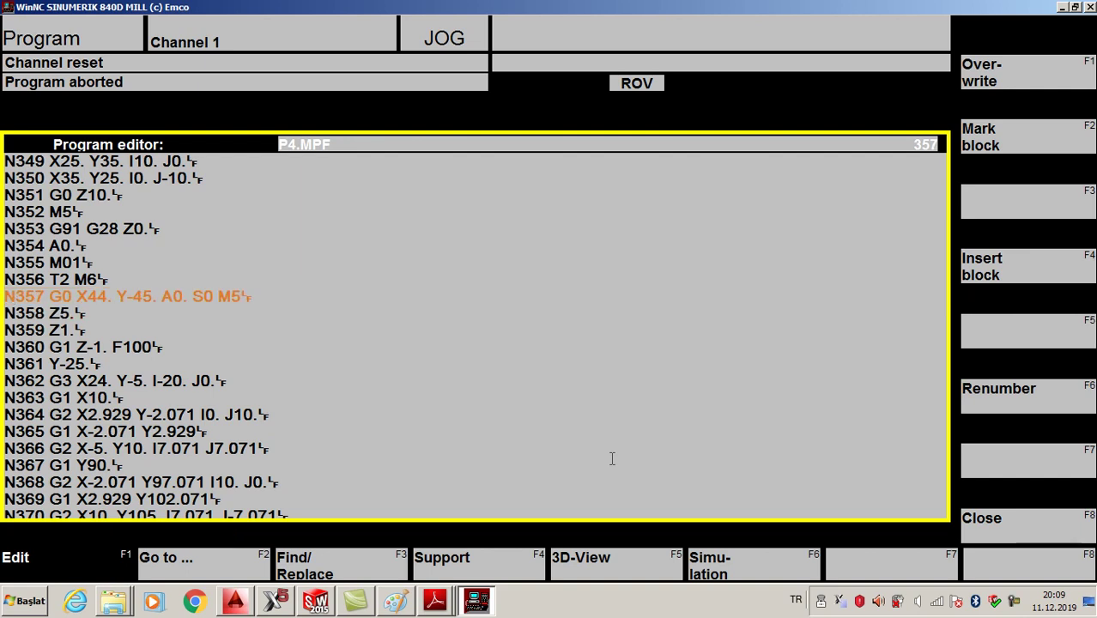
key("BackSpace")
key("BackSpace")
key("BackSpace")
key("BackSpace")
key("BackSpace")
key("BackSpace")
key("BackSpace")
key("BackSpace")
key("BackSpace")
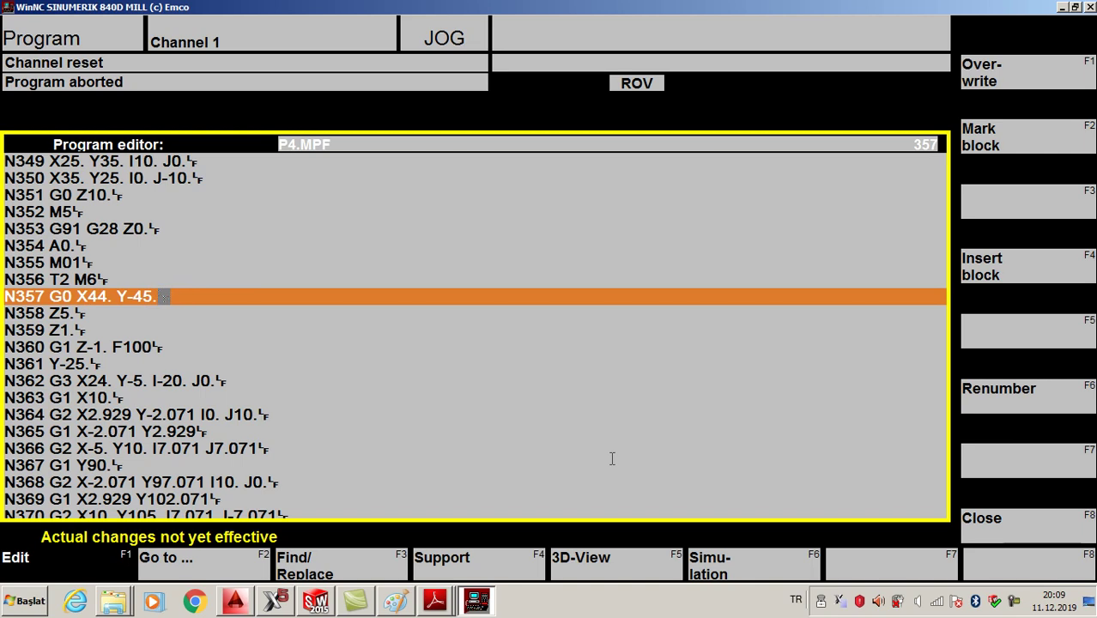
key("Up")
key("BackSpace")
key("BackSpace")
key("BackSpace")
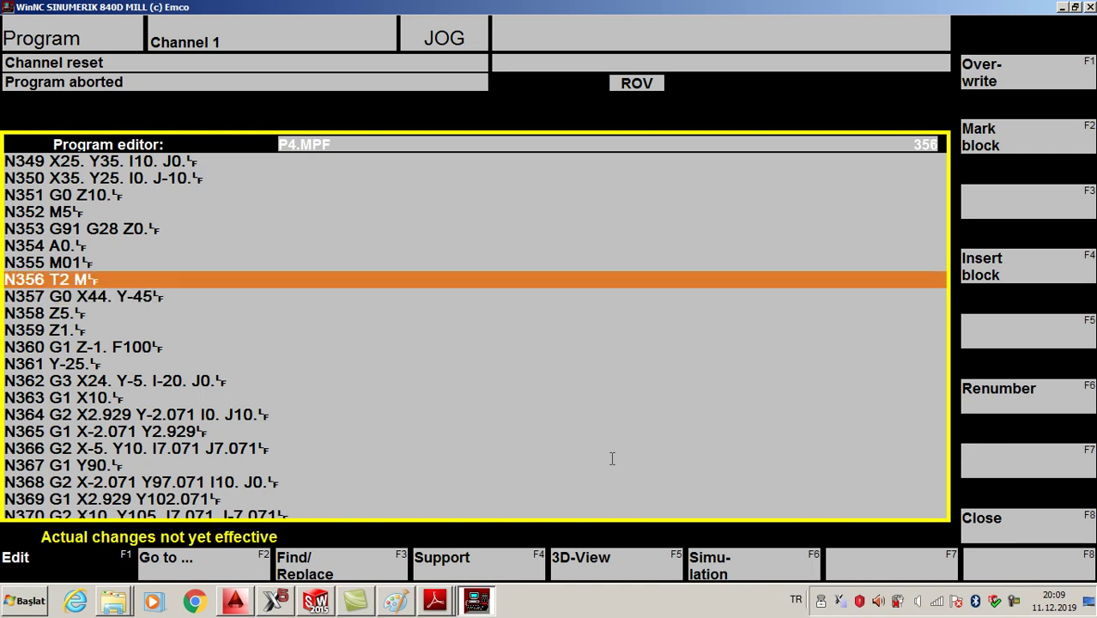
key("BackSpace")
key("BackSpace")
key("BackSpace")
key("BackSpace")
key("BackSpace")
key("BackSpace")
key("BackSpace")
key("BackSpace")
key("BackSpace")
key("BackSpace")
key("BackSpace")
key("BackSpace")
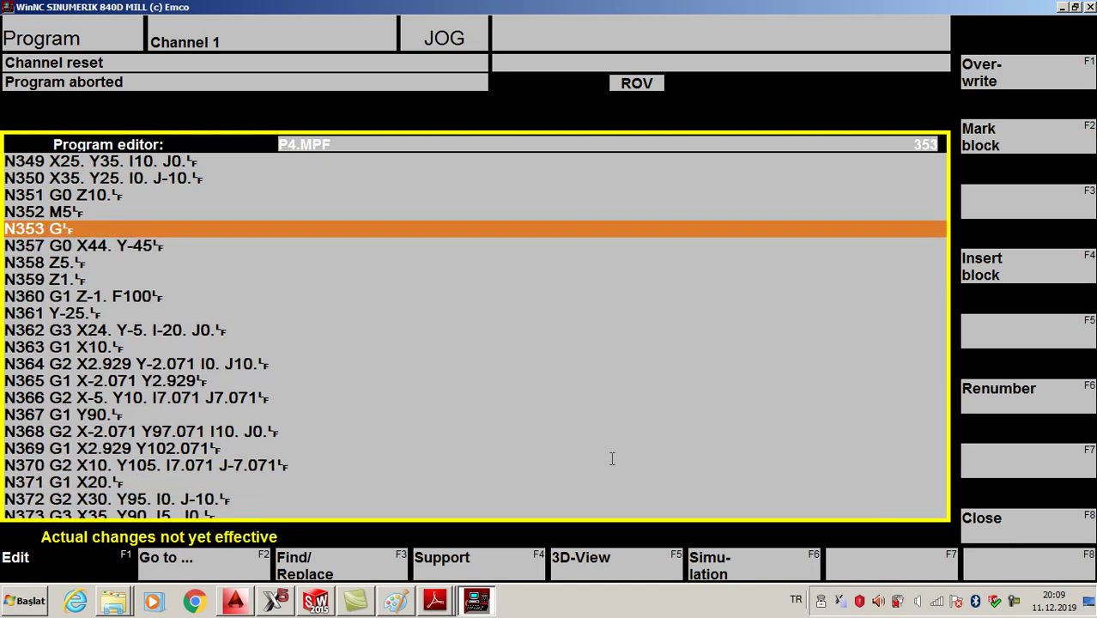
key("BackSpace")
key("BackSpace")
key("BackSpace")
key("BackSpace")
key("BackSpace")
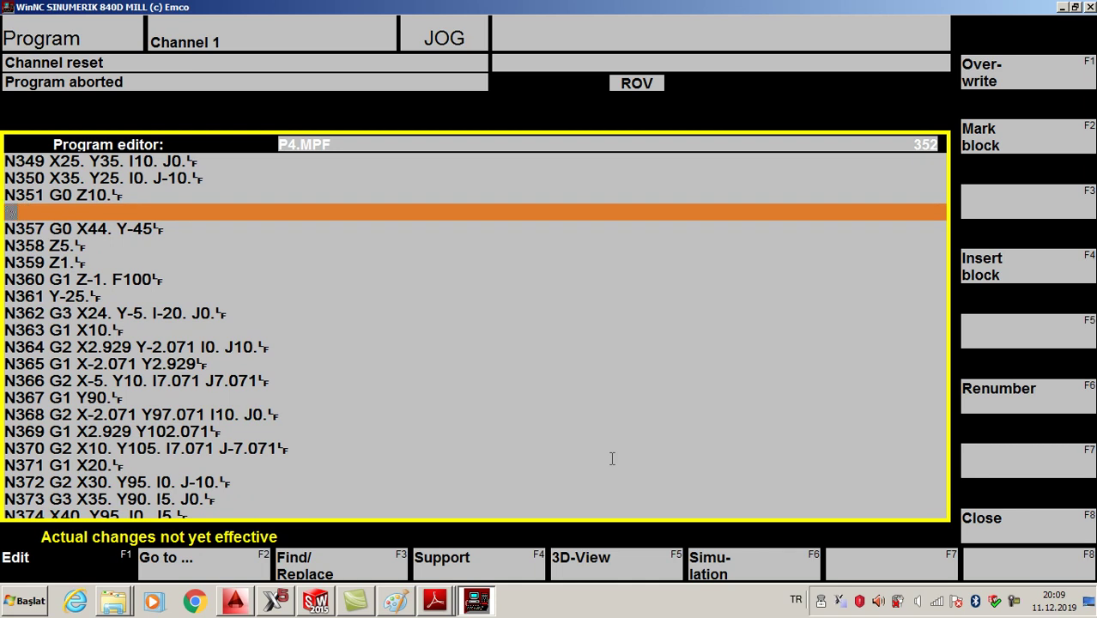
Paste the G0 X100 Y100 Z100 tool-change block and set it to T3 D1 M6.
type("G0 X100 Y100 Z100 N4 T1 D1 M6 S1000 M3")
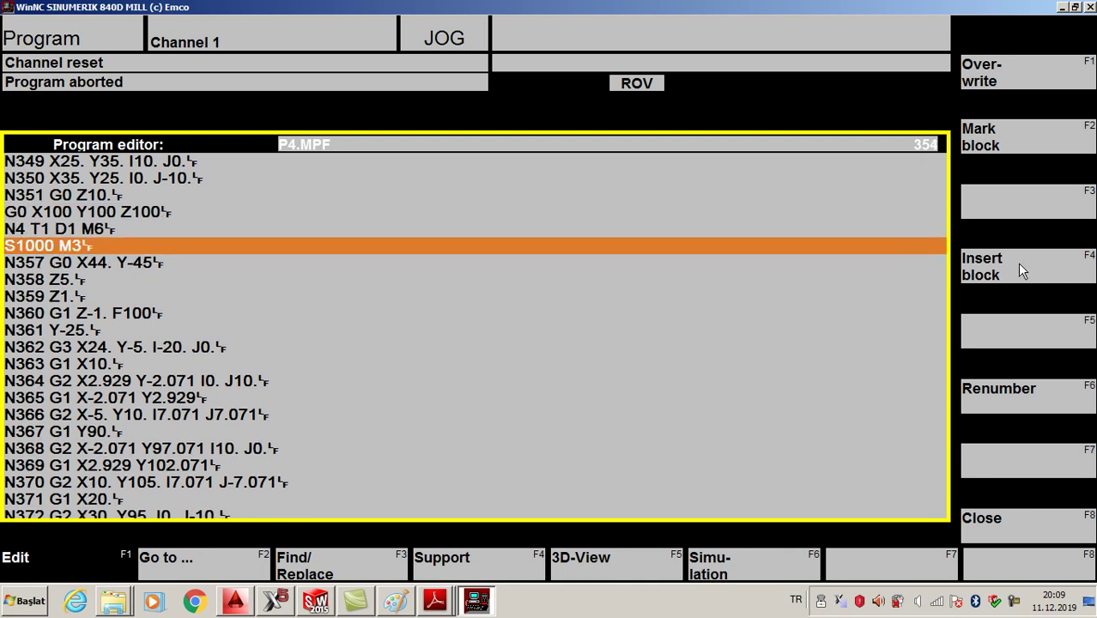
key("Up")
key("Left")
key("Left")
key("Left")
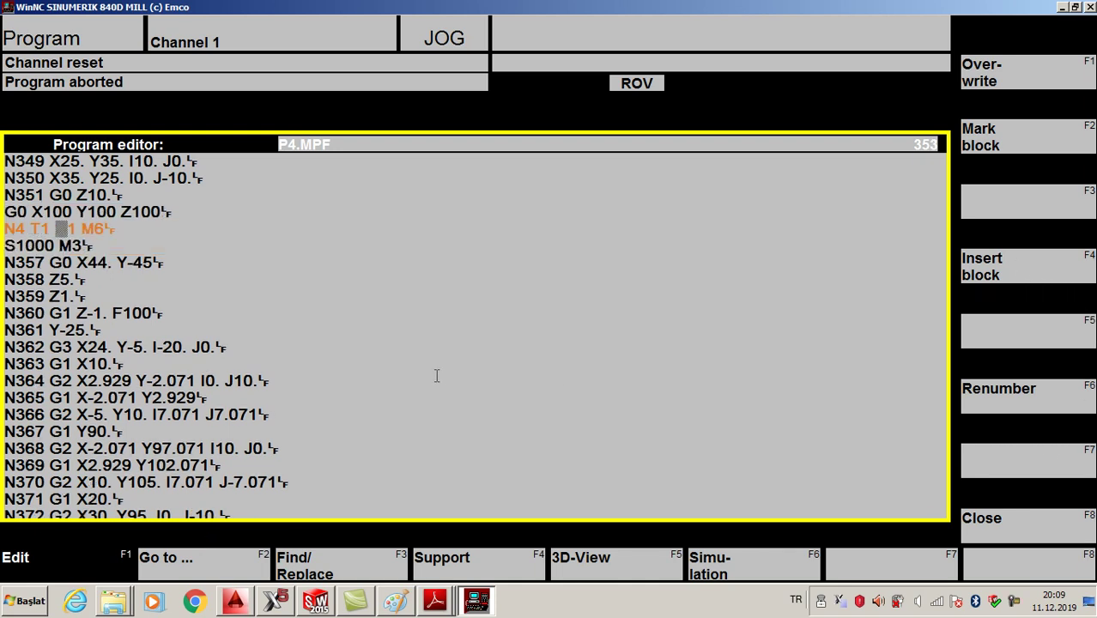
type("3")
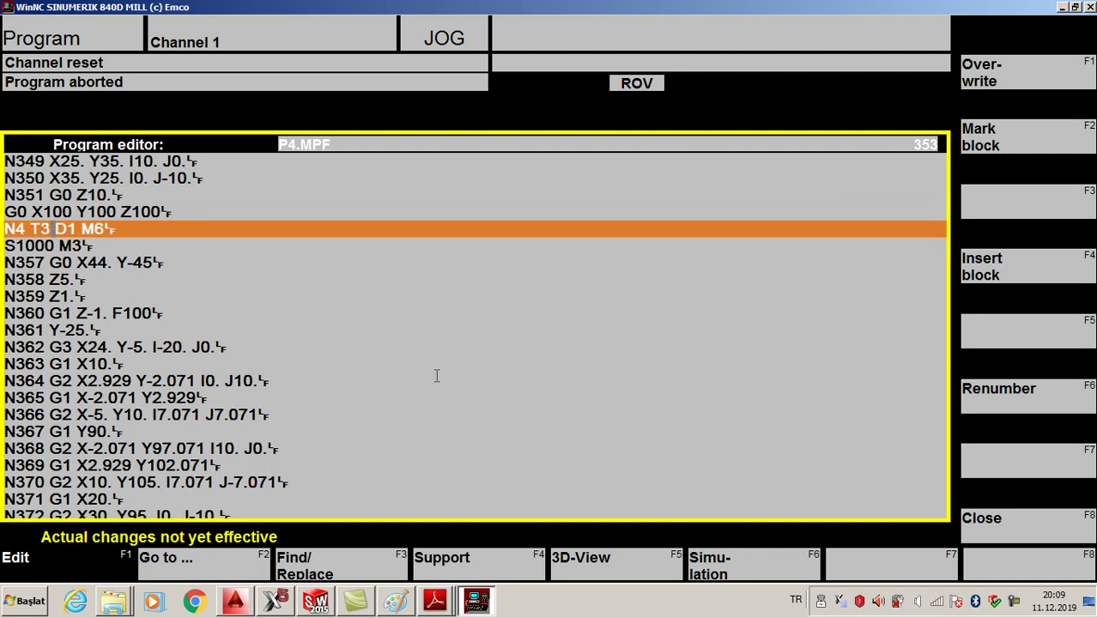
key("Down")
key("Down")
key("Down")
key("Down")
key("Down")
key("Down")
key("Down")
key("Down")
key("Down")
key("Down")
key("Down")
key("Down")
key("Down")
key("Down")
key("Down")
key("Down")
key("Down")
key("Down")
key("Down")
key("Down")
key("Down")
key("Down")
key("Down")
key("Down")
key("Down")
key("Down")
key("Down")
key("Down")
Delete G98 from the drilling cycle on N540.
key("Down")
key("Down")
key("Down")
key("Down")
key("Down")
key("Down")
key("Down")
key("Down")
key("Down")
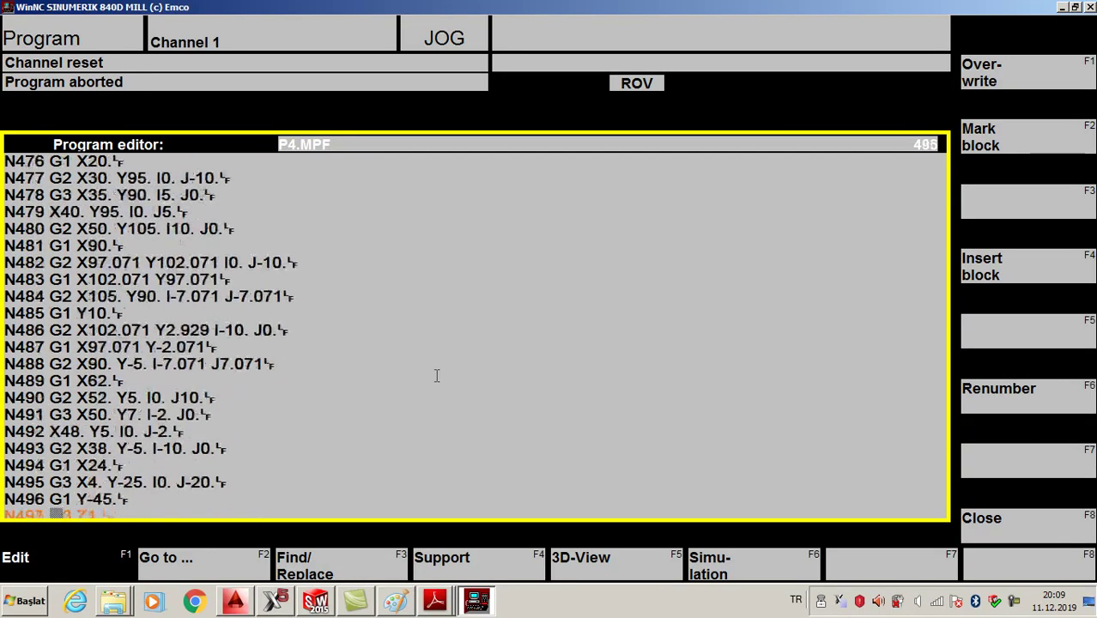
key("Down")
key("Down")
key("Down")
key("Down")
key("Down")
key("Down")
key("Down")
key("Down")
key("Down")
key("Down")
key("Down")
key("Down")
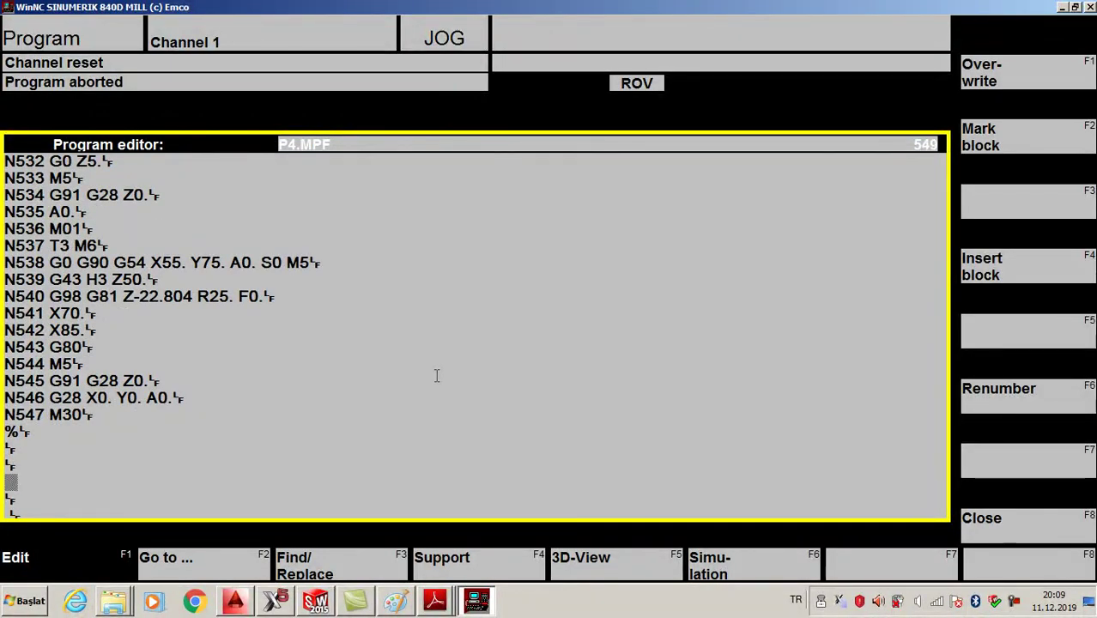
key("Up")
key("Up")
key("Up")
key("Up")
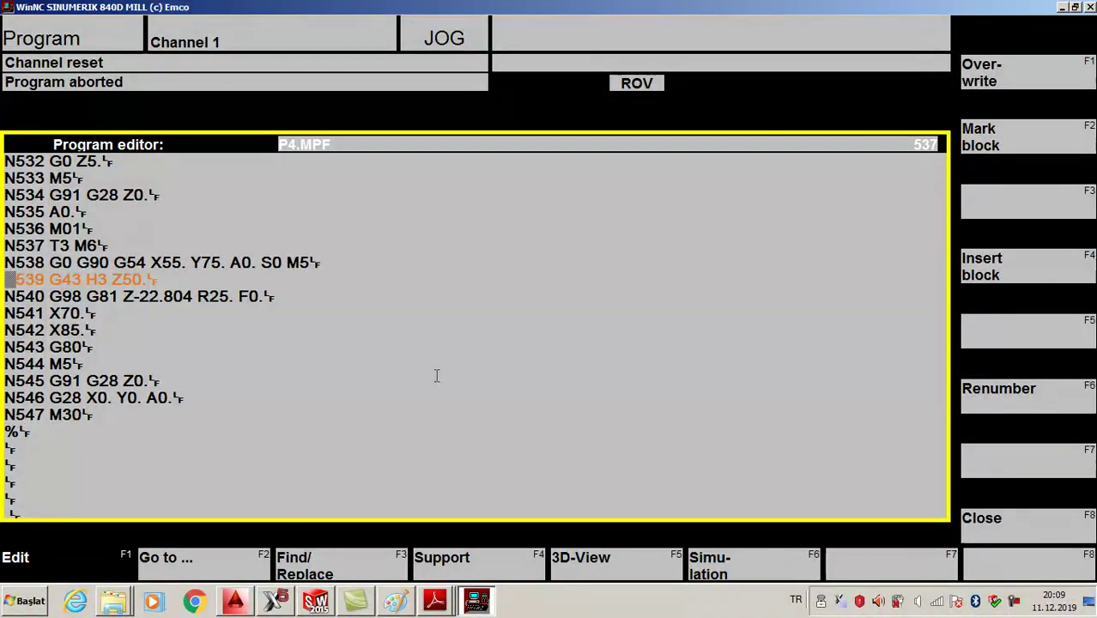
key("Down")
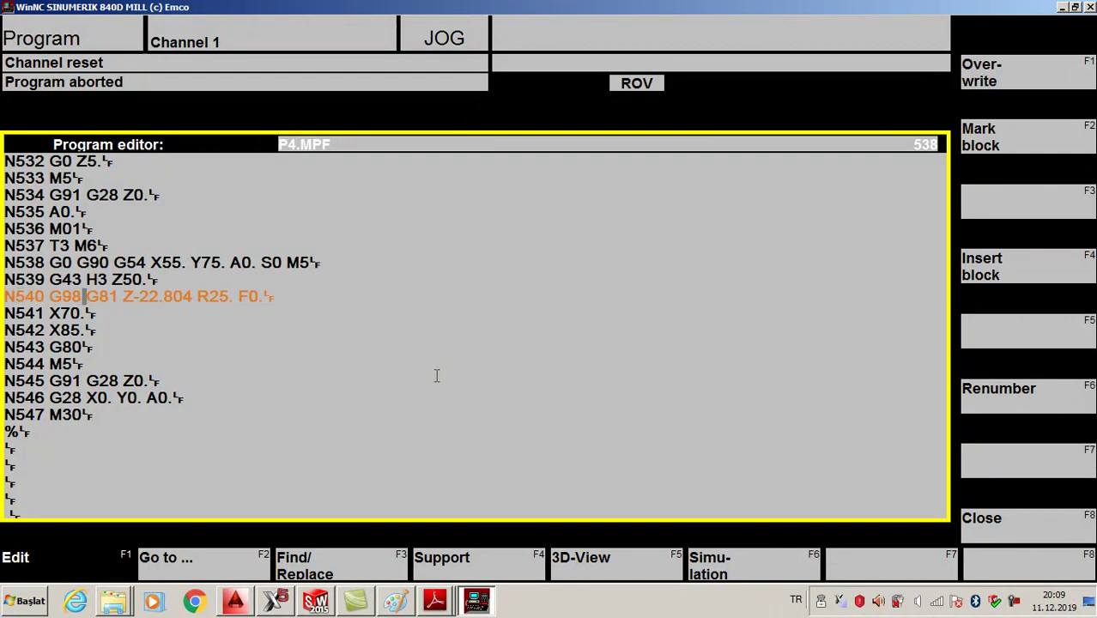
key("BackSpace")
key("BackSpace")
key("BackSpace")
key("BackSpace")
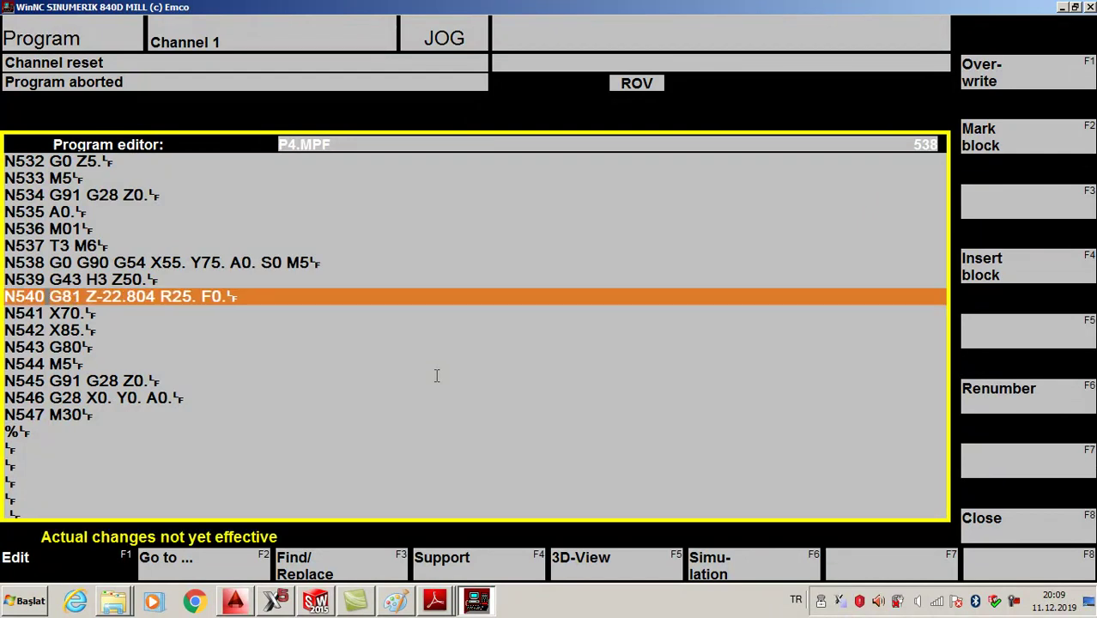
Remove lines N533–N546, trim N532 to G0 Z5, and add G0 X100 Y100 Z100 before M30.
key("Down")
key("Down")
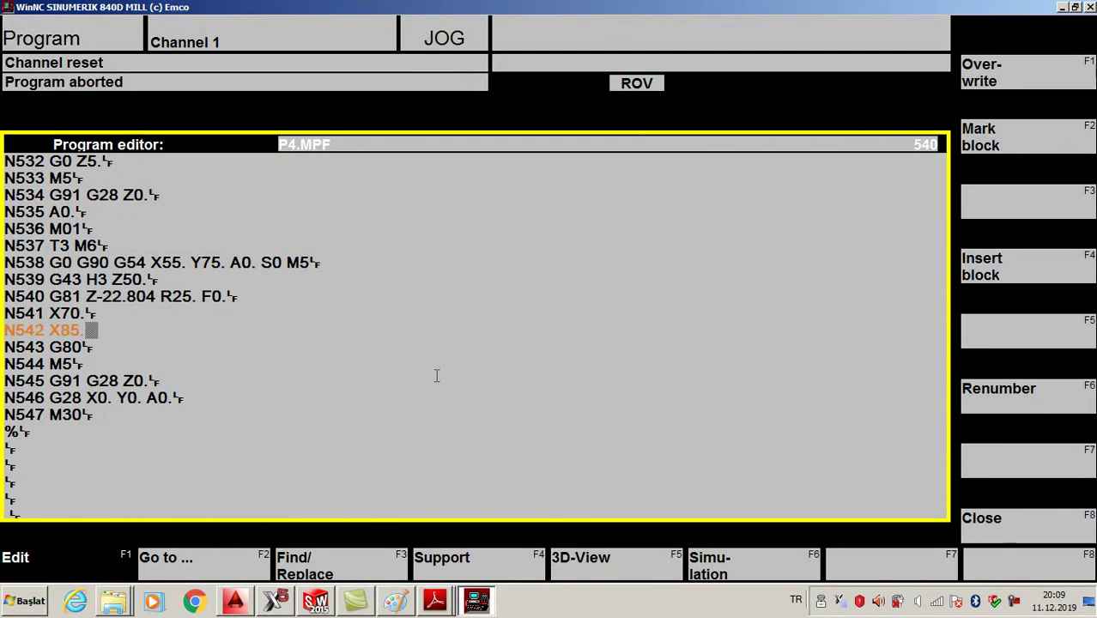
key("Down")
key("Down")
key("Down")
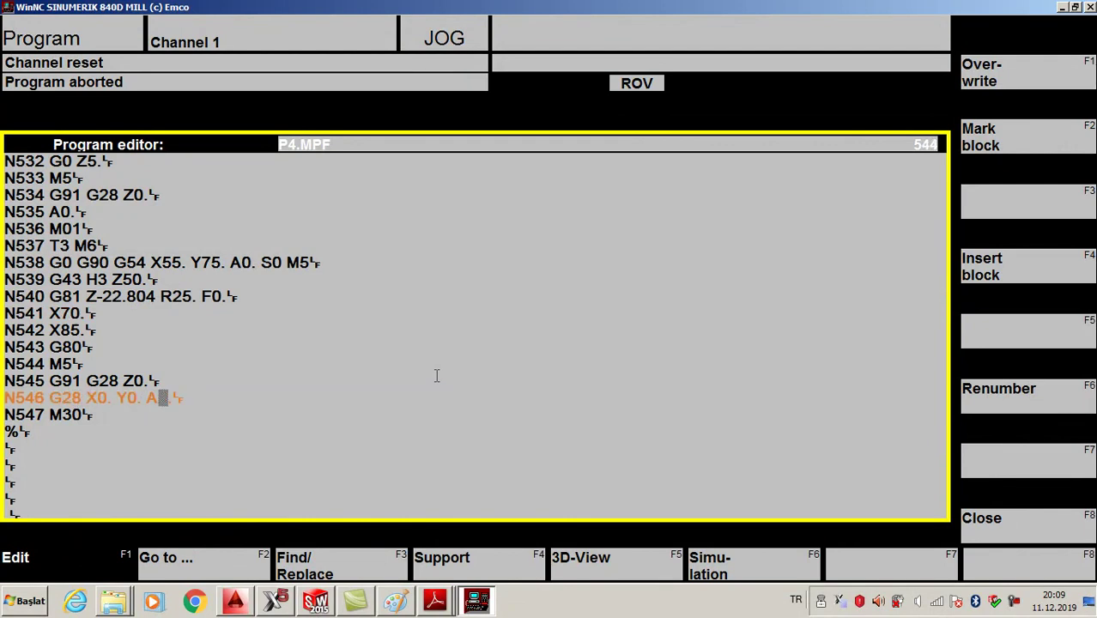
key("End")
key("BackSpace")
key("BackSpace")
key("BackSpace")
key("BackSpace")
key("BackSpace")
key("BackSpace")
key("BackSpace")
key("BackSpace")
key("BackSpace")
key("BackSpace")
key("BackSpace")
key("BackSpace")
key("BackSpace")
key("BackSpace")
key("BackSpace")
key("BackSpace")
key("BackSpace")
key("BackSpace")
key("BackSpace")
key("BackSpace")
key("BackSpace")
key("BackSpace")
key("BackSpace")
key("BackSpace")
key("BackSpace")
key("BackSpace")
key("BackSpace")
key("BackSpace")
key("BackSpace")
key("BackSpace")
key("BackSpace")
key("BackSpace")
key("BackSpace")
key("BackSpace")
key("BackSpace")
key("BackSpace")
key("BackSpace")
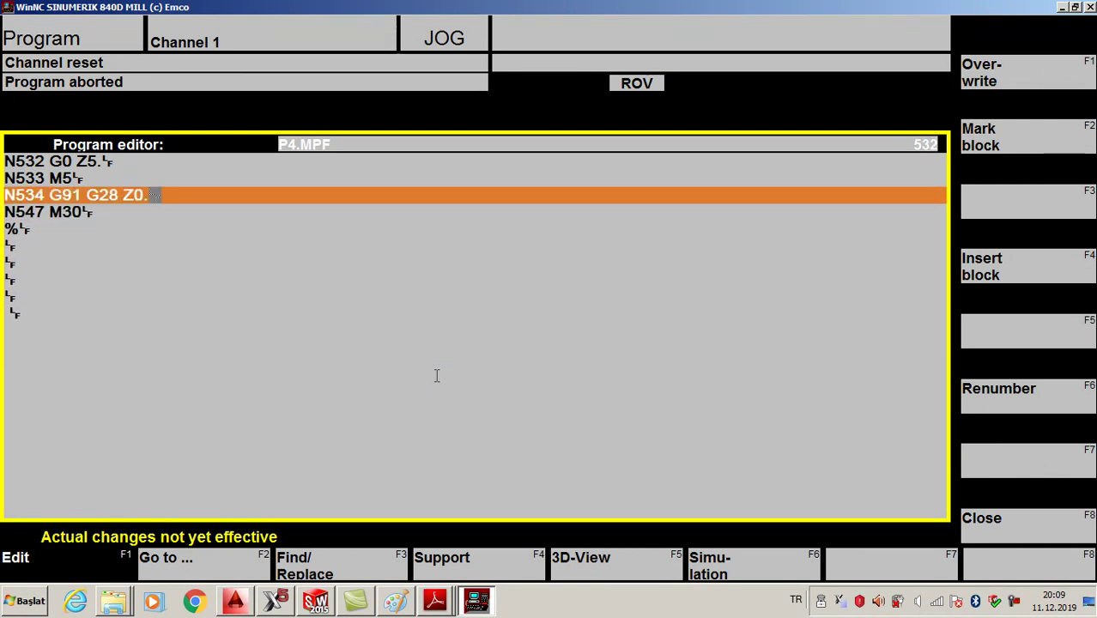
key("BackSpace")
key("BackSpace")
key("BackSpace")
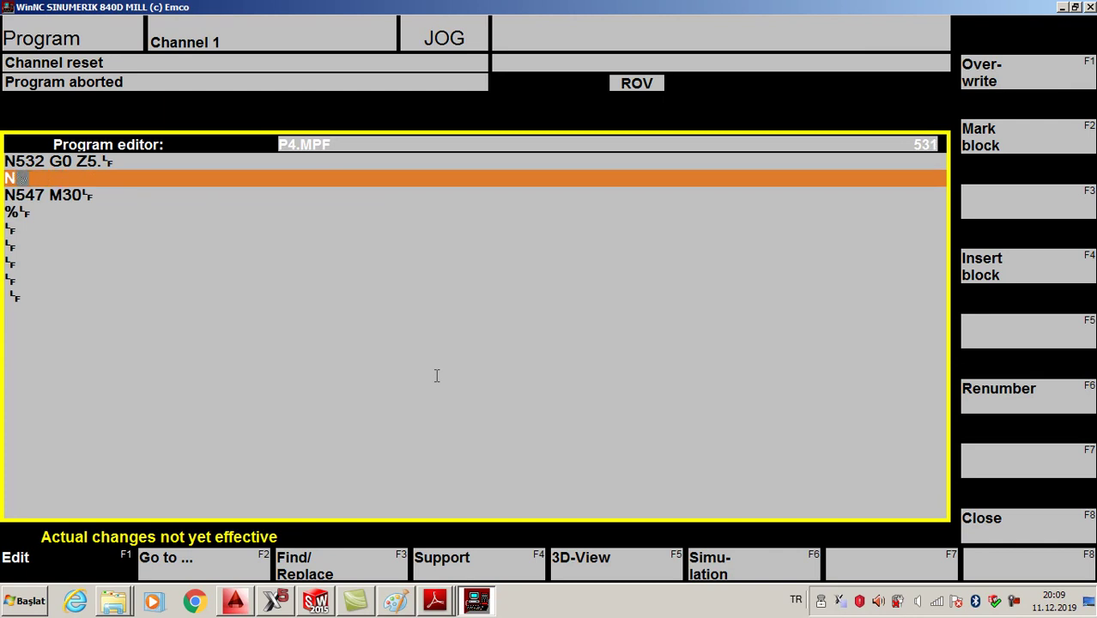
key("BackSpace")
key("BackSpace")
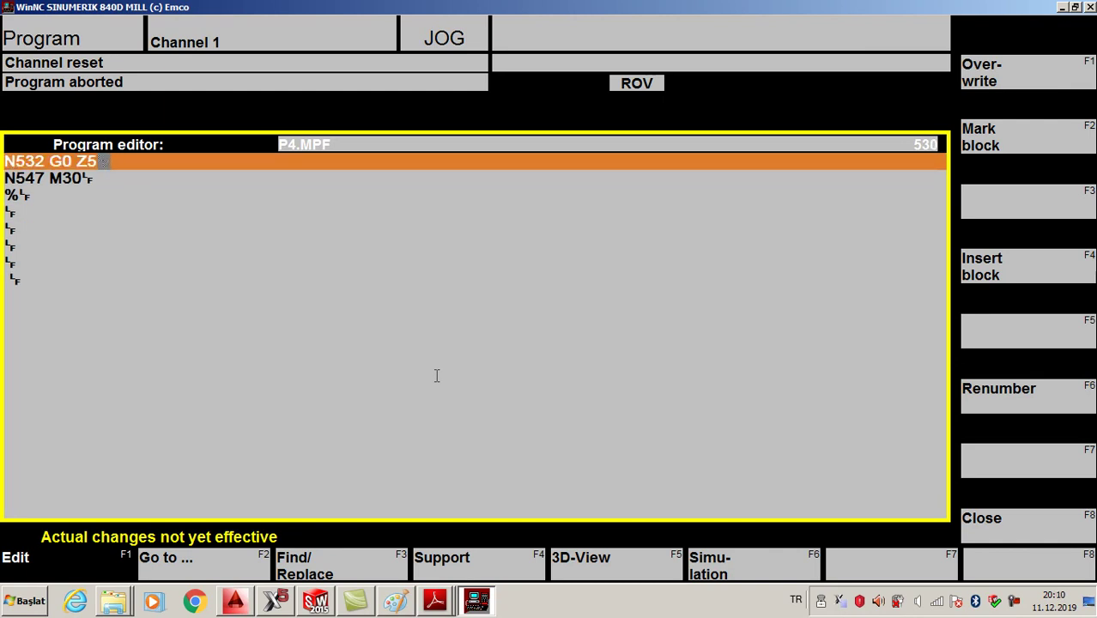
key("Return")
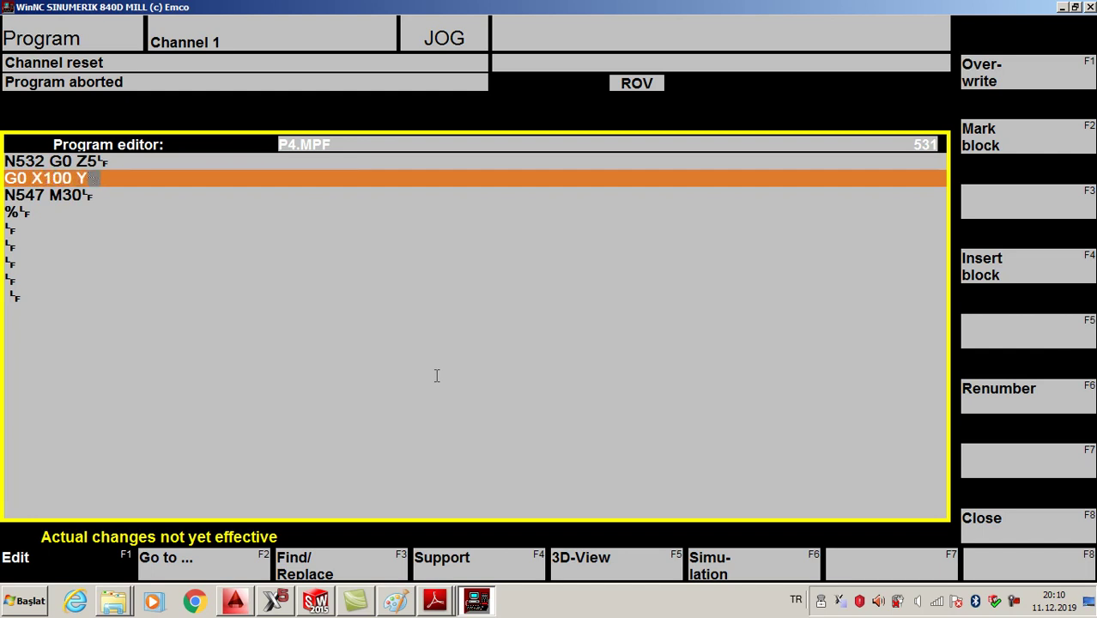
type("100 Z100")
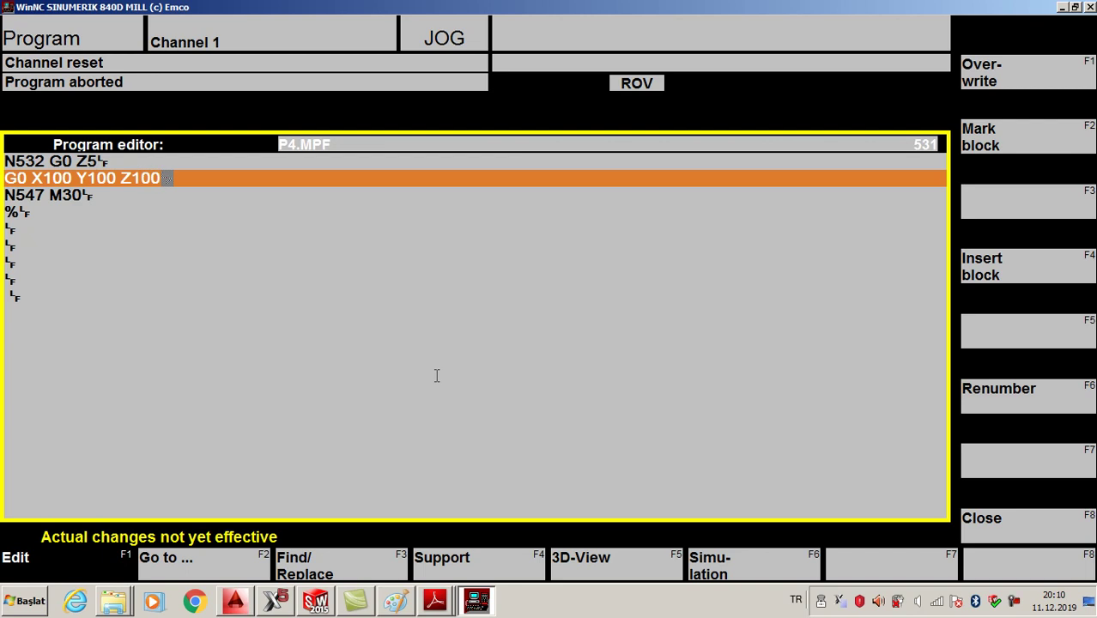
key("Down")
key("Down")
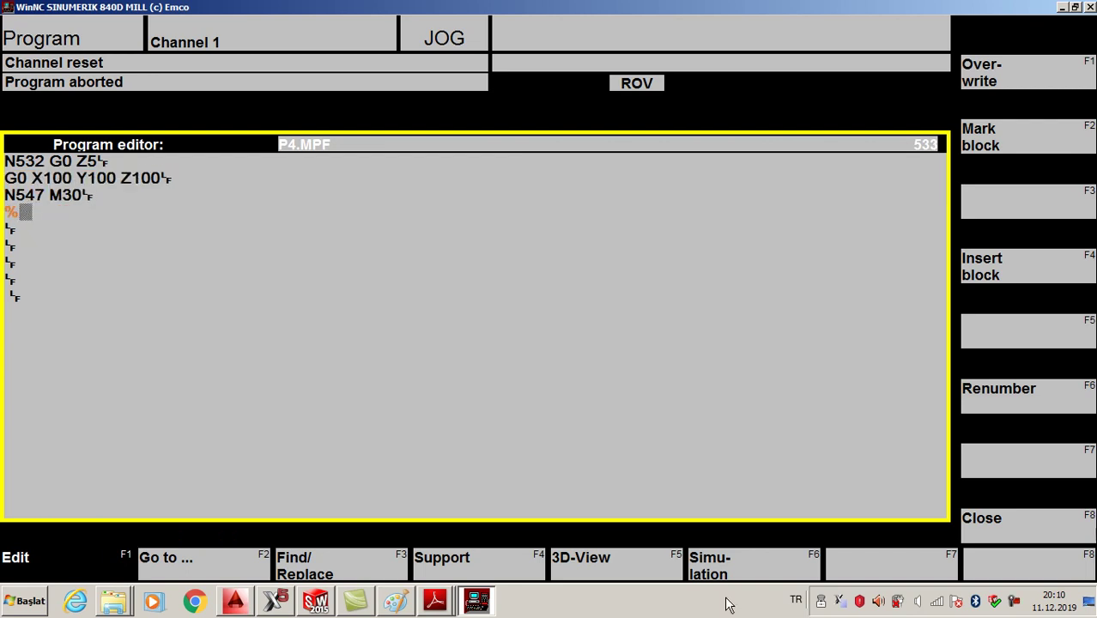
Renumber the P4 blocks with start number 1 and increment 1.
left_click(990, 388)
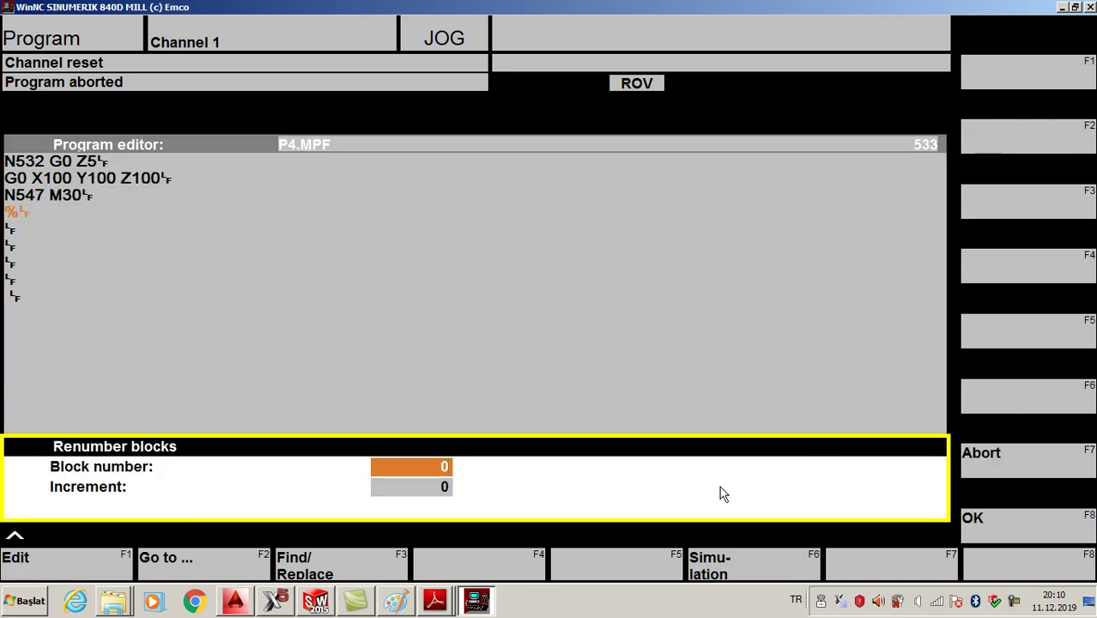
left_click(441, 486)
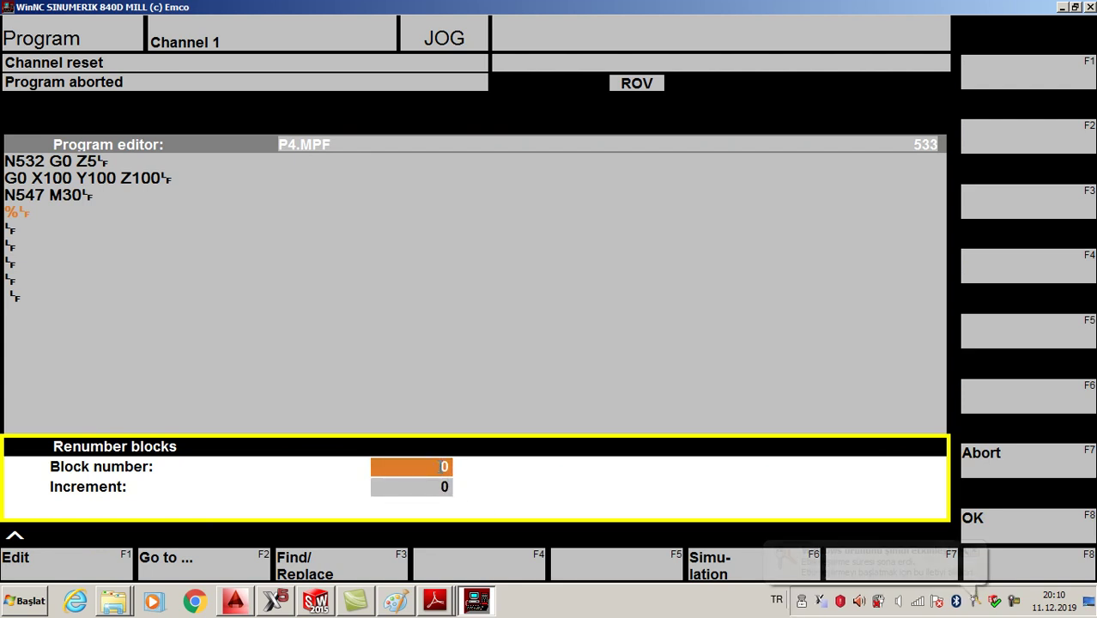
type("1")
left_click(439, 485)
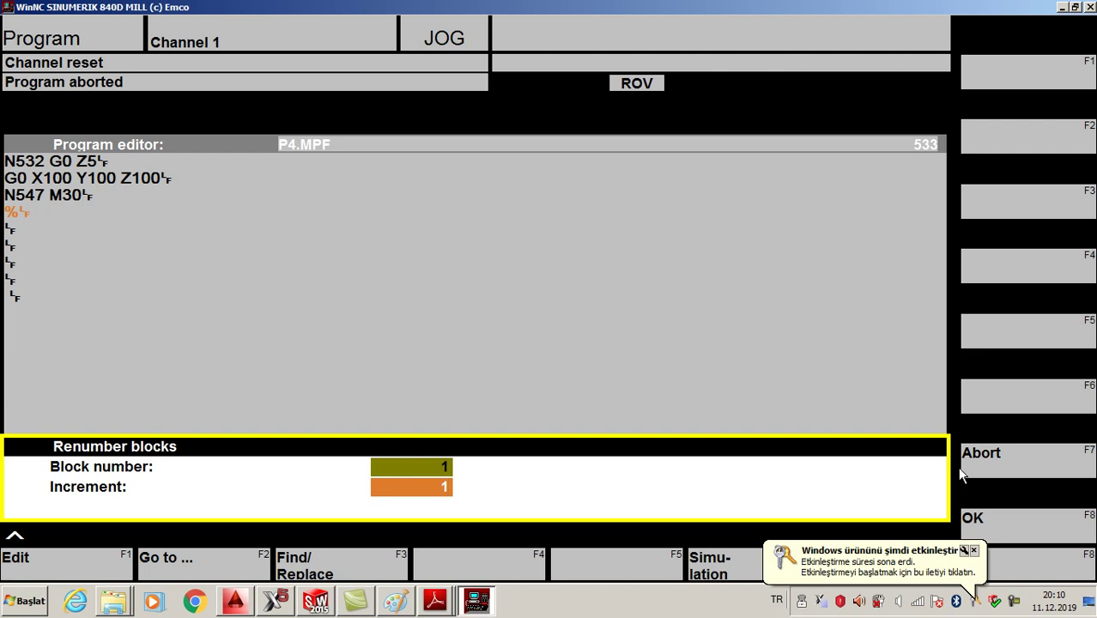
left_click(993, 518)
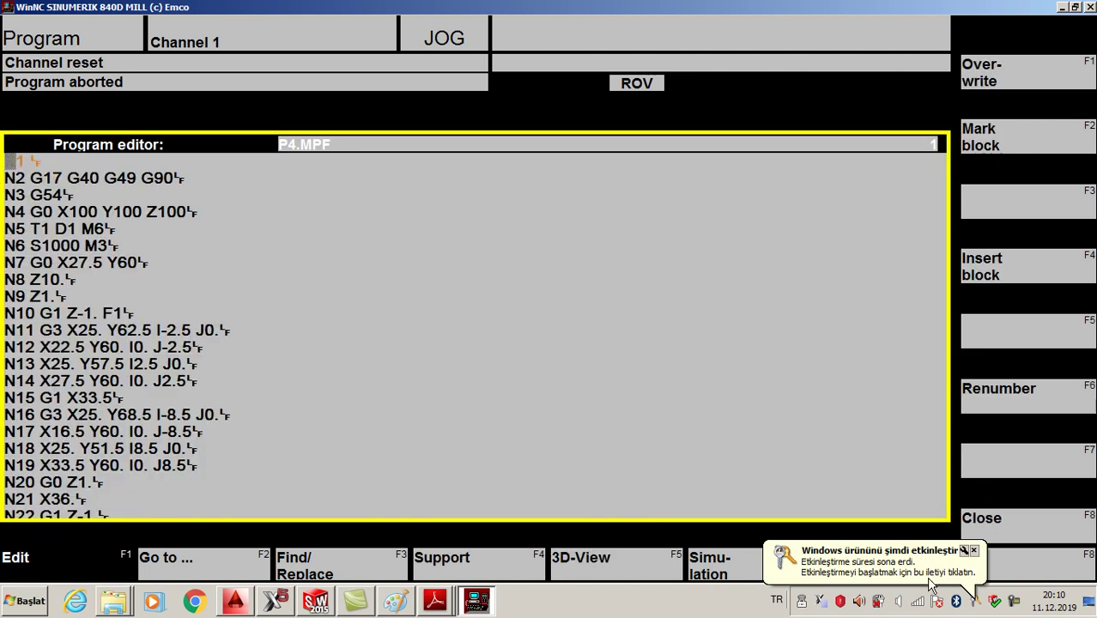
left_click(973, 551)
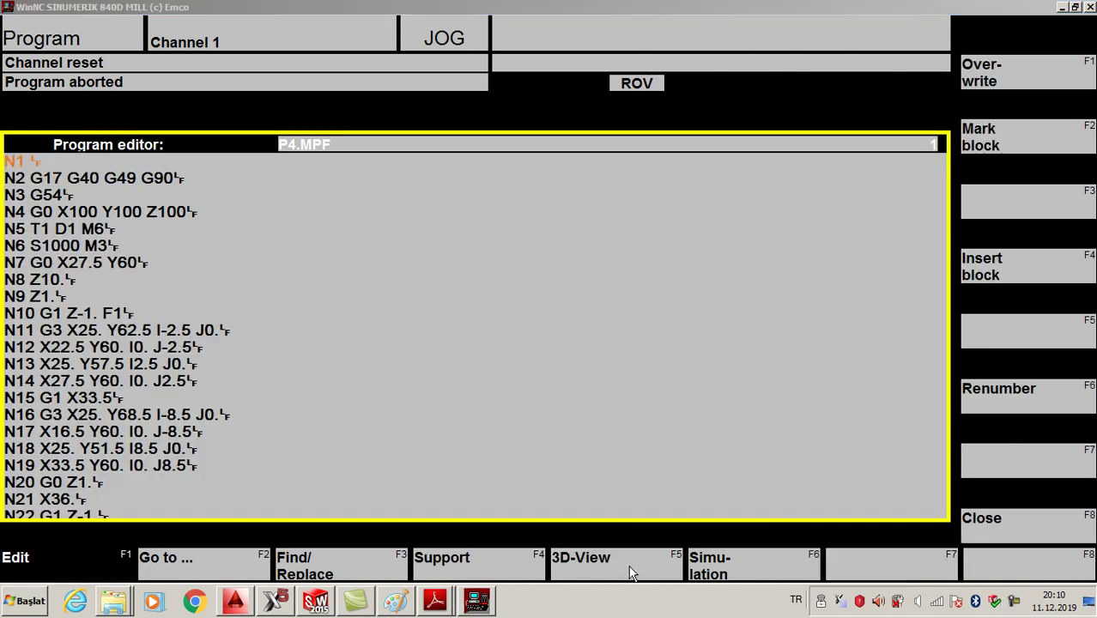
Run the 3D simulation, clear alarm 14011, and delete G49 from block N2.
left_click(725, 568)
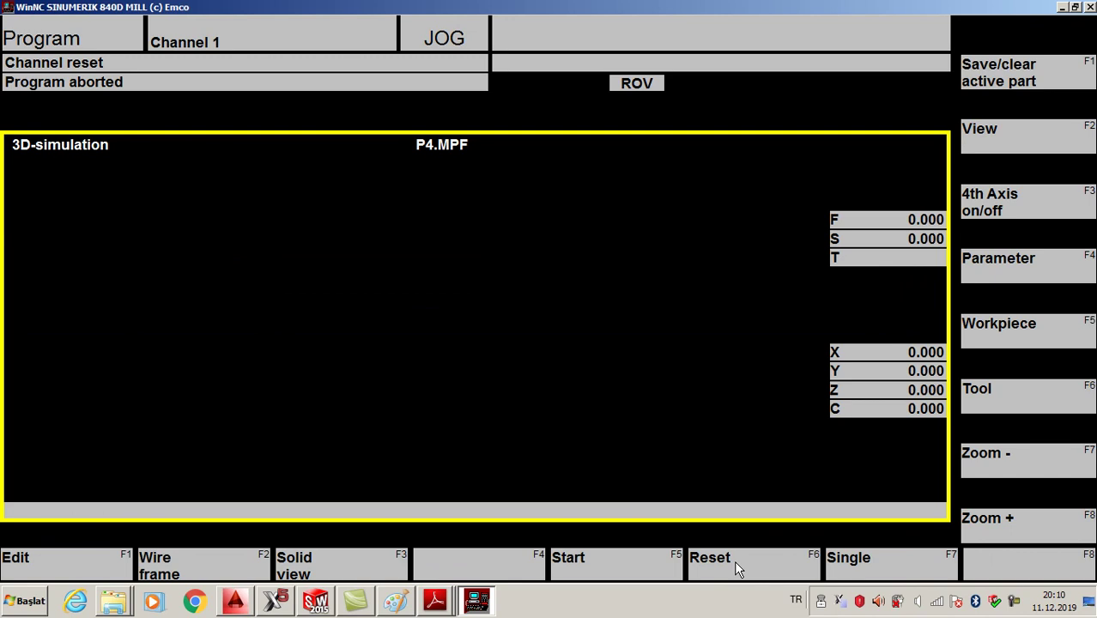
left_click(605, 567)
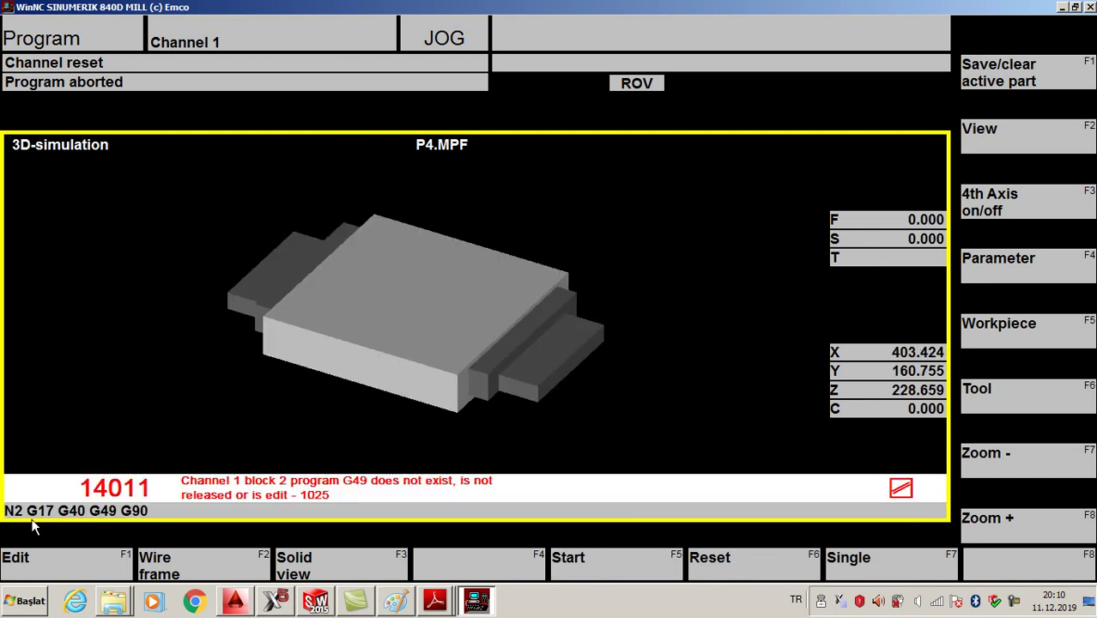
left_click(725, 557)
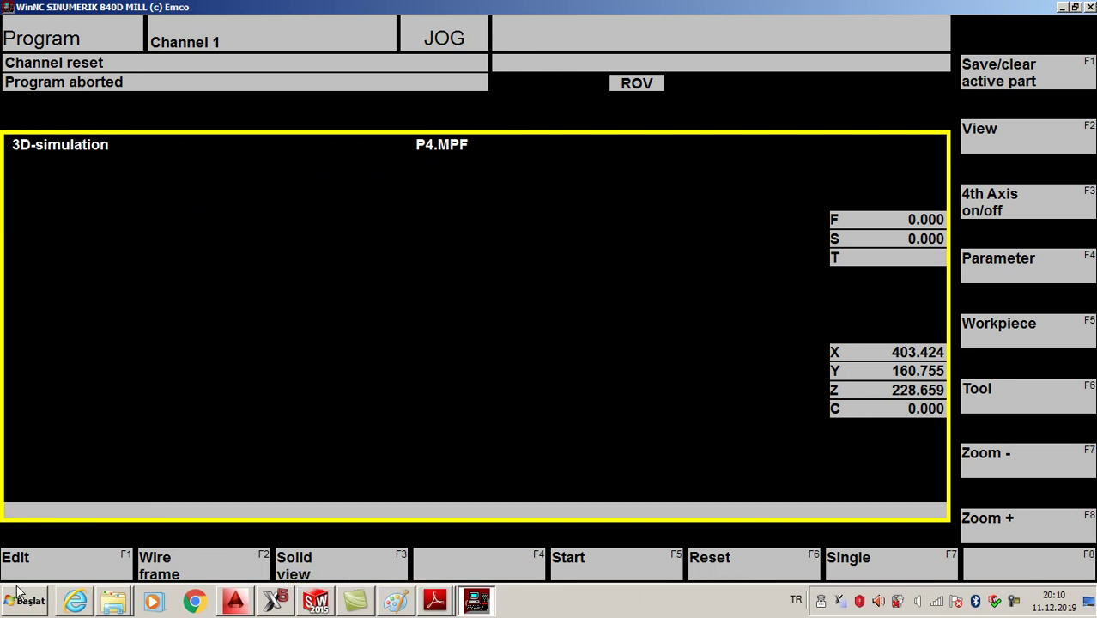
left_click(25, 560)
key("Down")
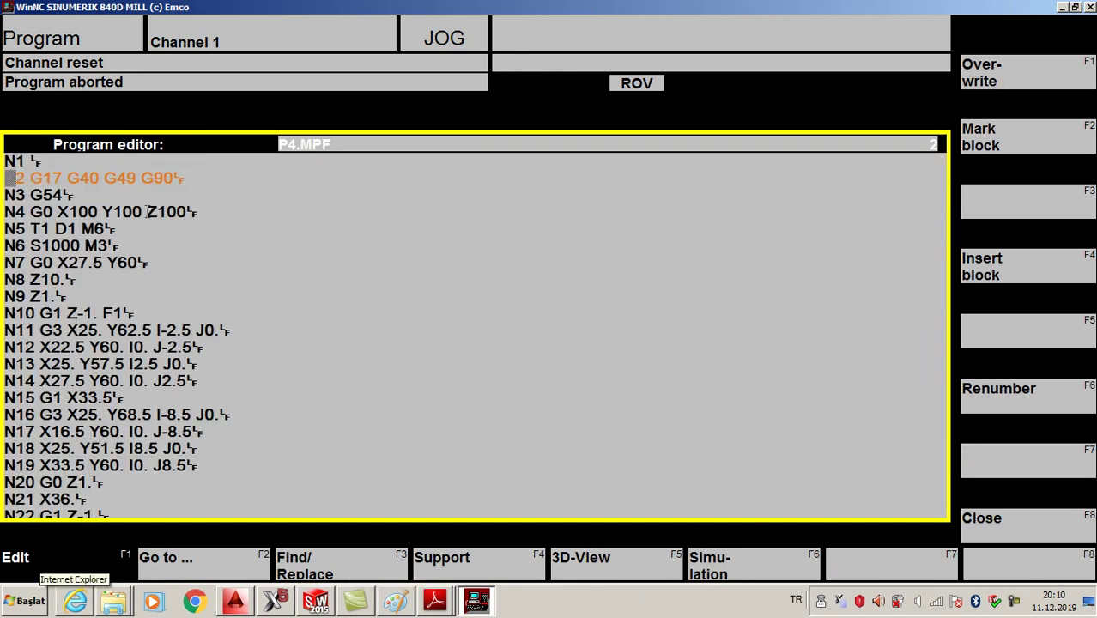
key("BackSpace")
key("BackSpace")
key("BackSpace")
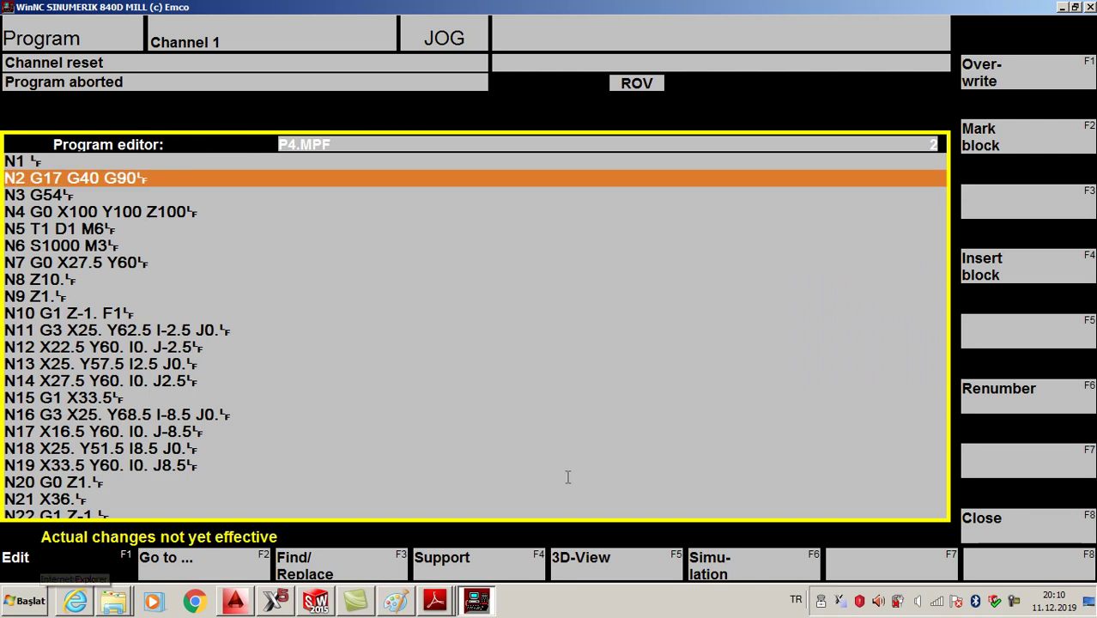
left_click(587, 563)
Simulate the corrected P4 program until clash alarm 450 at N399, then open Workpiece settings.
left_click(622, 564)
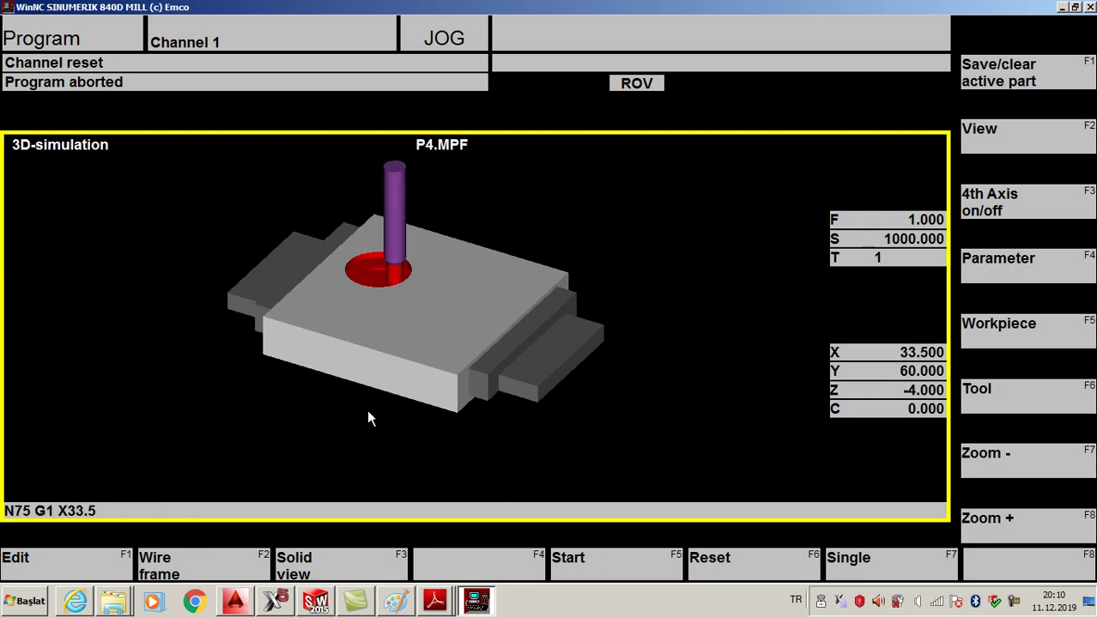
mouse_move(168, 300)
left_mouse_down()
mouse_move(206, 279)
mouse_move(206, 320)
mouse_move(160, 313)
mouse_move(153, 324)
mouse_move(97, 307)
mouse_move(236, 319)
mouse_move(201, 311)
left_mouse_up()
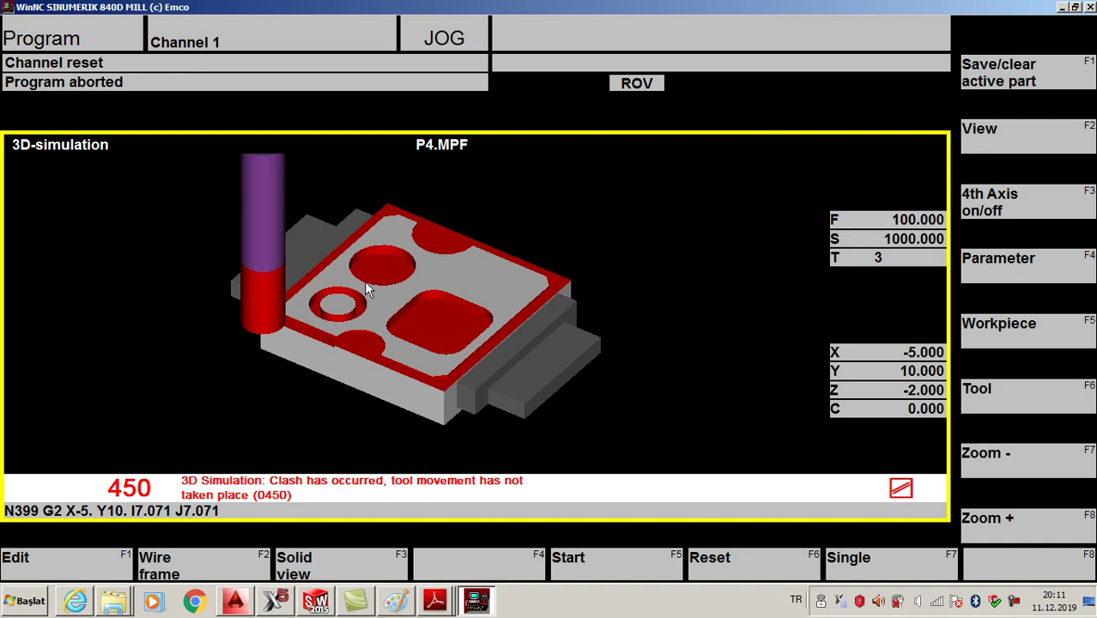
left_click(751, 567)
left_click(1000, 339)
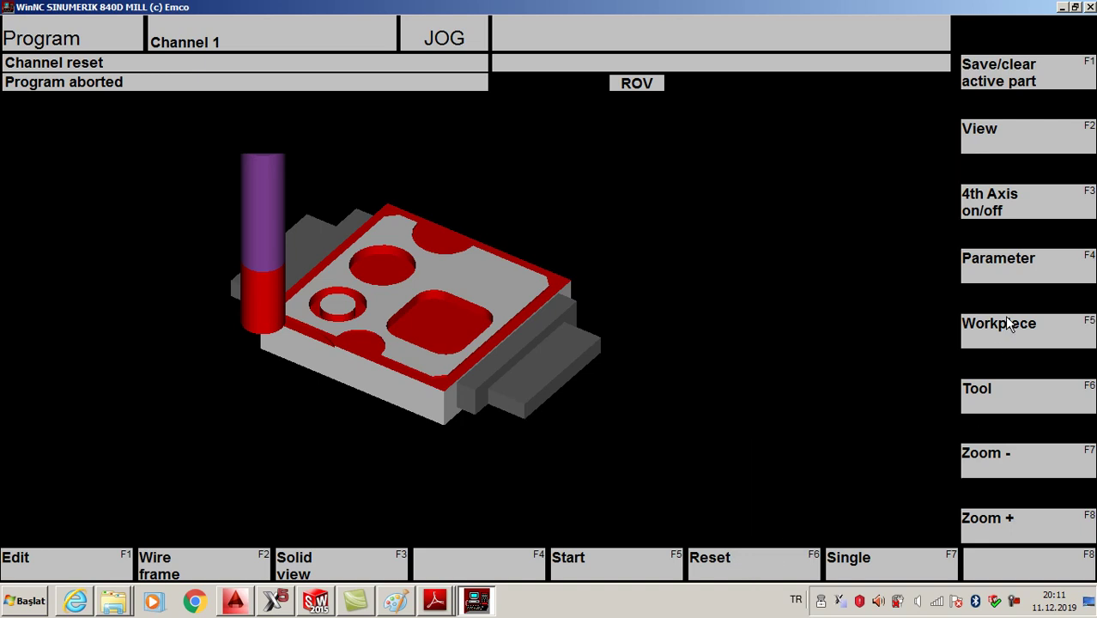
Change the workpiece height value from 2.000 to 1 and rerun the P4 simulation.
left_click(274, 600)
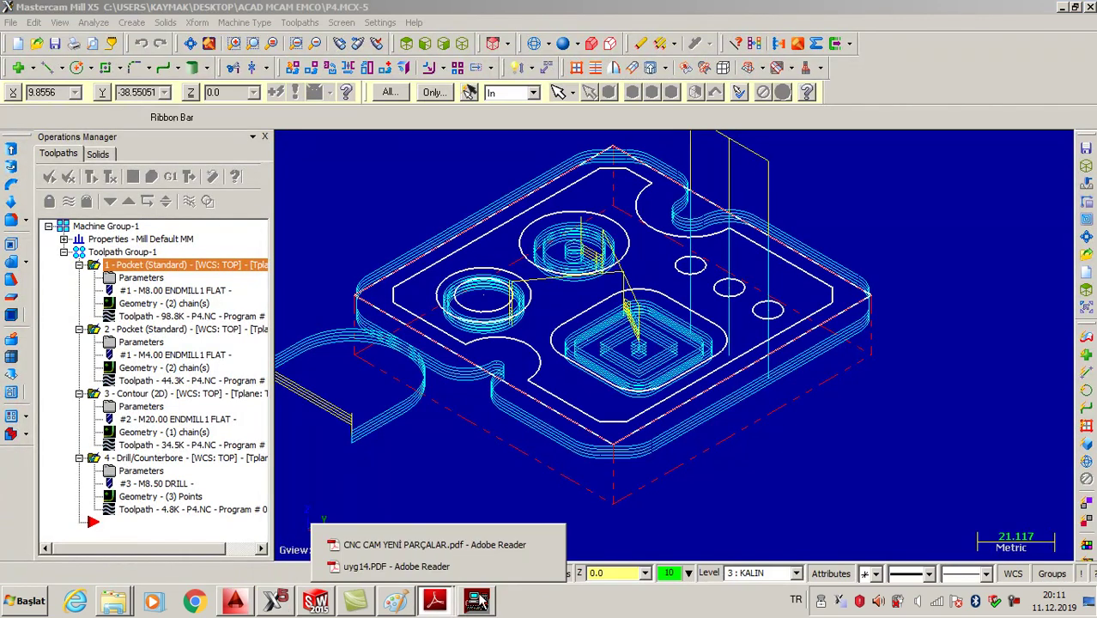
left_click(478, 599)
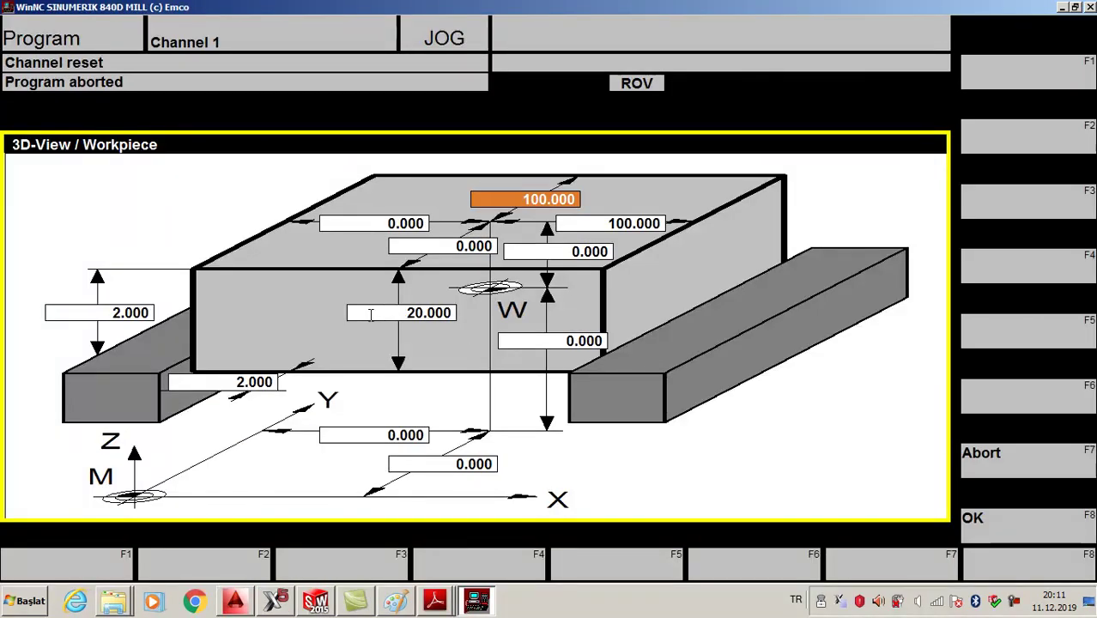
left_click(100, 318)
type("15")
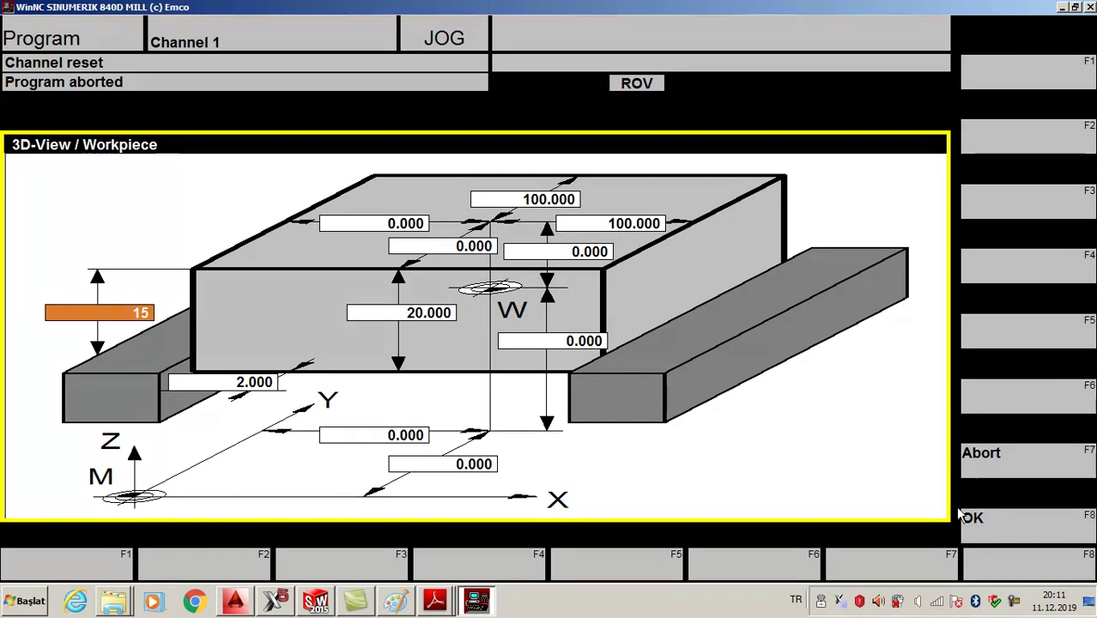
left_click(962, 515)
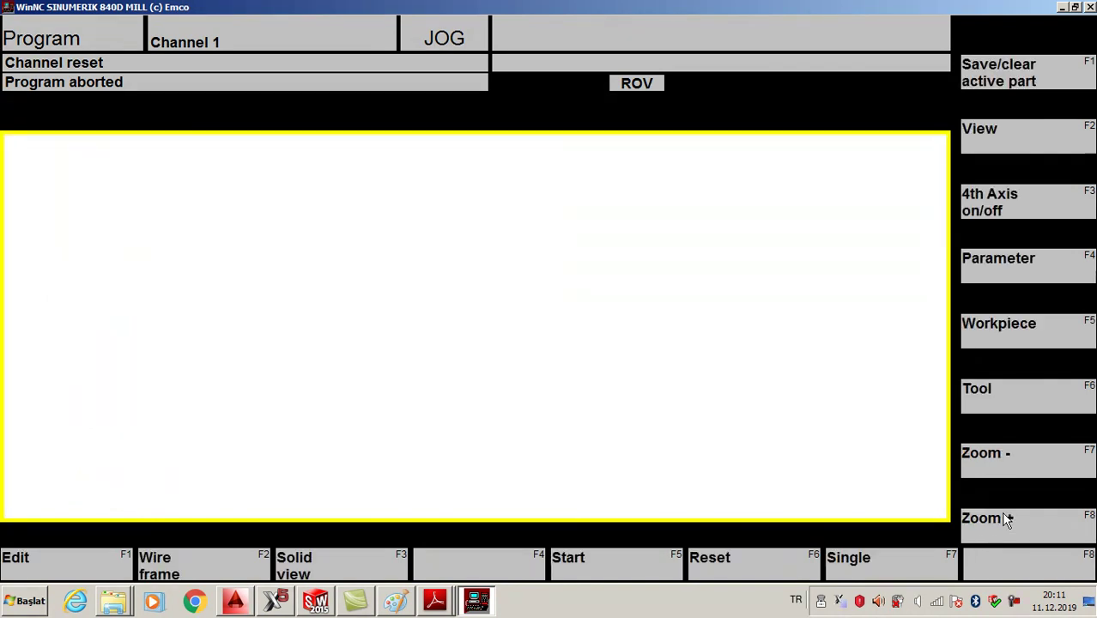
left_click(593, 566)
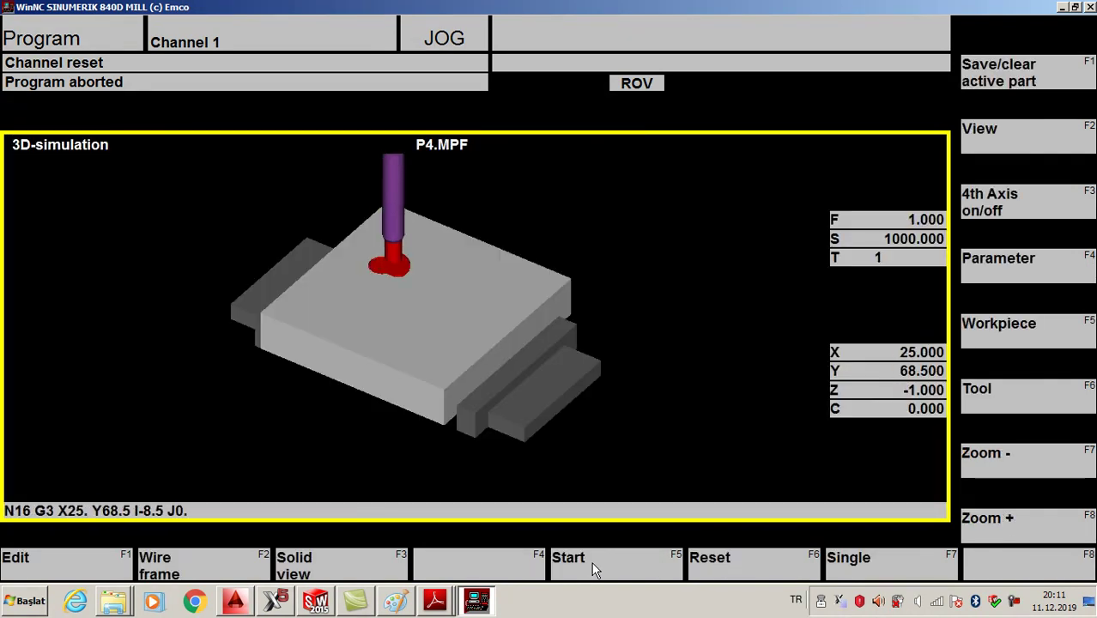
left_click(235, 600)
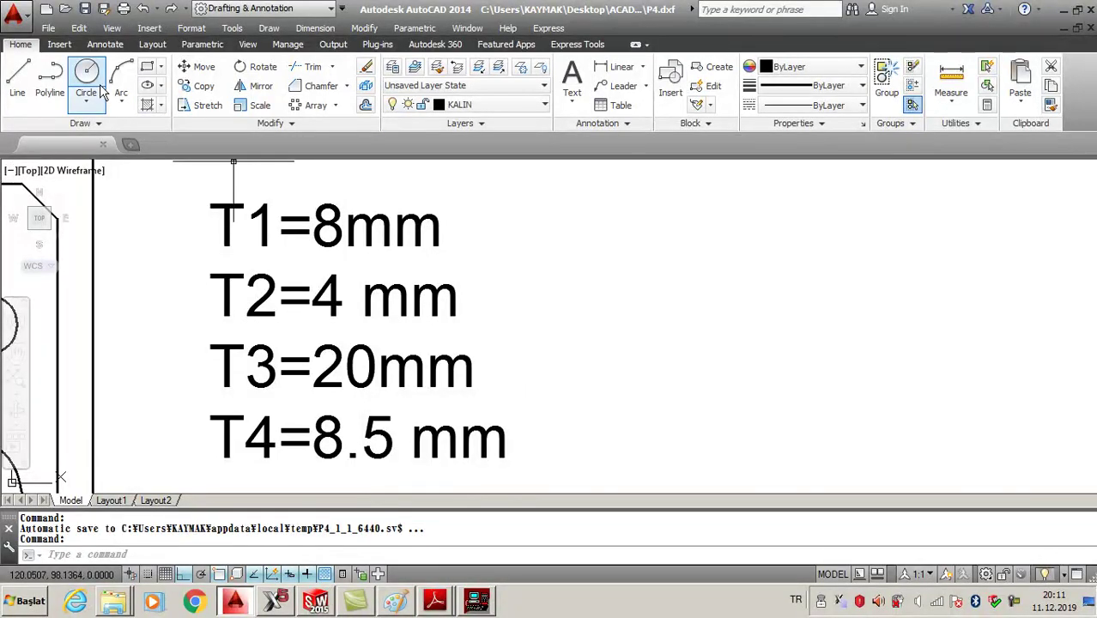
Add a four-line MTEXT note beside the tool list: delik delme, Drıll, 840d de özel dir.., Special.
left_click(572, 82)
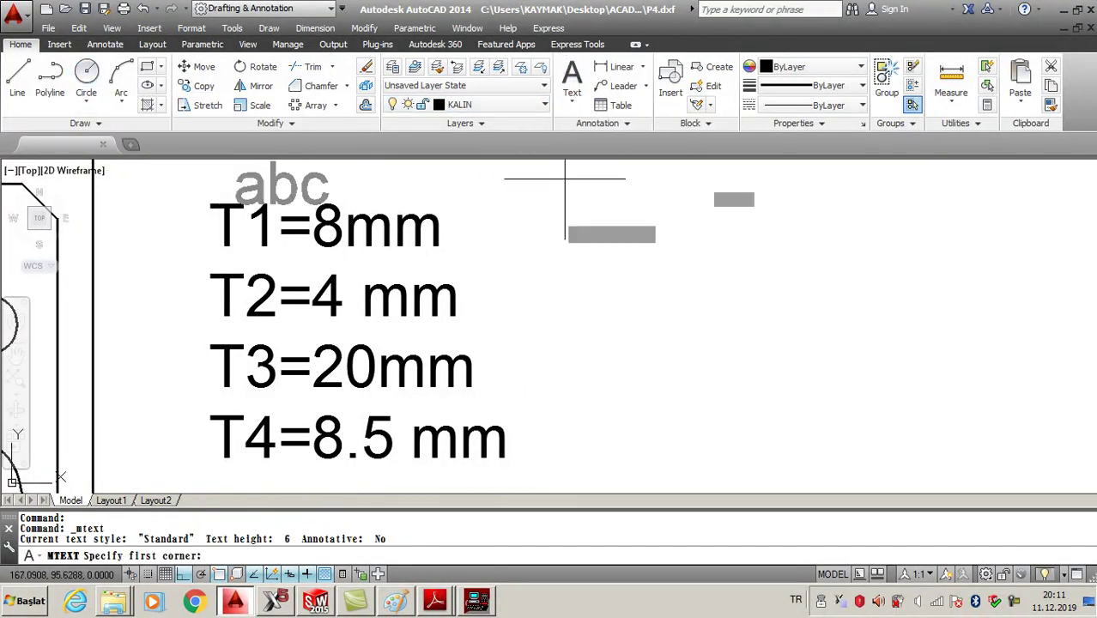
left_click(507, 196)
left_click(970, 463)
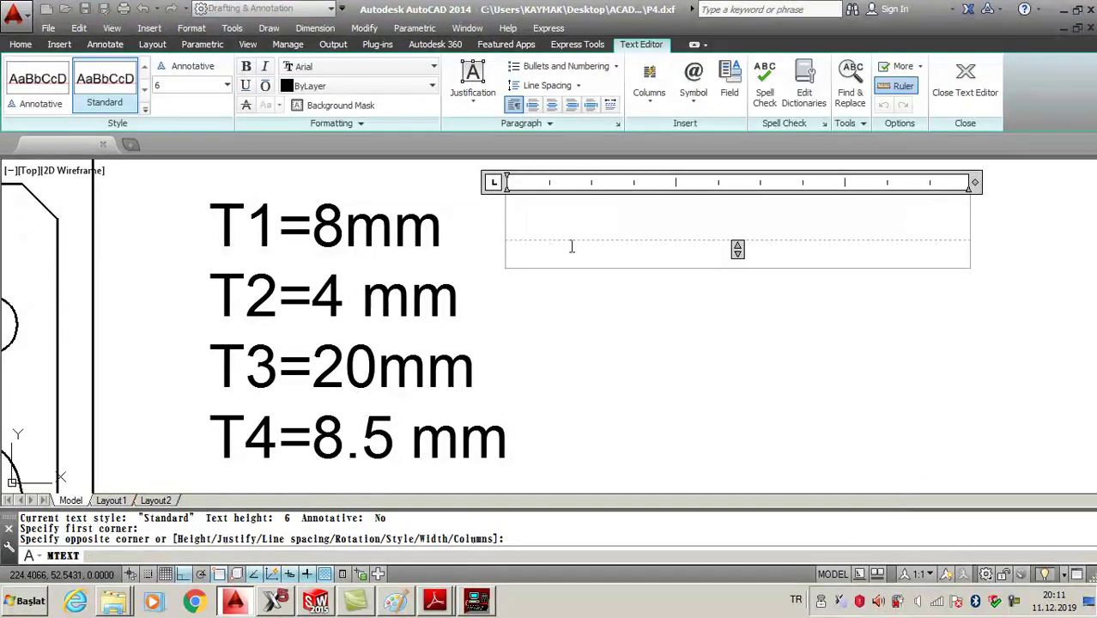
type("delik")
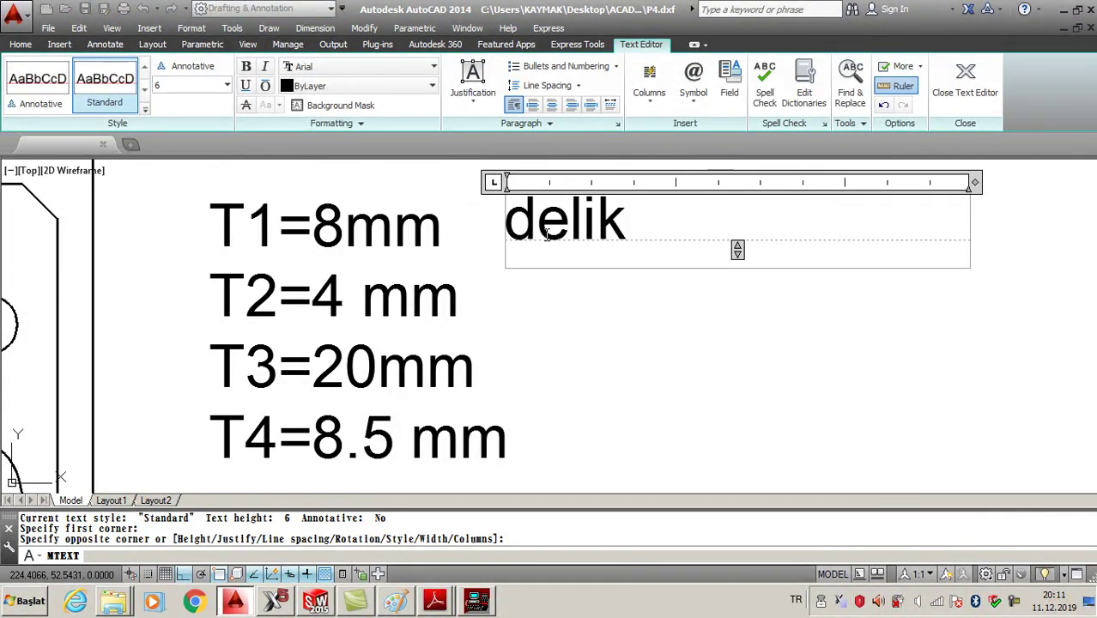
type(" delme")
key("Return")
type("Drıll")
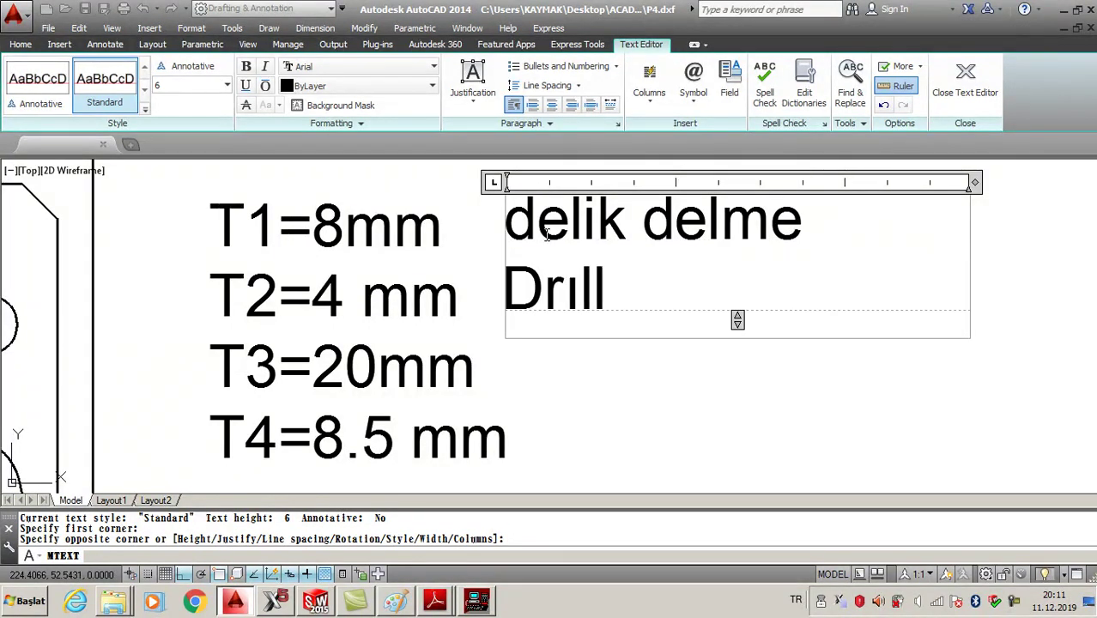
key("Return")
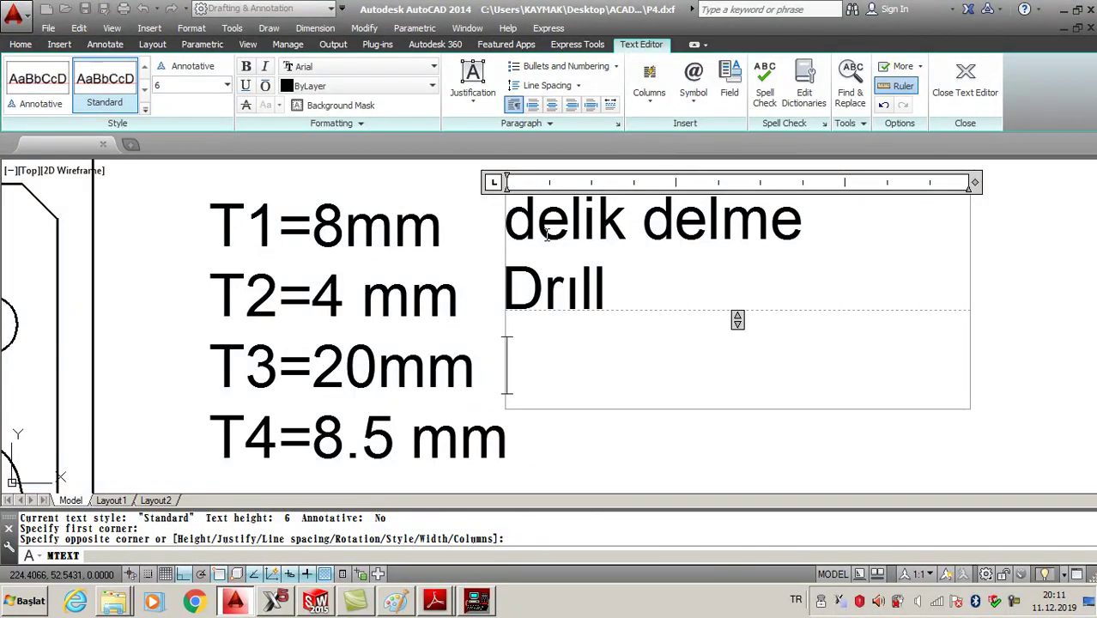
type("840d")
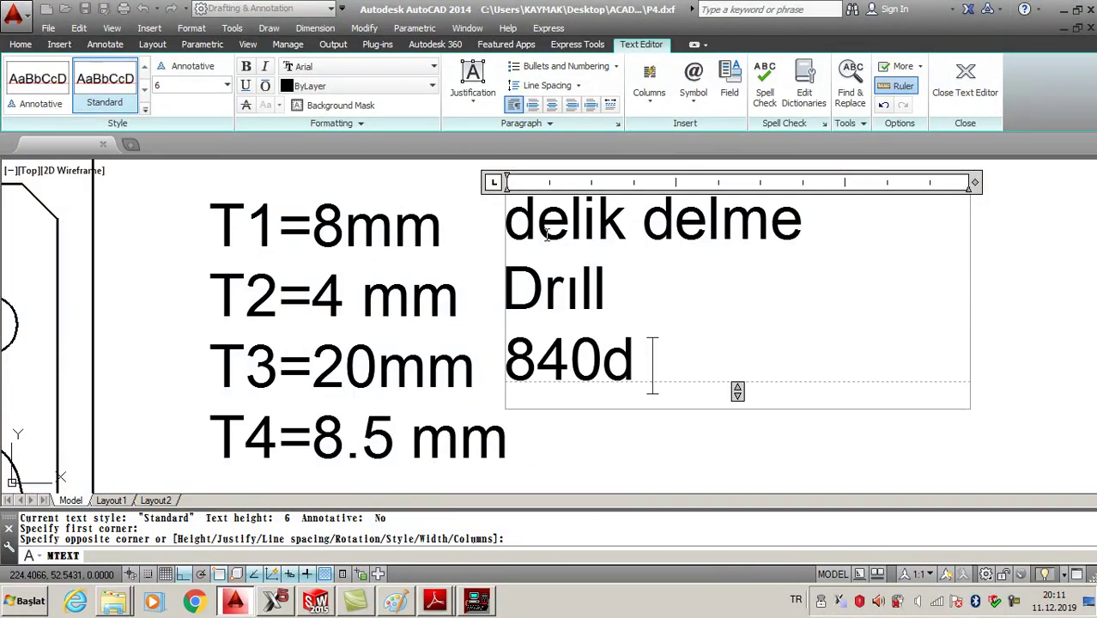
type(" de özel ")
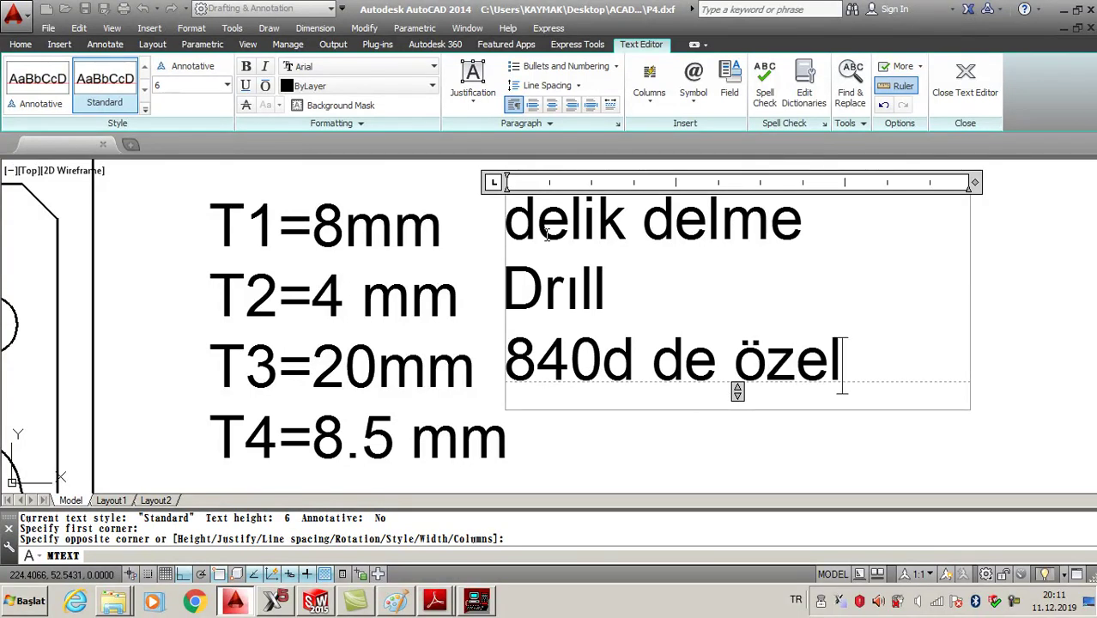
type("dir..")
key("Return")
type("S")
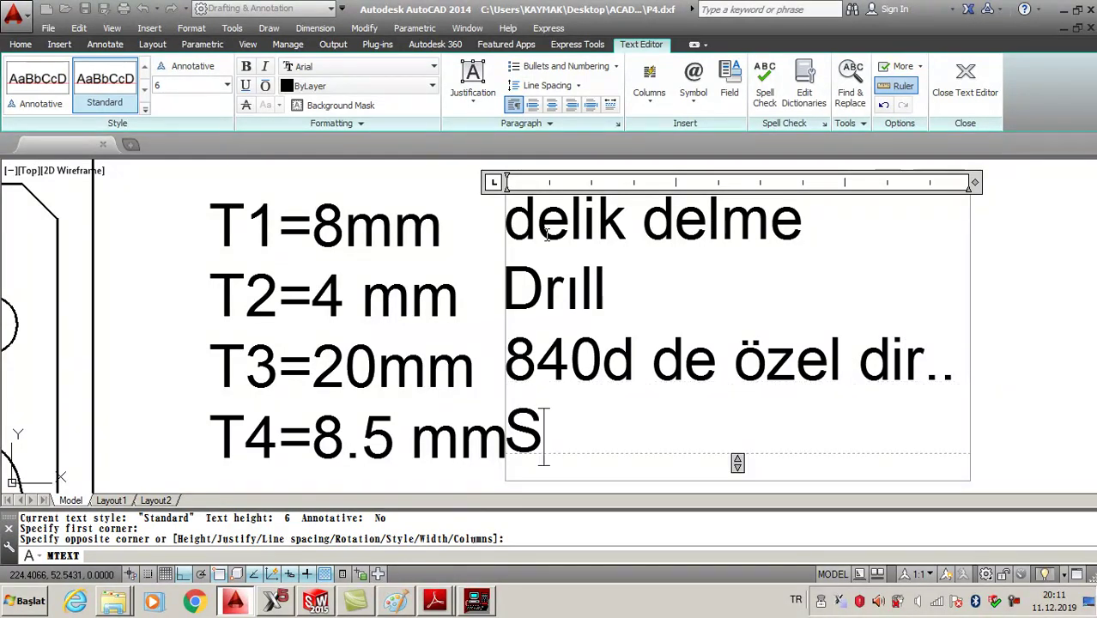
type("pecial")
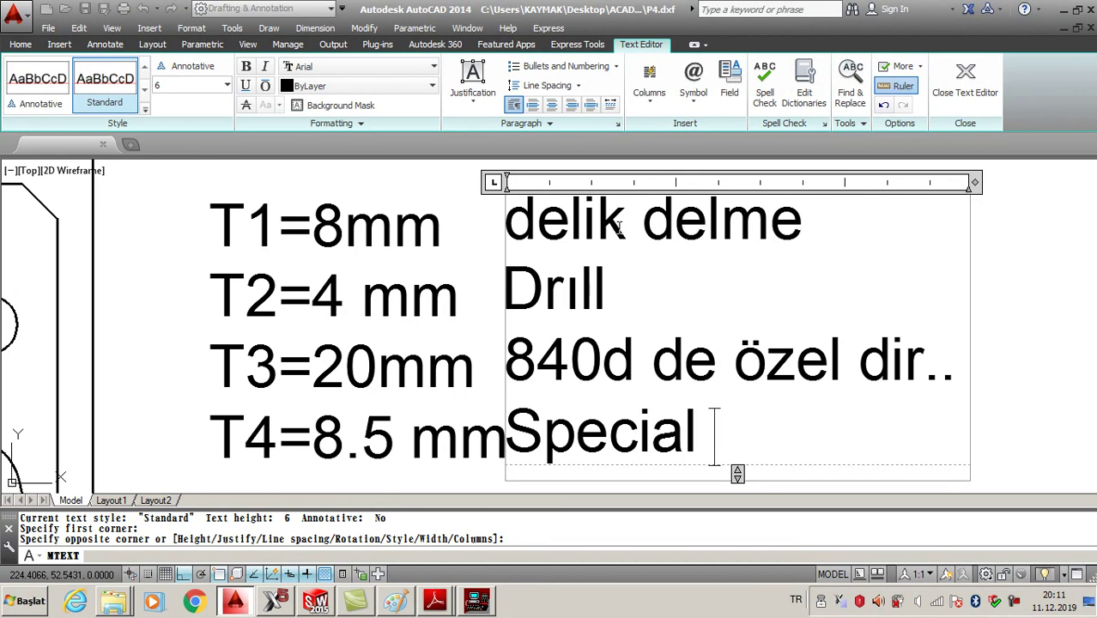
left_click(1021, 291)
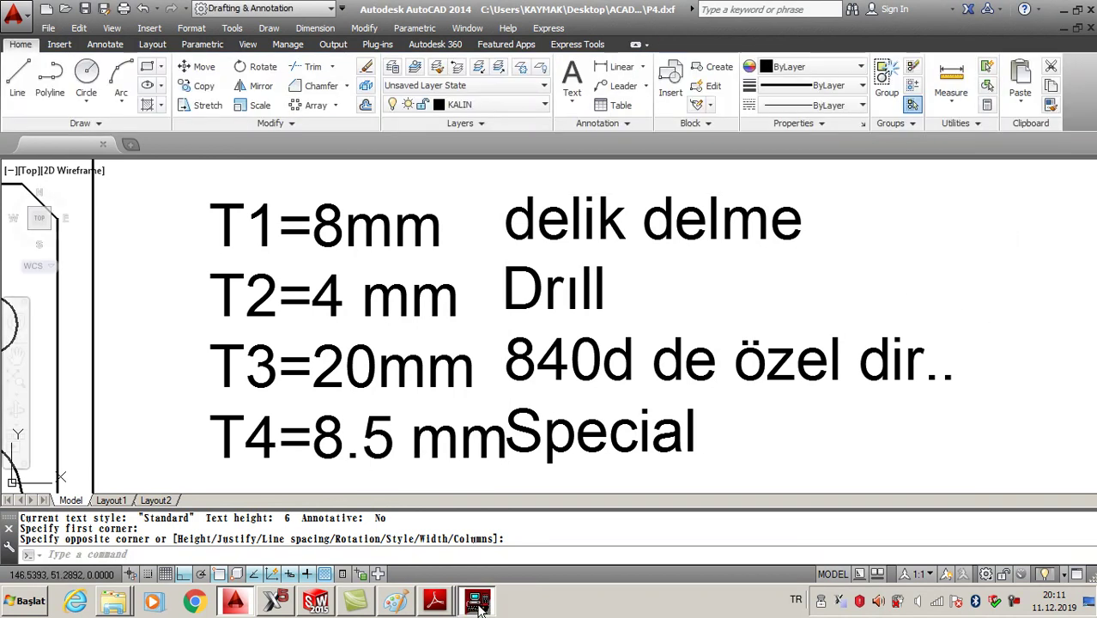
left_click(474, 600)
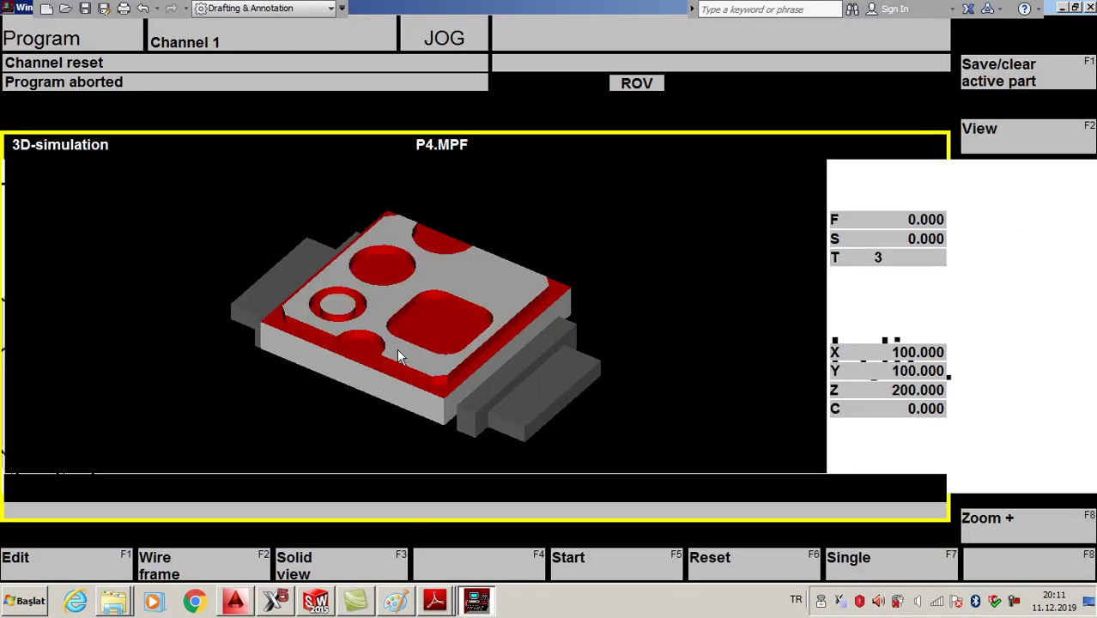
View the finished P4 simulation showing pockets, ring groove and contour machined.
left_click(478, 605)
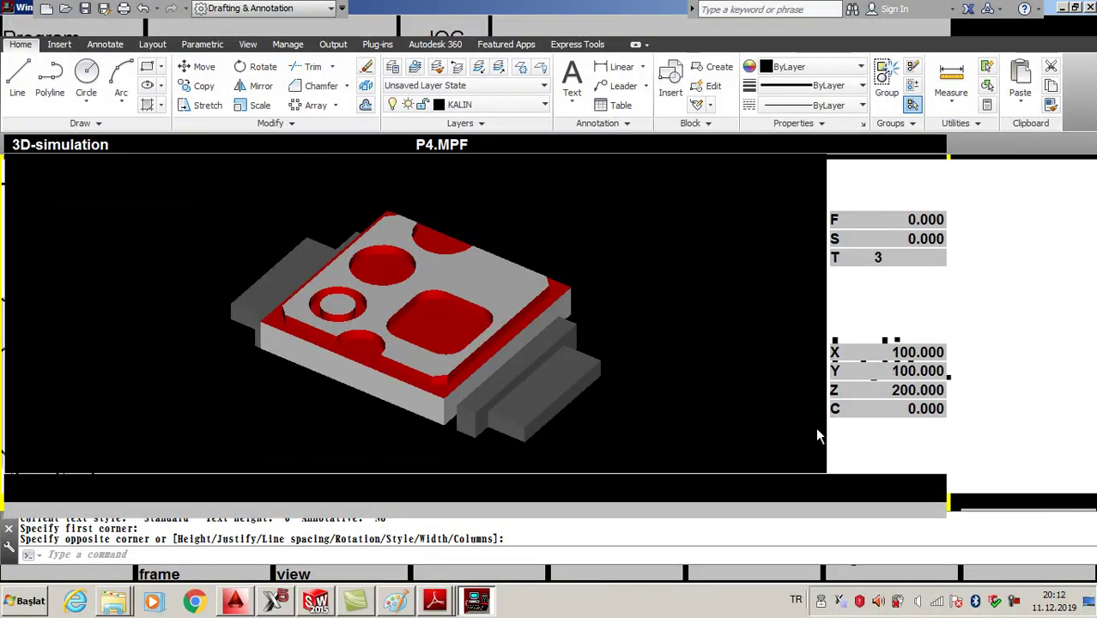
left_click(1016, 606)
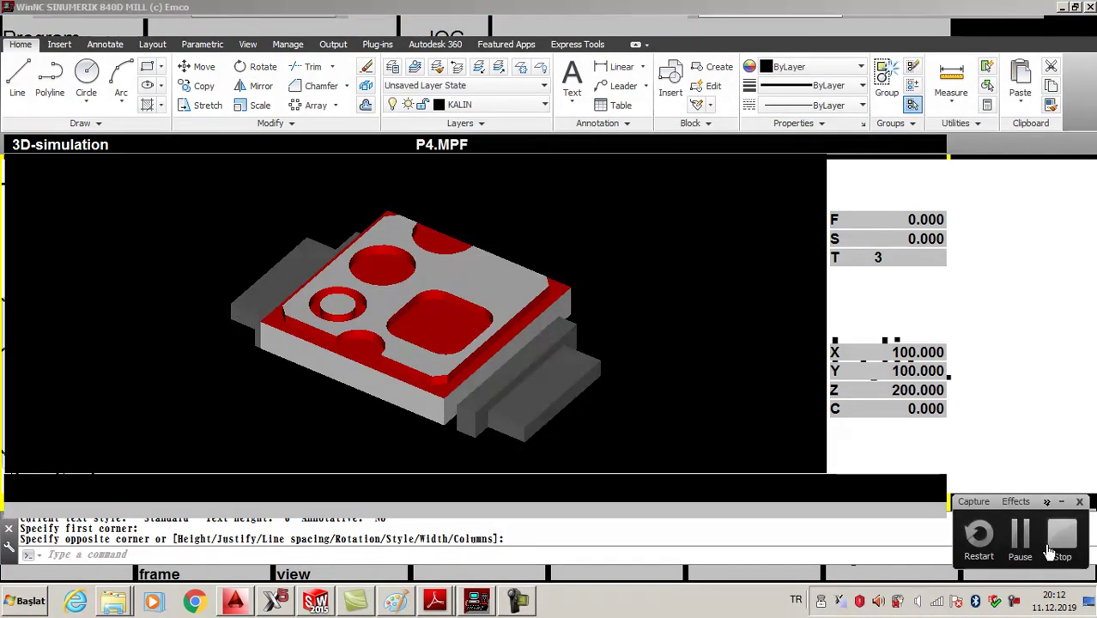